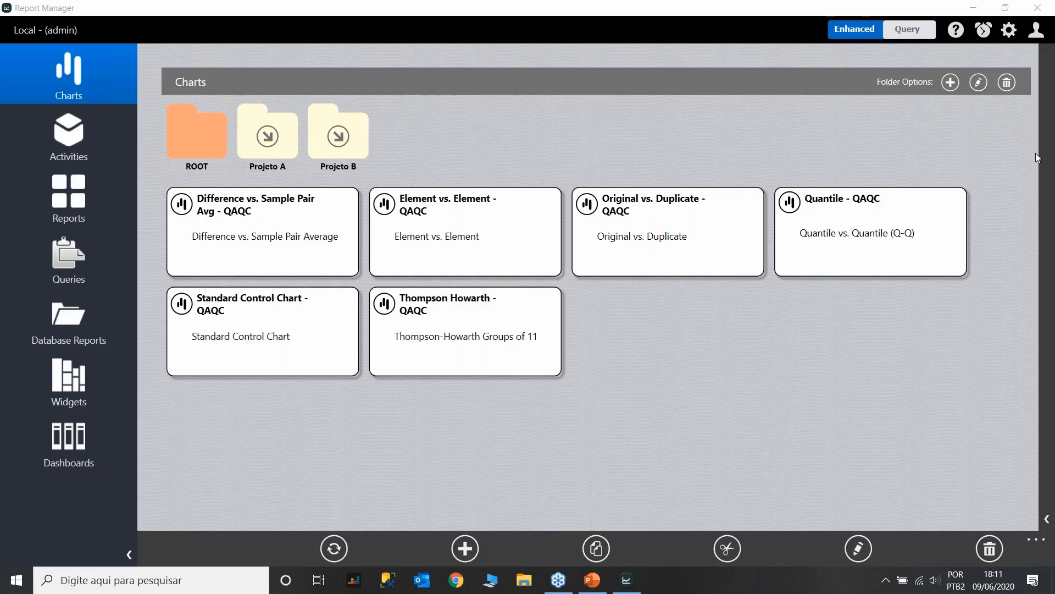
Create a visible chart folder named Projeto C under ROOT, with Private and Read Only off.
left_click(995, 173)
left_click(950, 82)
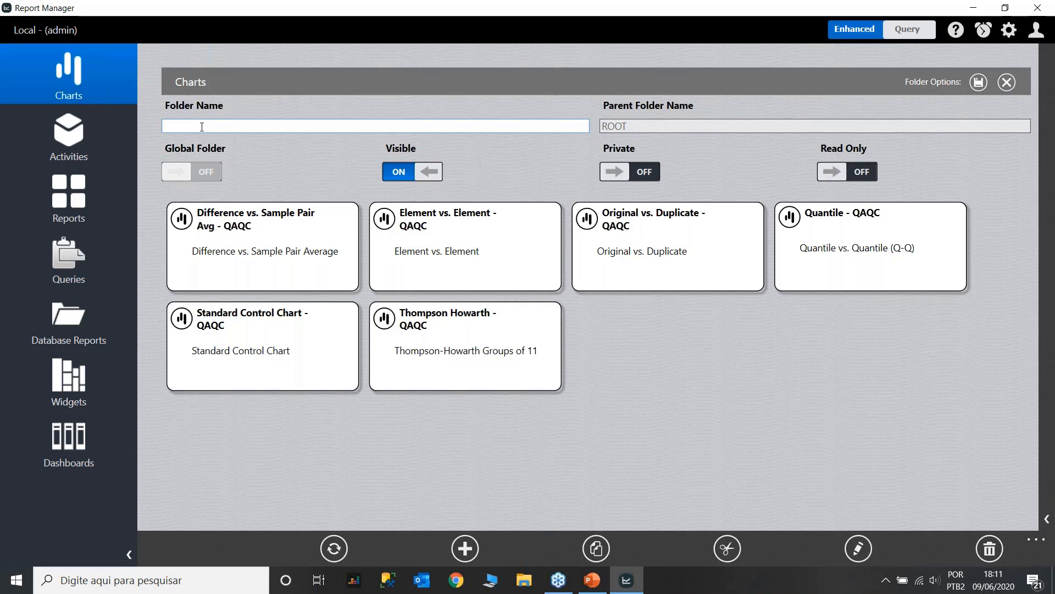
type("Projeto C")
left_click(625, 171)
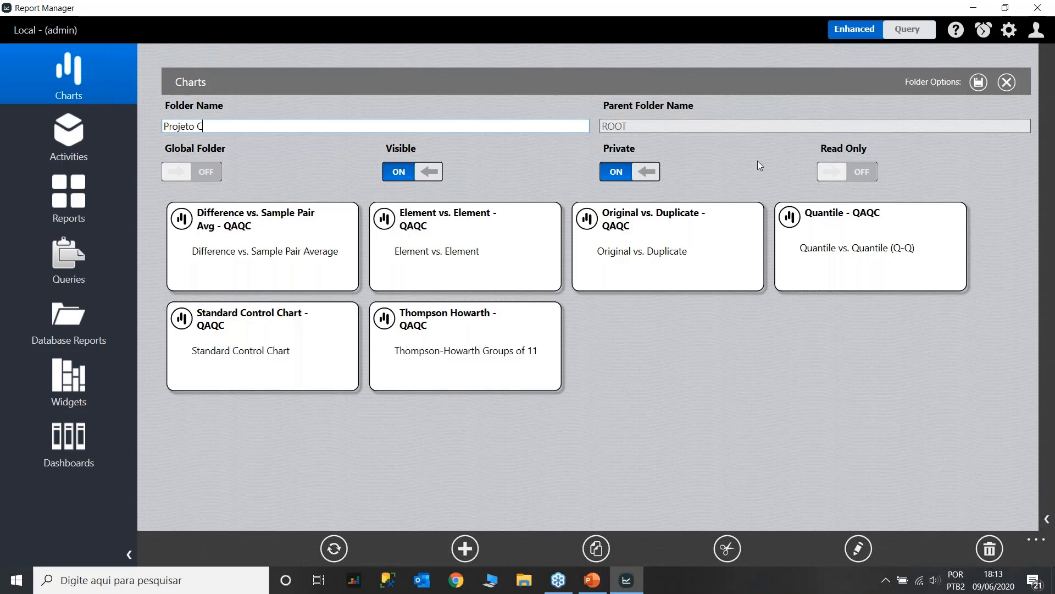
left_click(643, 173)
left_click(835, 175)
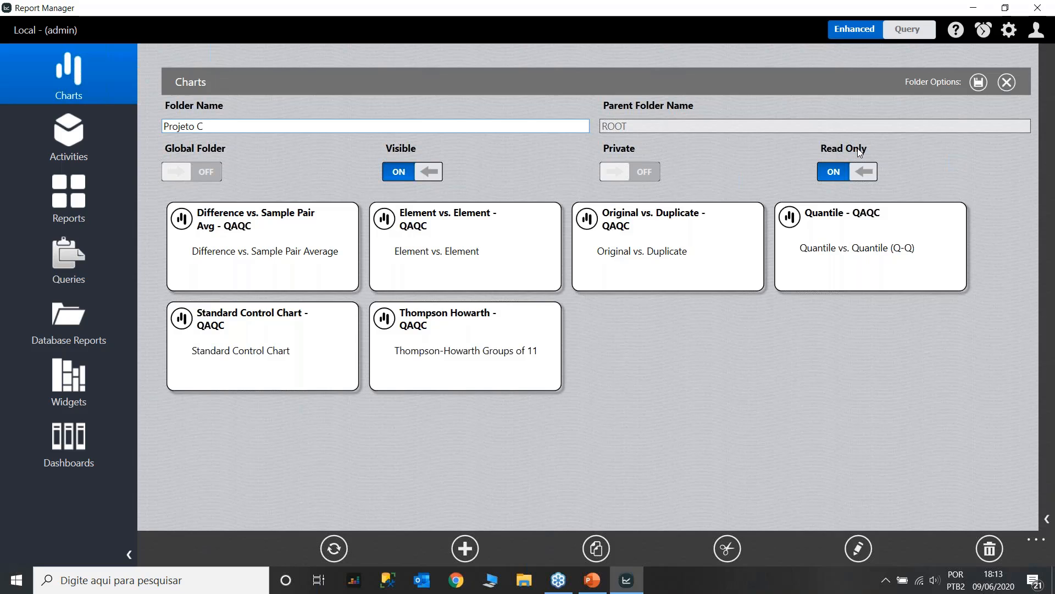
left_click(864, 171)
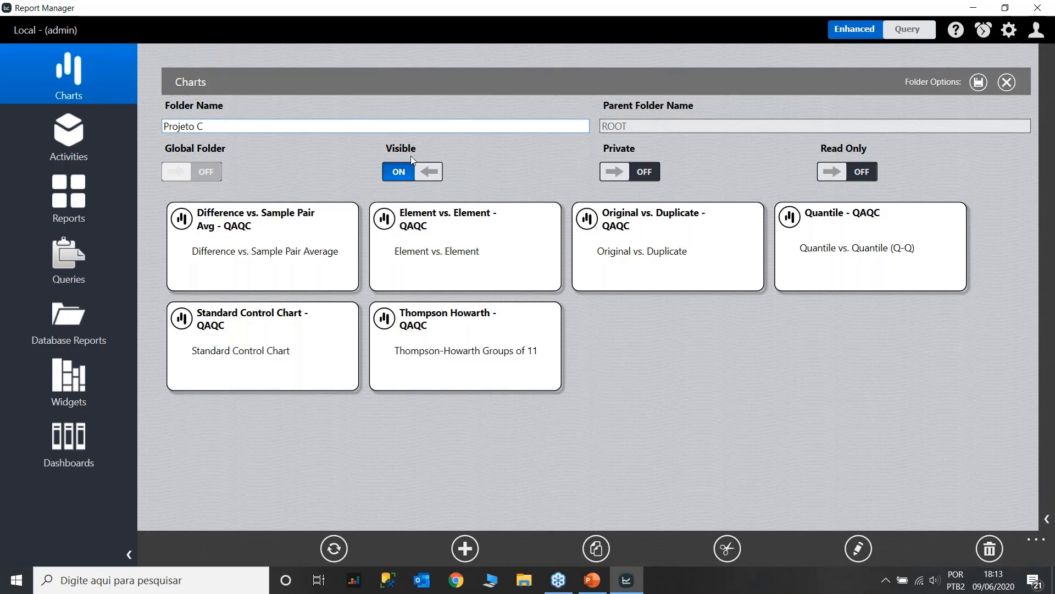
left_click(978, 83)
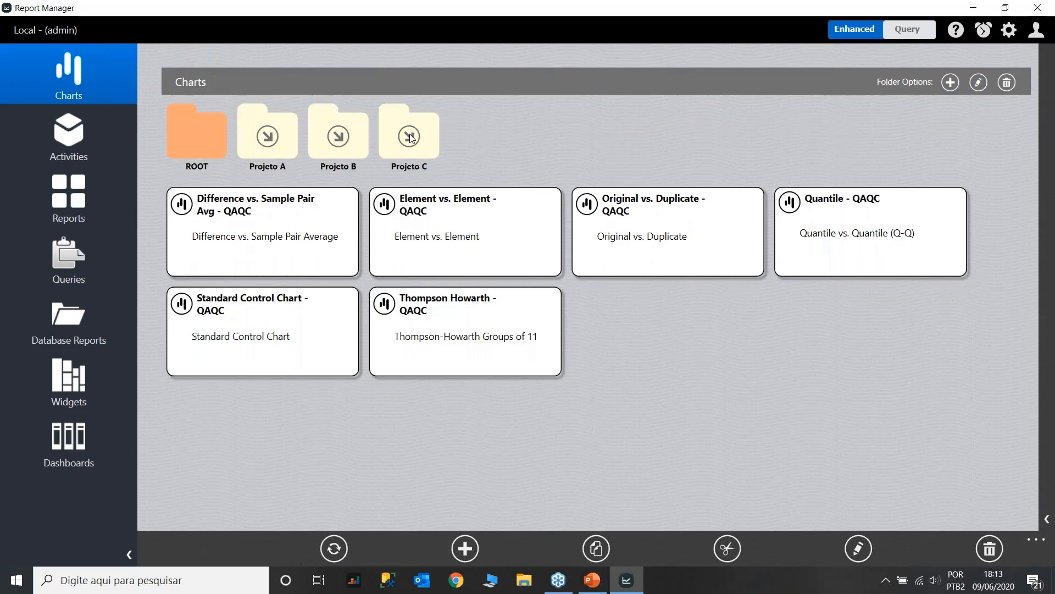
Browse the chart folders through Projeto A, Gráficos and Standards, and return to ROOT.
left_click(272, 139)
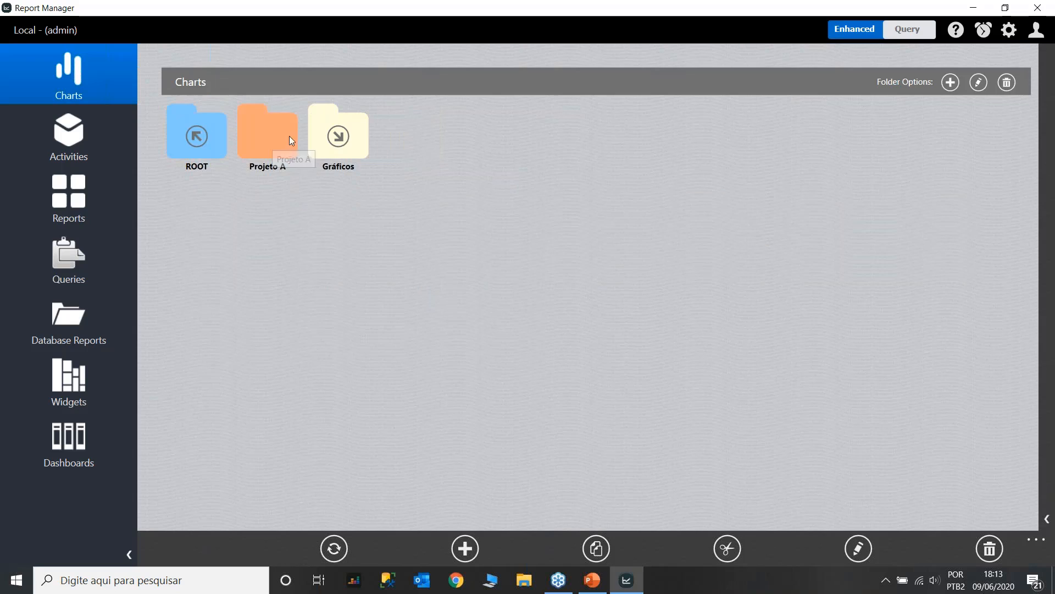
double_click(346, 135)
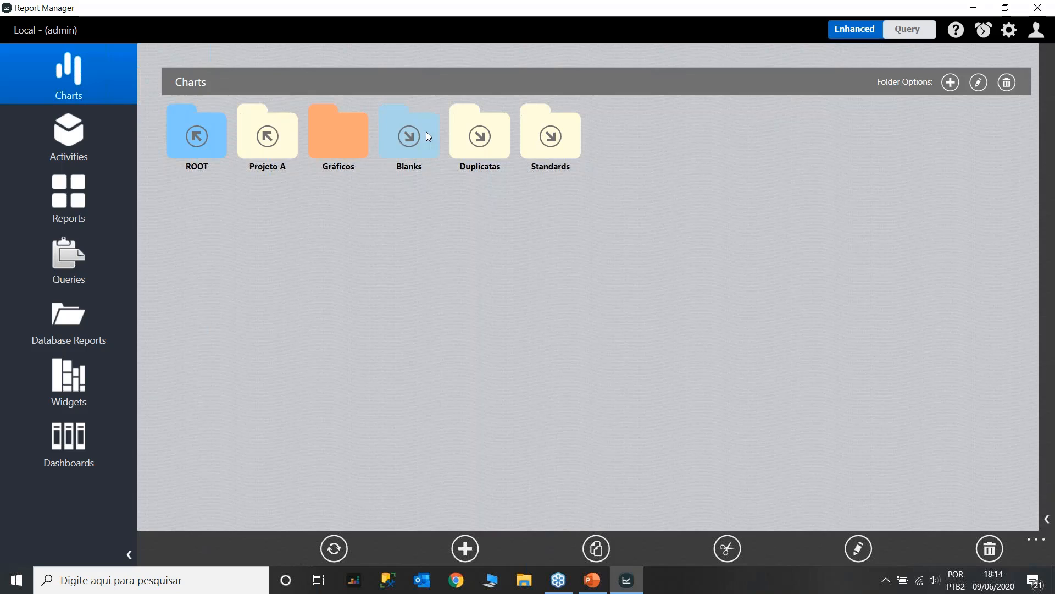
double_click(566, 144)
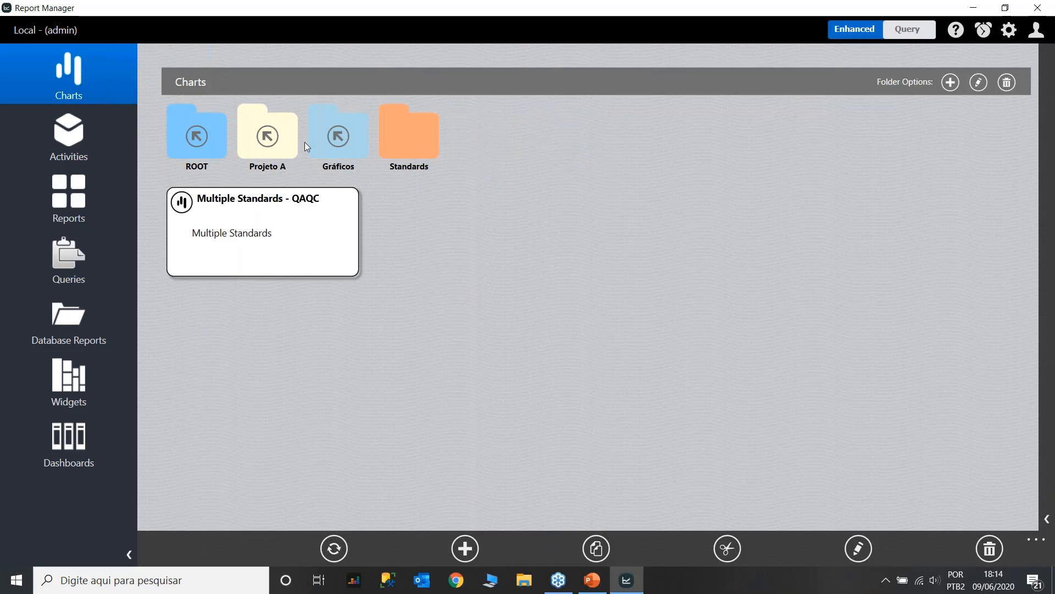
double_click(204, 134)
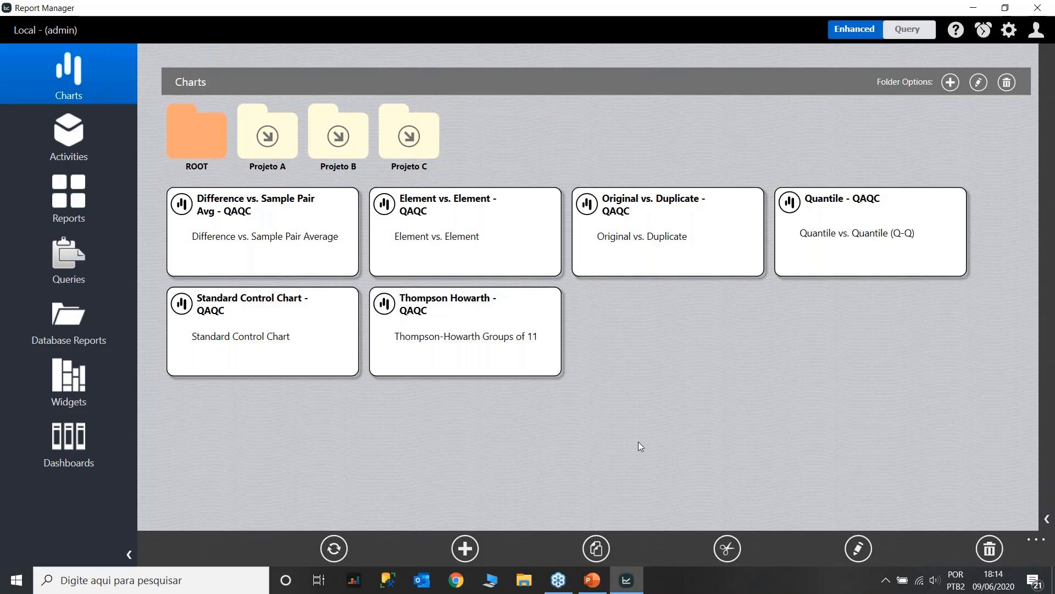
Start a new chart in the ROOT folder and set its type to Standard Control Chart.
left_click(465, 548)
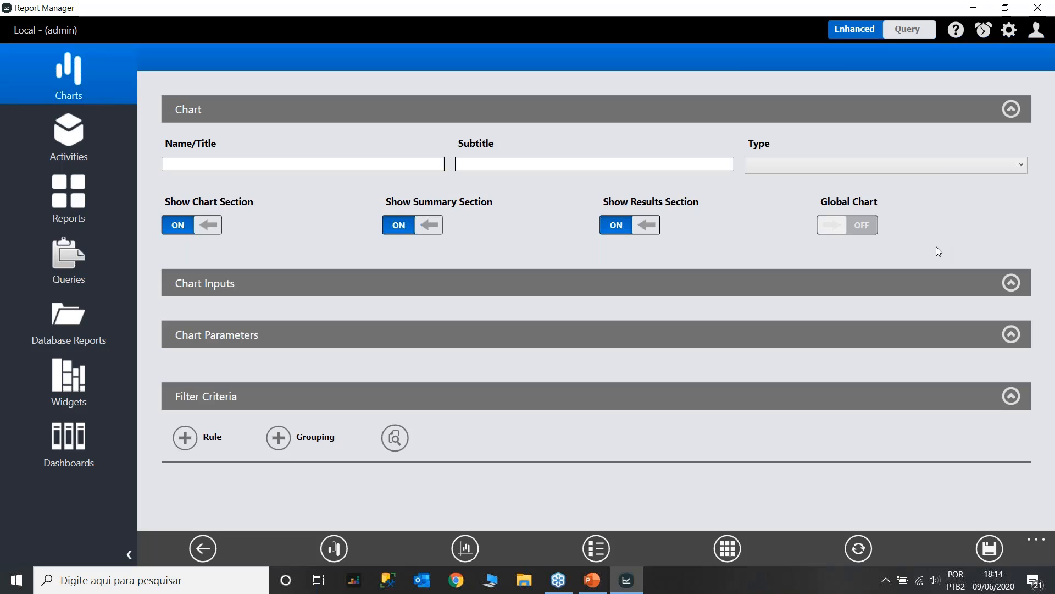
left_click(964, 166)
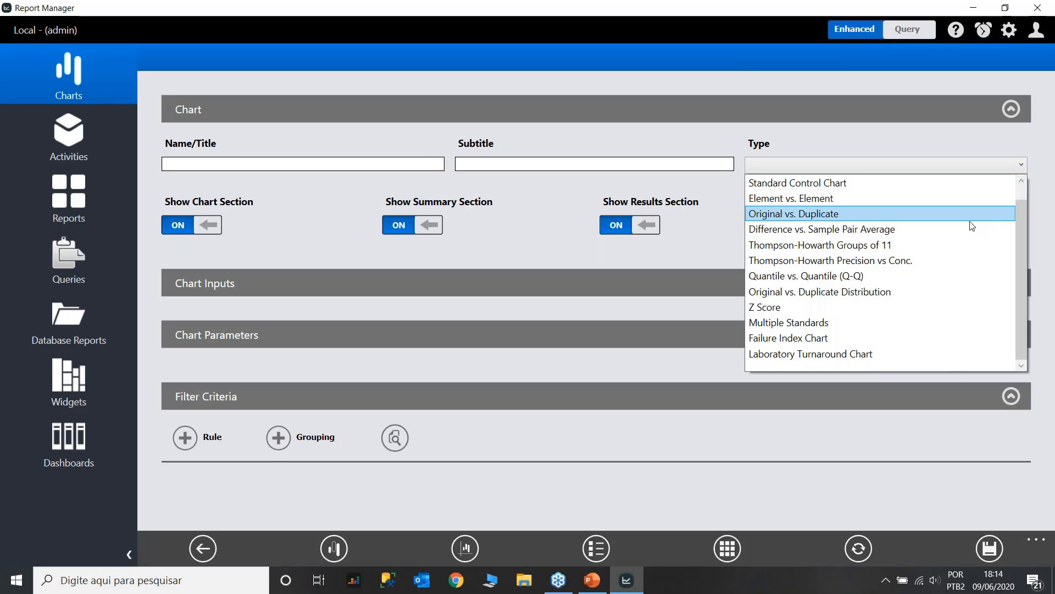
scroll(971, 226, "up", 1)
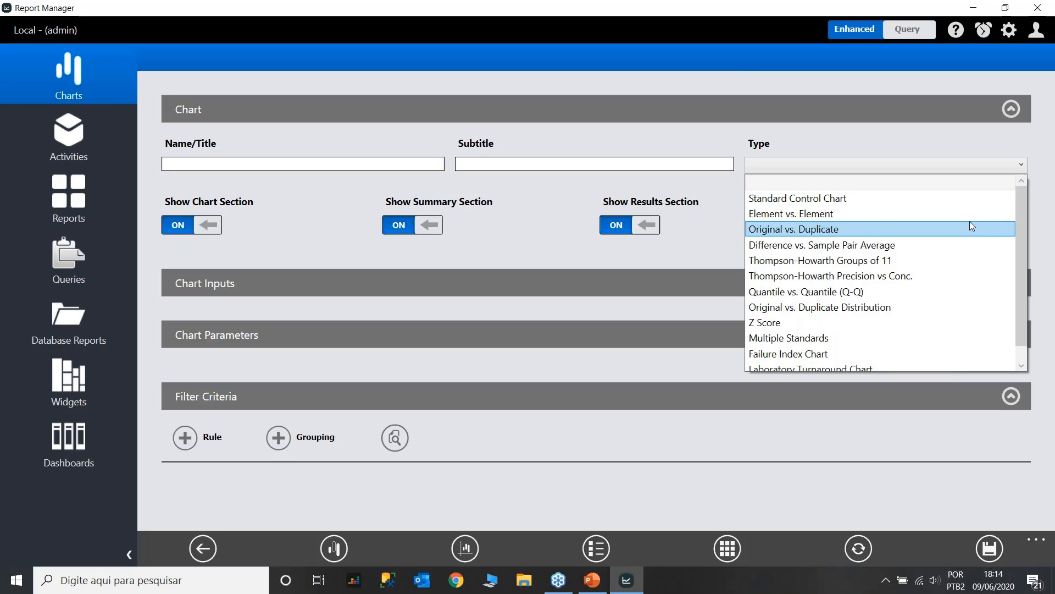
left_click(860, 199)
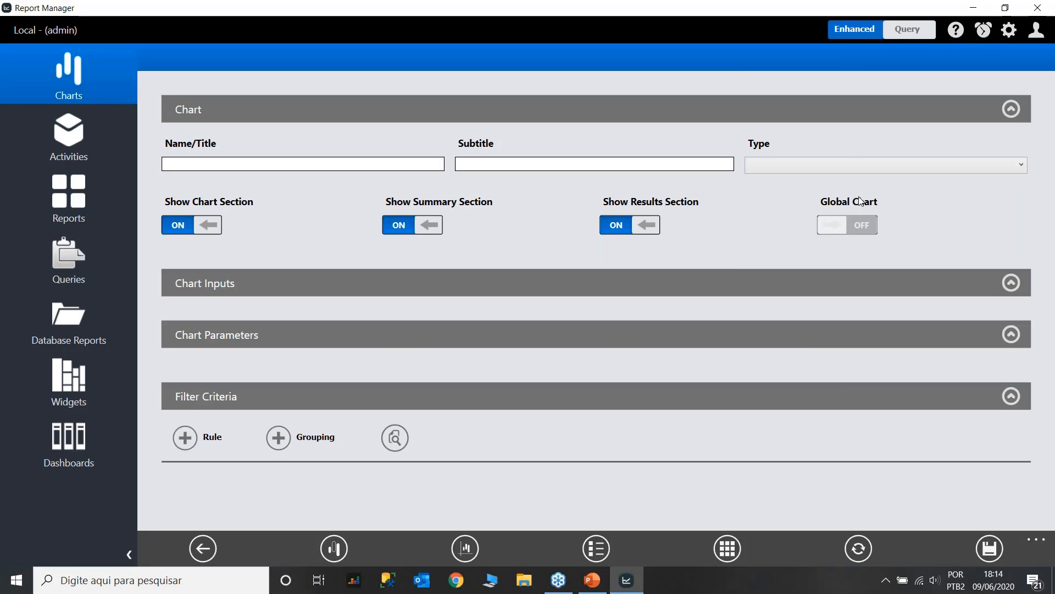
Title the chart "Standard Control Chart" and give it the subtitle "FldSTD - Au".
left_click(175, 163)
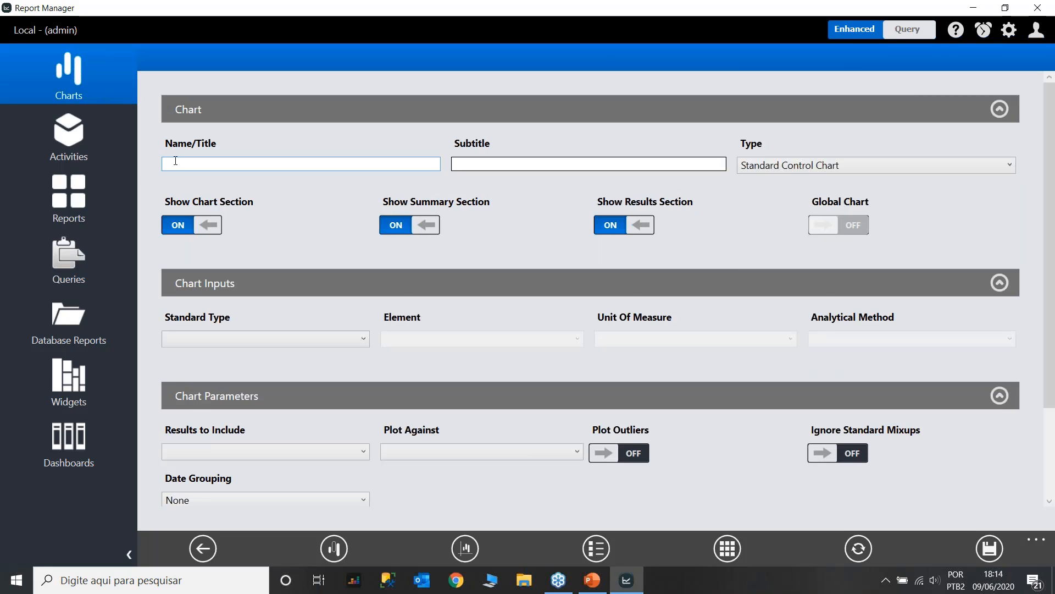
type("Standard Control Chart")
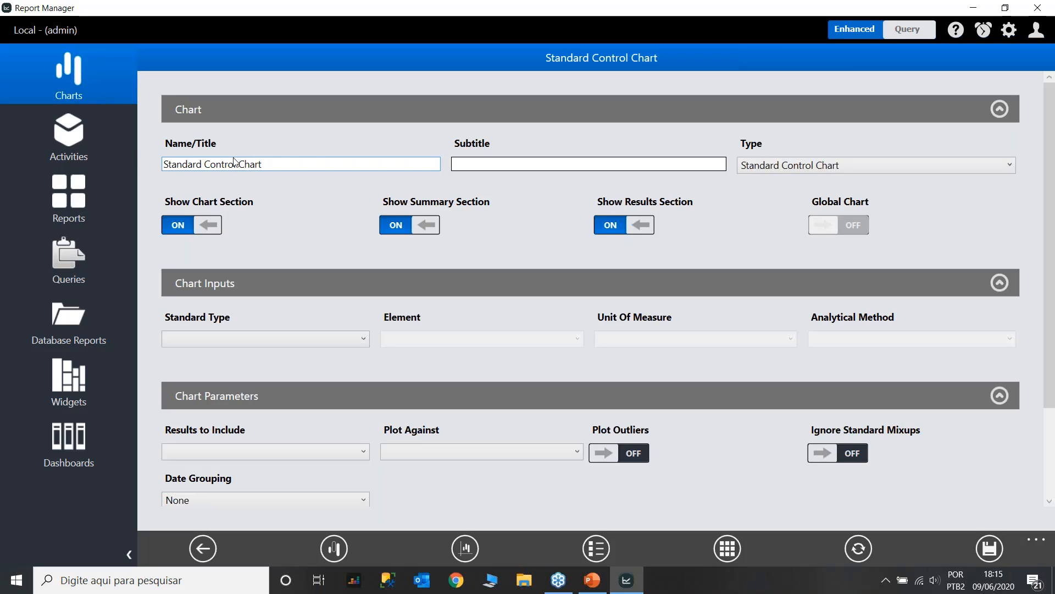
left_click(480, 165)
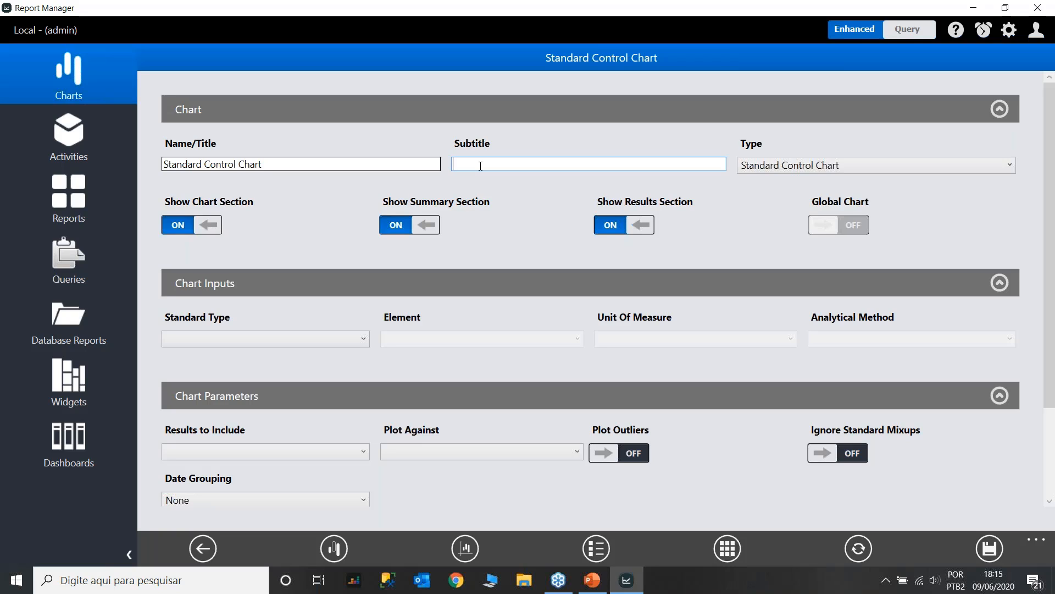
type("FldSTD - Au")
scroll(213, 219, "down", 1)
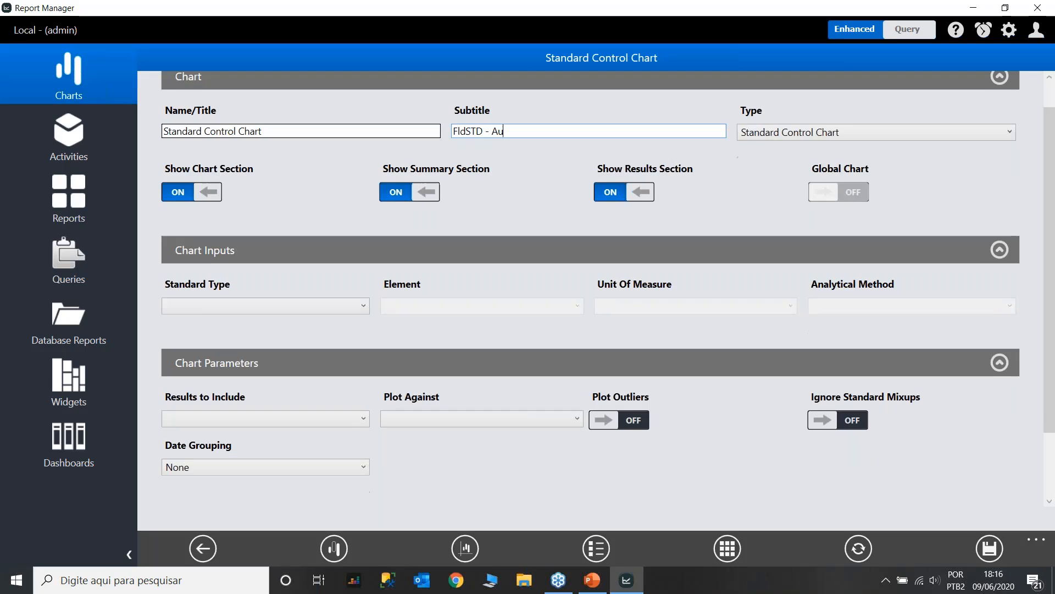
scroll(213, 205, "up", 1)
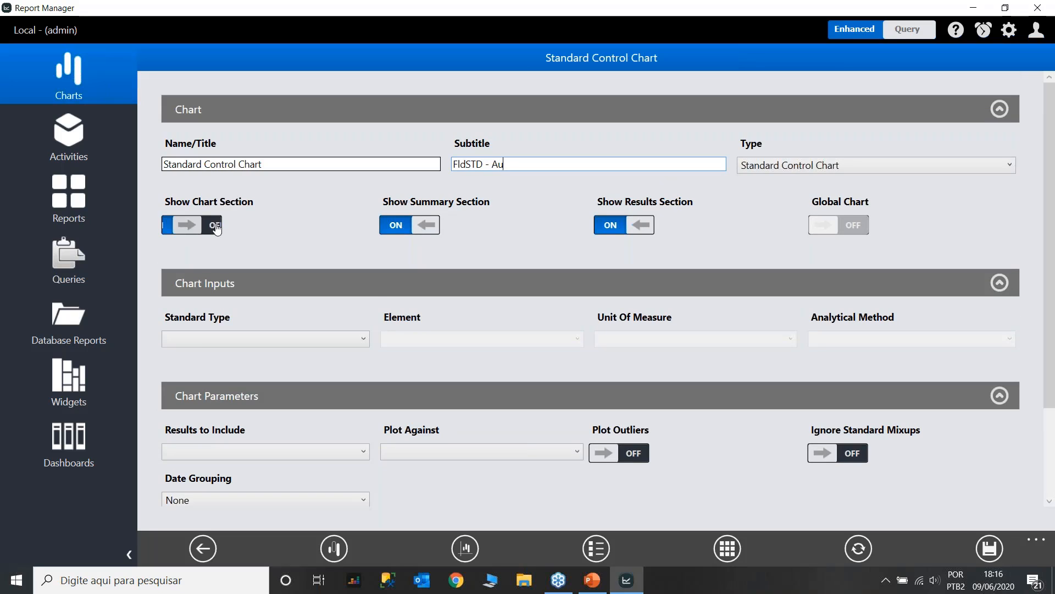
left_click(179, 225)
left_click(182, 225)
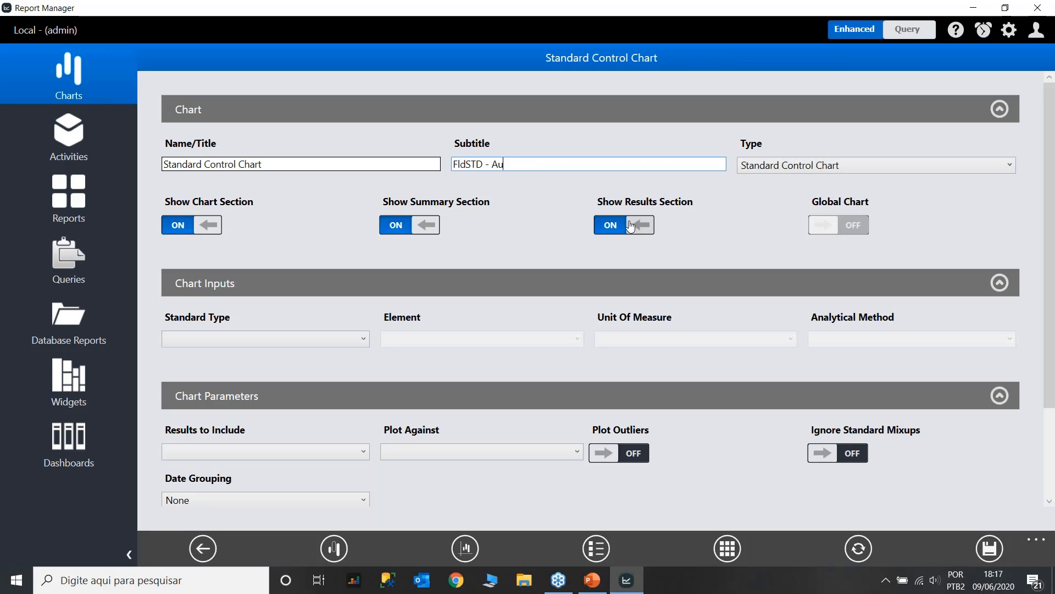
Set the chart inputs to standard type FldStd, element Au, unit of measure gpt and analytical method FA.
left_click(347, 337)
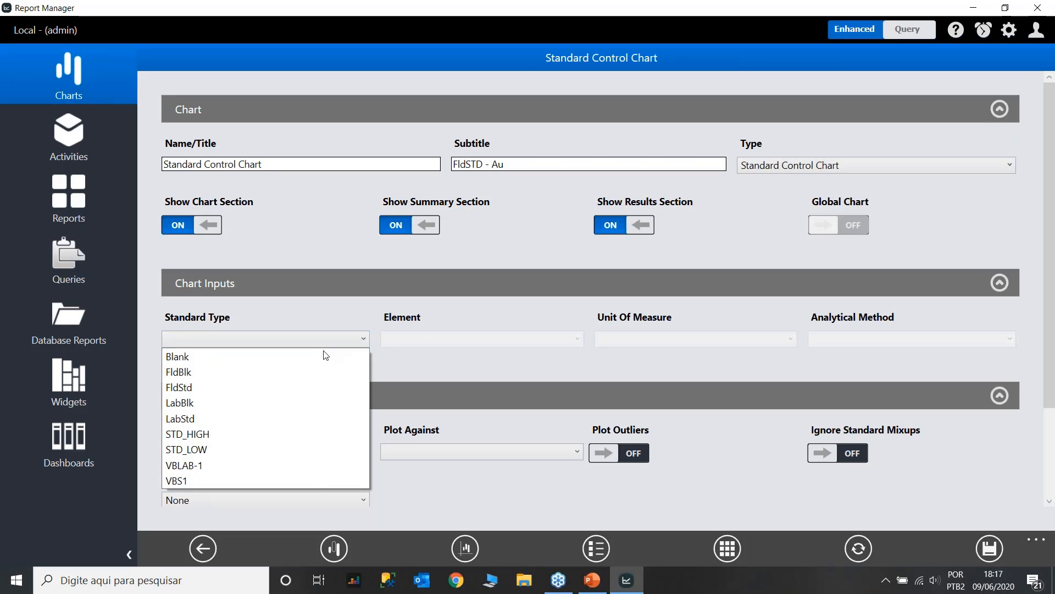
left_click(295, 386)
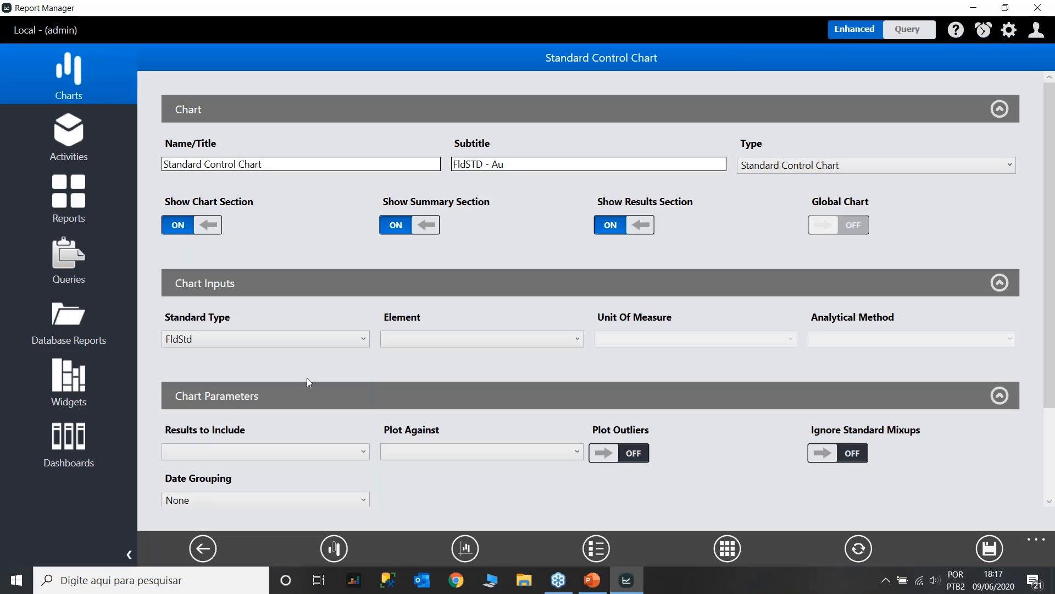
left_click(424, 337)
left_click(421, 355)
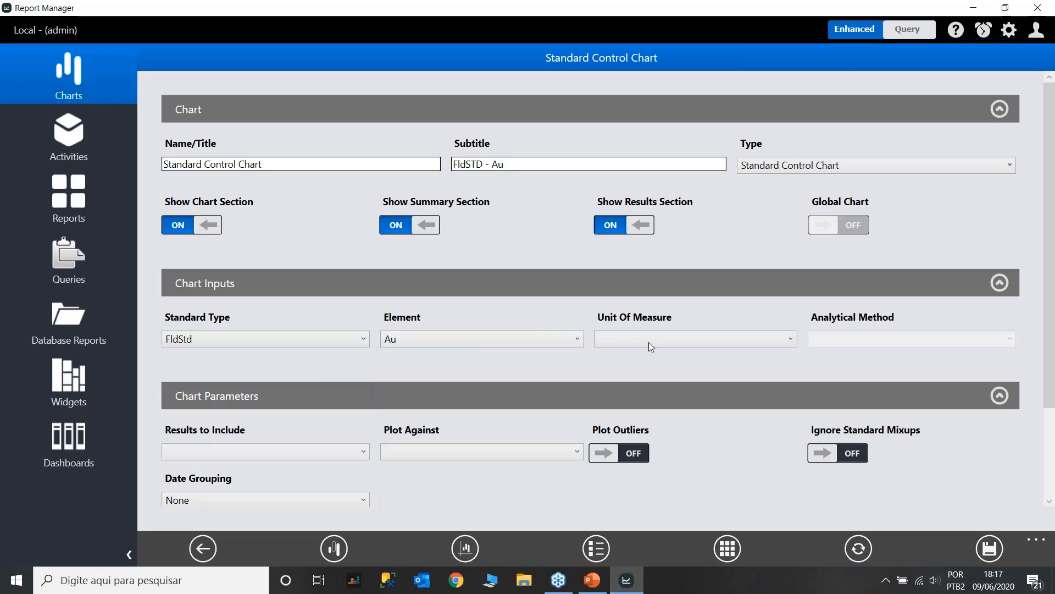
left_click(651, 346)
left_click(654, 358)
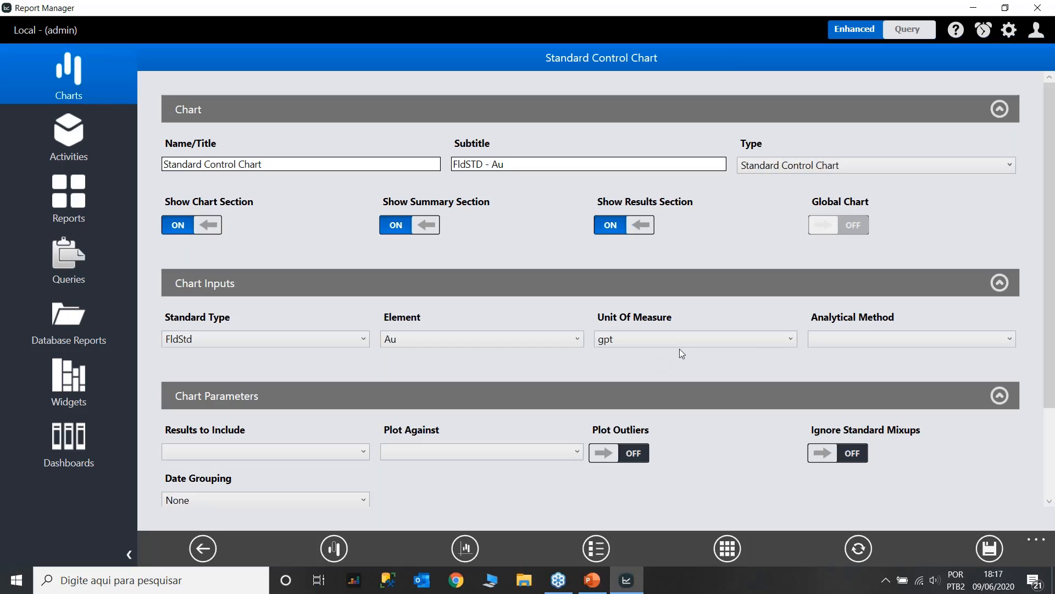
left_click(876, 336)
left_click(872, 355)
Include Last Imported Results (After), plot them against Analysis Date, and save the chart.
left_click(1050, 502)
left_click(1050, 503)
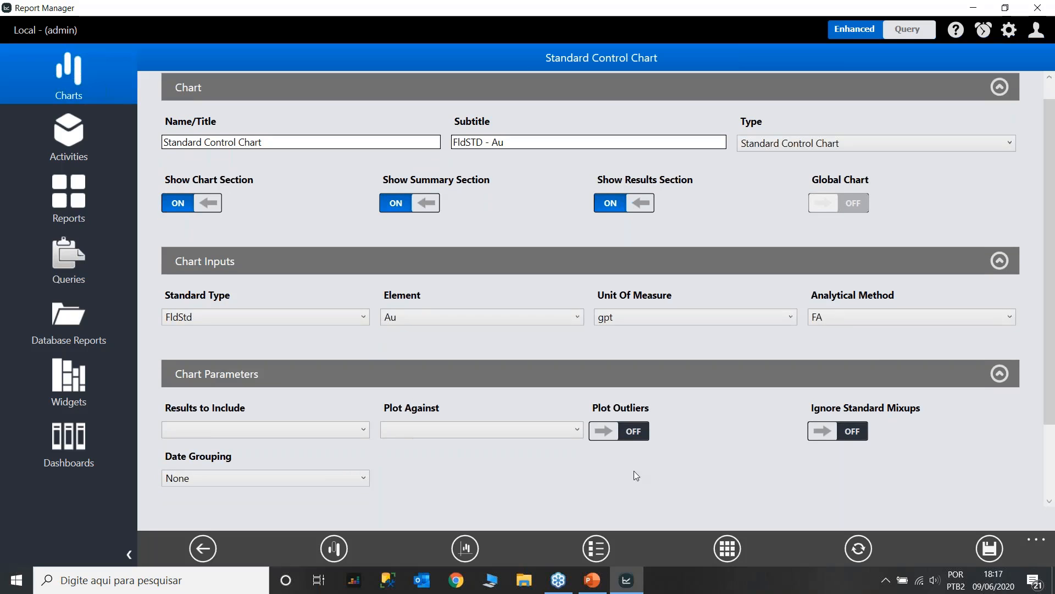
left_click(344, 432)
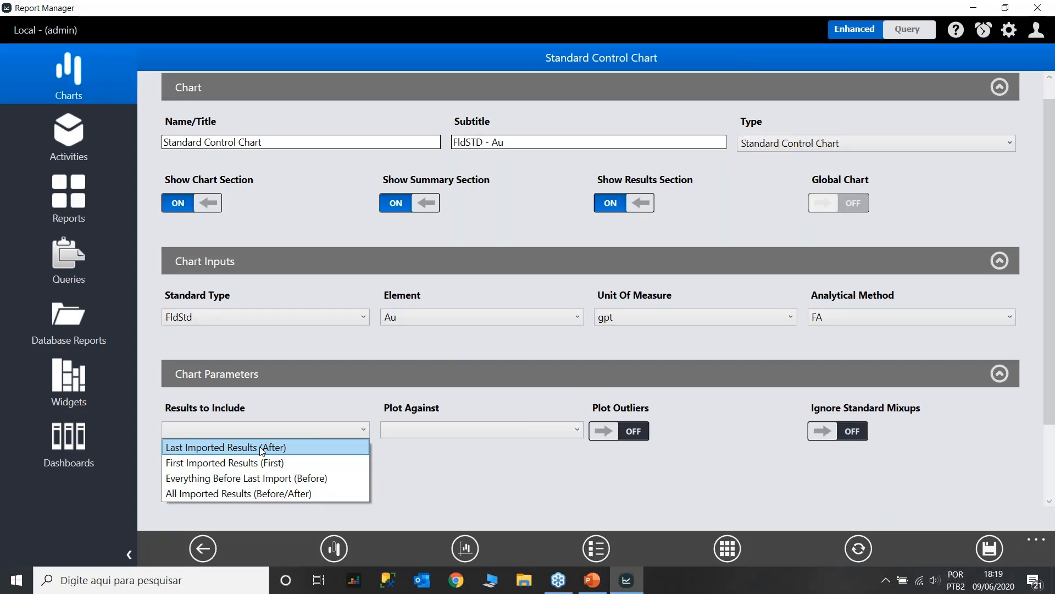
left_click(262, 449)
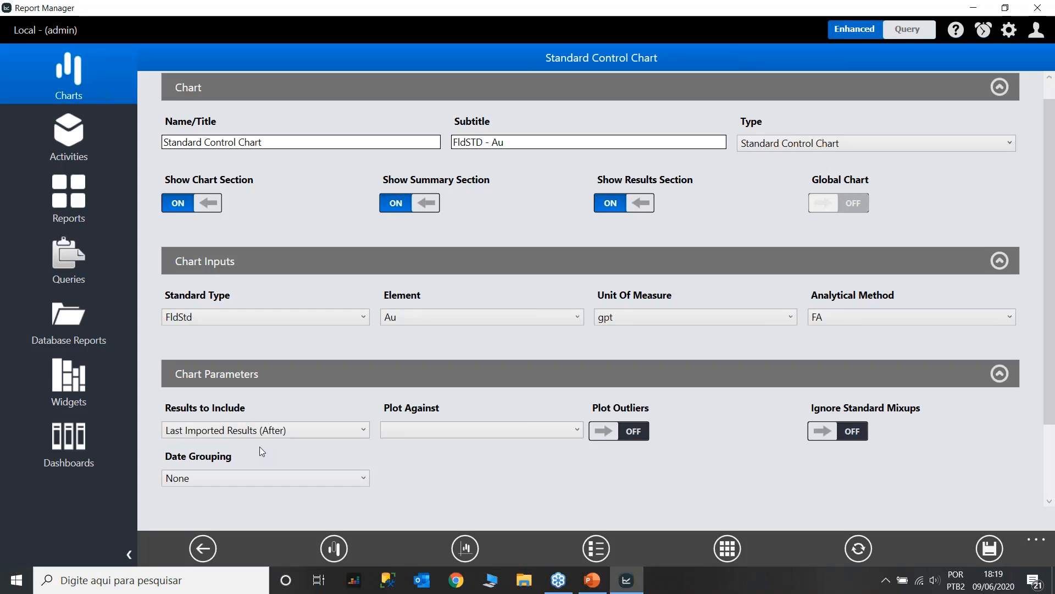
left_click(456, 437)
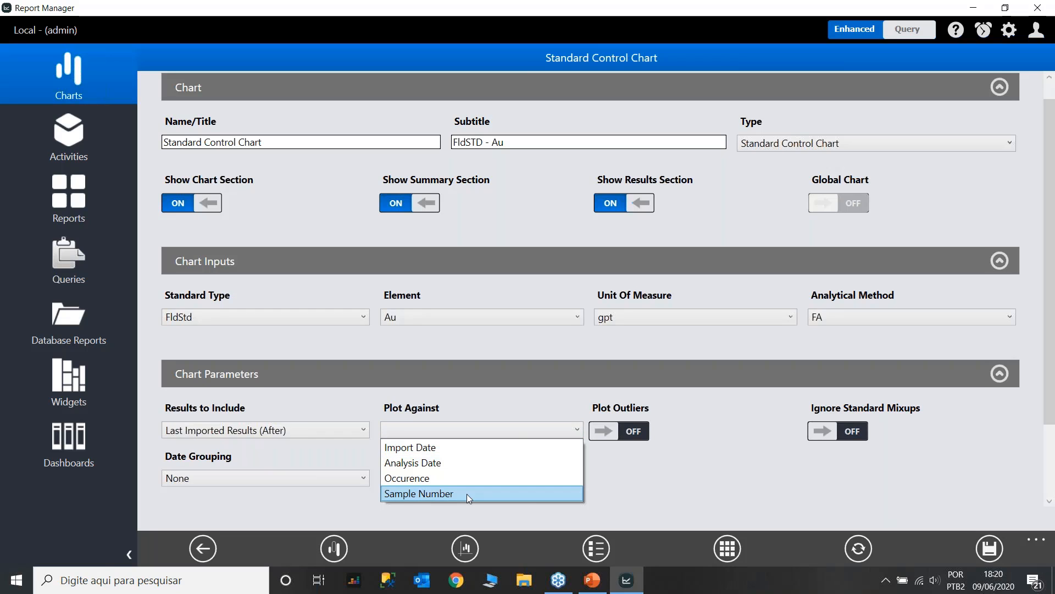
left_click(449, 463)
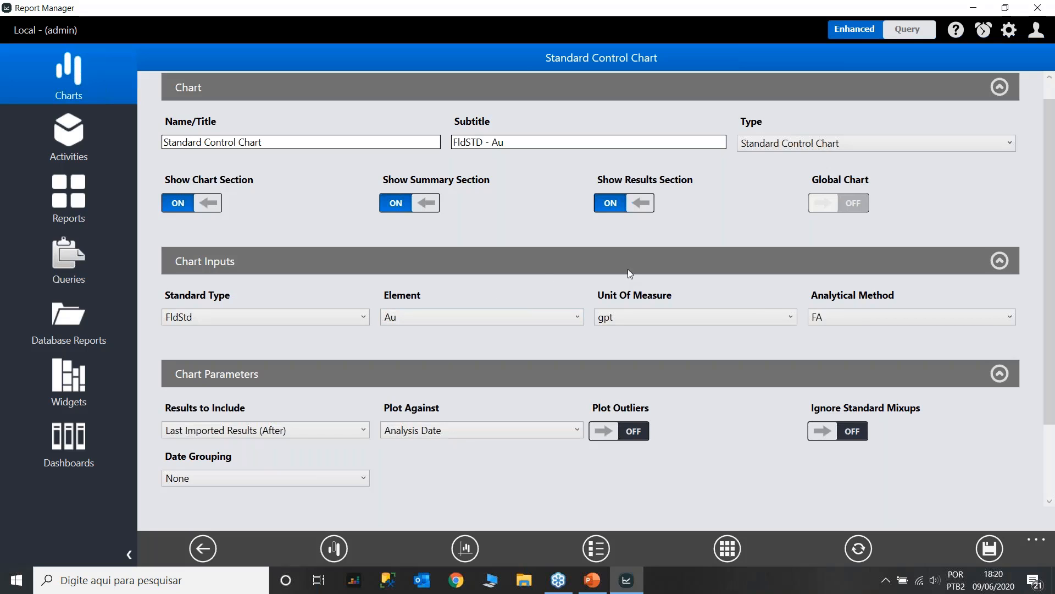
left_click(989, 554)
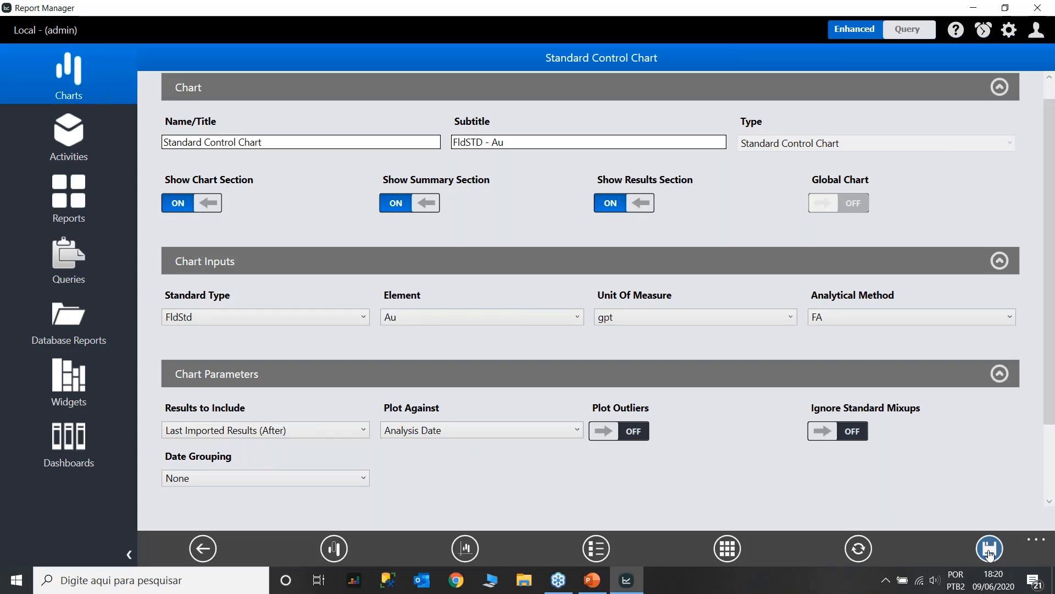
Generate the chart and, in its expanded results, highlight the plotted points of samples VG1105-FldStd1, VG1113-43 and VG1114-45.
left_click(860, 552)
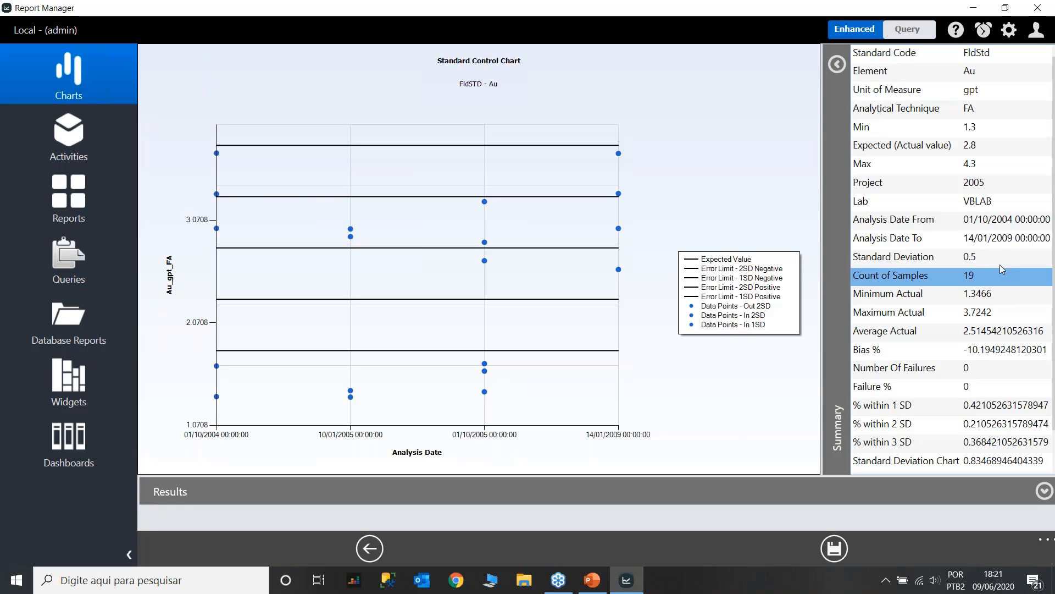
left_click(1044, 493)
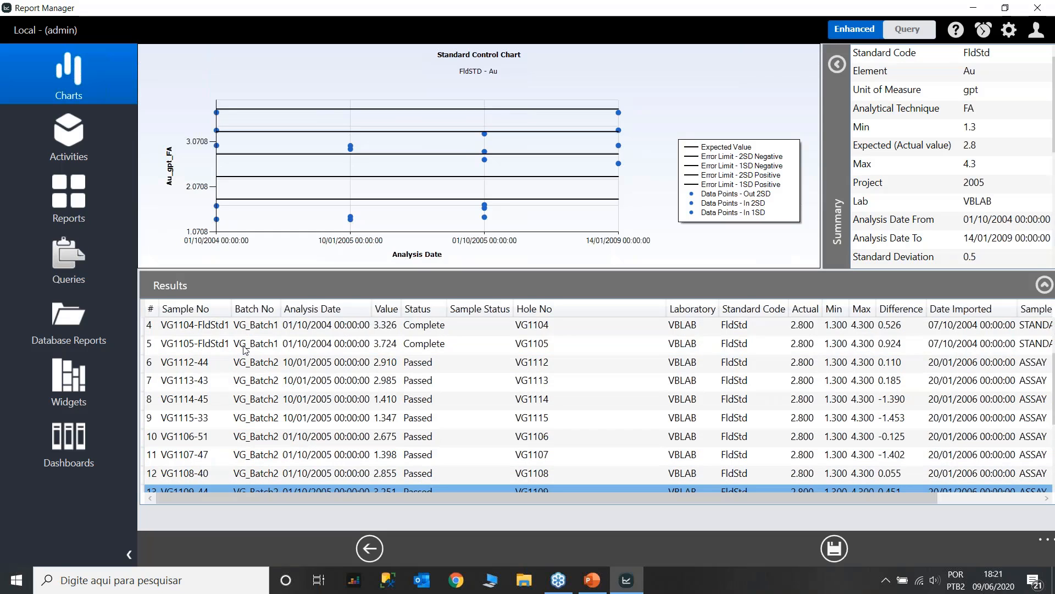
scroll(599, 406, "down", 3)
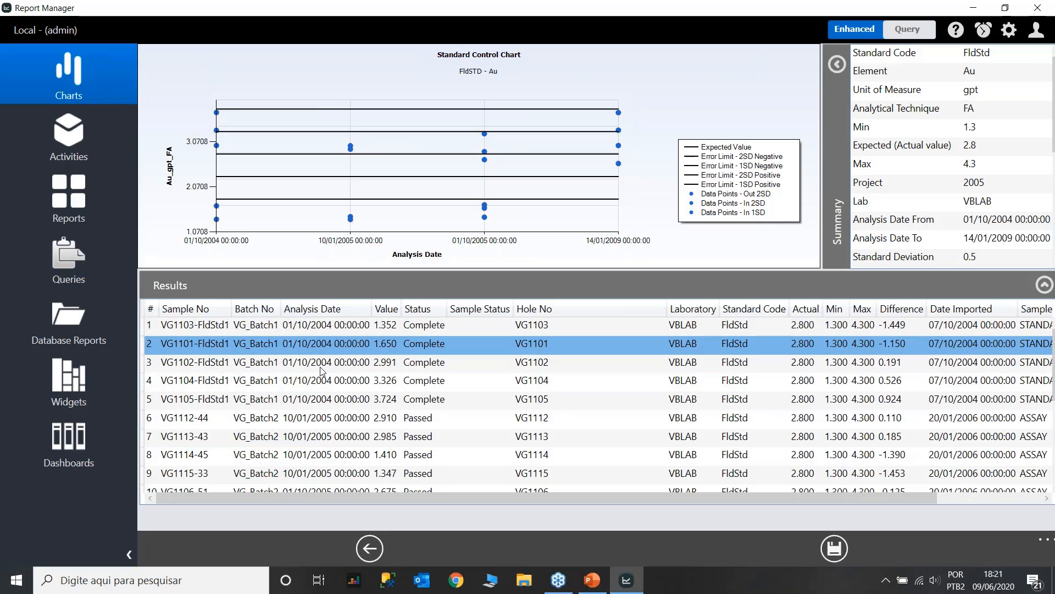
left_click(418, 400)
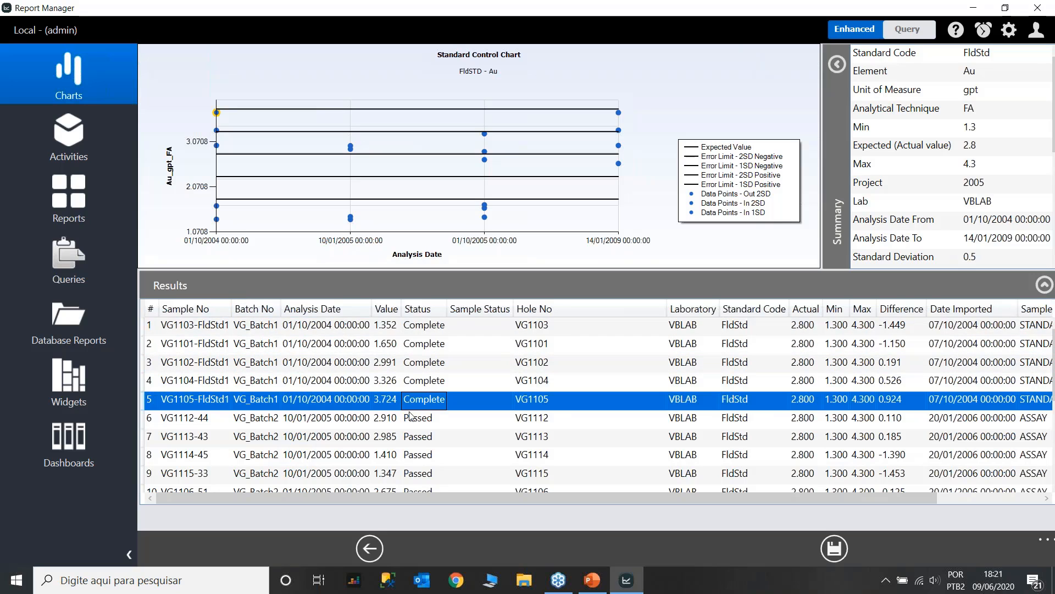
left_click(415, 441)
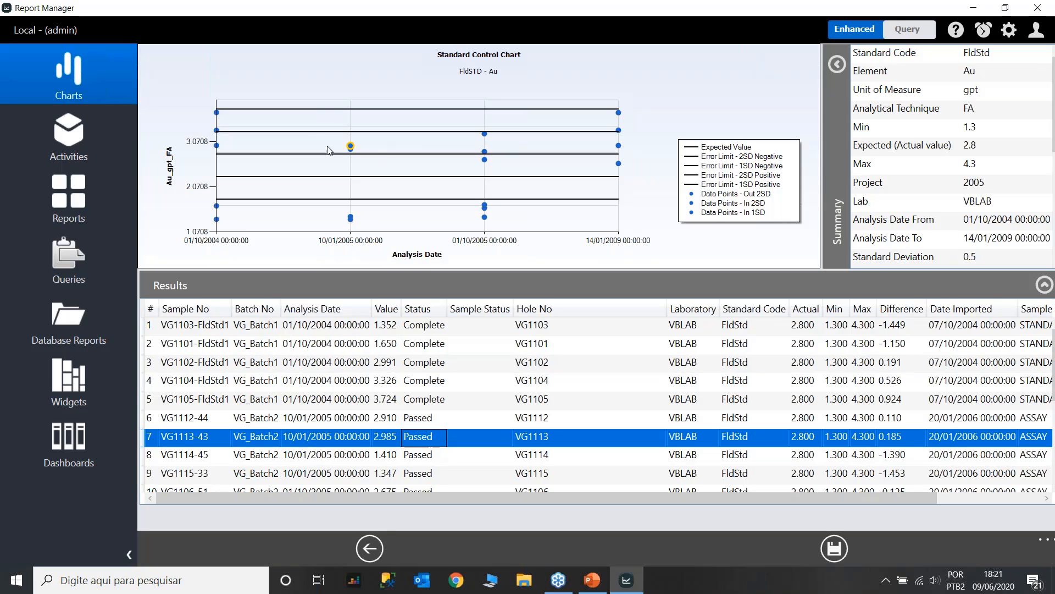
left_click(396, 457)
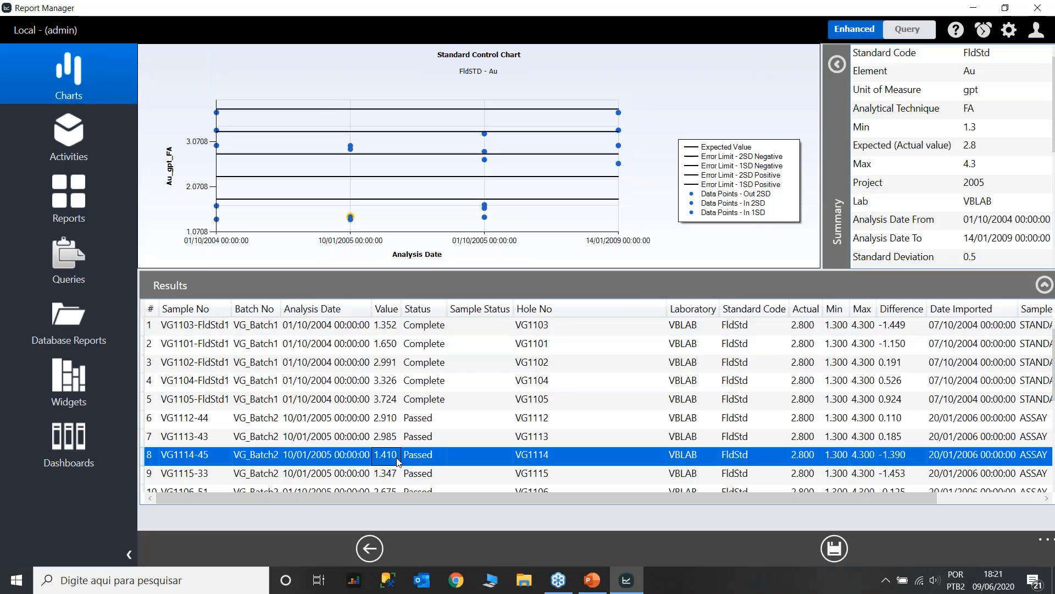
Highlight the plotted points of samples VG1102-FldStd1, VG1105-FldStd1, VG1112-44 and VG1113-43, look through the remaining results and collapse the results list.
left_click(409, 400)
left_click(418, 363)
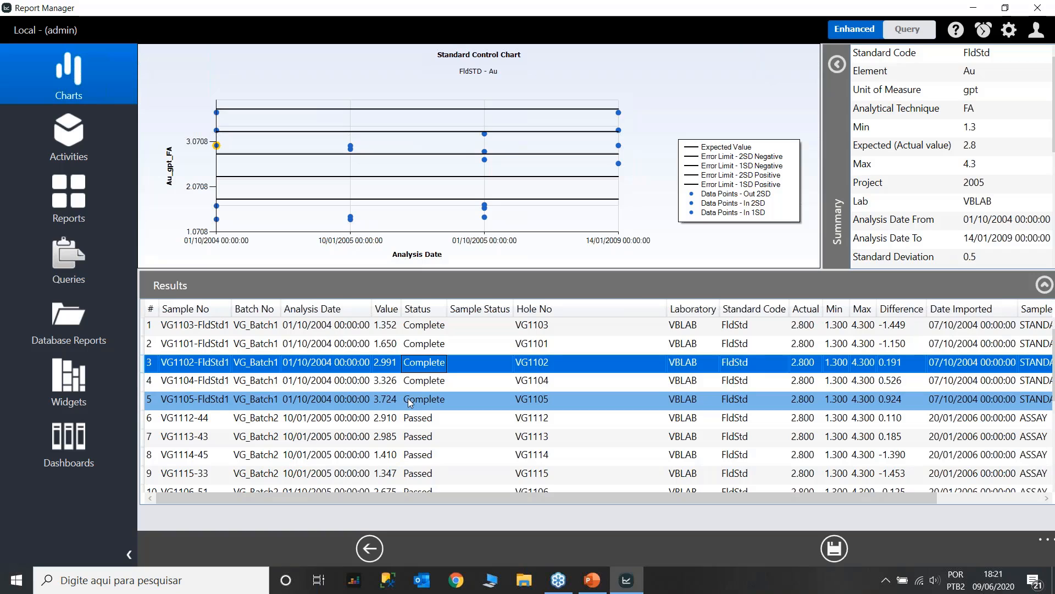
left_click(410, 401)
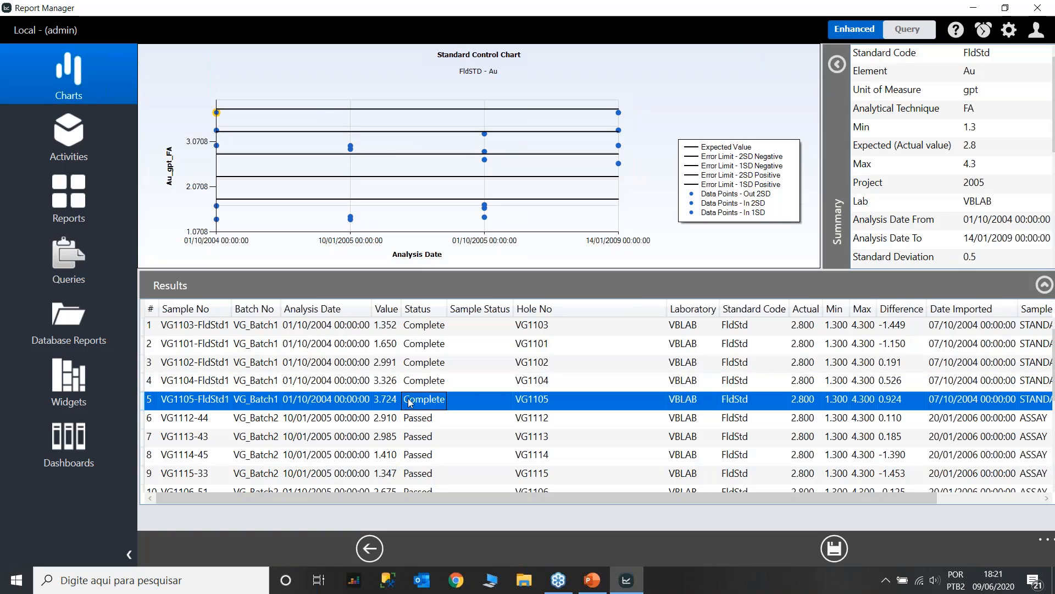
left_click(341, 416)
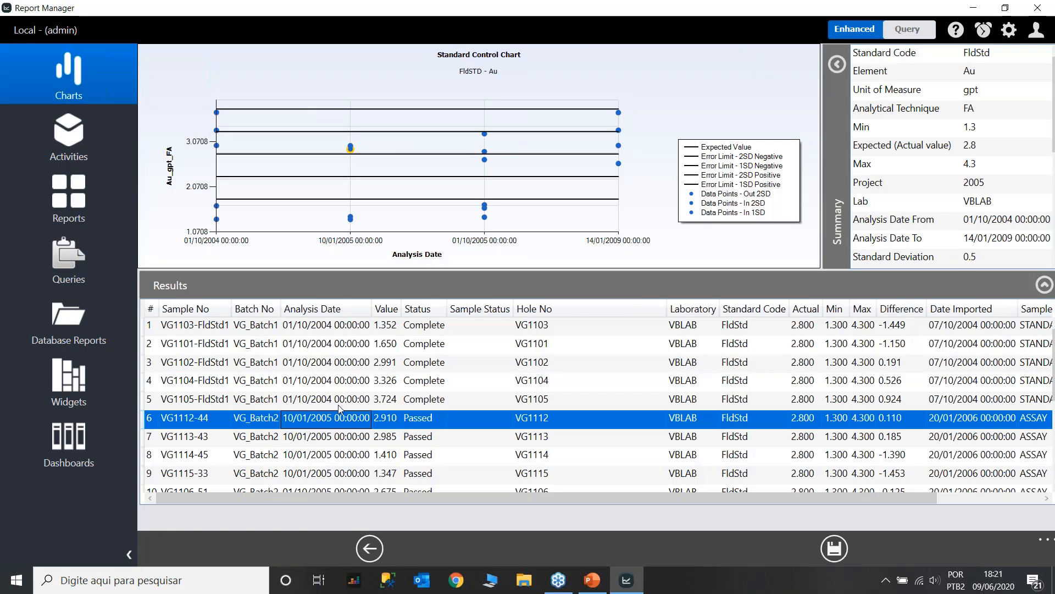
left_click(339, 405)
left_click(327, 435)
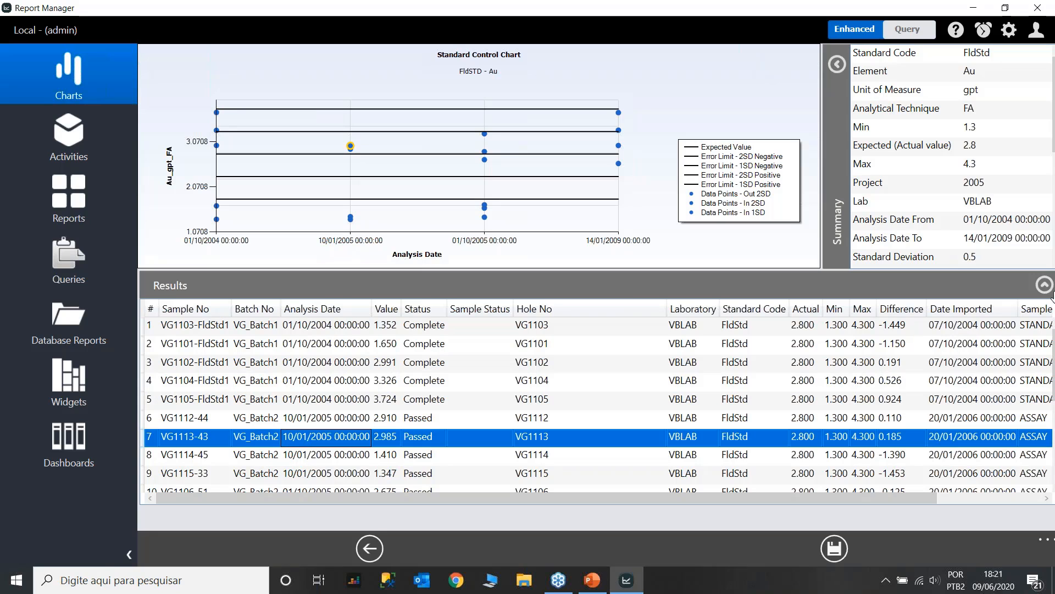
scroll(596, 401, "down", 4)
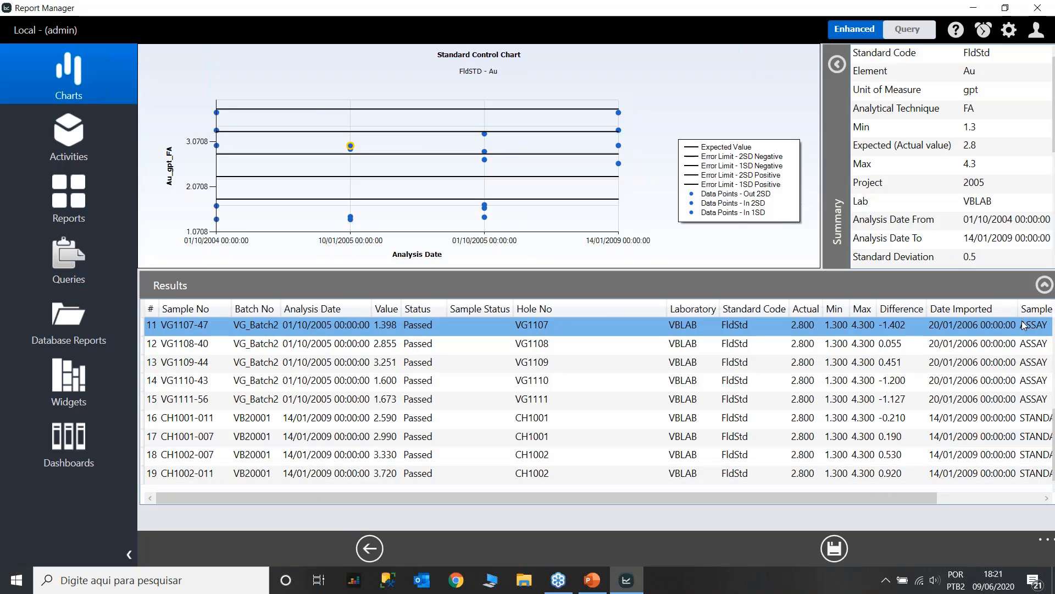
left_click(1045, 284)
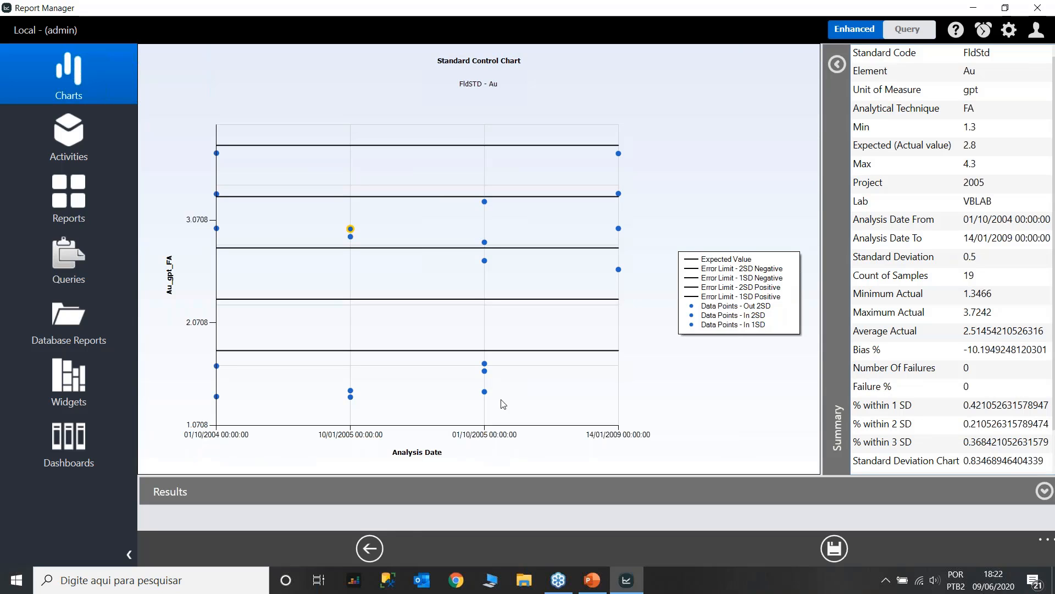
Return to the chart settings, enable Show Third SD in the Error Limits analysis option and save it.
left_click(370, 548)
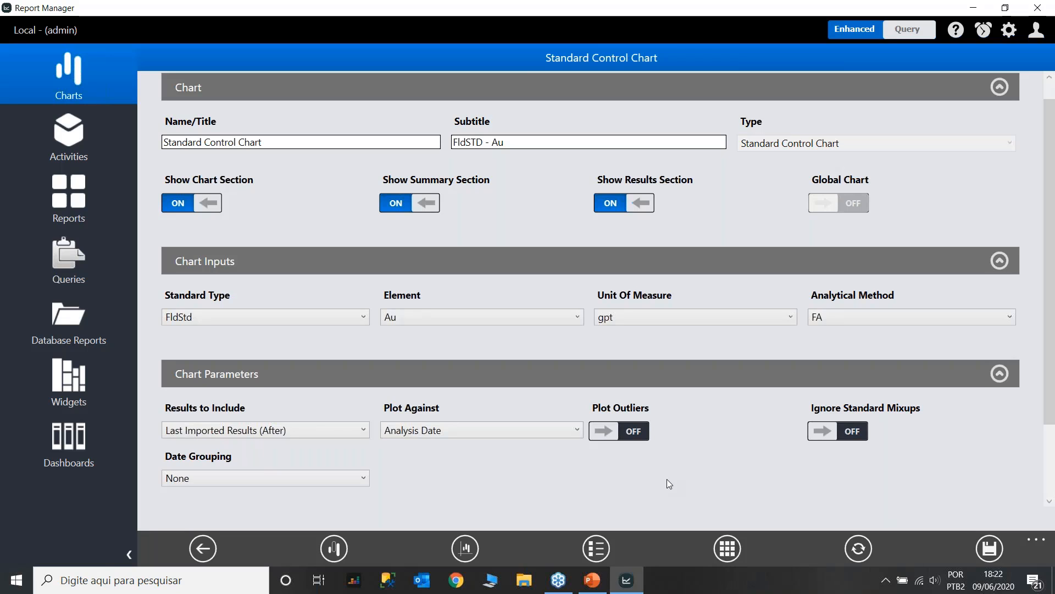
left_click(1039, 543)
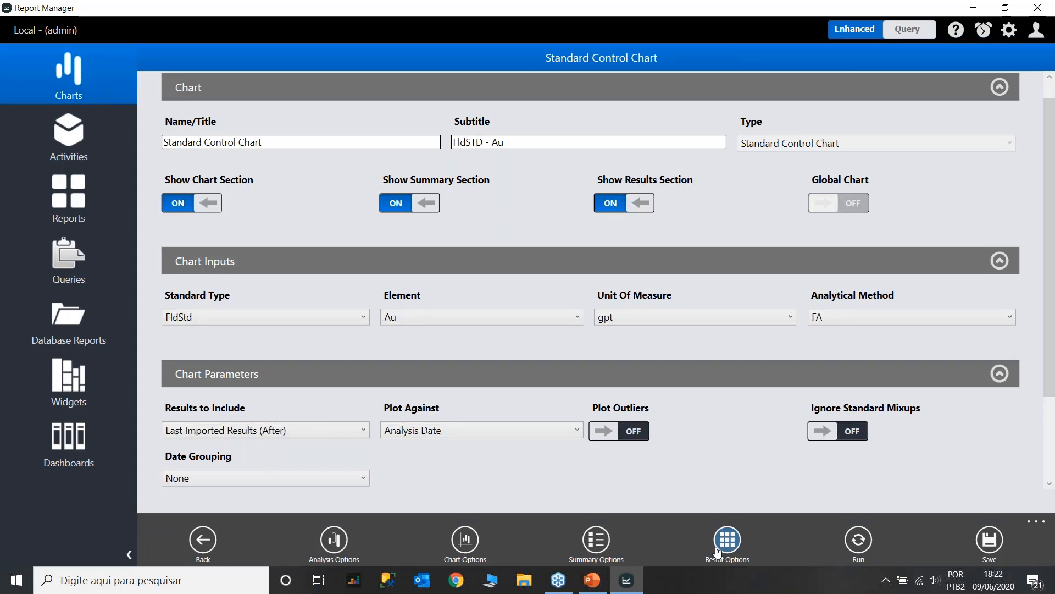
left_click(334, 541)
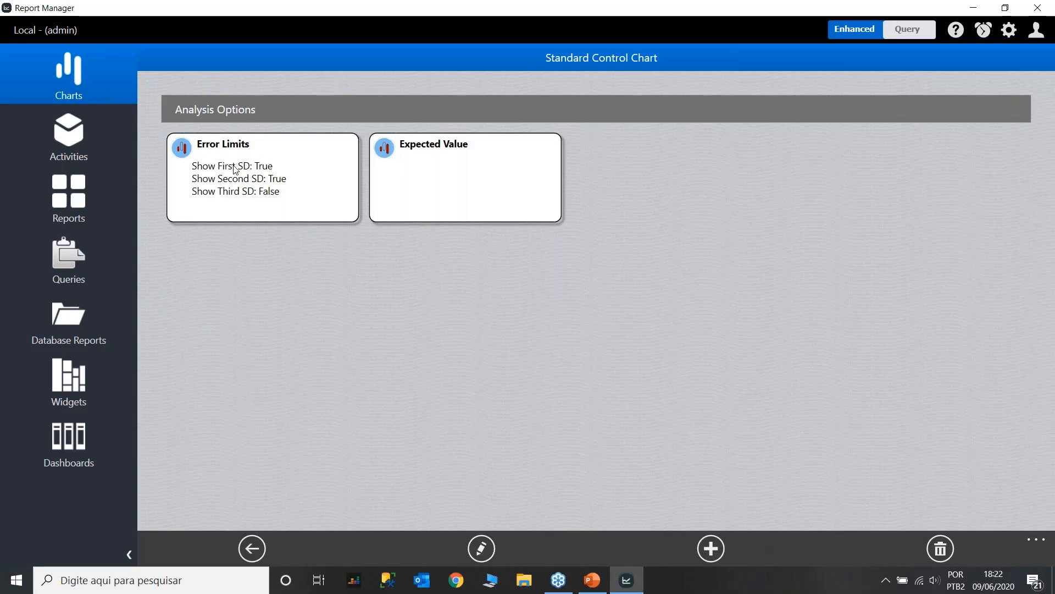
left_click(281, 200)
left_click(282, 200)
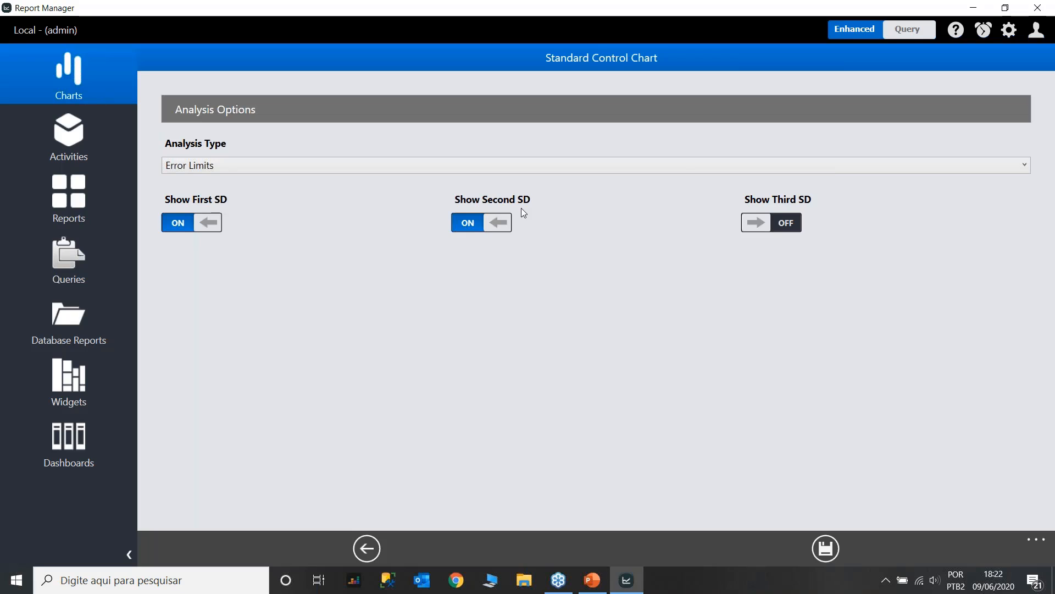
left_click(749, 227)
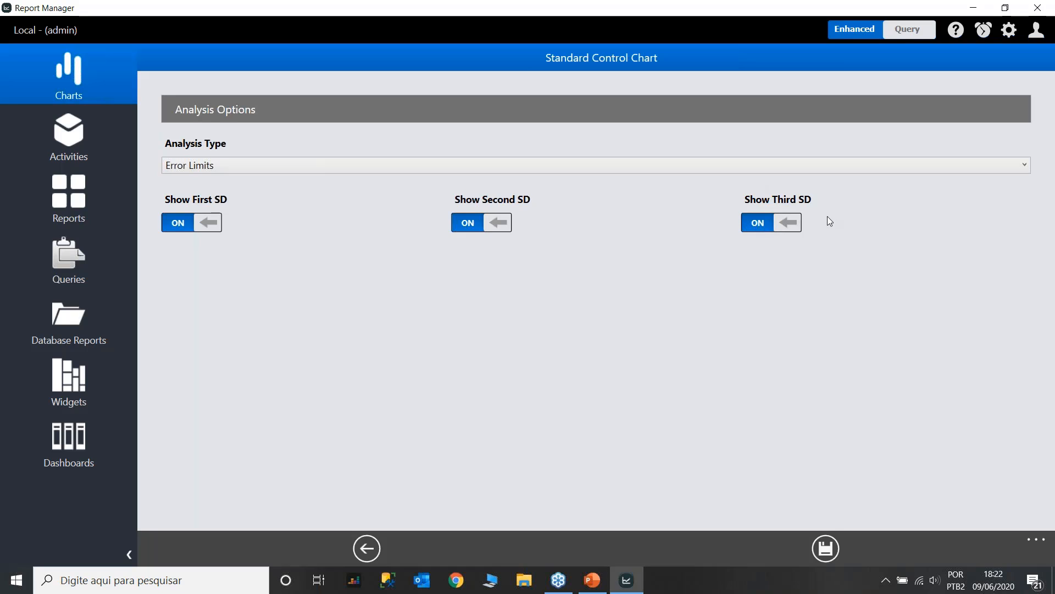
left_click(823, 549)
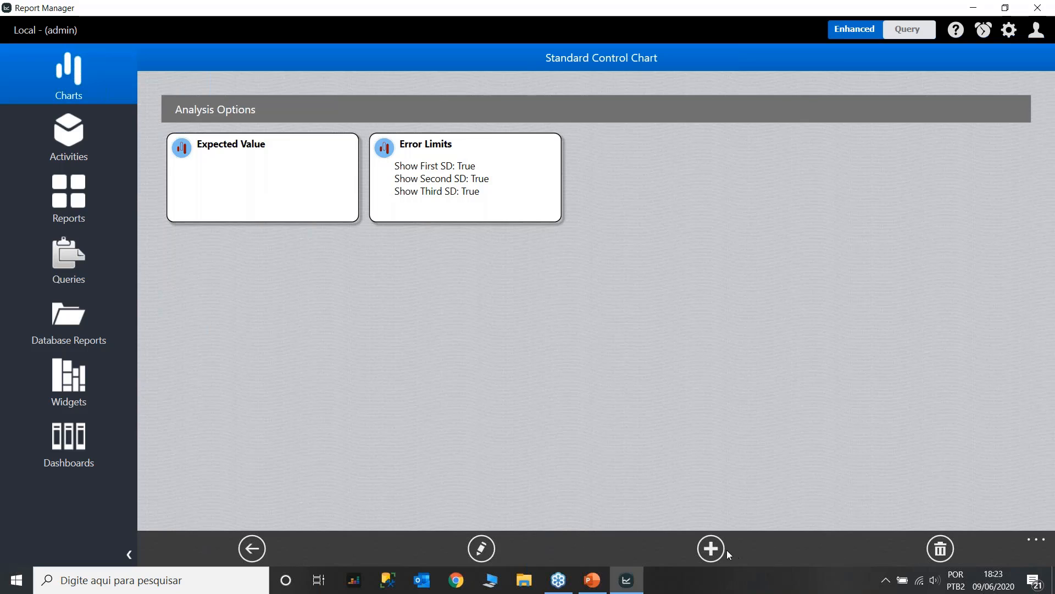
Check which analysis types a new analysis option offers, without adding one, and return to the chart settings.
left_click(711, 548)
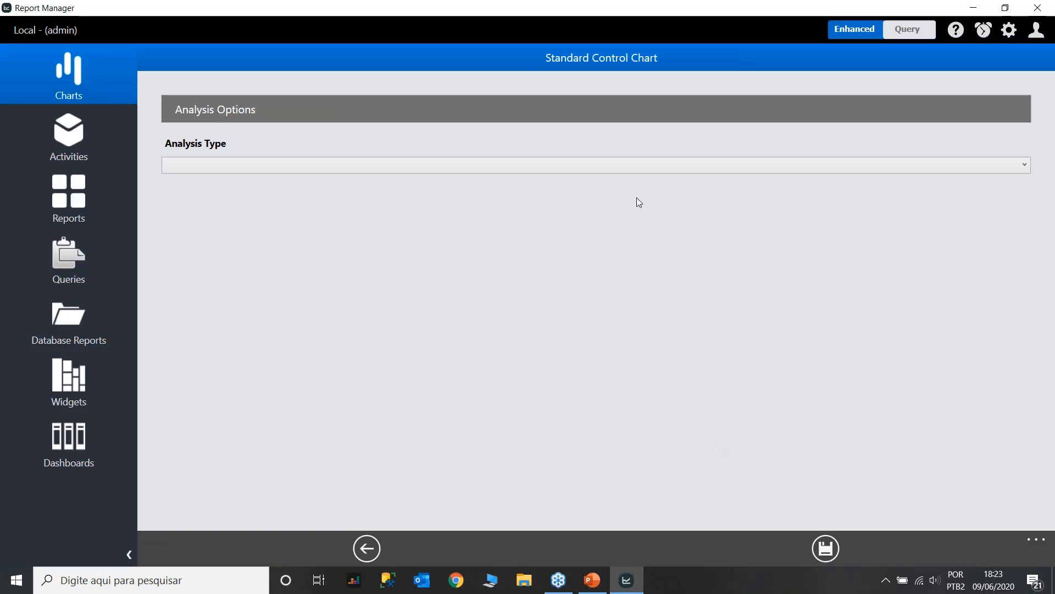
left_click(1020, 164)
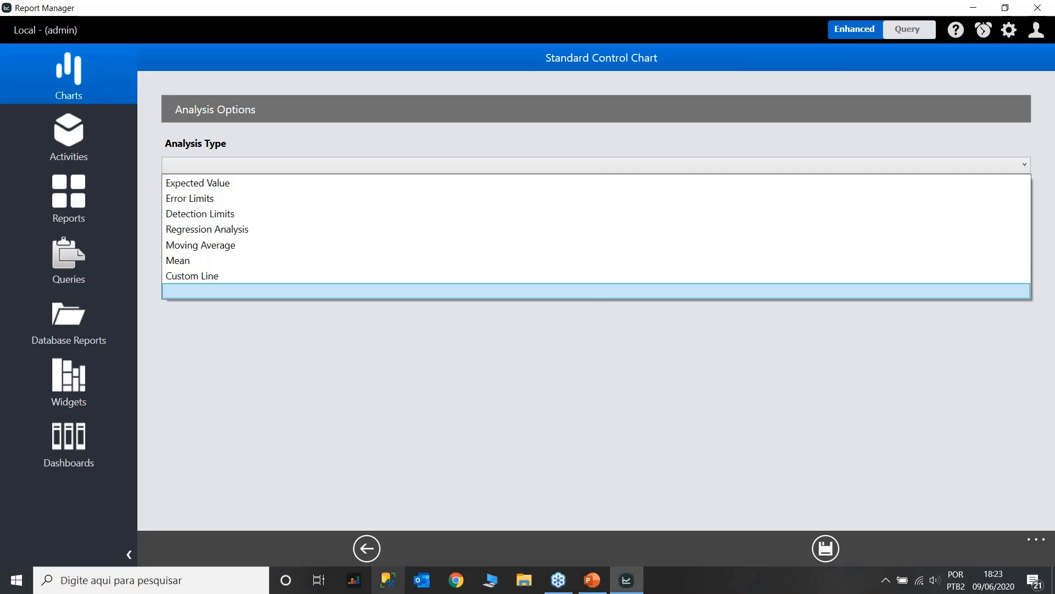
left_click(367, 555)
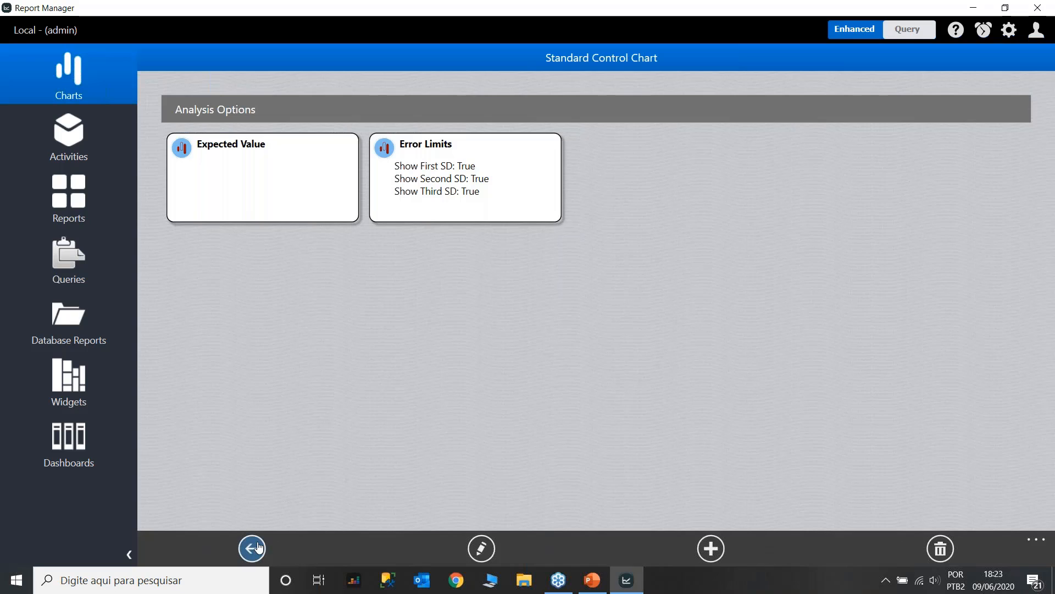
left_click(242, 548)
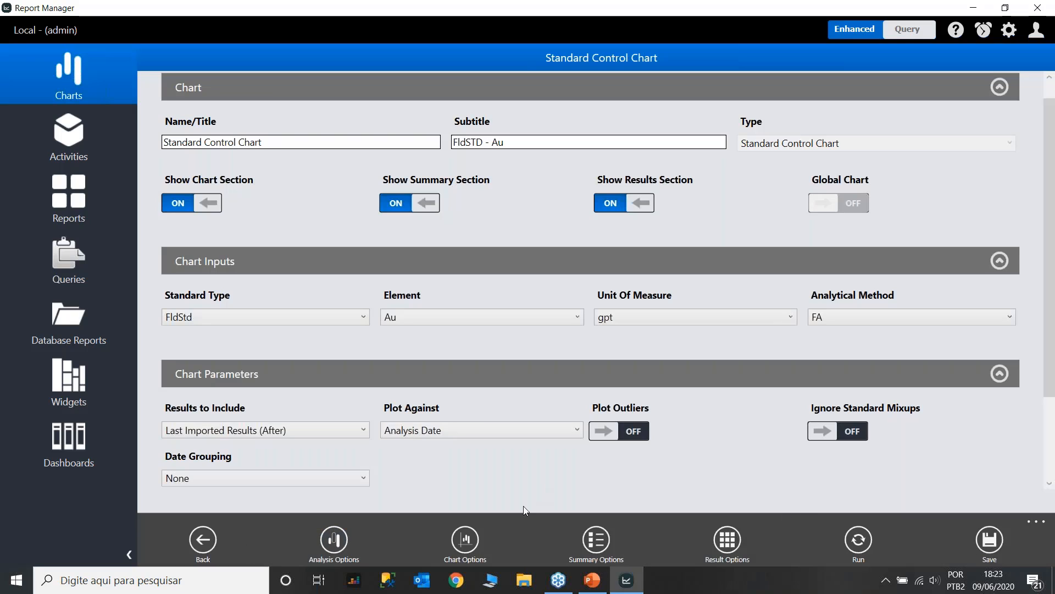
In the chart's label options, review the chart title and subtitle formatting and set the legend position to Bottom.
left_click(465, 539)
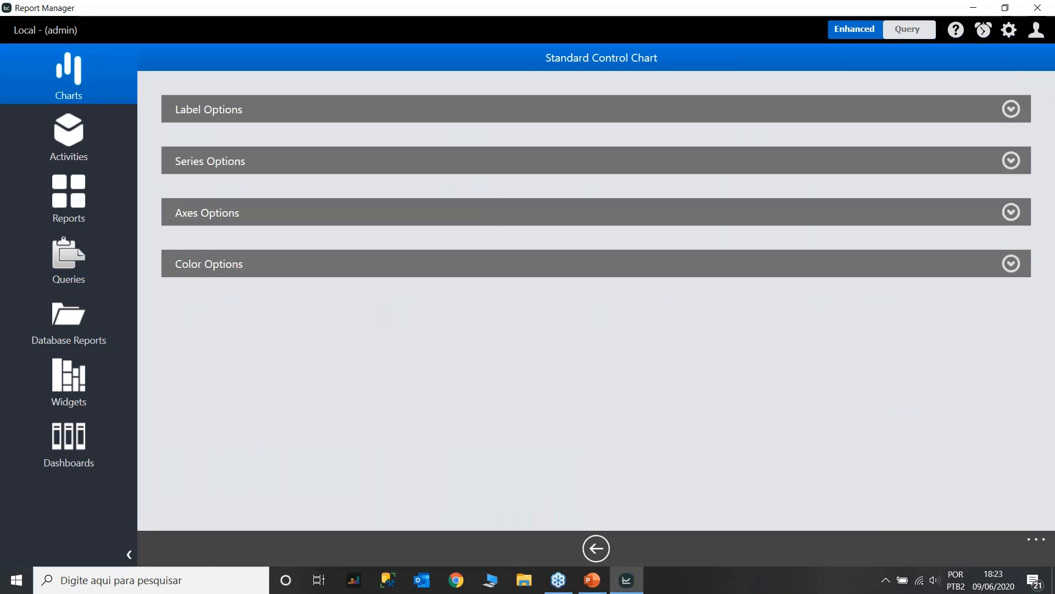
left_click(1011, 109)
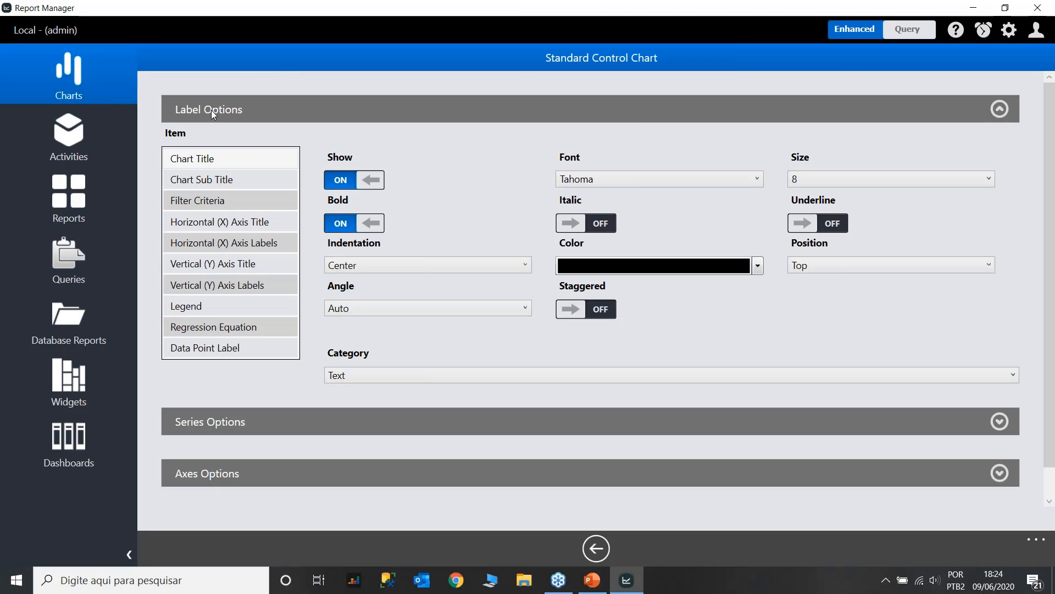
left_click(211, 159)
left_click(210, 183)
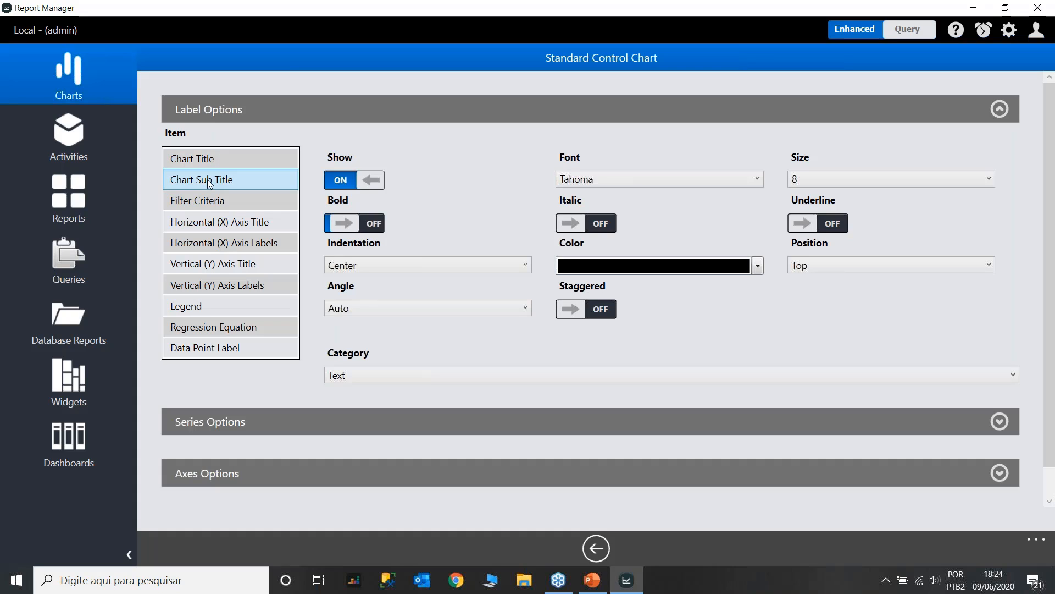
left_click(250, 163)
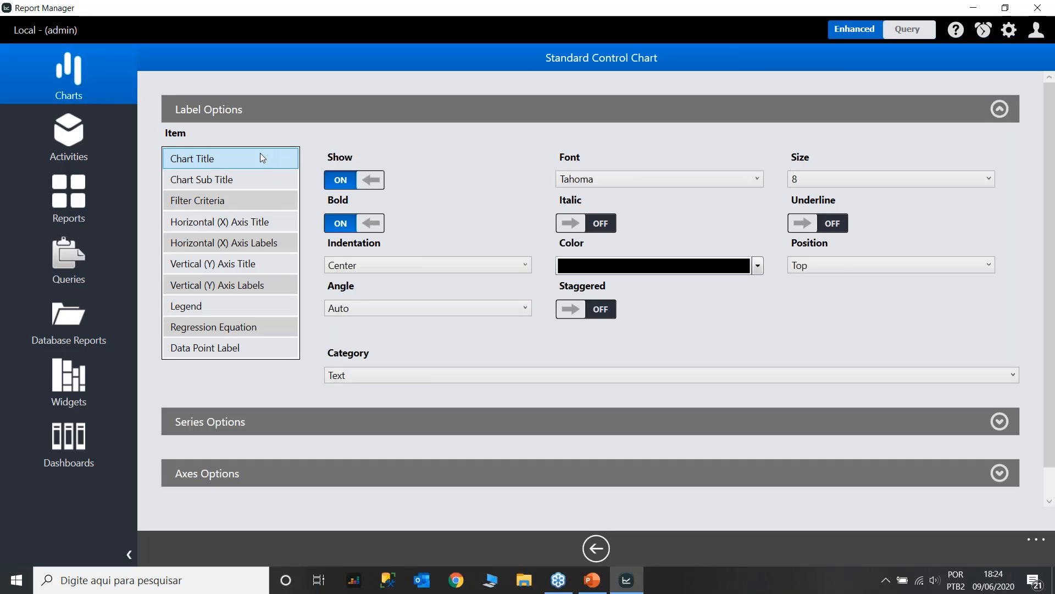
left_click(253, 308)
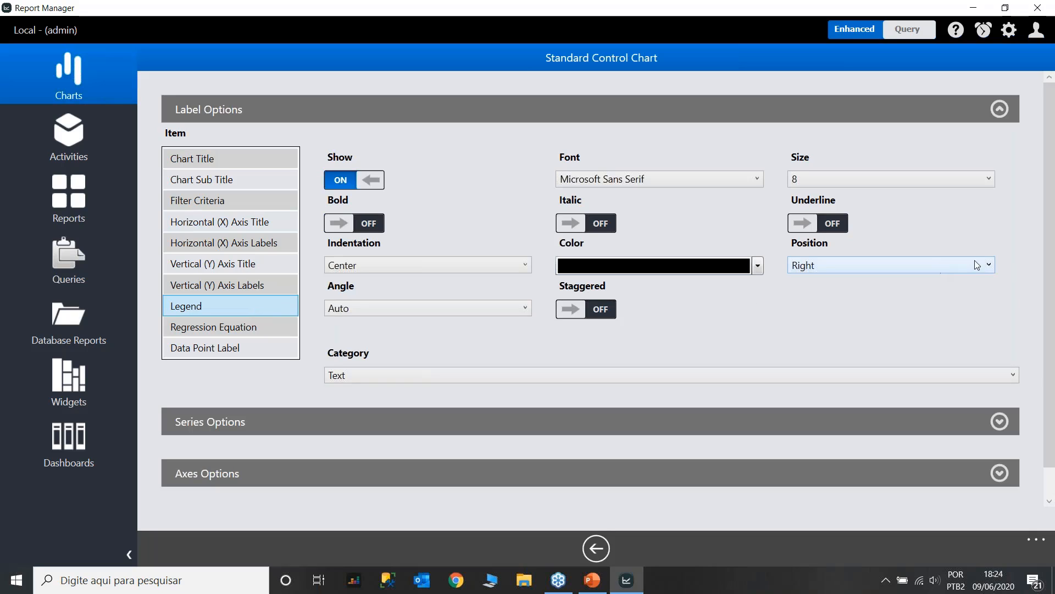
left_click(991, 268)
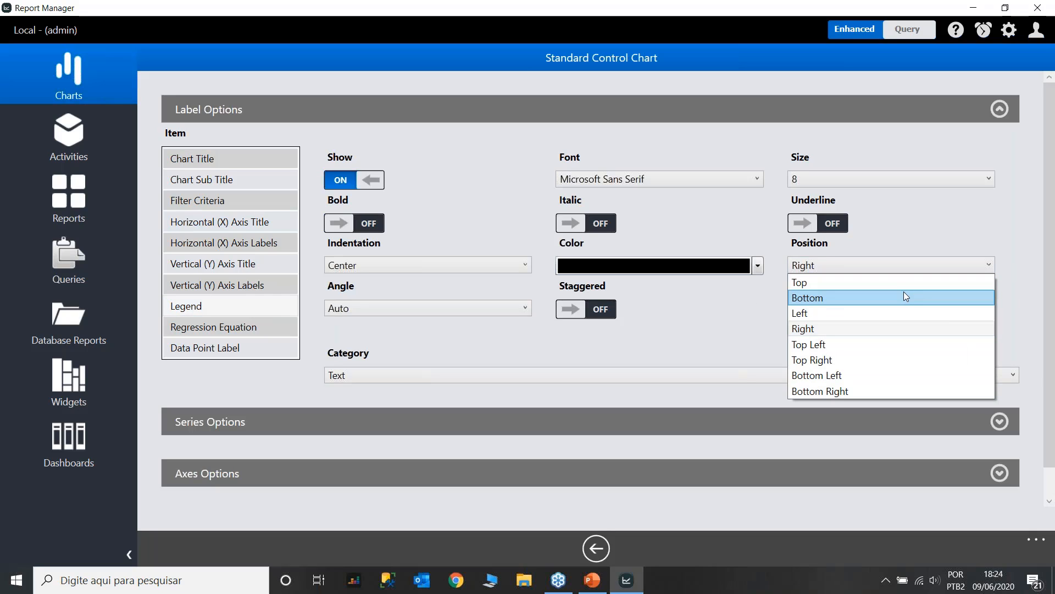
left_click(906, 297)
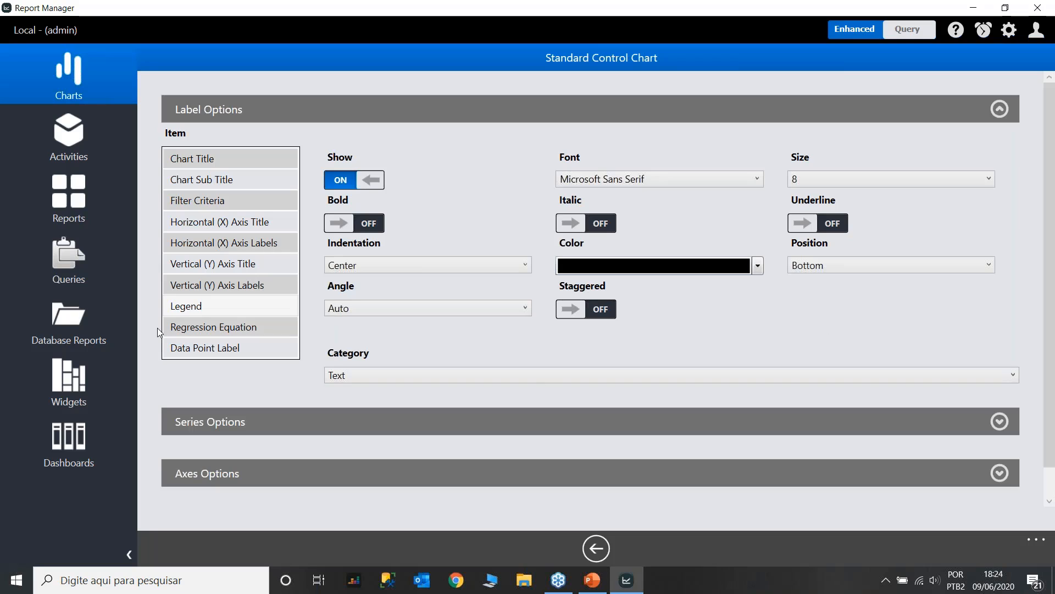
In the series options, review the In 1SD, In 2SD and In 3SD data points and color the Data Points - Out 3SD series red.
scroll(470, 330, "down", 1)
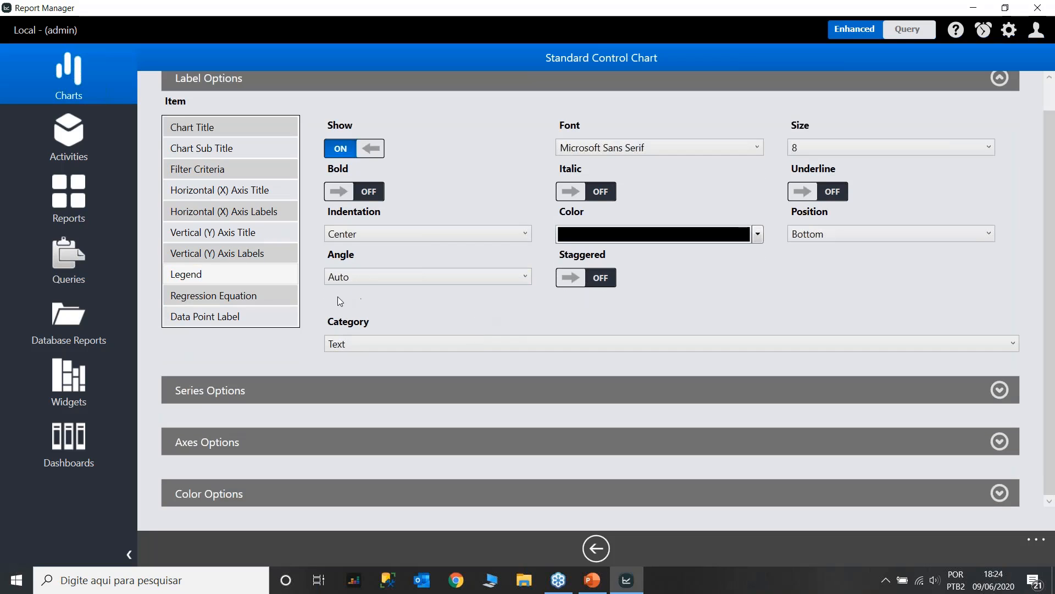
left_click(999, 390)
scroll(888, 430, "down", 7)
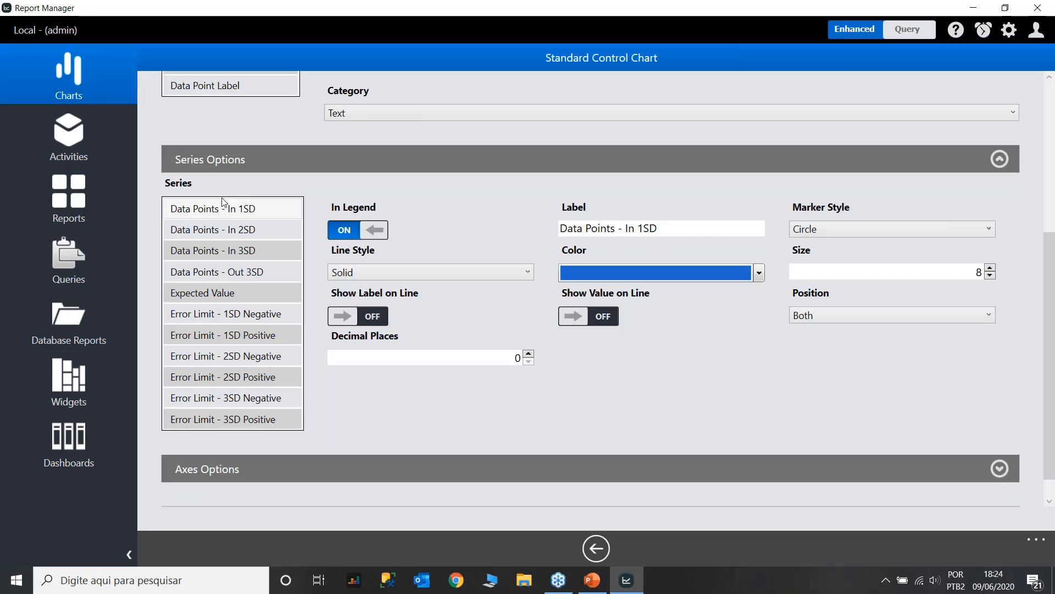
left_click(248, 213)
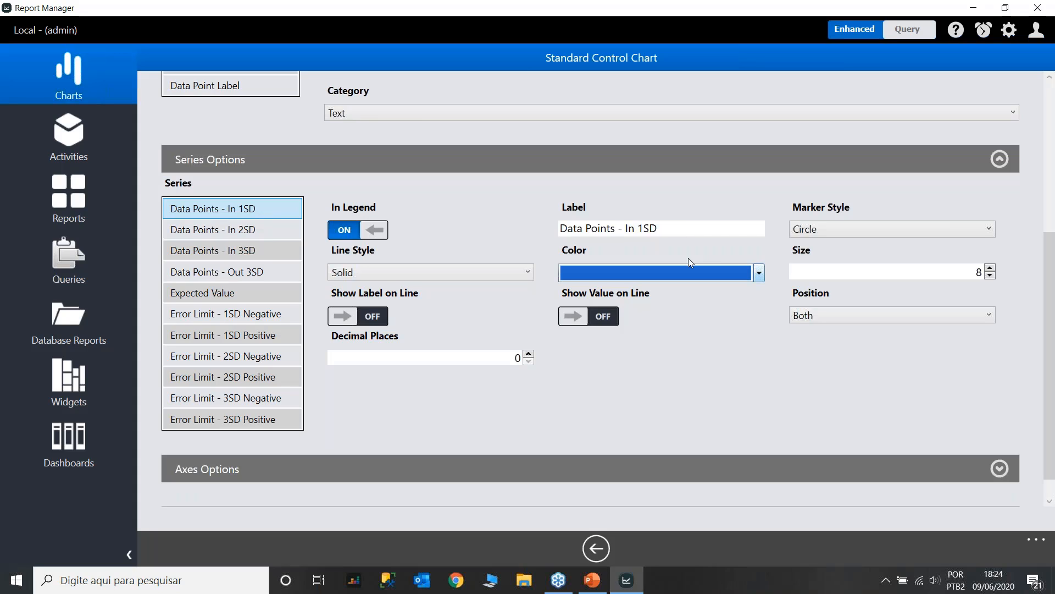
left_click(267, 229)
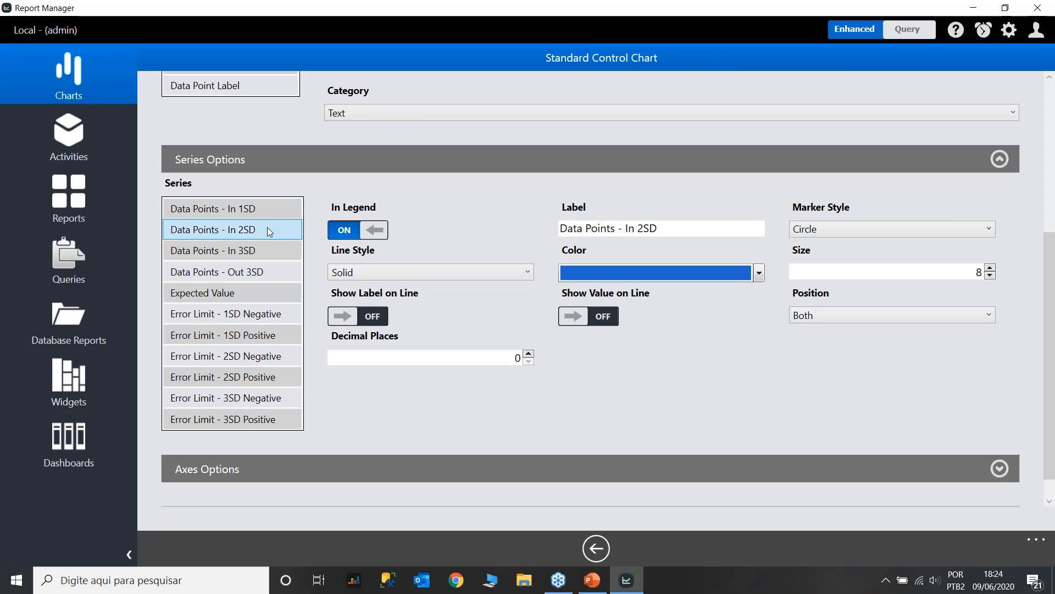
left_click(265, 250)
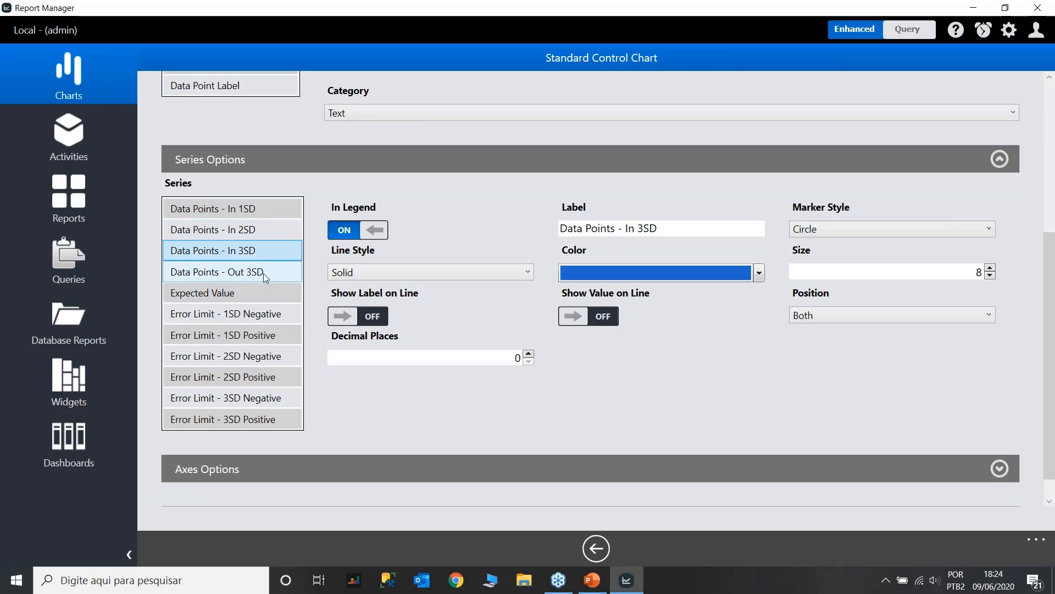
left_click(262, 273)
left_click(758, 273)
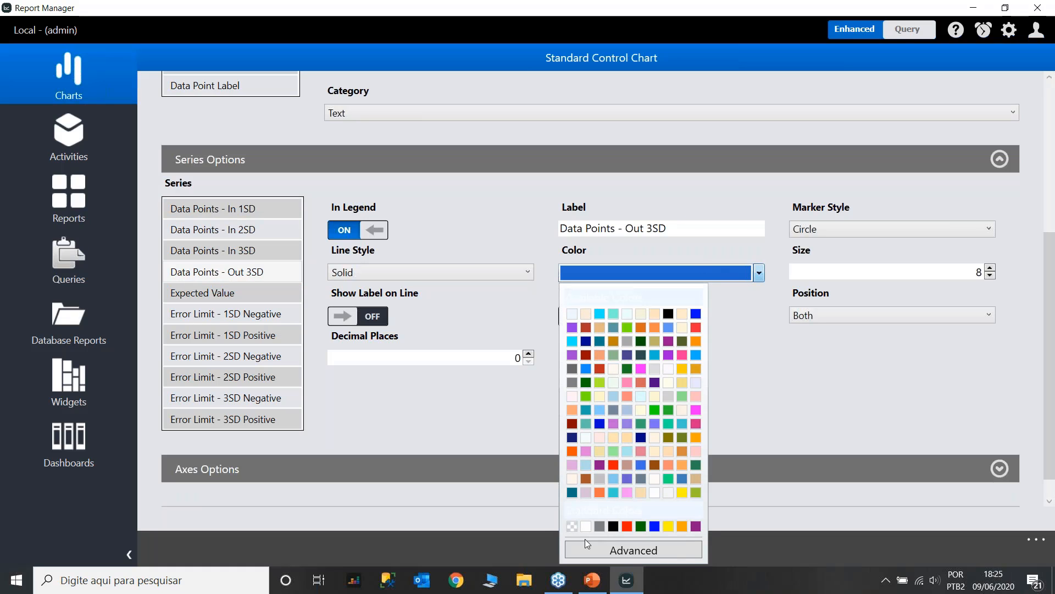
left_click(627, 527)
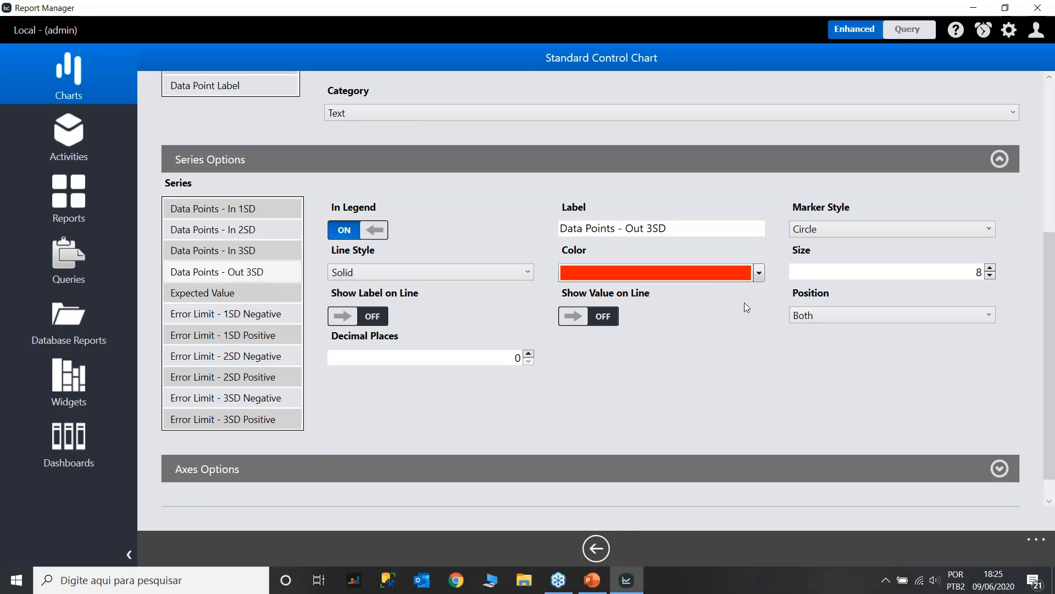
Color the Expected Value line dark green and the Error Limit - 1SD Negative line blue.
left_click(275, 298)
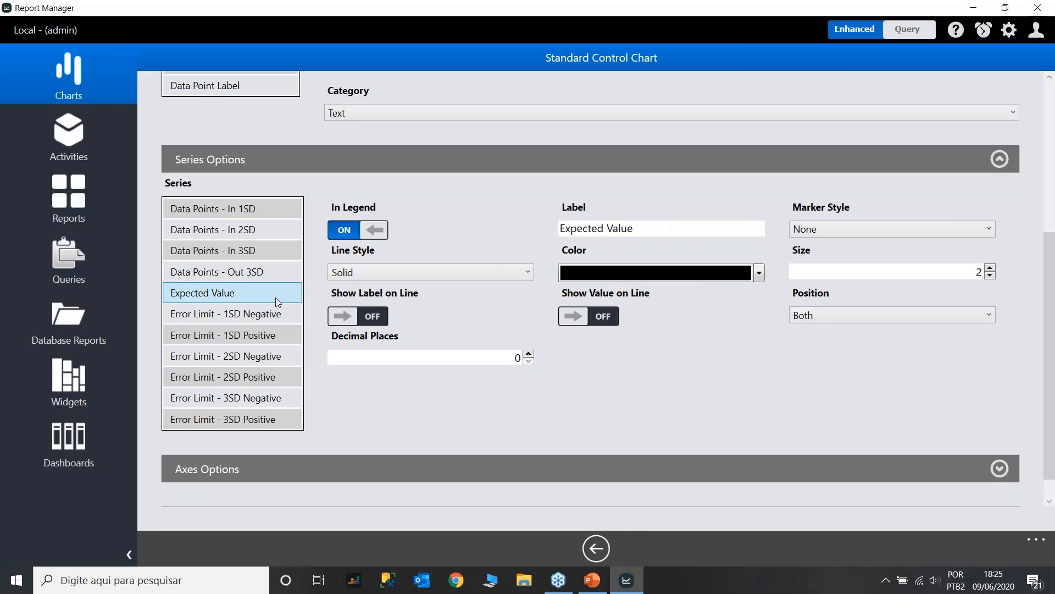
left_click(761, 271)
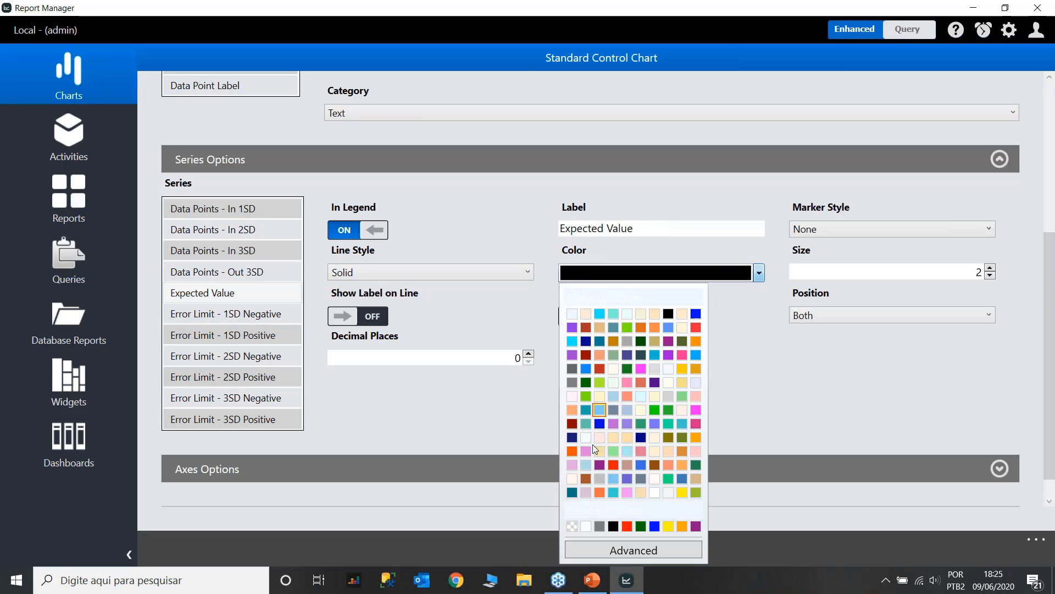
left_click(639, 529)
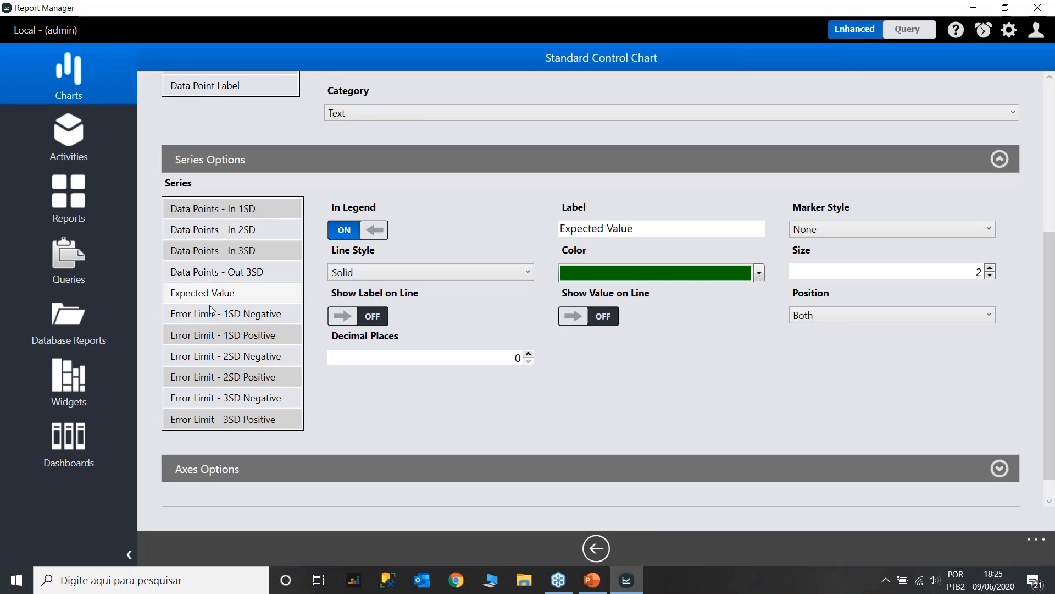
left_click(214, 316)
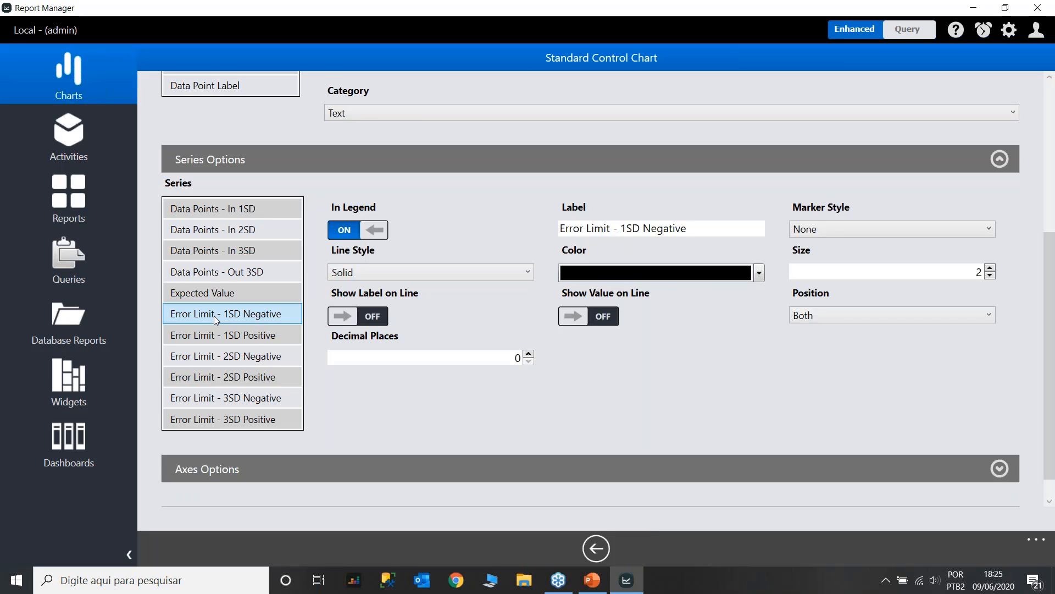
left_click(762, 272)
left_click(646, 524)
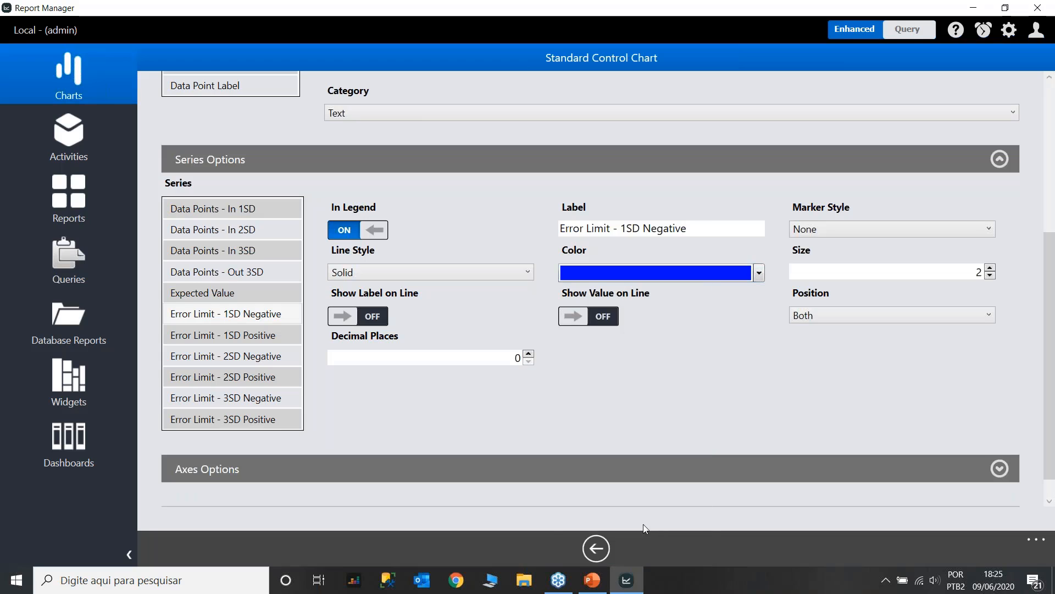
Color the Error Limit - 1SD Positive line blue.
left_click(270, 335)
left_click(761, 273)
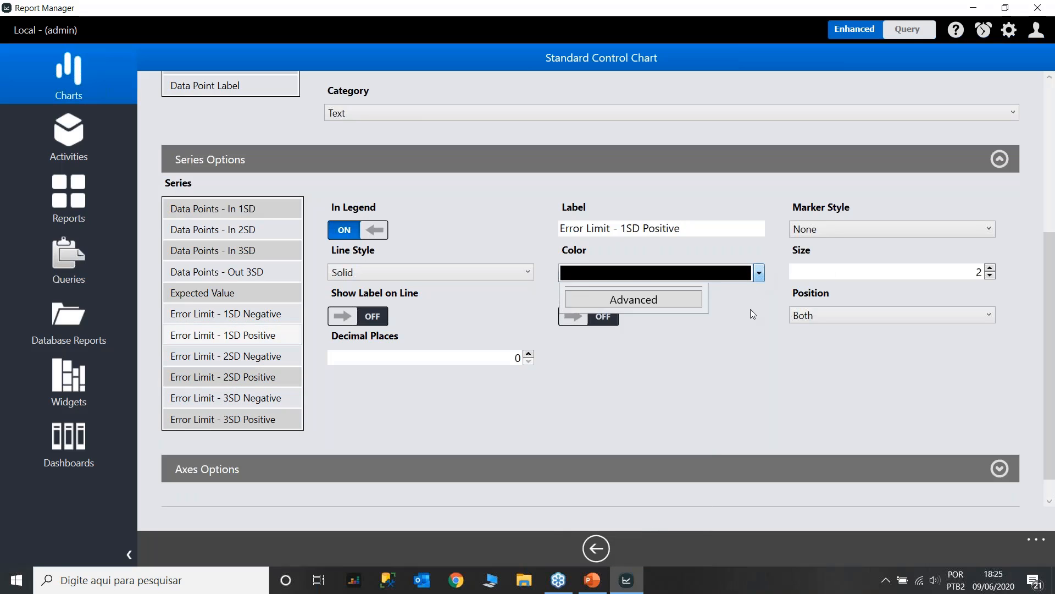
left_click(658, 525)
Color both the Error Limit - 2SD Negative and Error Limit - 2SD Positive lines a lighter, bright blue.
left_click(215, 358)
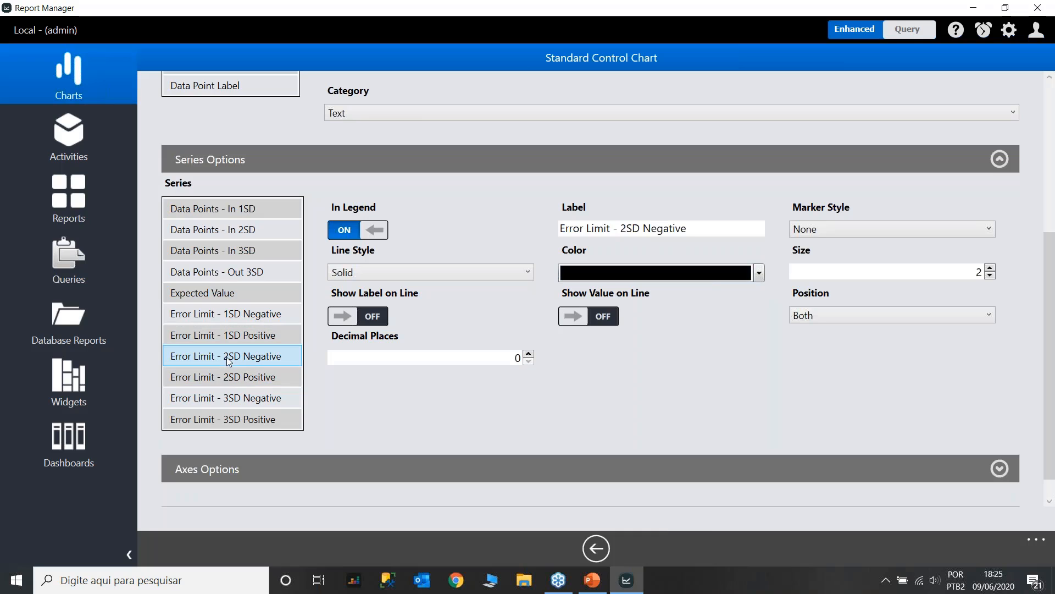
left_click(760, 272)
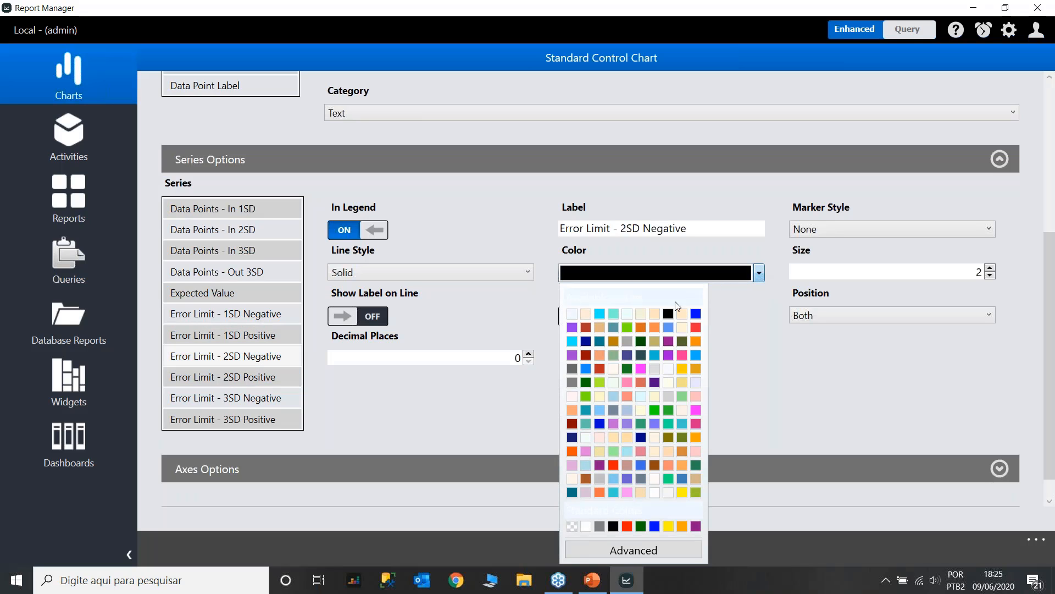
left_click(589, 365)
left_click(254, 379)
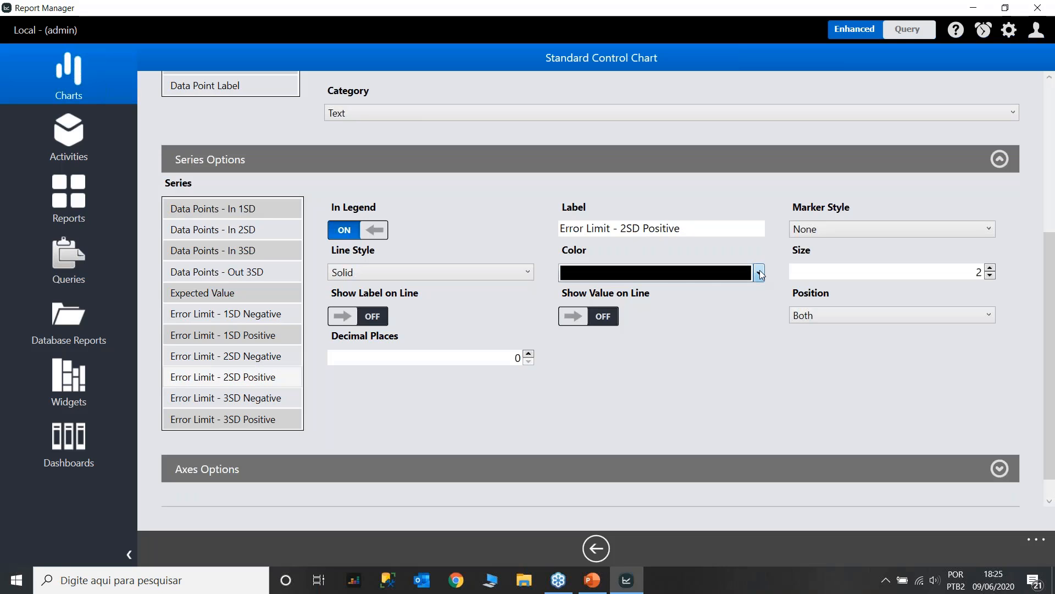
left_click(759, 272)
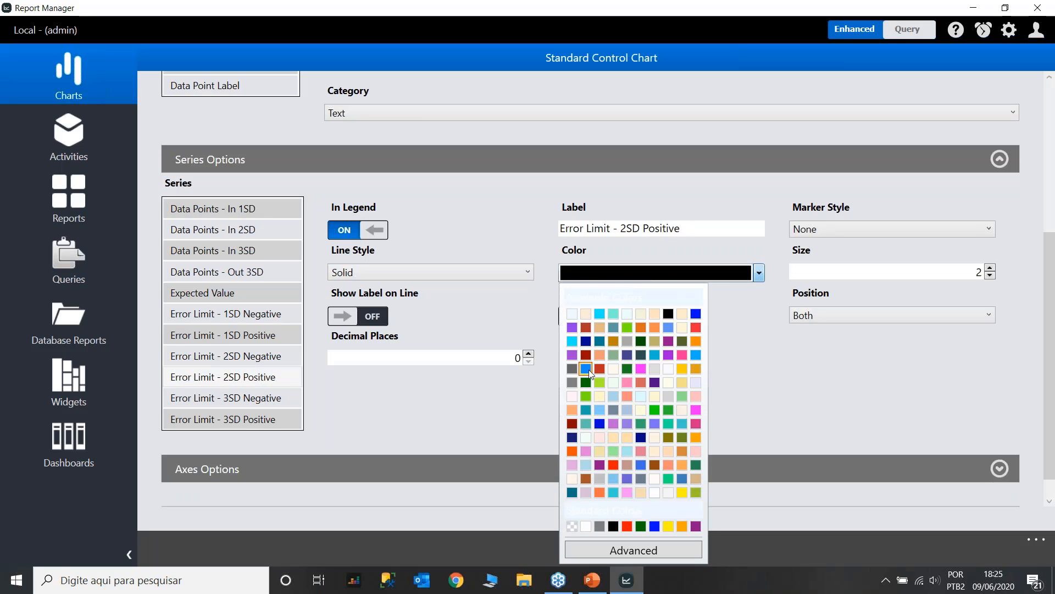
left_click(590, 368)
Color the Error Limit - 3SD Negative line pale blue and the Error Limit - 3SD Positive line pale cyan.
left_click(288, 399)
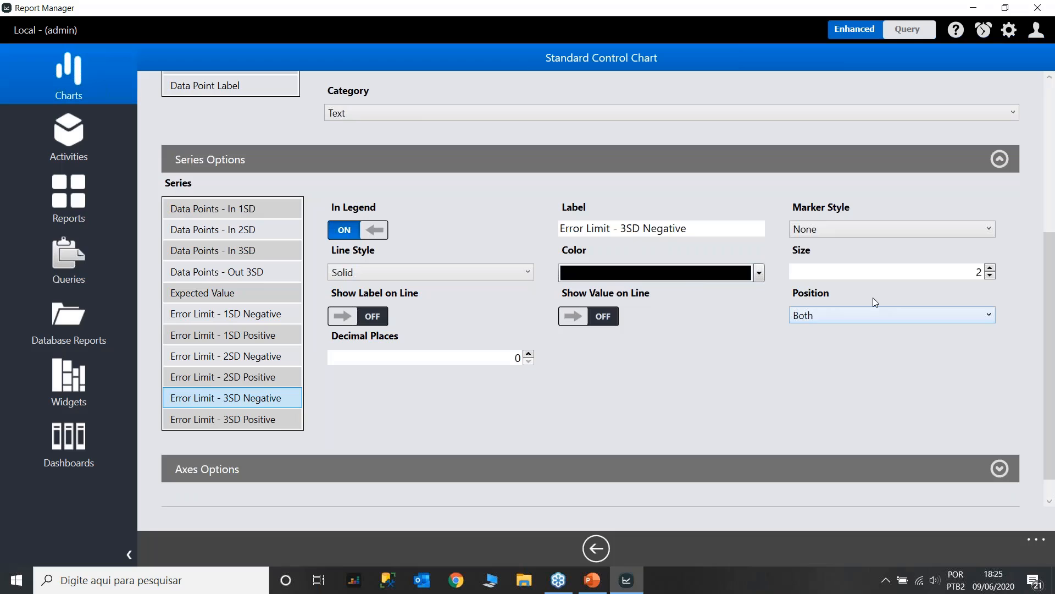
left_click(760, 273)
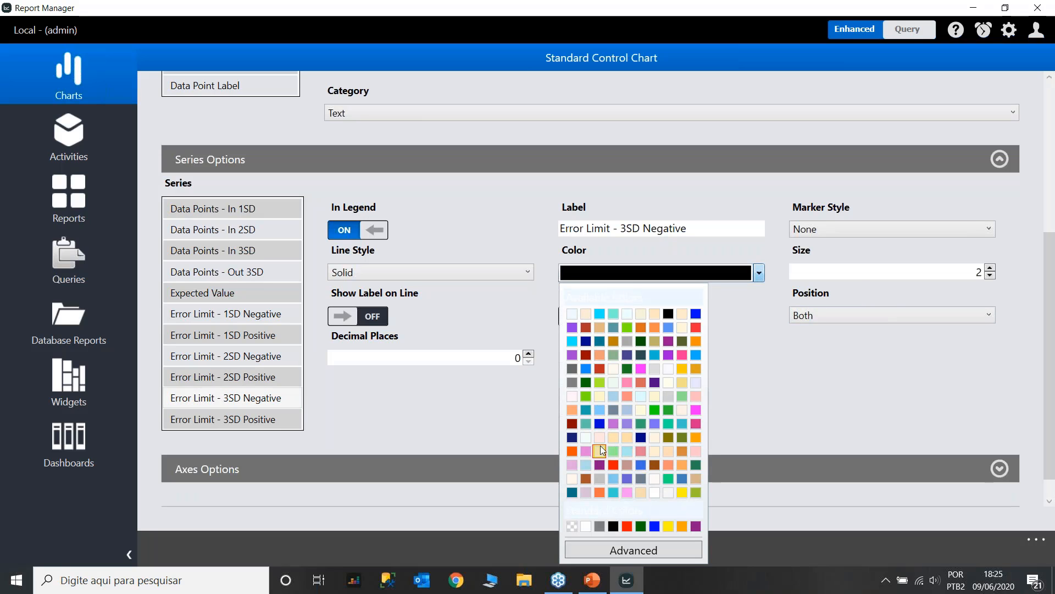
left_click(613, 396)
left_click(236, 419)
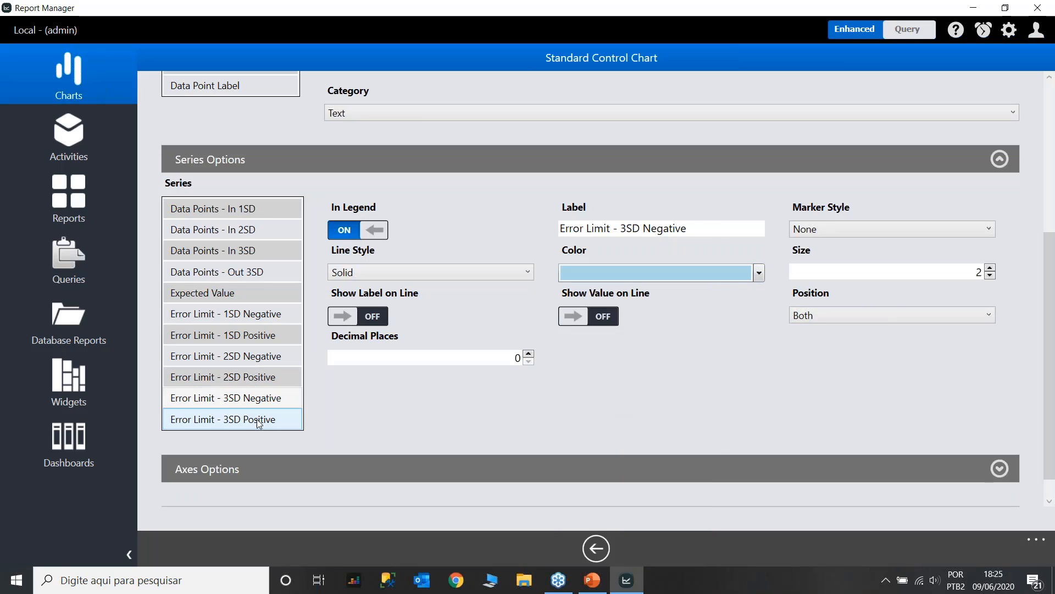
left_click(758, 273)
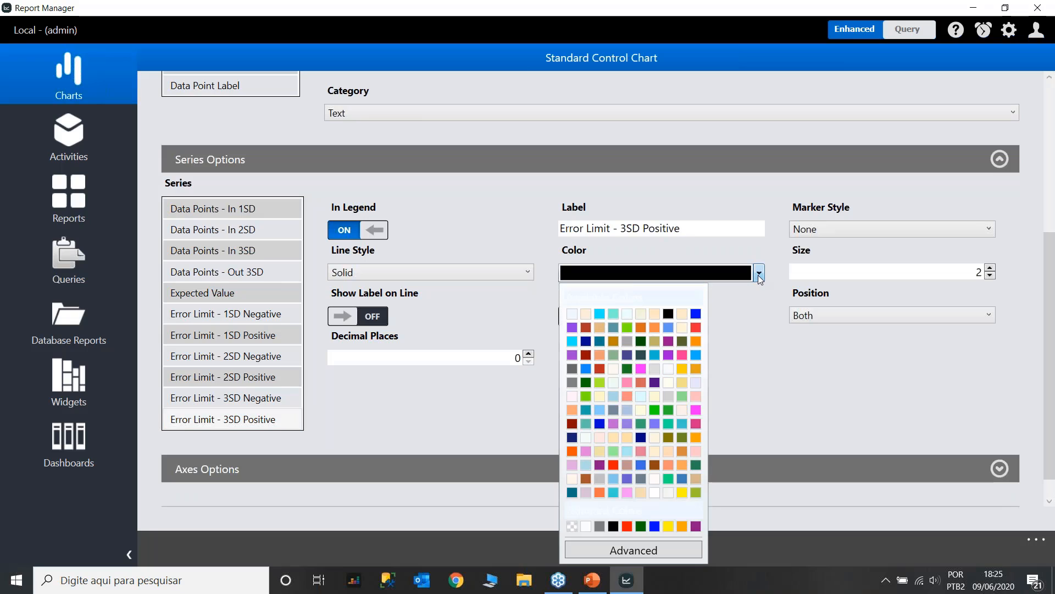
left_click(627, 451)
In the axes options, set the Vertical (Y) Axis minimum scaling to Manual with a value of 0.
scroll(1038, 432, "down", 1)
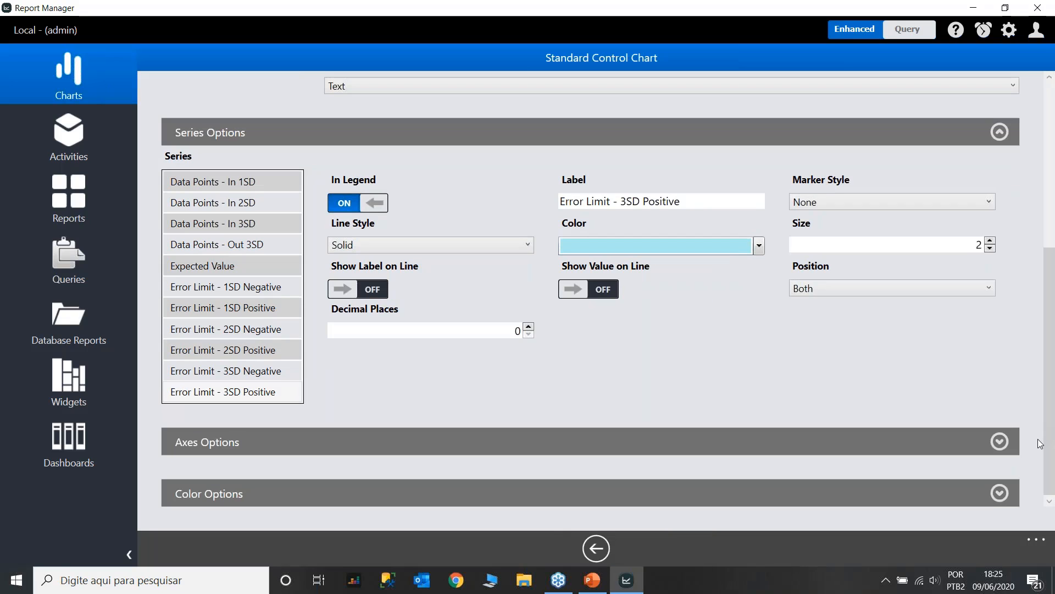
left_click(1015, 450)
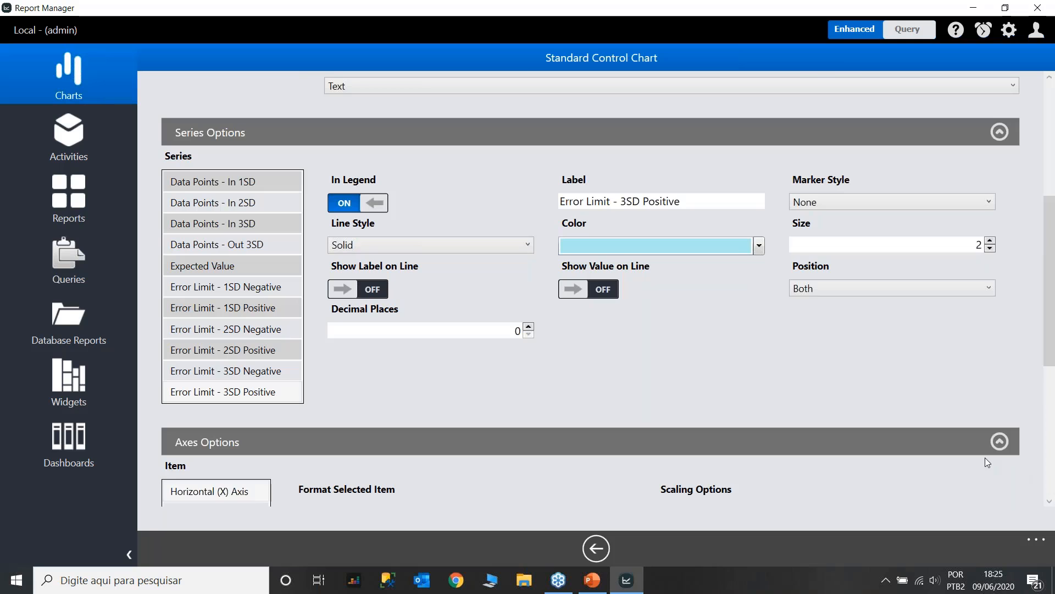
scroll(989, 458, "down", 9)
scroll(989, 418, "down", 4)
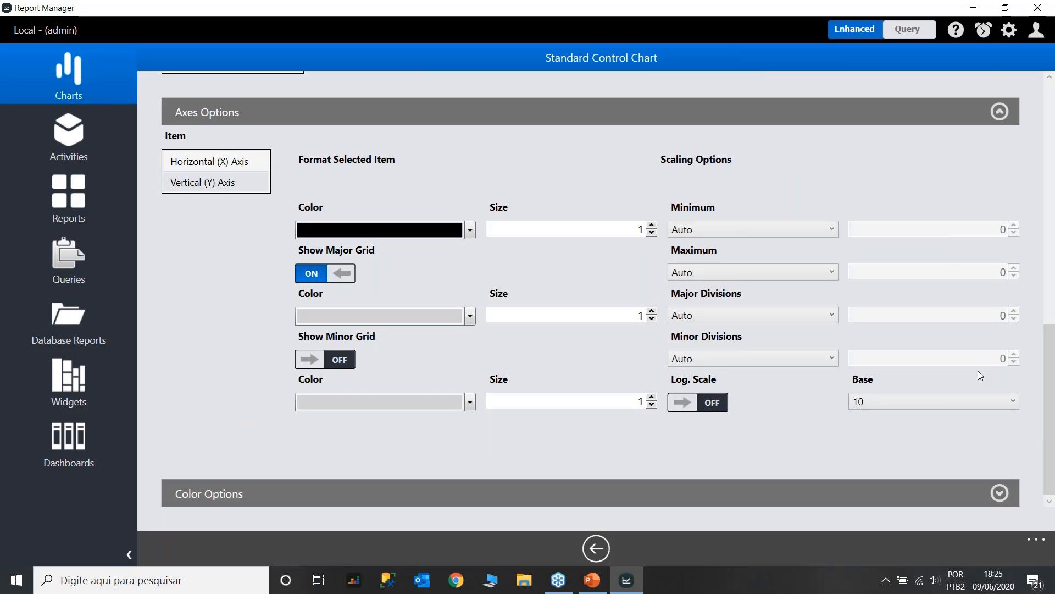
left_click(207, 185)
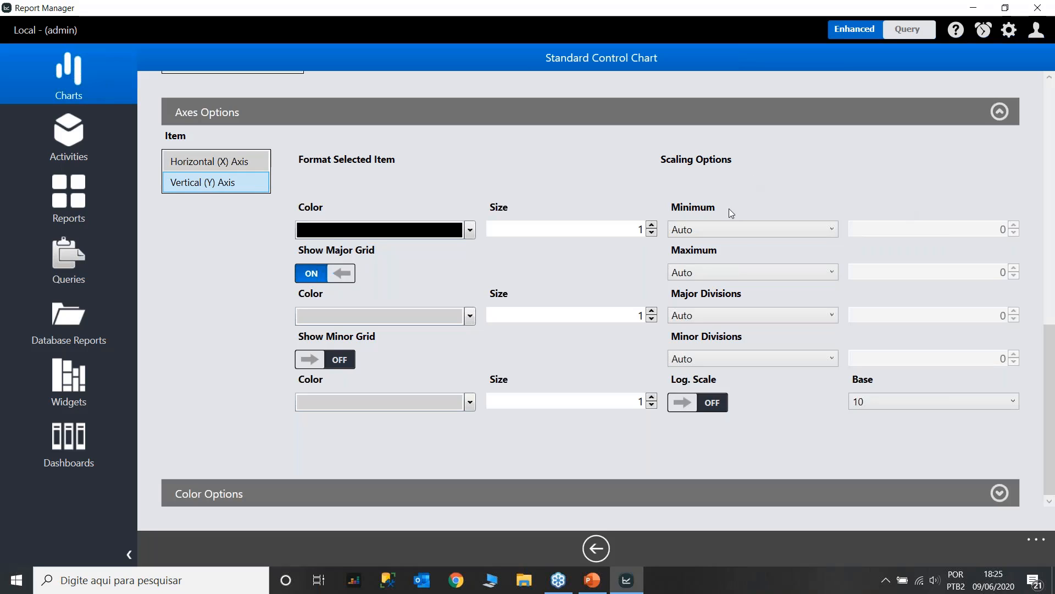
left_click(806, 228)
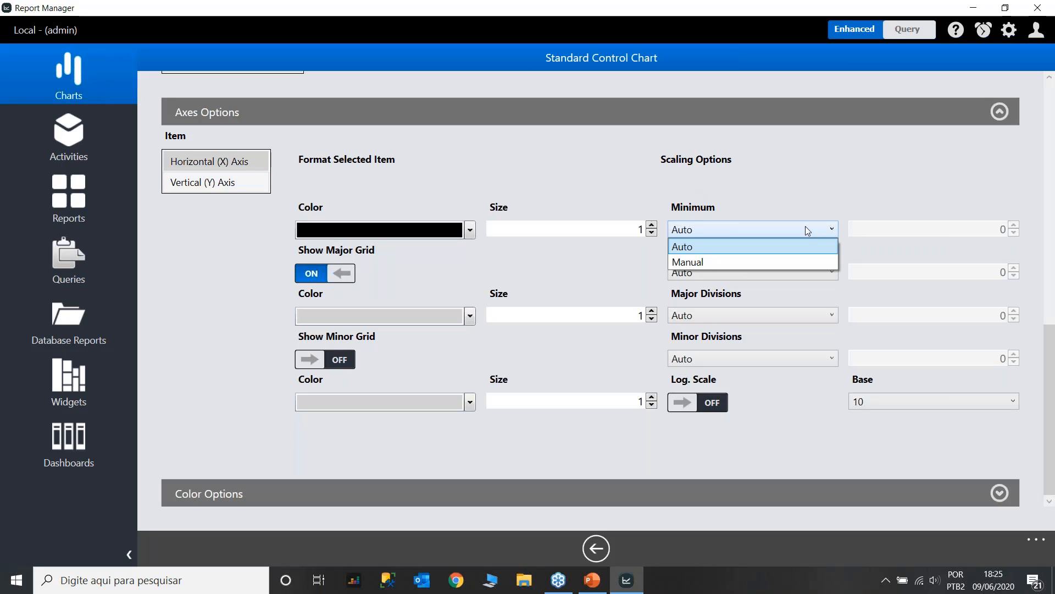
left_click(738, 235)
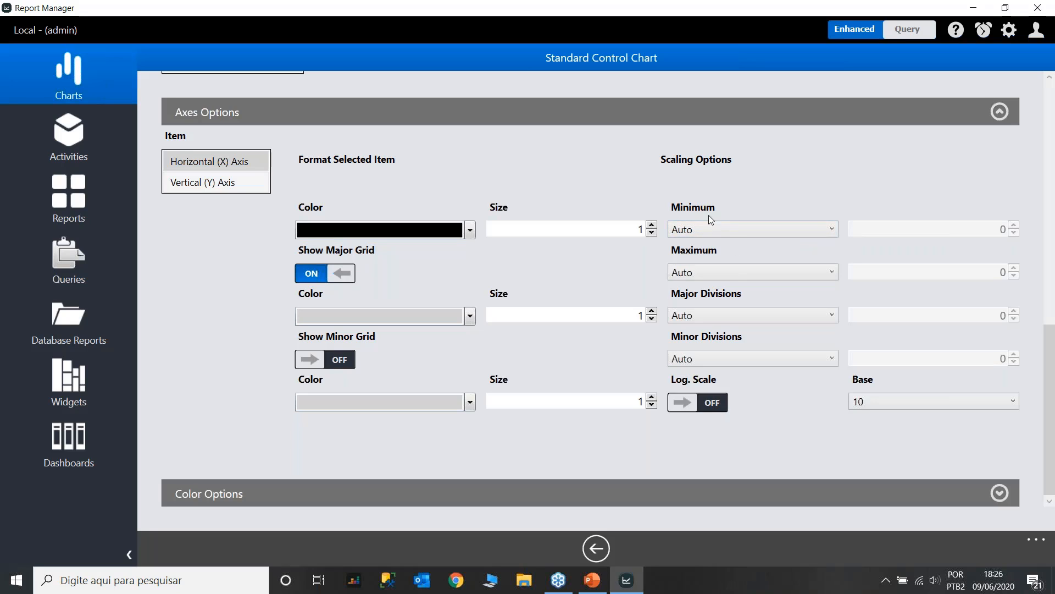
left_click(802, 228)
left_click(815, 262)
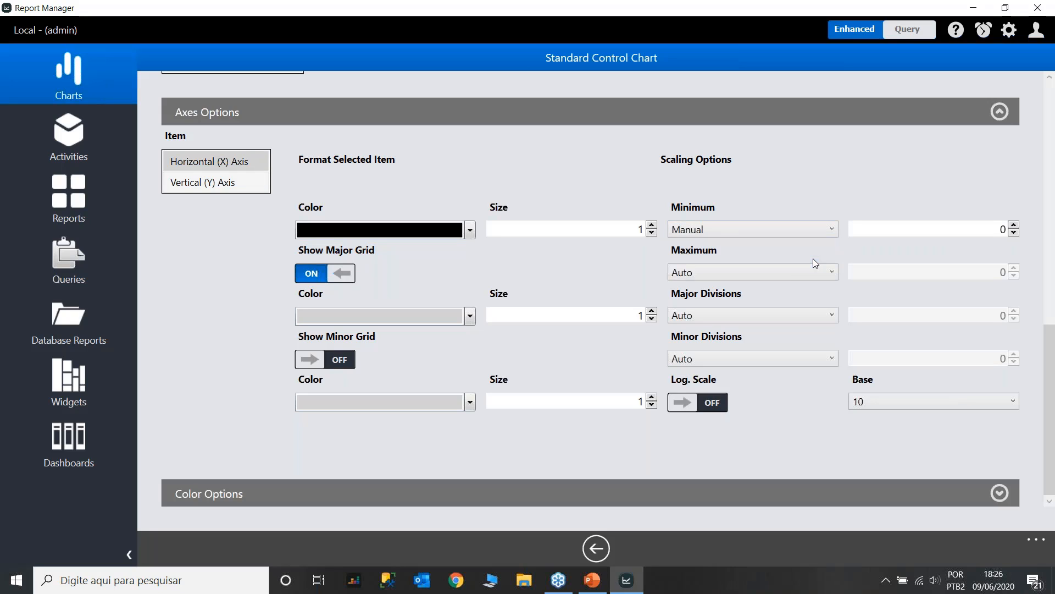
Set the Vertical (Y) Axis maximum scaling to Manual with a value of 5.
left_click(833, 272)
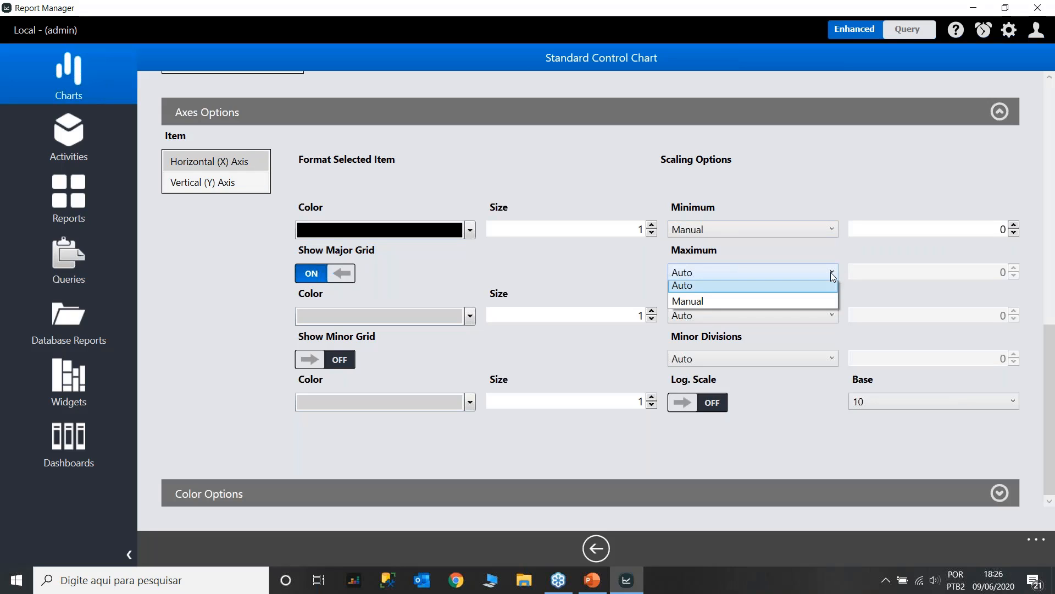
left_click(825, 302)
left_click(959, 275)
type("5")
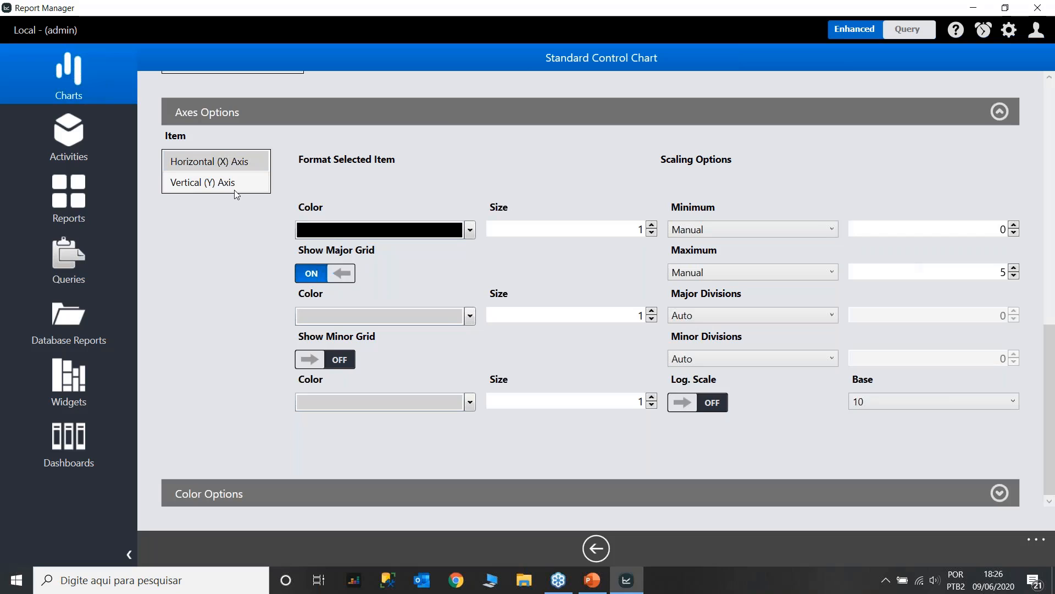
left_click(203, 182)
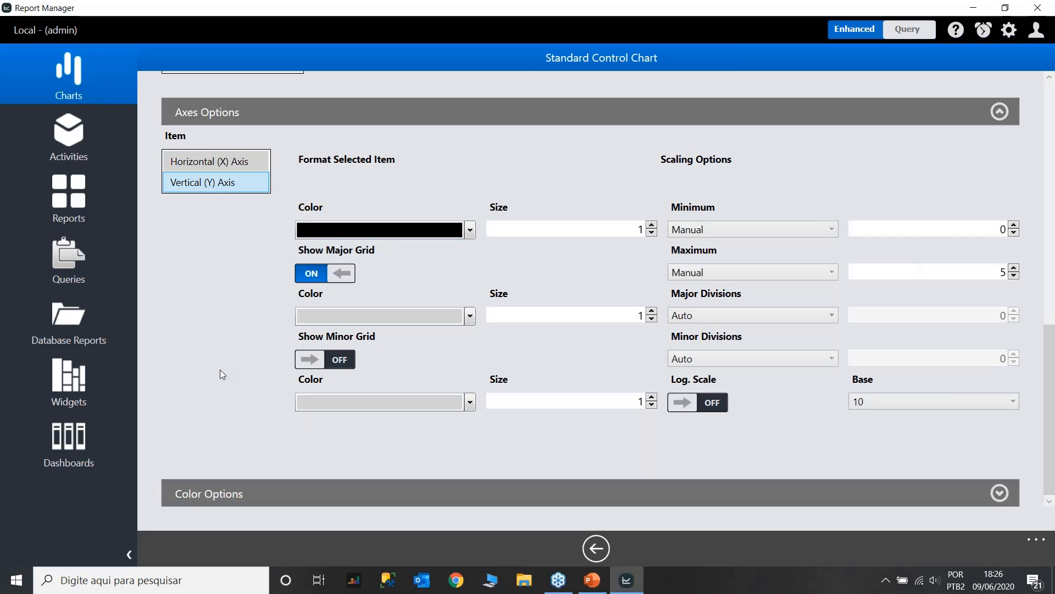
Review the color options for the chart background, title, plotting, legend and regression equation areas, and return to the chart settings.
left_click(1000, 493)
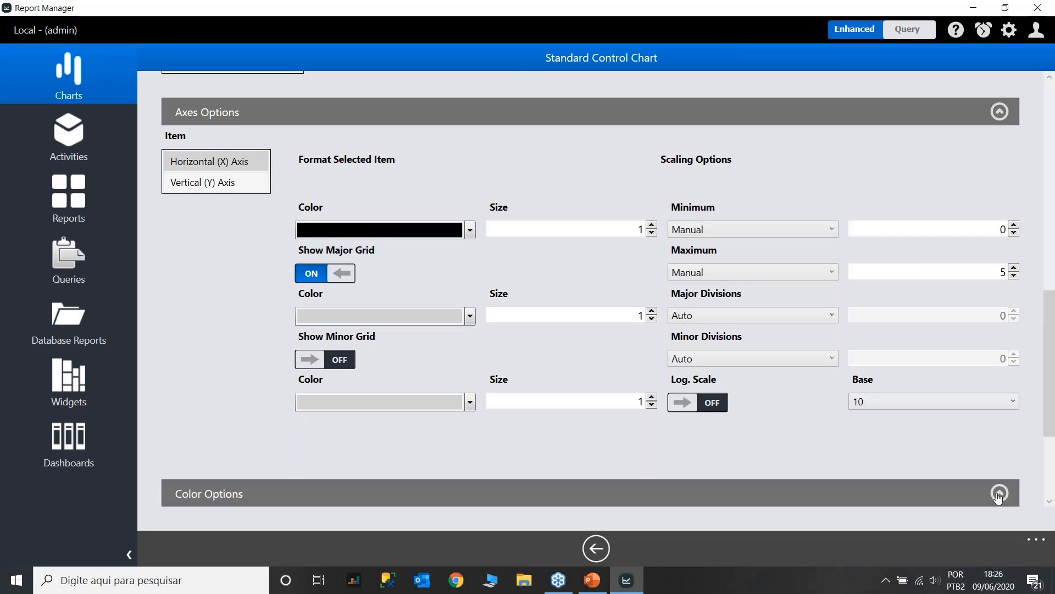
left_click(1049, 502)
left_click(1049, 501)
scroll(307, 340, "down", 5)
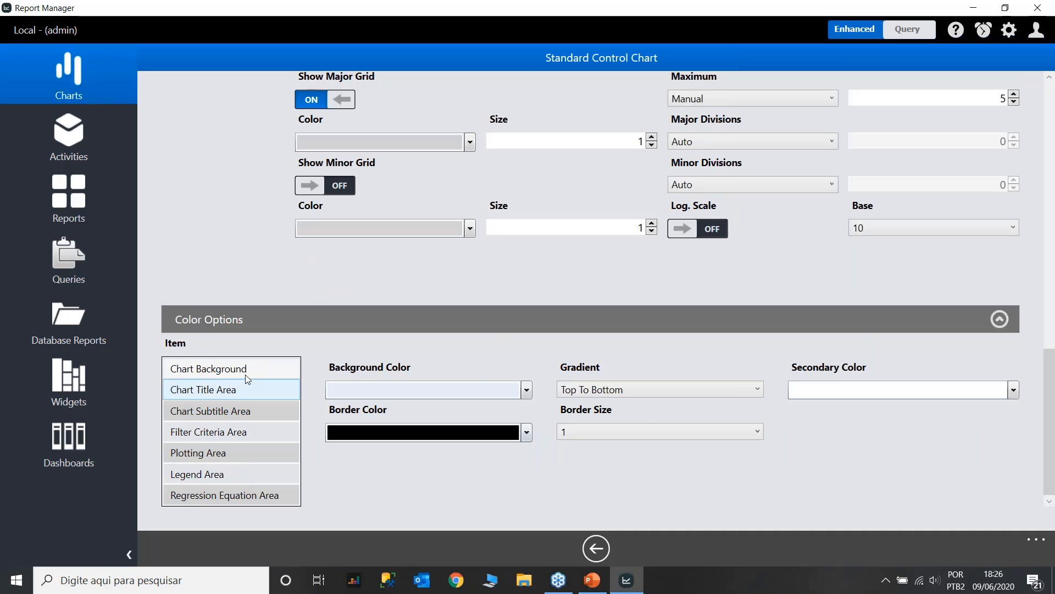
left_click(214, 372)
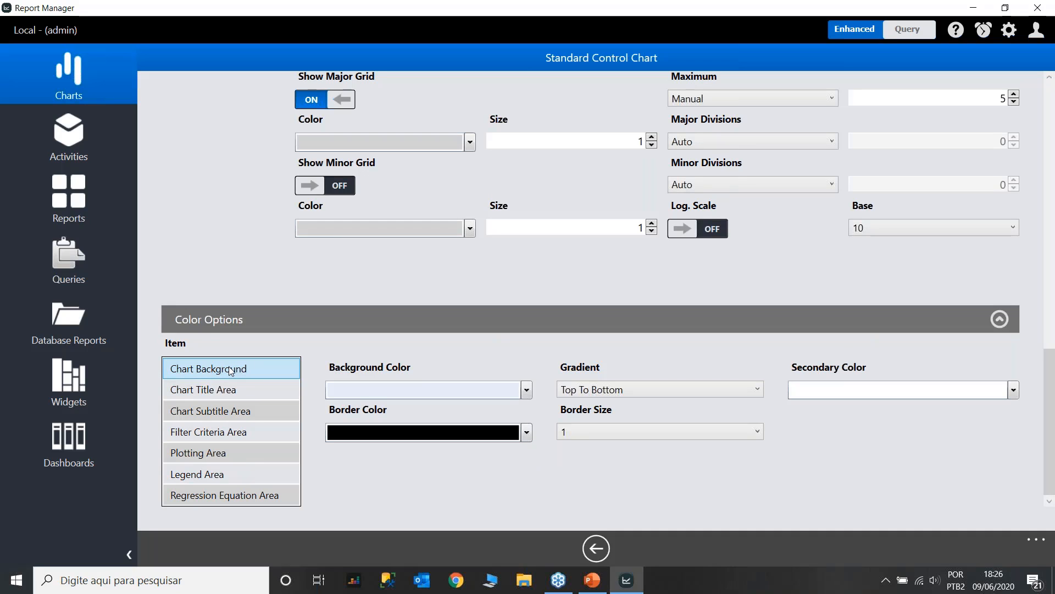
left_click(233, 391)
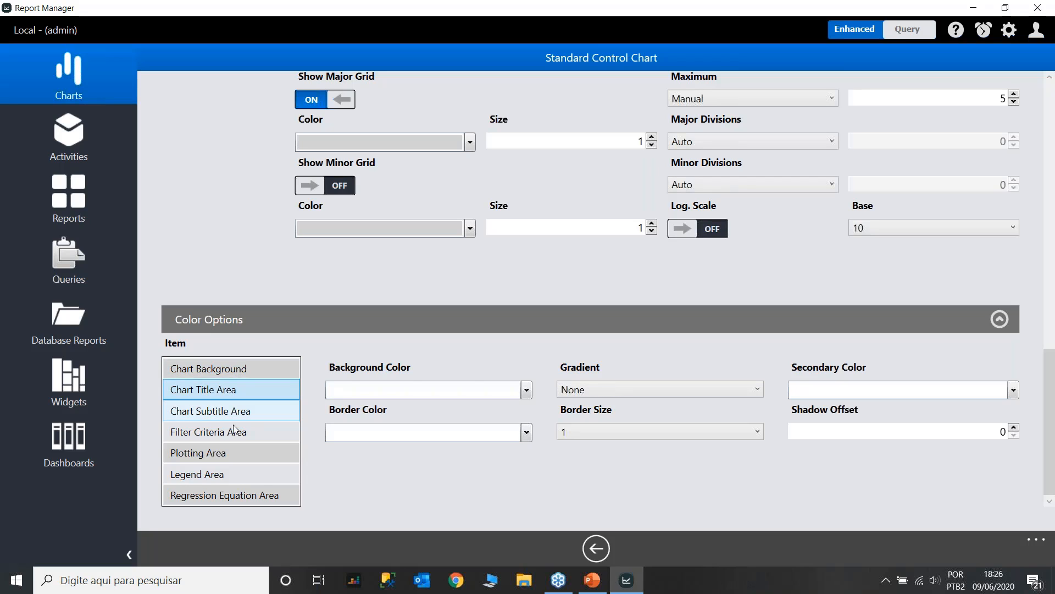
left_click(222, 454)
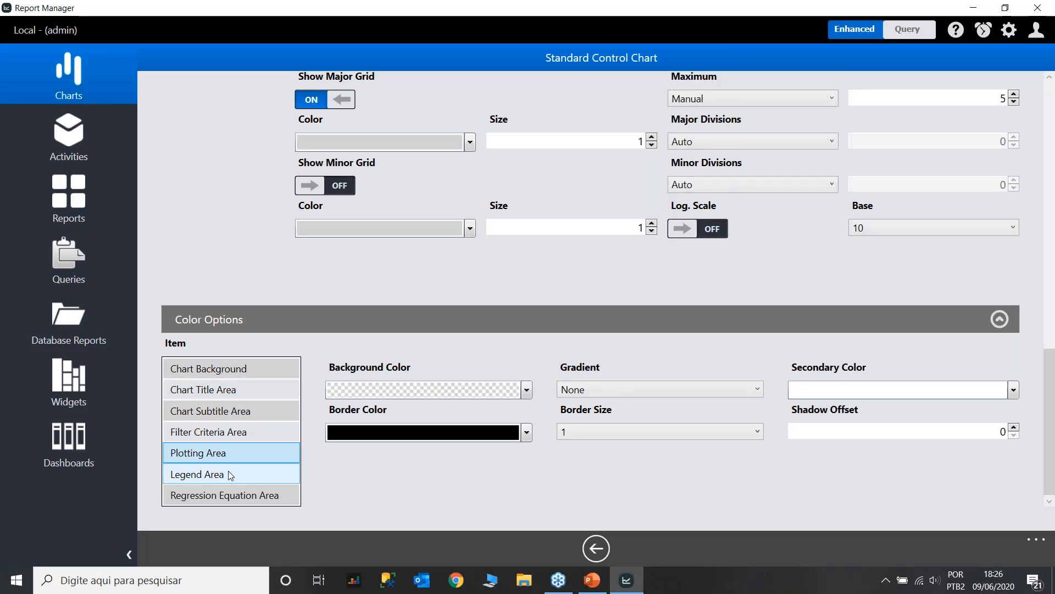
left_click(252, 476)
left_click(260, 496)
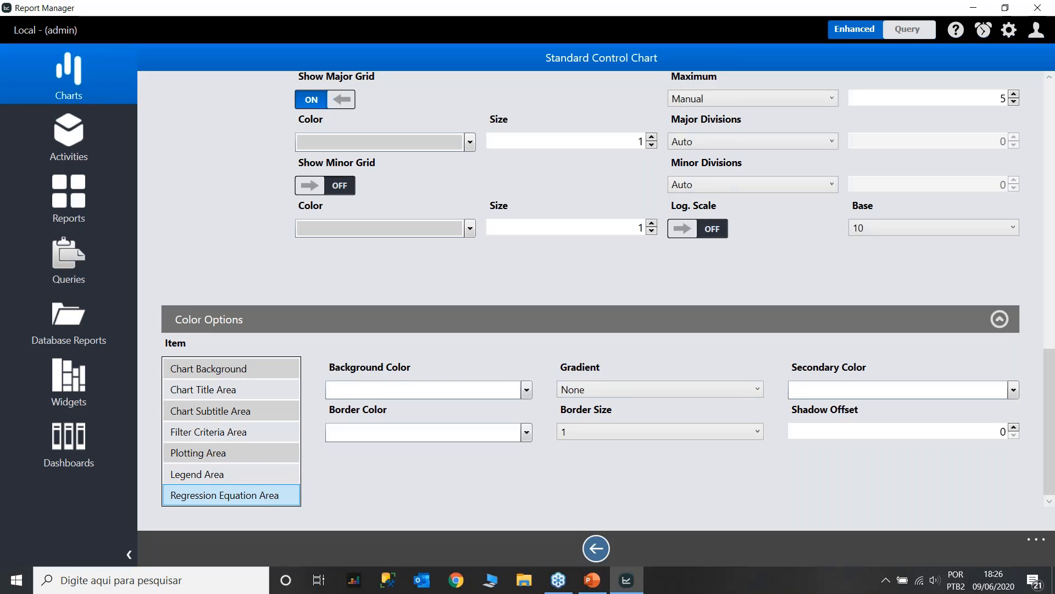
left_click(596, 548)
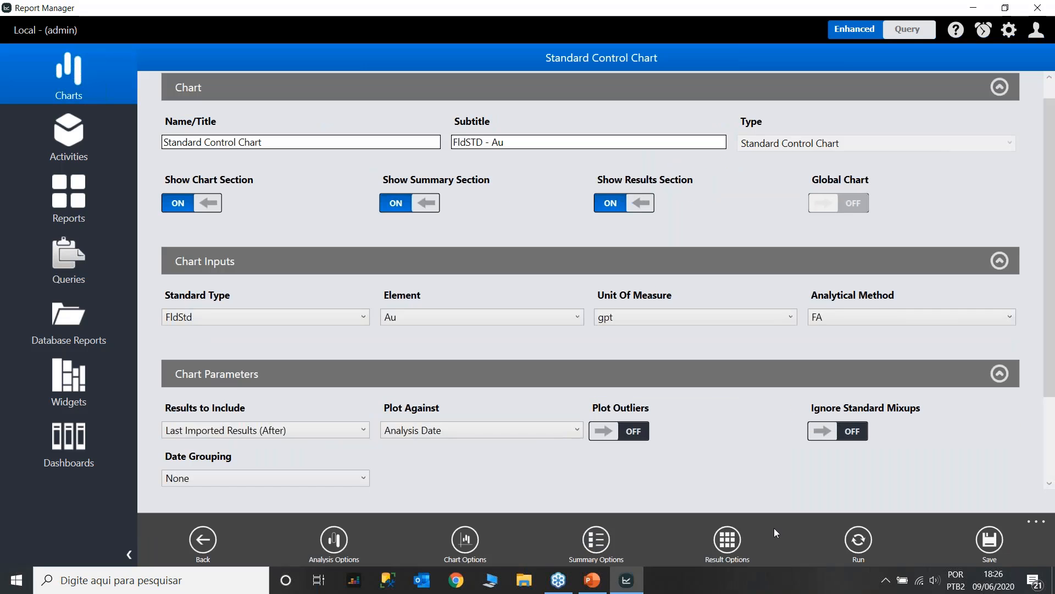
In the summary options, look through the list of summary values and turn off showing Variance.
left_click(596, 540)
scroll(435, 302, "down", 1)
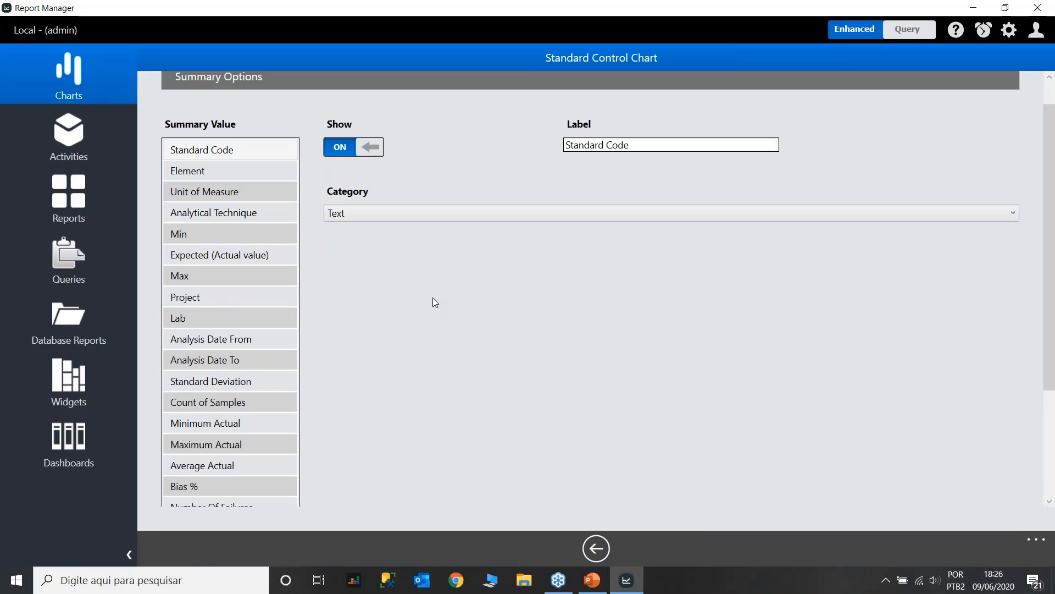
scroll(435, 303, "down", 1)
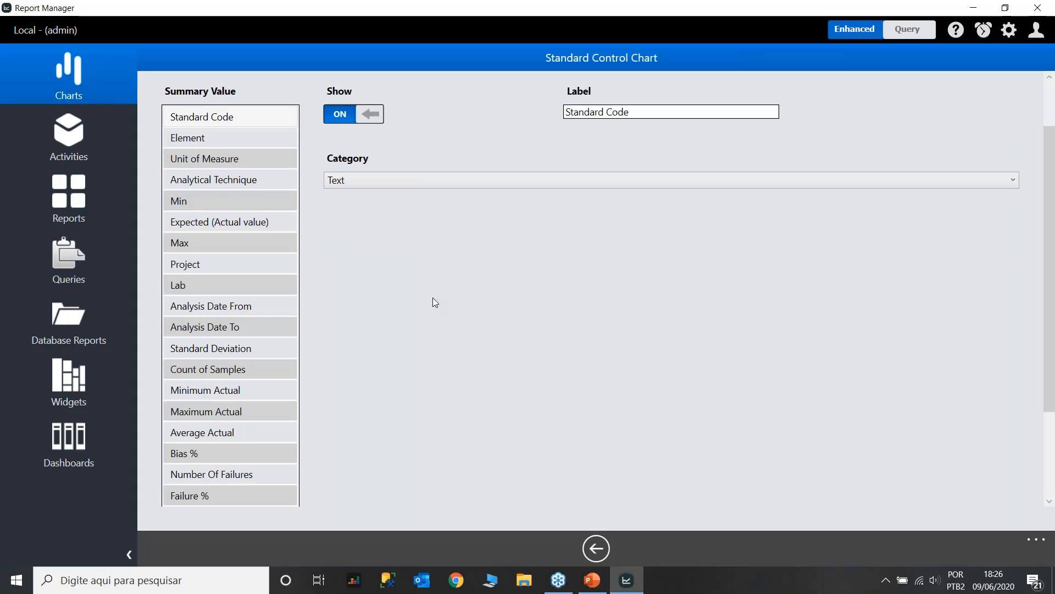
left_click(242, 120)
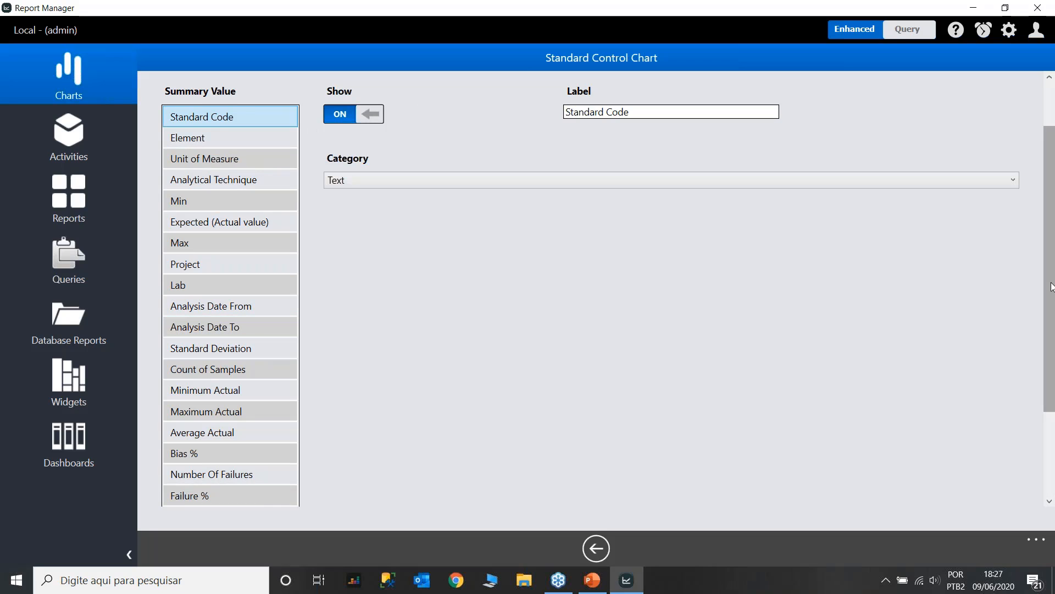
left_click_drag(1050, 358, 1051, 441)
left_click(254, 501)
scroll(544, 288, "up", 4)
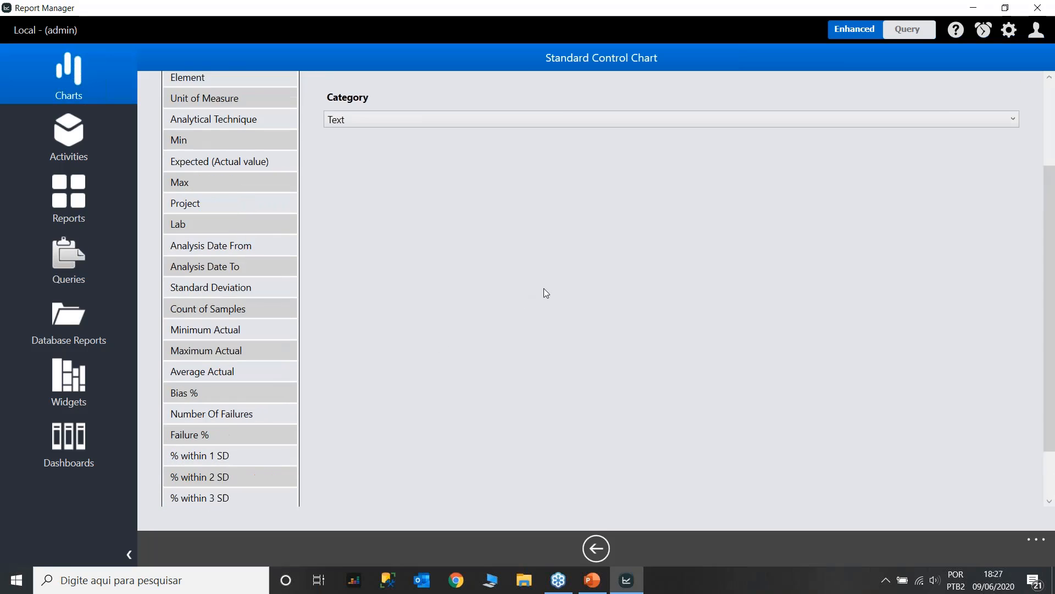
left_click(373, 183)
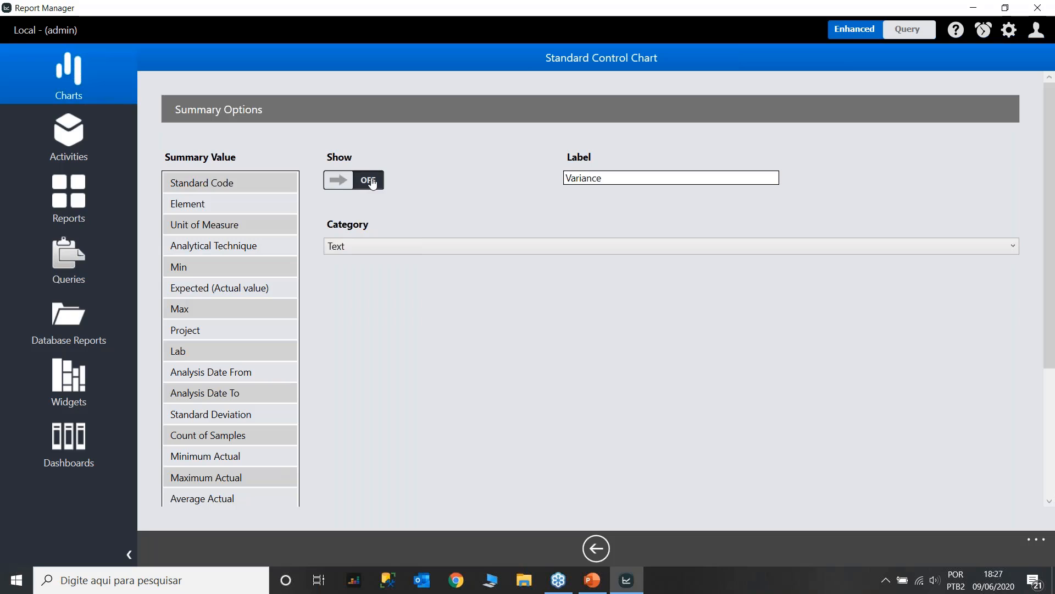
Change the label of the Standard Code summary value to "Tipo do Padrão".
left_click(238, 181)
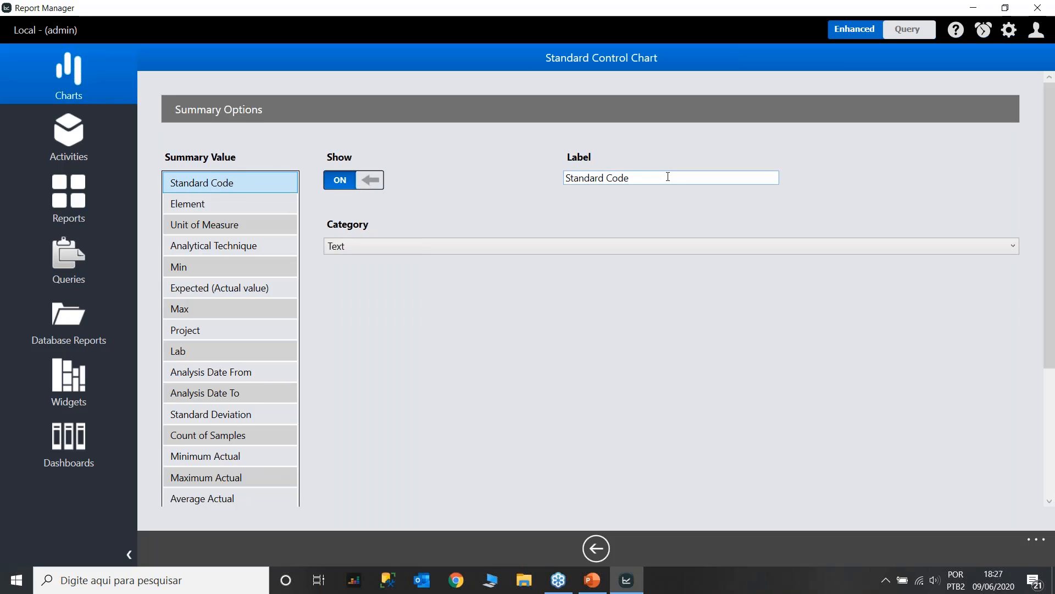
left_click_drag(667, 175, 567, 178)
type("Tipo de")
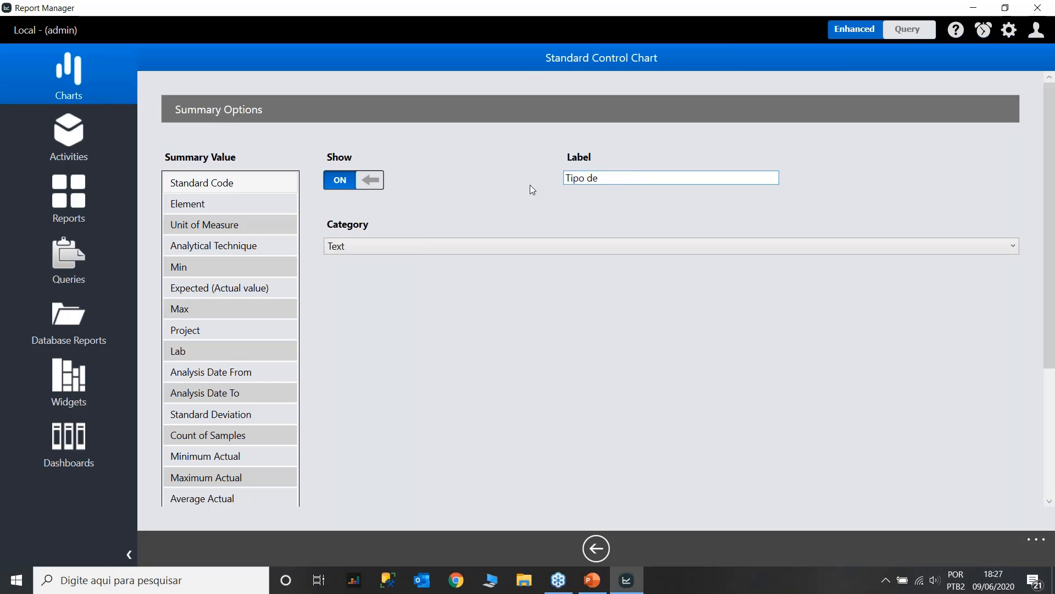
key("BackSpace")
type("o Padrão")
Change the label of the Element summary value to "Elemento".
left_click(193, 204)
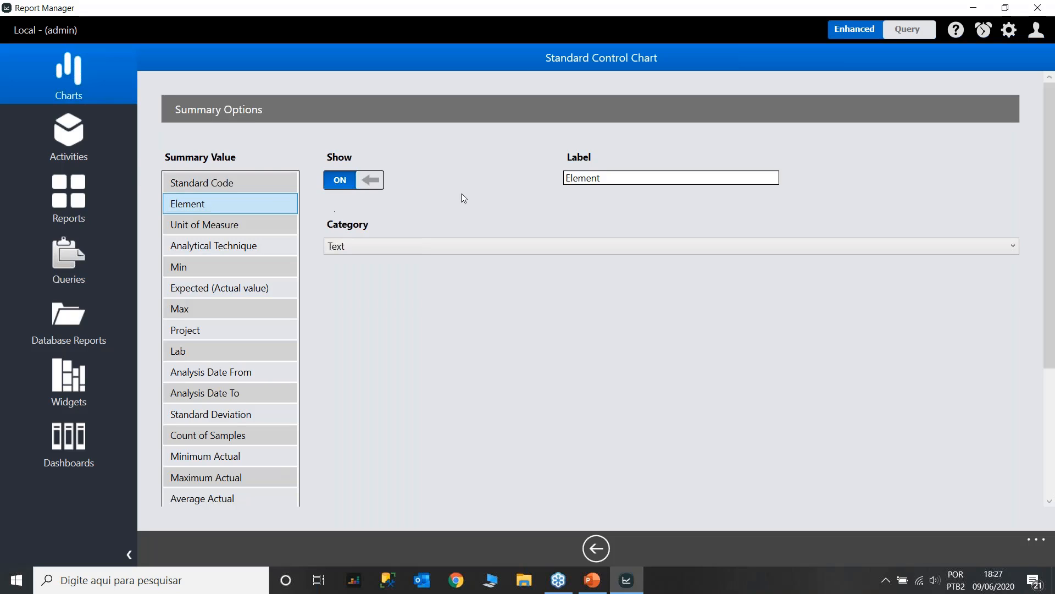
left_click(614, 181)
type("o")
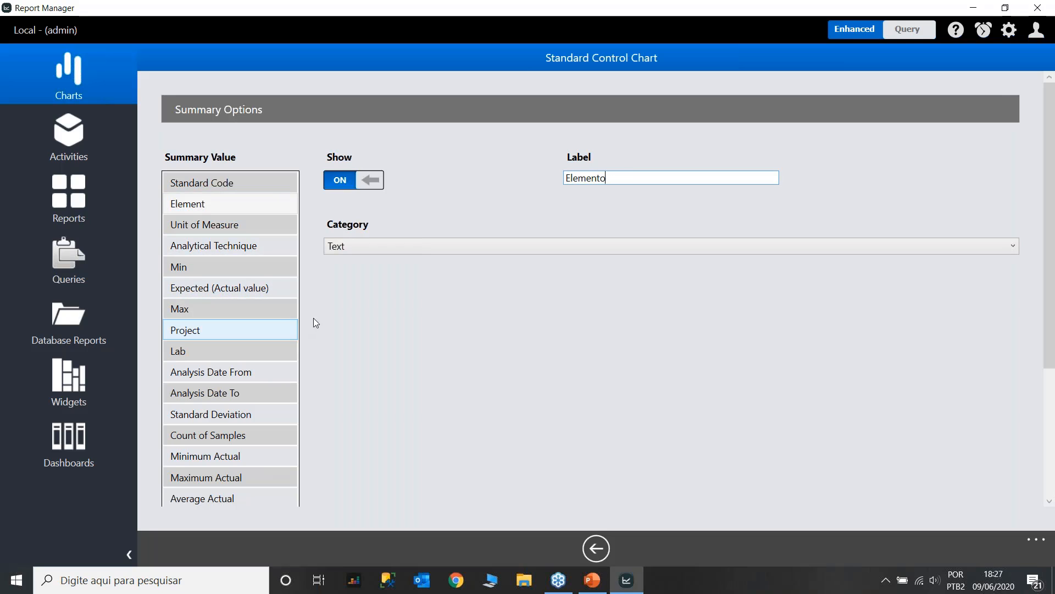
Set the category of the Bias % summary value to Number and return to the chart settings.
left_click(413, 349)
scroll(365, 379, "down", 3)
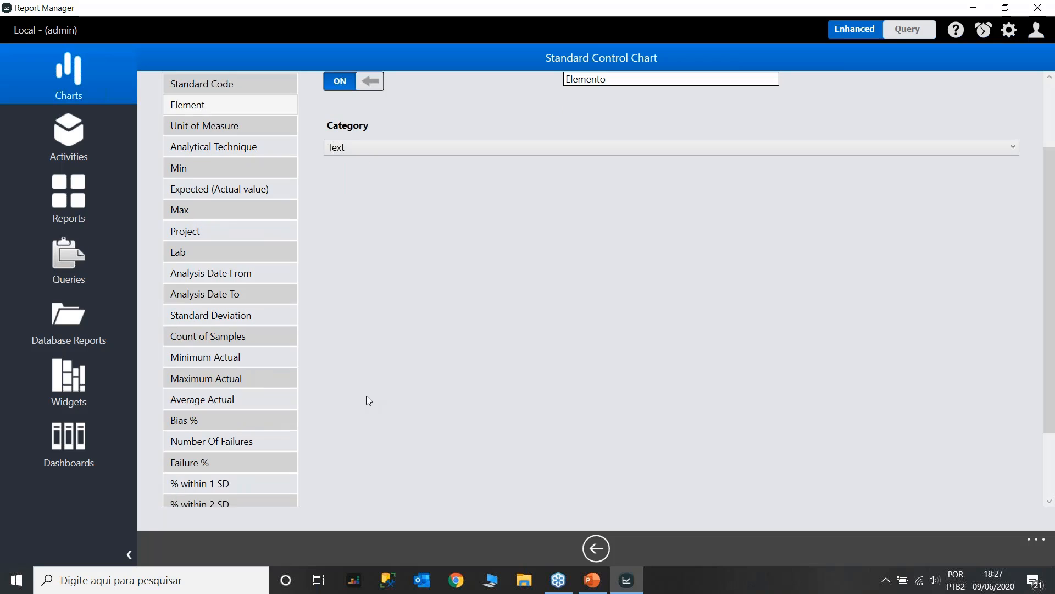
left_click(215, 422)
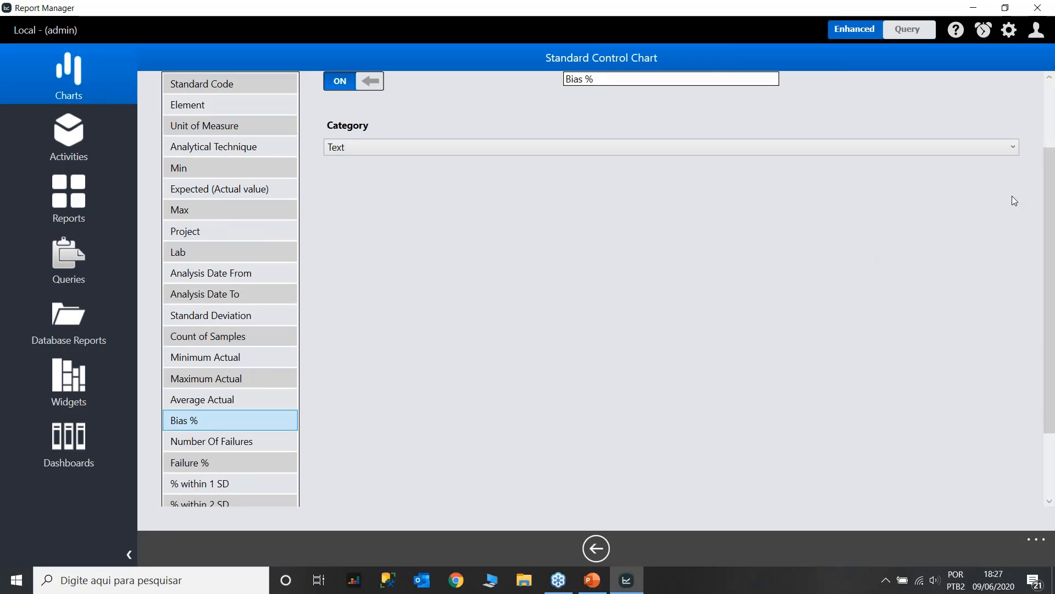
scroll(1051, 283, "up", 2)
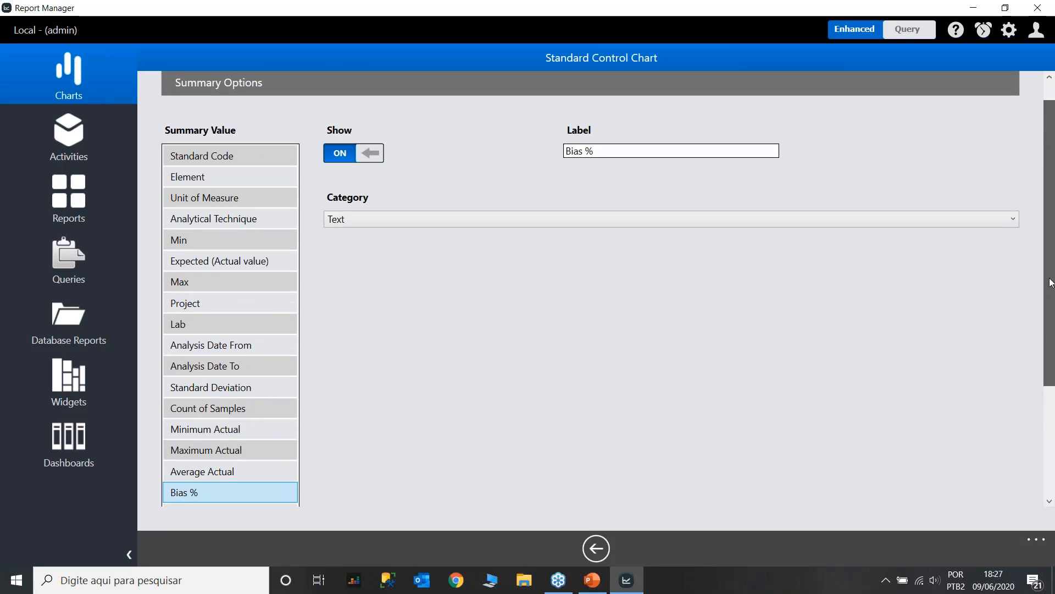
left_click(656, 231)
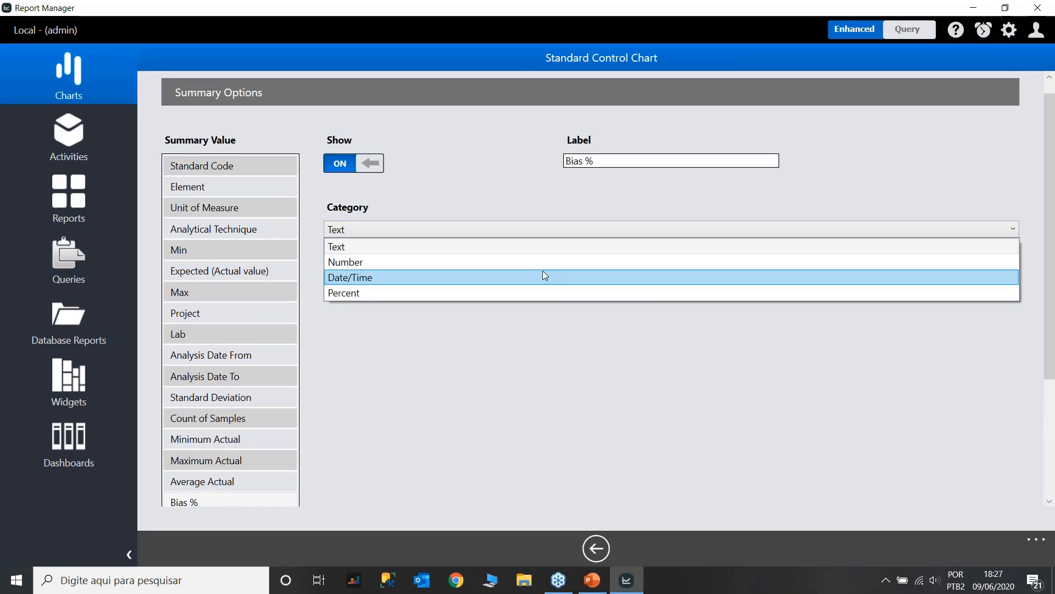
left_click(543, 262)
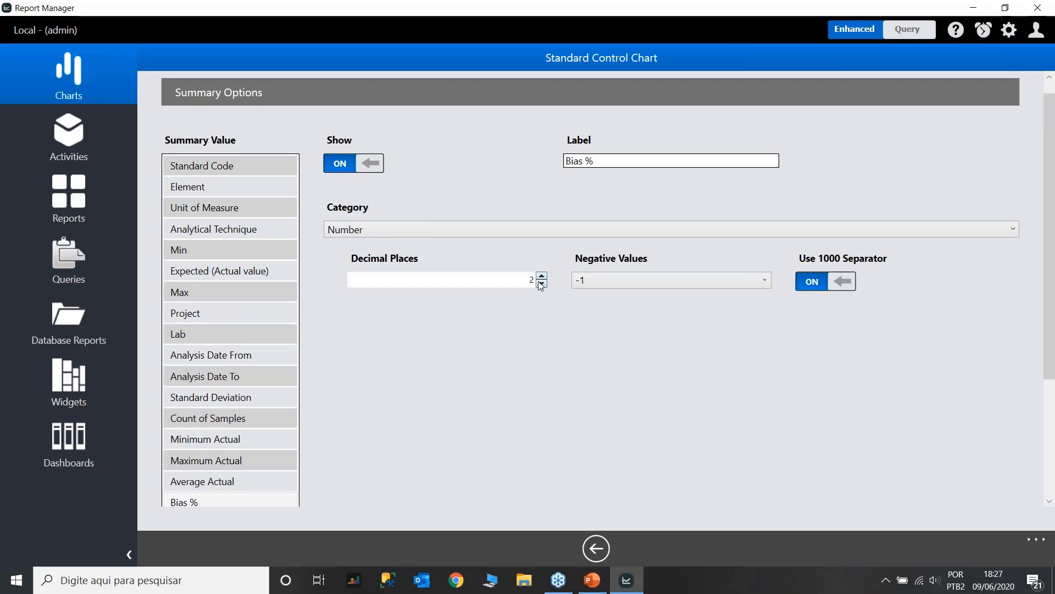
scroll(704, 384, "down", 4)
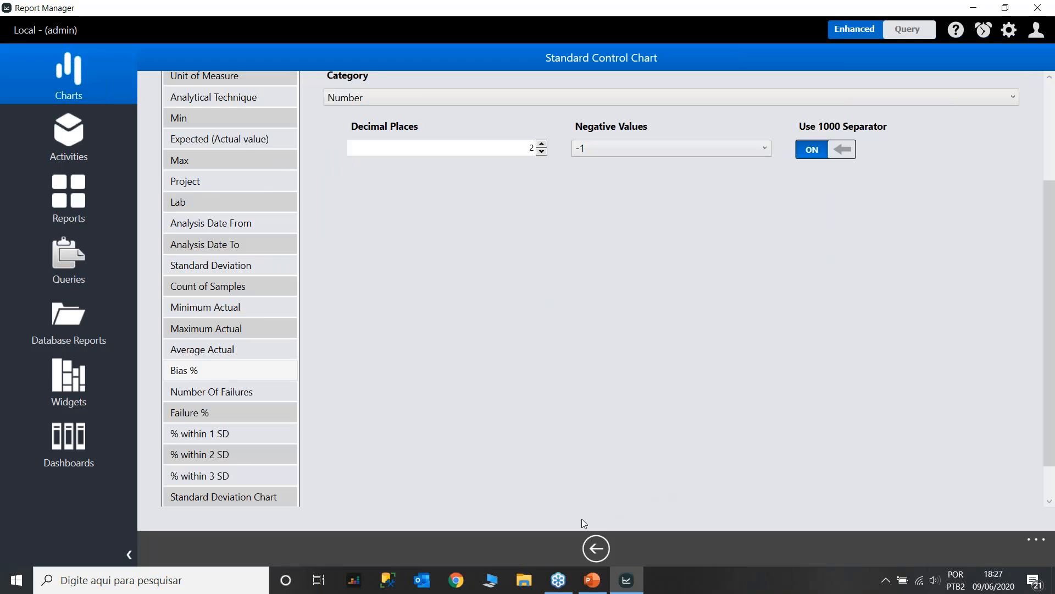
left_click(595, 549)
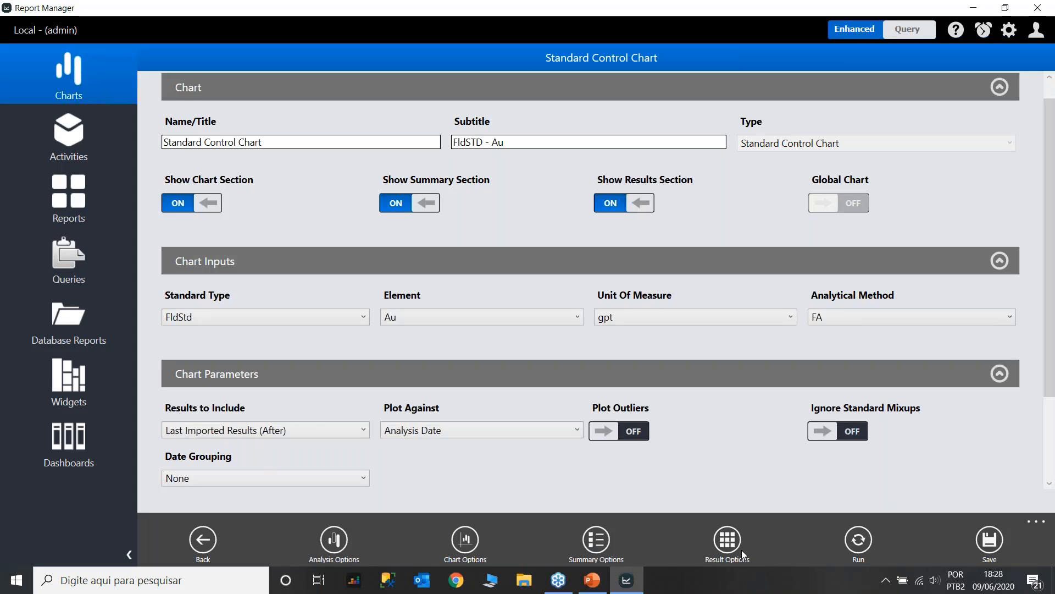
In the result options, change the label of the Sample No column to "Amostra".
left_click(725, 549)
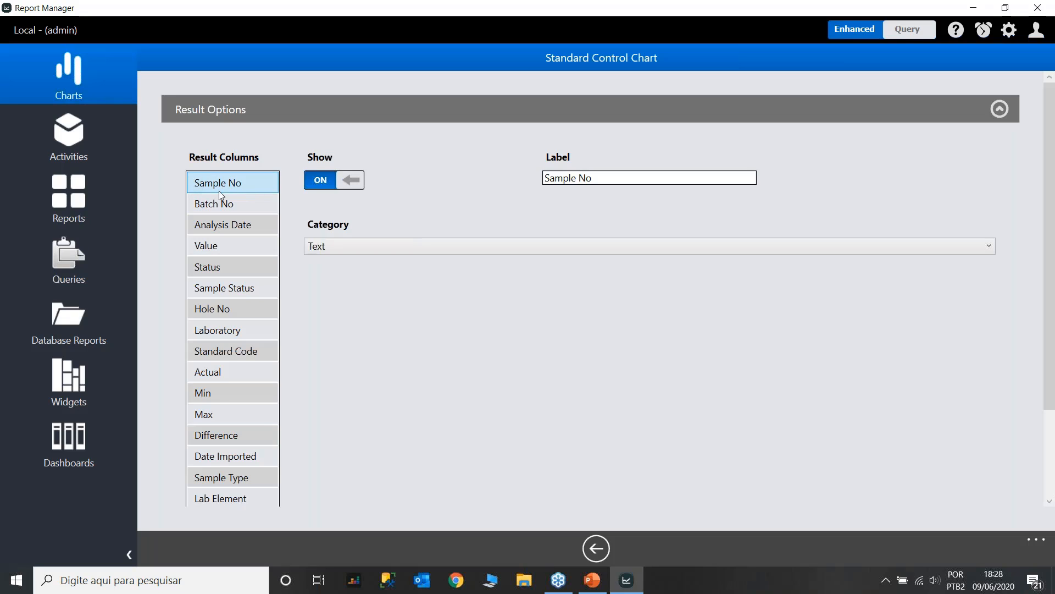
left_click_drag(608, 174, 526, 178)
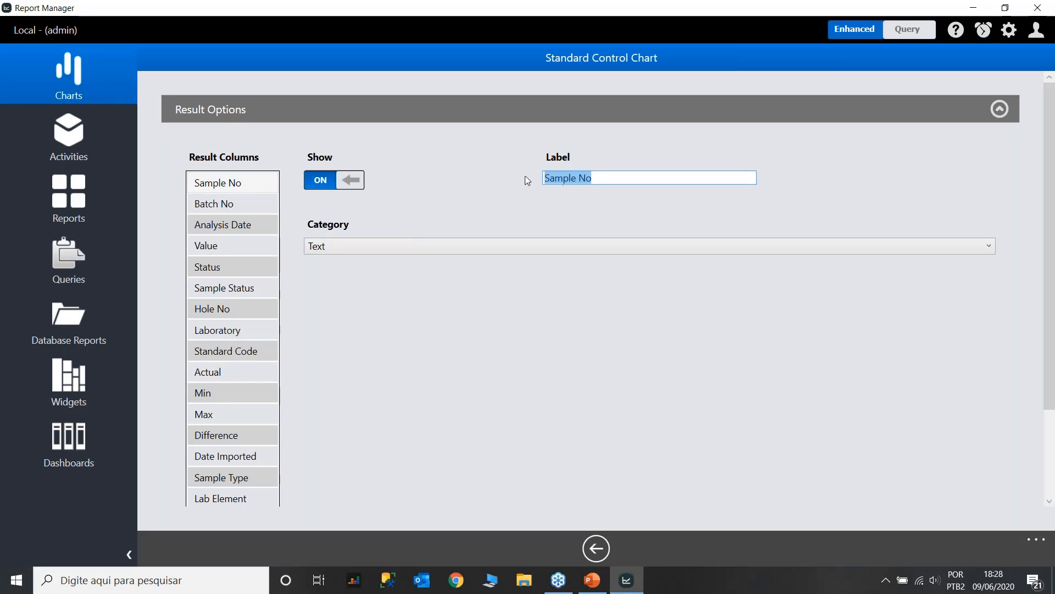
type("Amo")
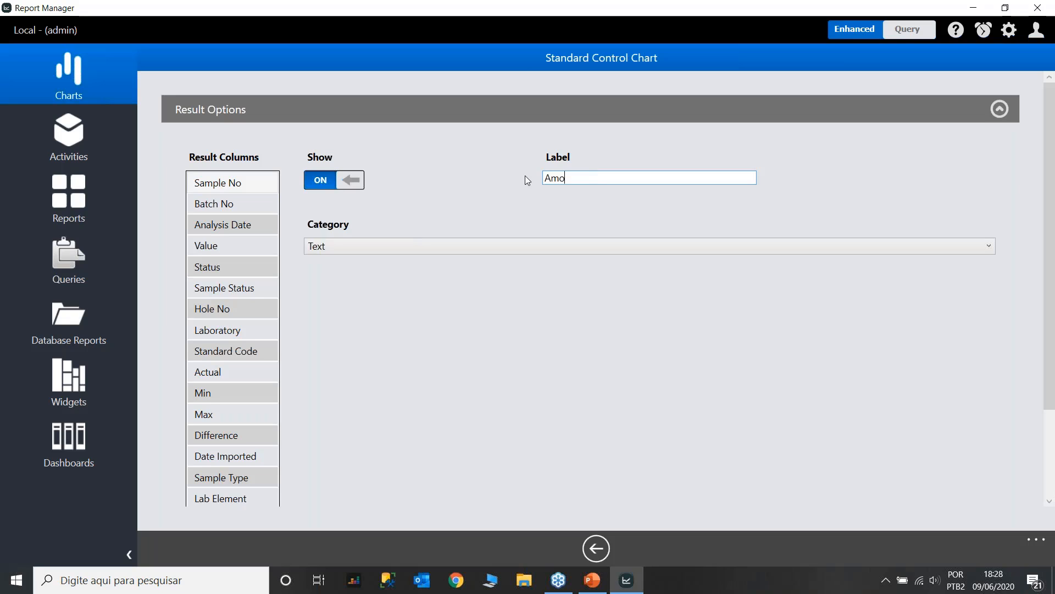
type("stra")
Change the label of the Hole No result column to "Furo" and return to the chart settings.
left_click(224, 311)
left_click_drag(622, 174, 470, 177)
key("BackSpace")
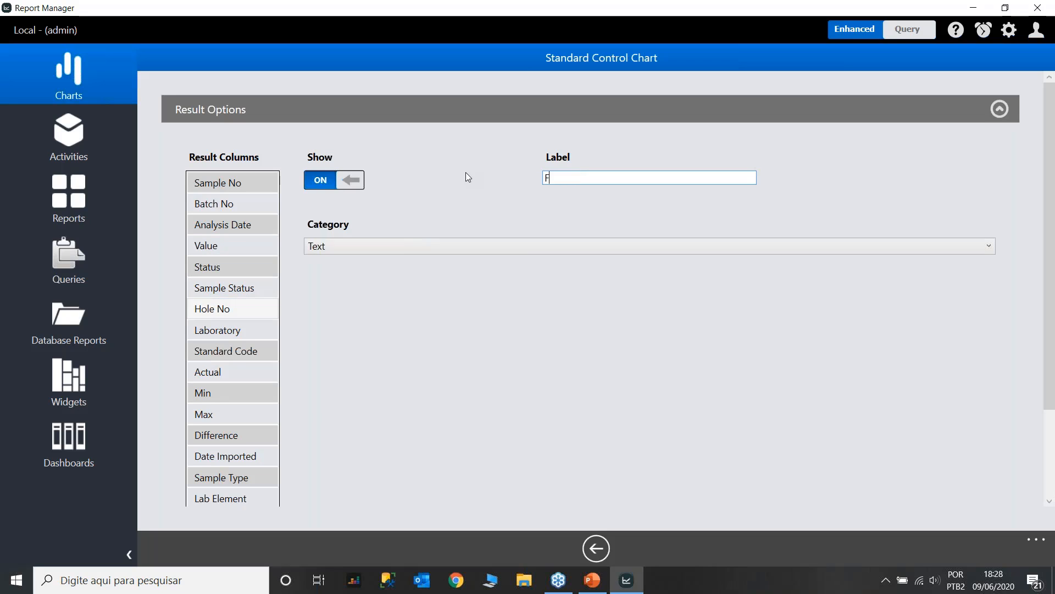
type("Furo")
left_click(597, 548)
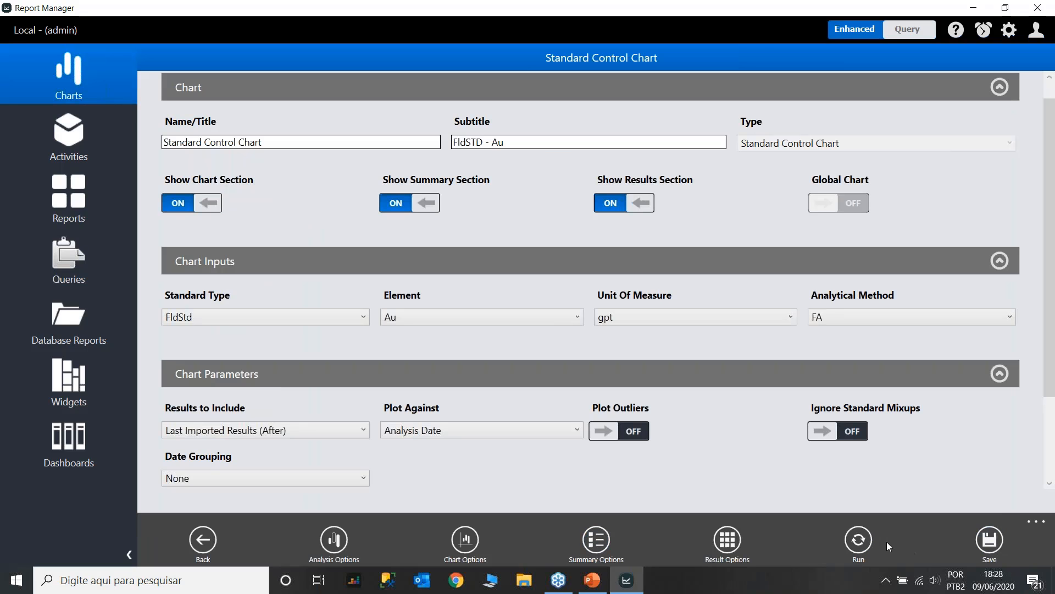
Run the control chart and check the relabelled entries in its summary.
left_click(858, 541)
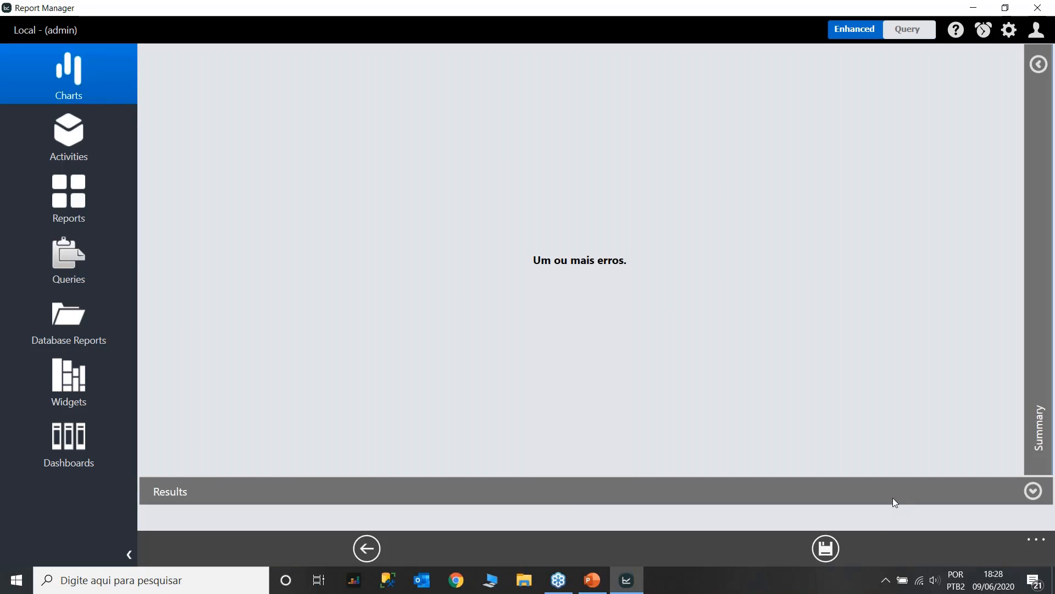
left_click(366, 548)
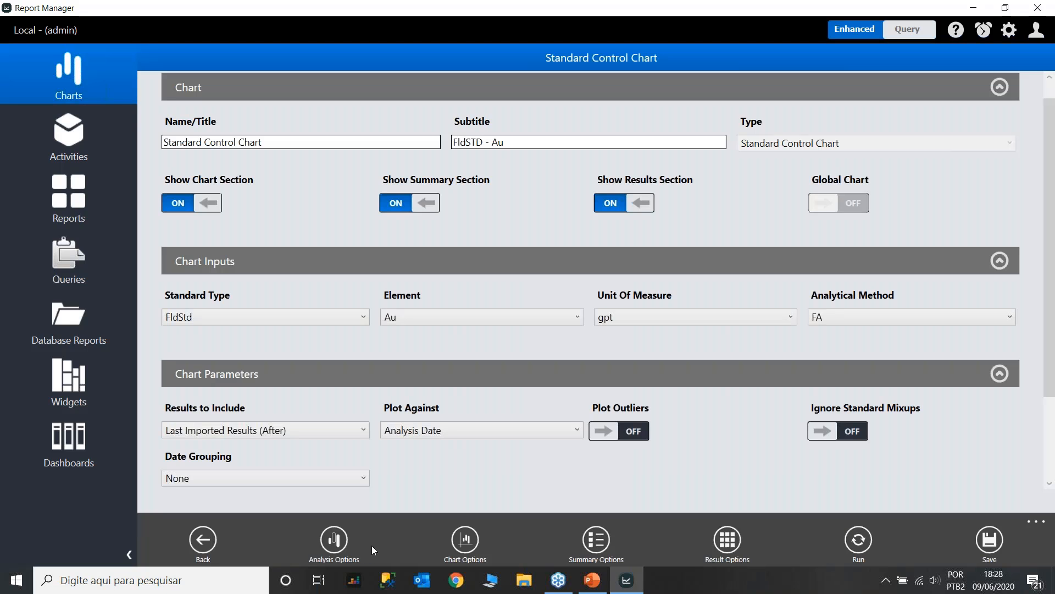
left_click(857, 543)
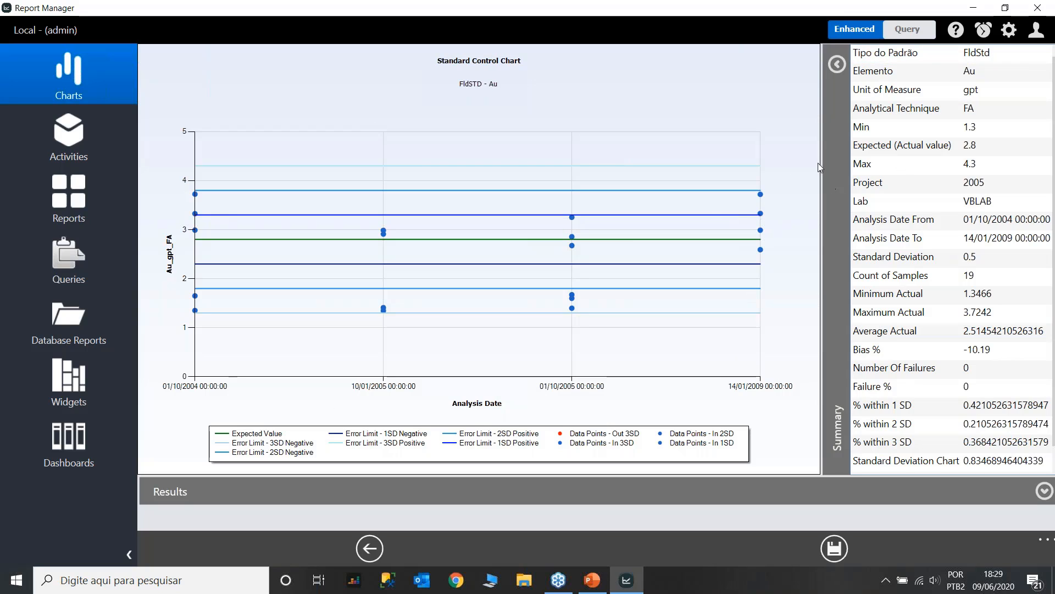
left_click(898, 71)
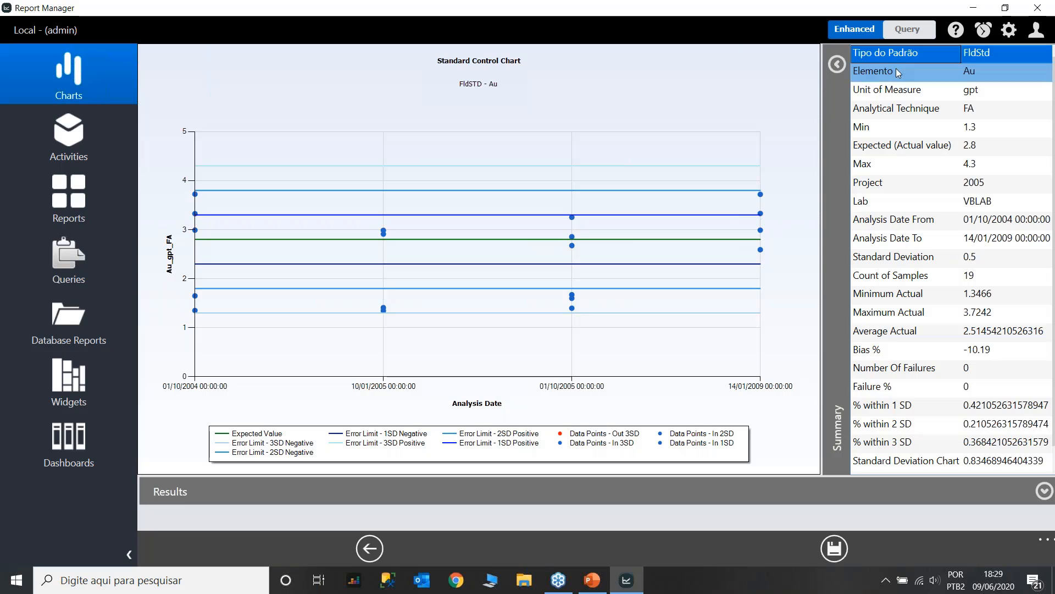
Expand the results table, sort it by Amostra and by Furo to check the renamed columns, and return to the charts list.
left_click(1043, 491)
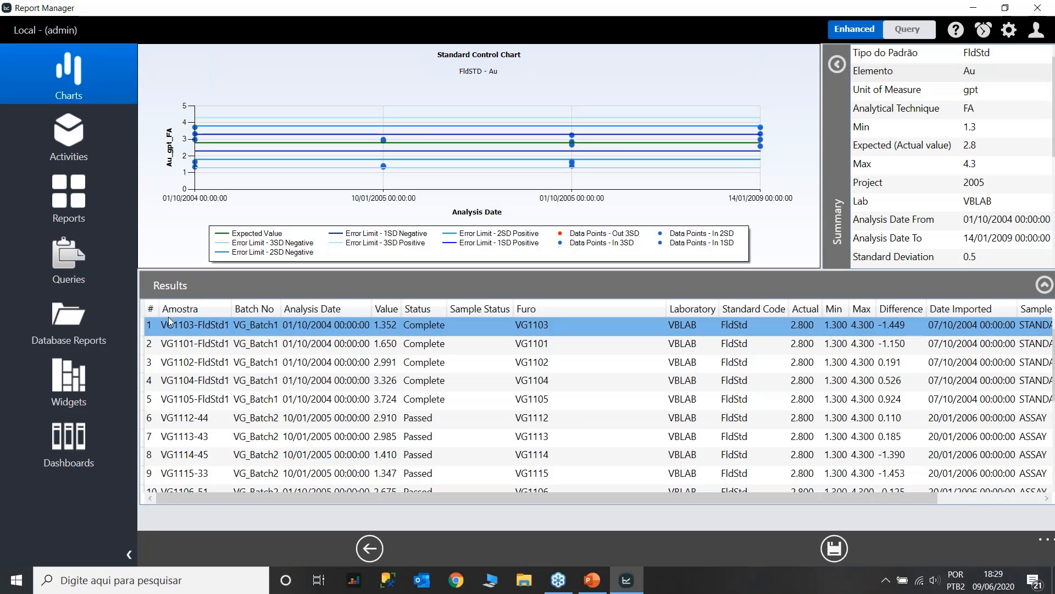
left_click(184, 311)
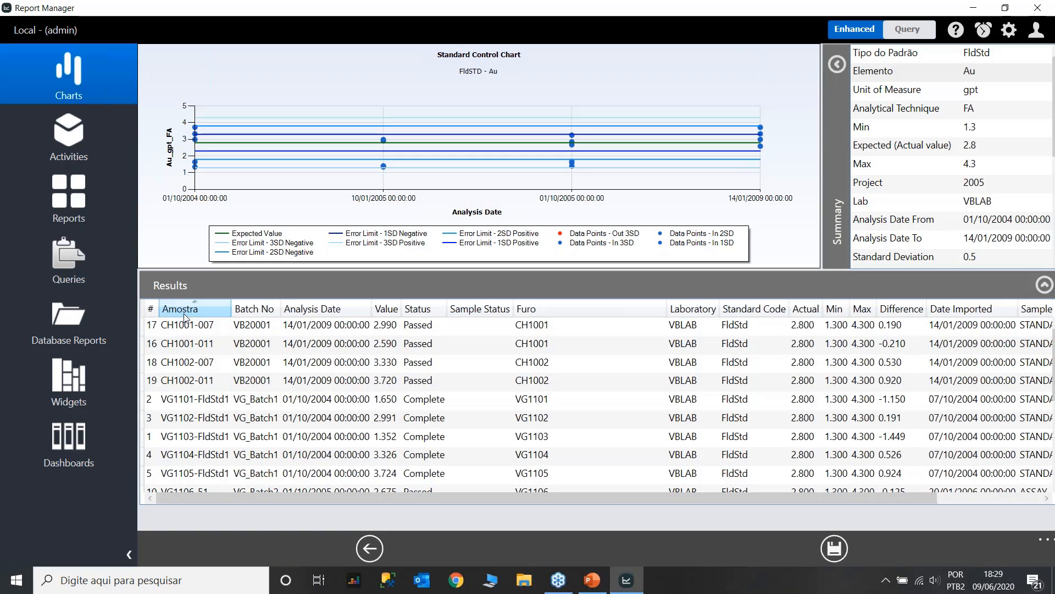
left_click(556, 302)
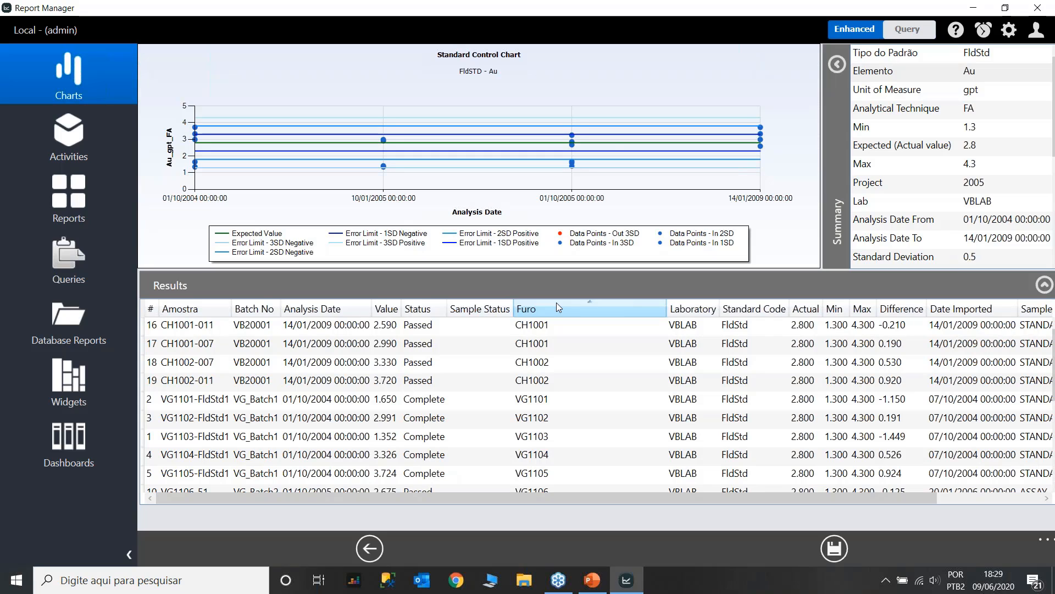
left_click(525, 343)
left_click(497, 380)
left_click(374, 549)
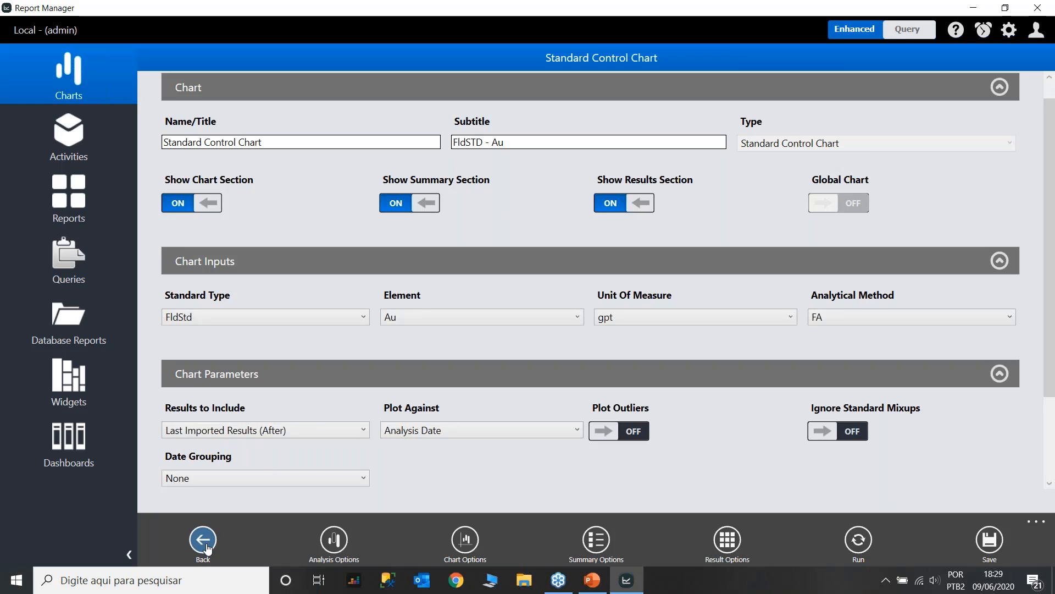
left_click(203, 542)
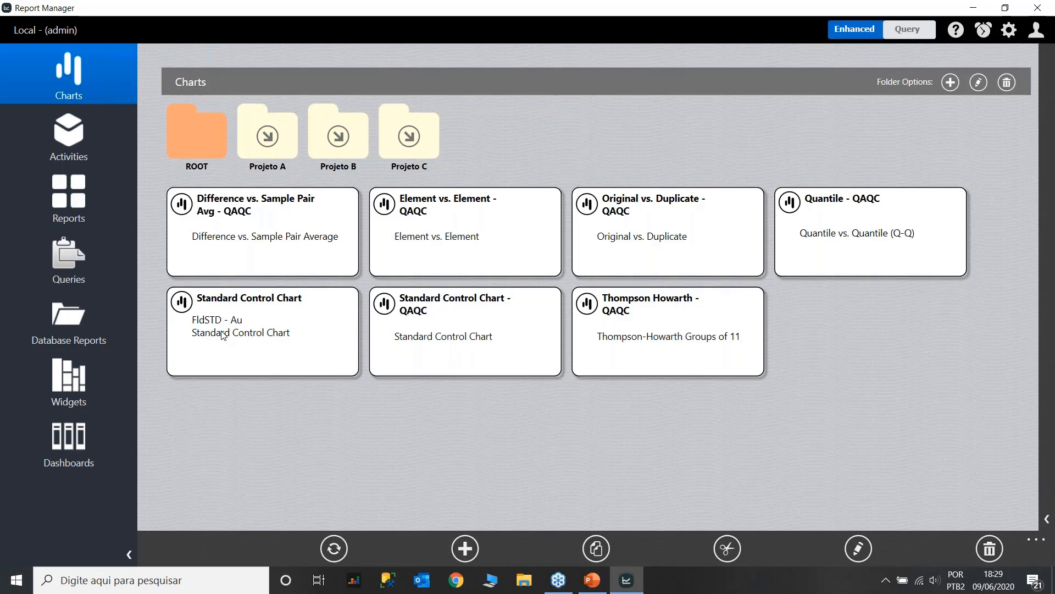
Copy the "Standard Control Chart" for FldSTD - Au and paste it into the same folder under a unique name.
left_click(284, 335)
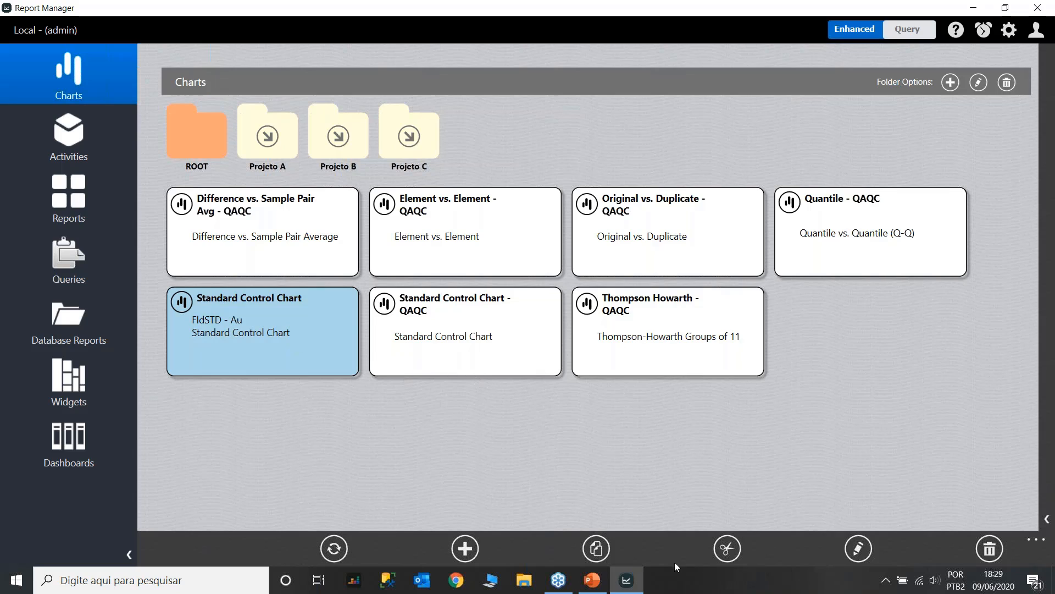
left_click(1036, 540)
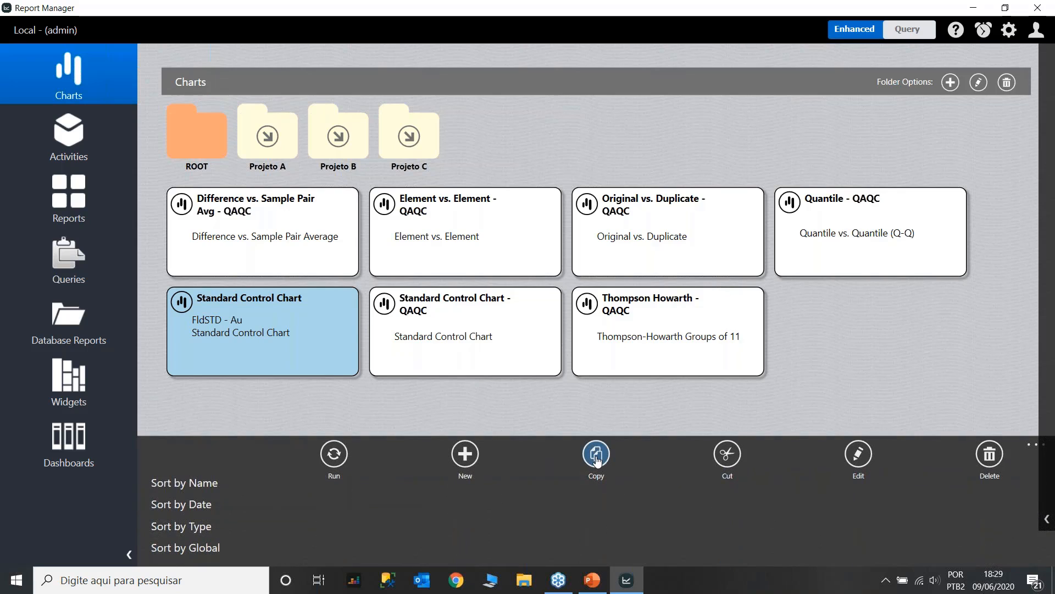
left_click(598, 461)
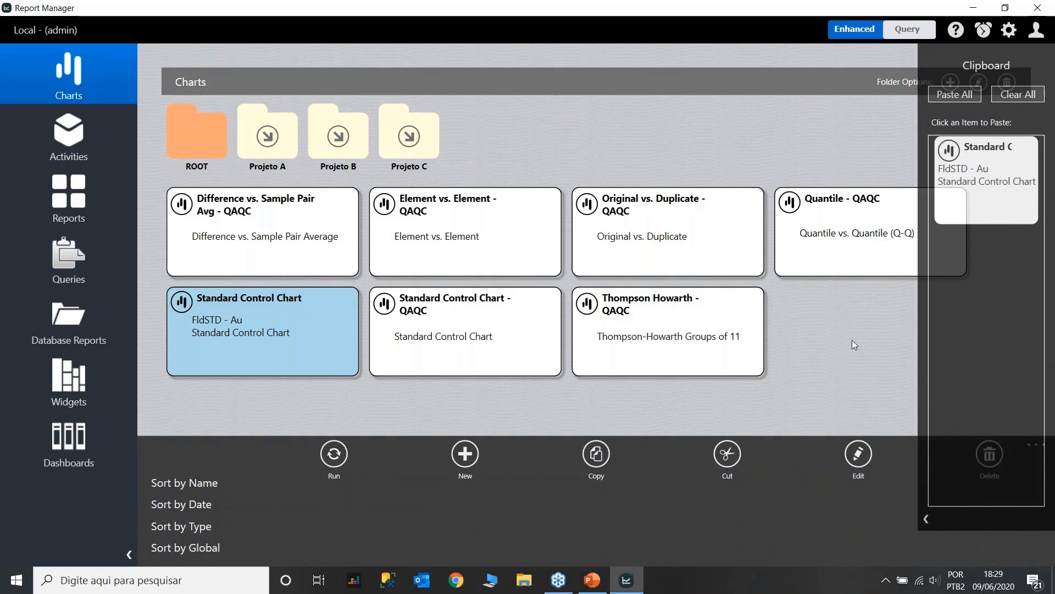
left_click(950, 95)
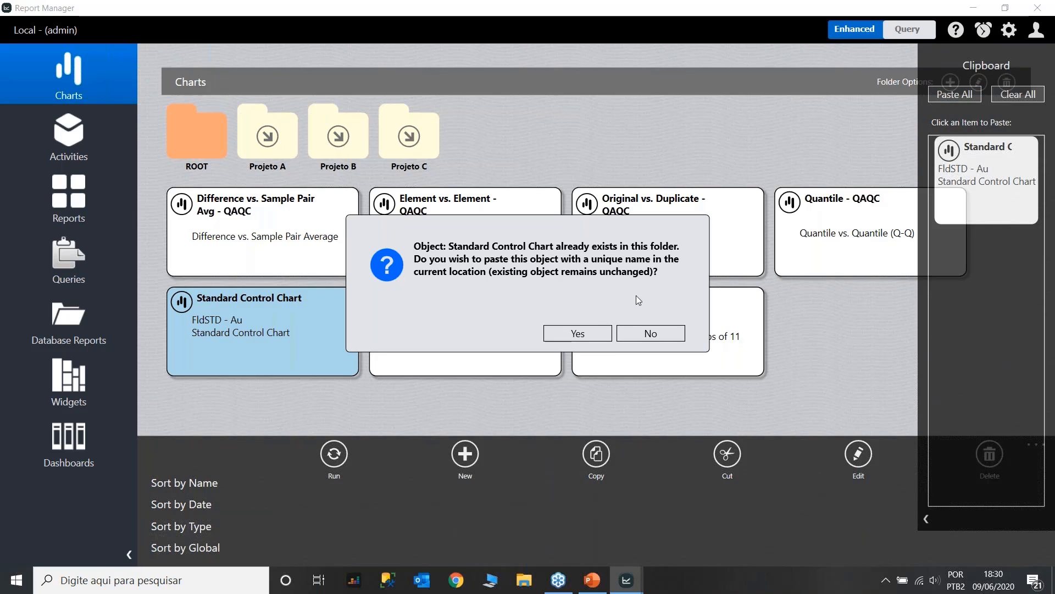
left_click(599, 336)
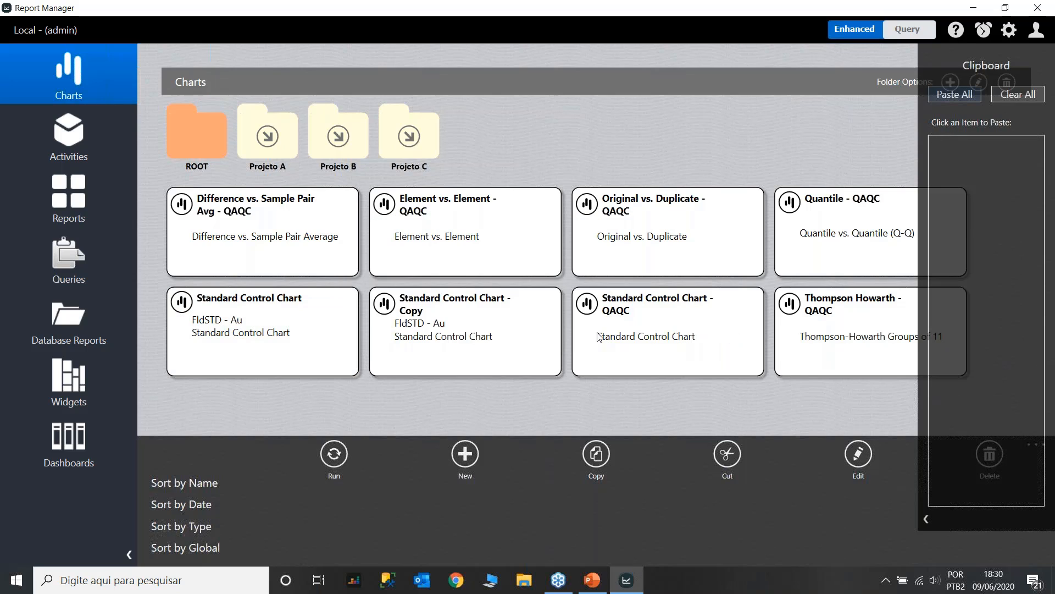
Open "Standard Control Chart - Copy" for editing and remove the "- Copy" suffix from its name.
left_click(471, 327)
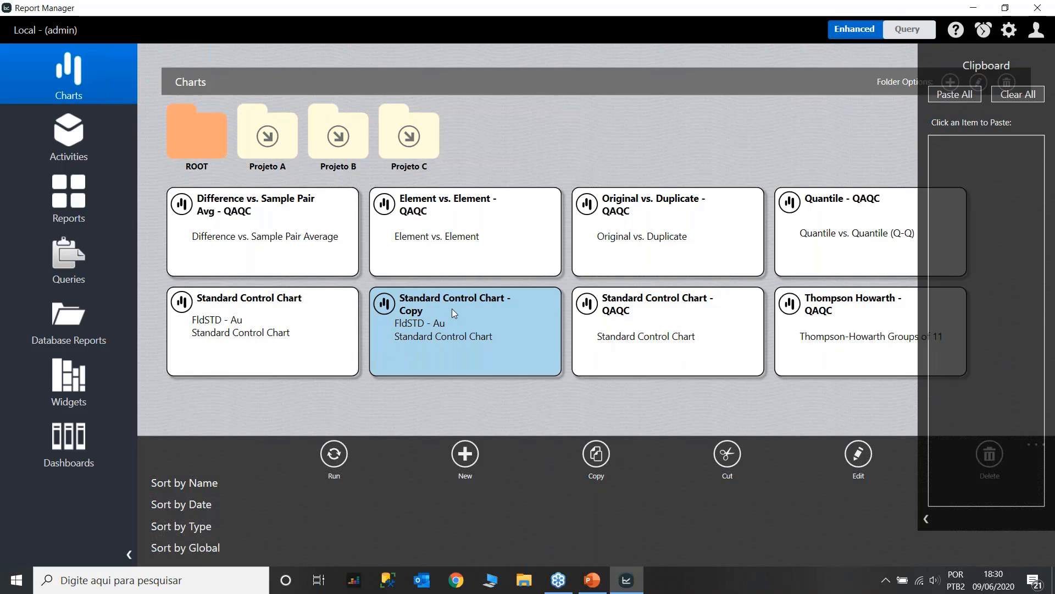
left_click(858, 456)
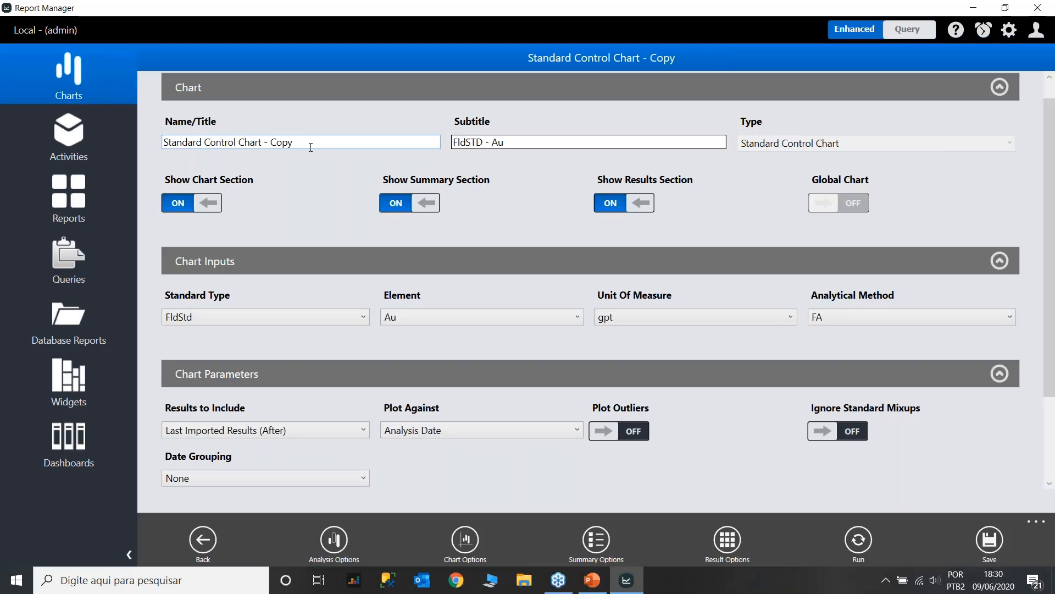
left_click(303, 142)
left_click_drag(304, 143, 269, 144)
key("BackSpace")
key("BackSpace")
key("BackSpace")
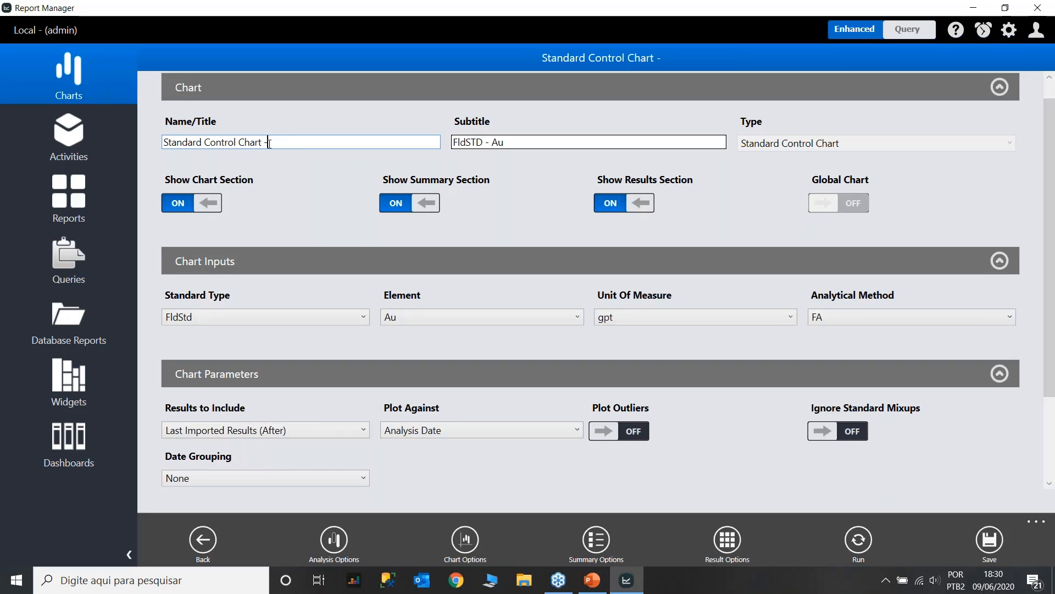
Set the copied chart's element to Cu and change its subtitle to "FldSTD - Cu".
left_click(575, 317)
left_click(567, 350)
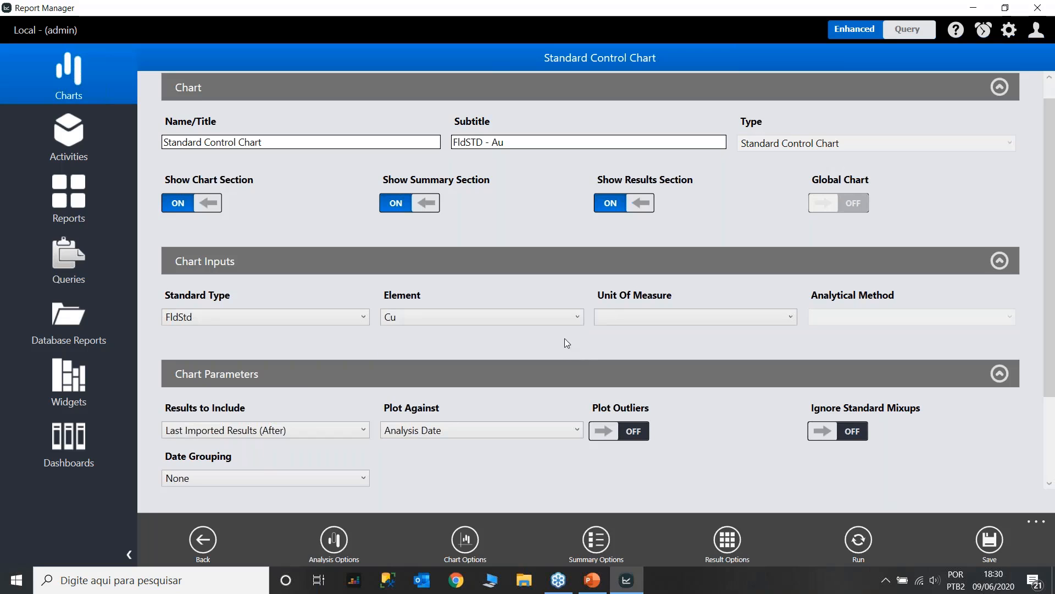
left_click(503, 143)
left_click_drag(505, 142, 492, 143)
key("BackSpace")
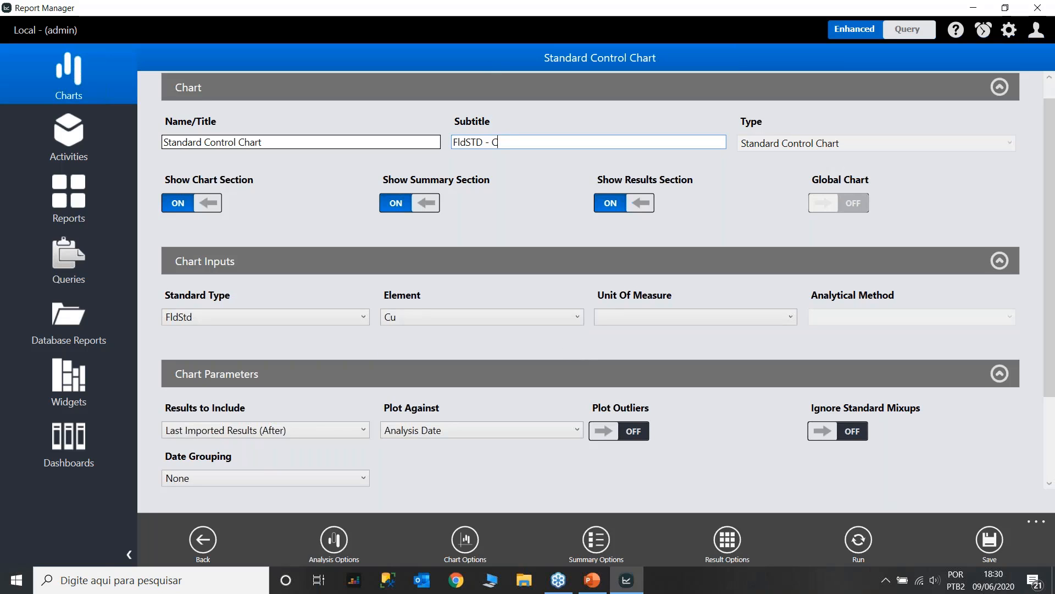
type("Cu")
Set the unit of measure to Per and the analytical method to ICPMS, and try to save the chart.
scroll(783, 262, "down", 1)
left_click(797, 289)
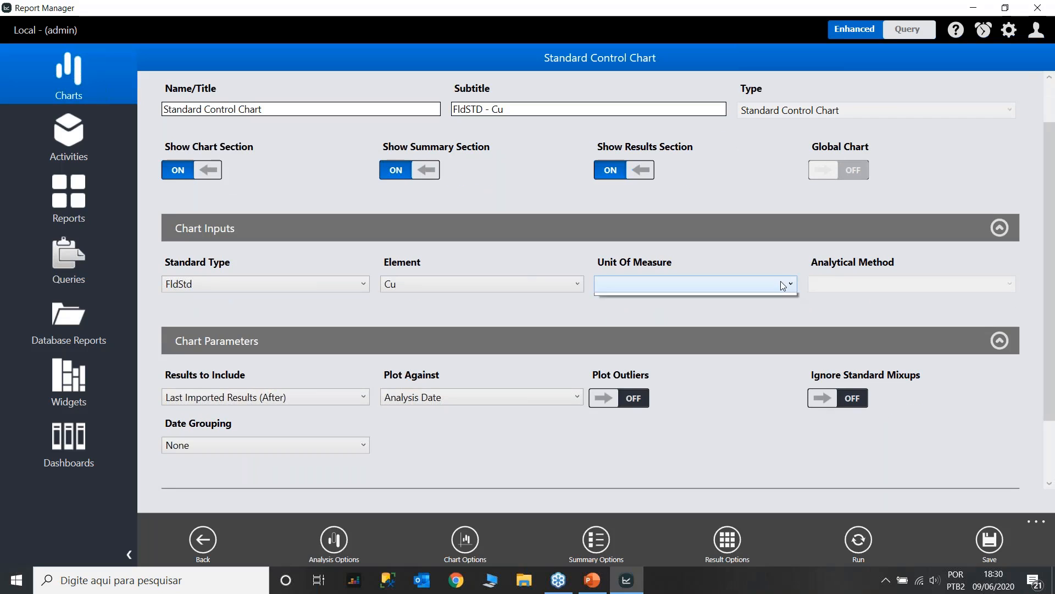
left_click(784, 299)
left_click(853, 285)
left_click(852, 299)
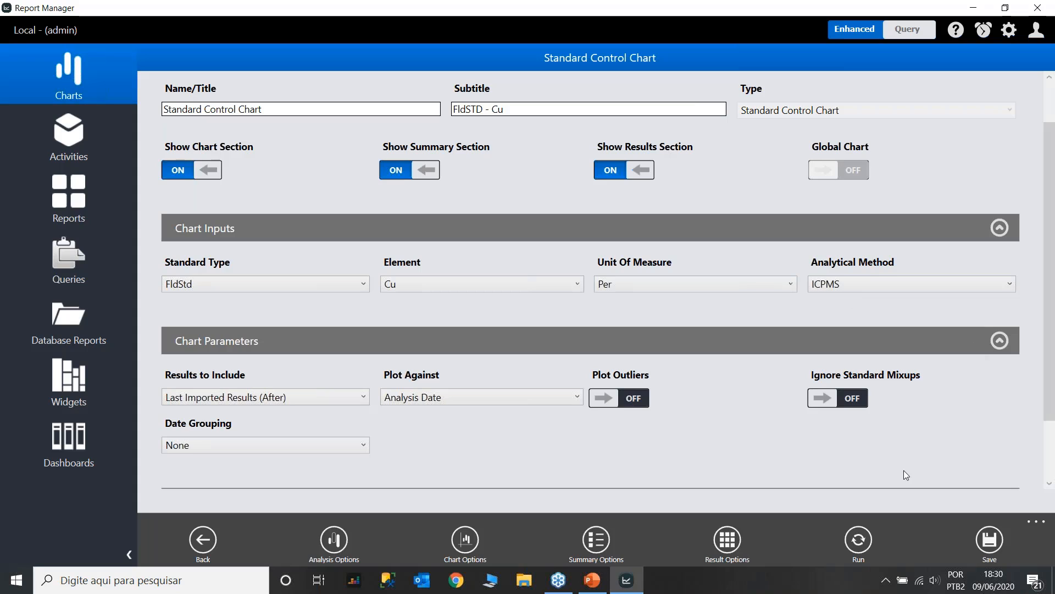
left_click(989, 541)
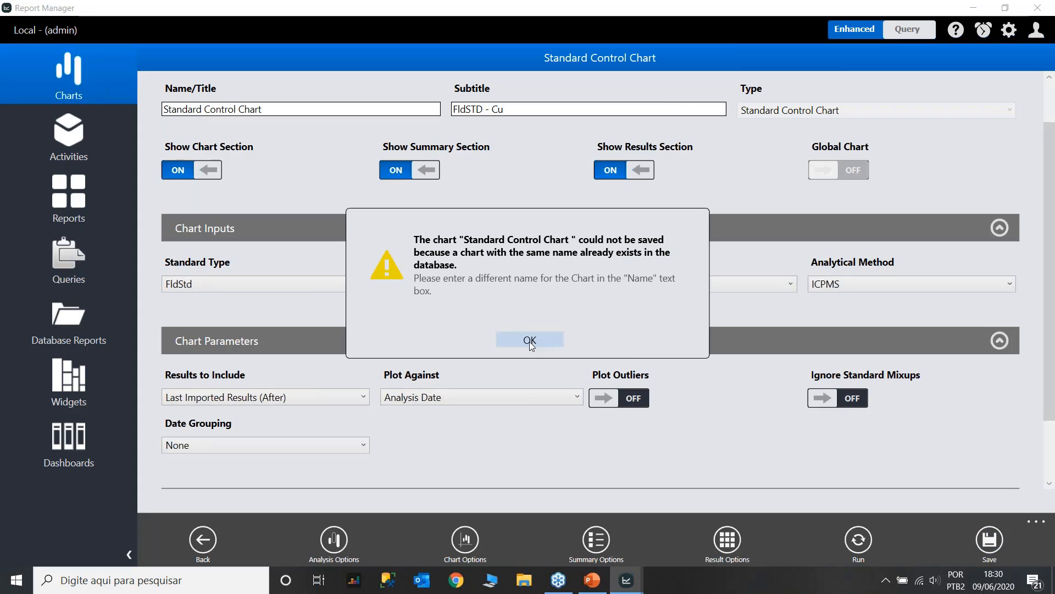
left_click(529, 341)
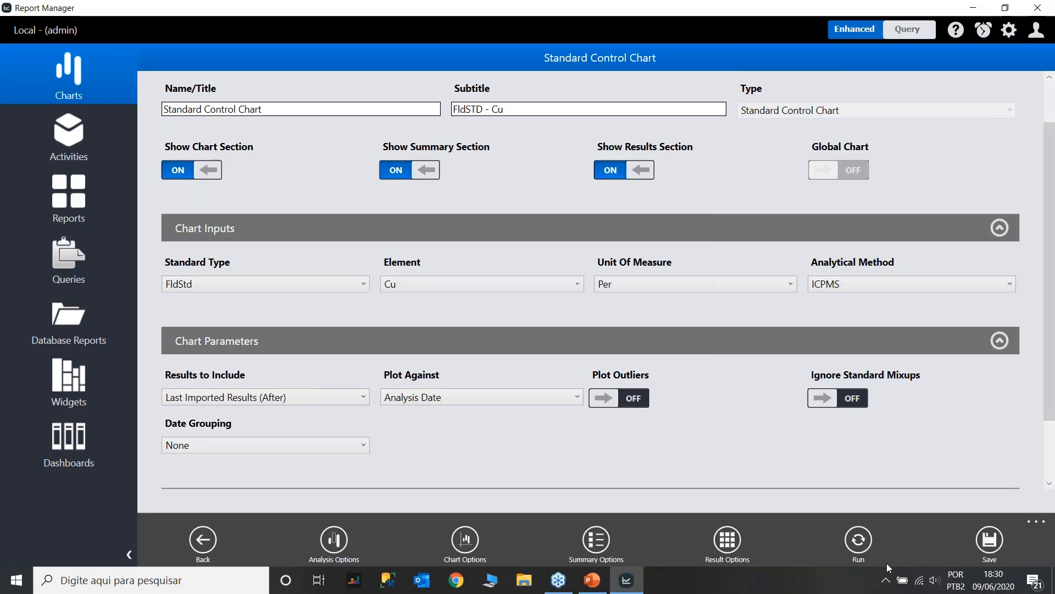
Run the FldSTD - Cu control chart, view the plot with the results section collapsed, and return to the chart list.
left_click(862, 544)
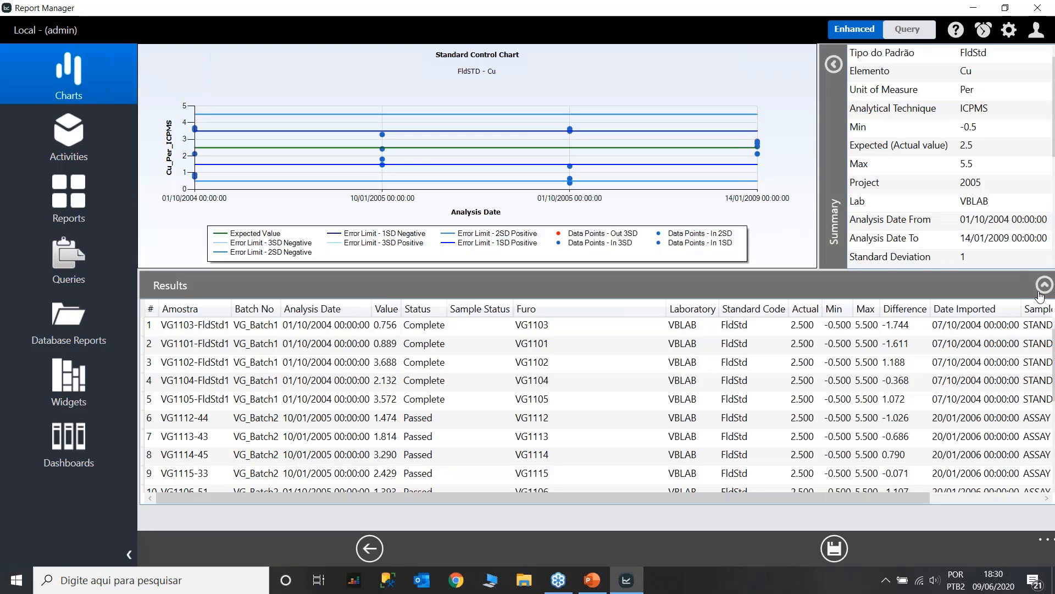
left_click(1044, 284)
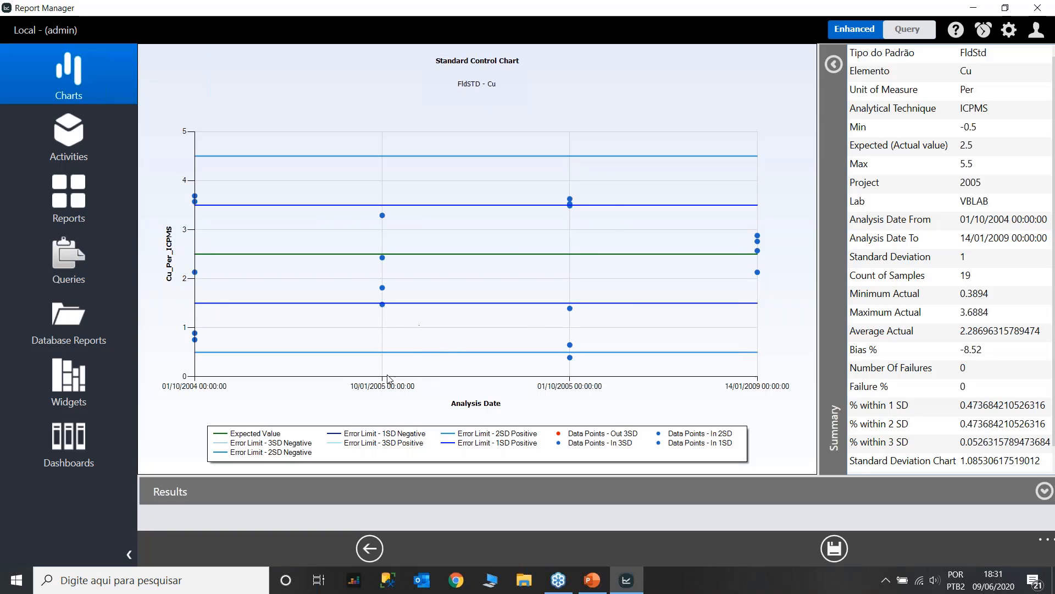
left_click(371, 551)
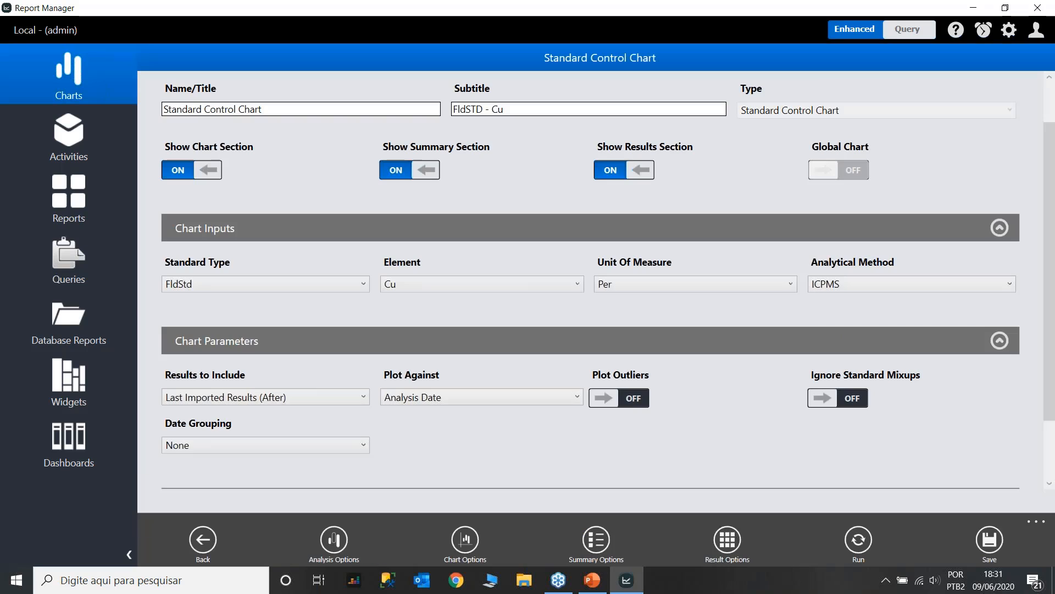
left_click(203, 540)
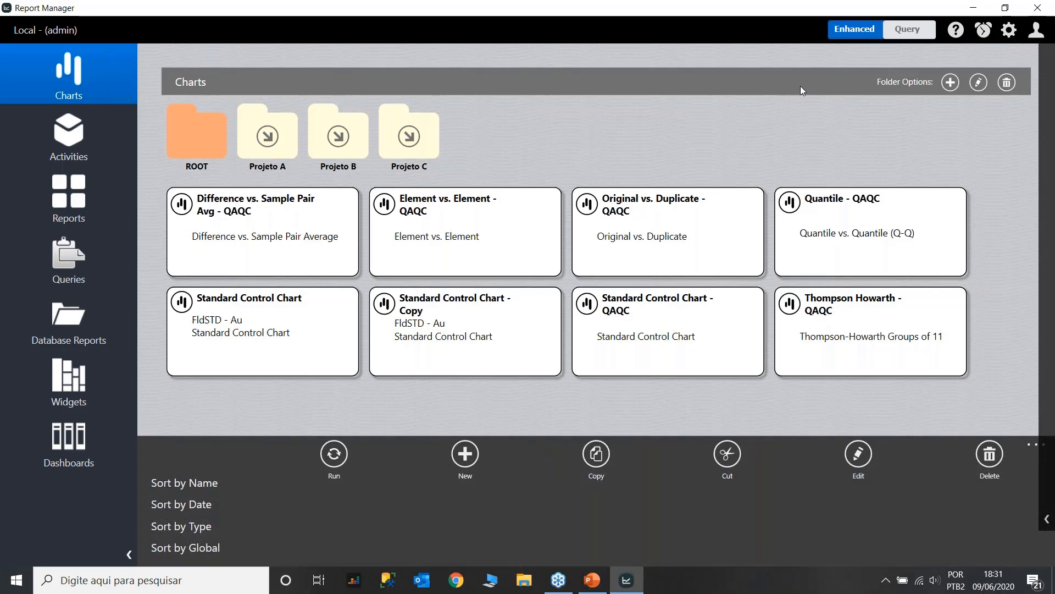
left_click(1035, 447)
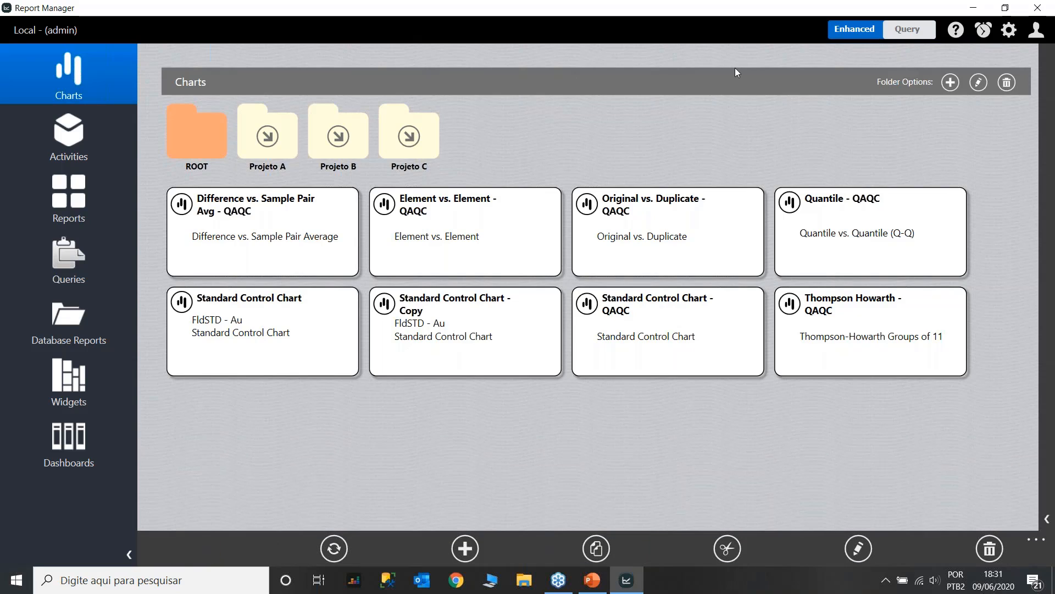
Create a new activity in the root folder and name it "Atividade Anual".
left_click(68, 140)
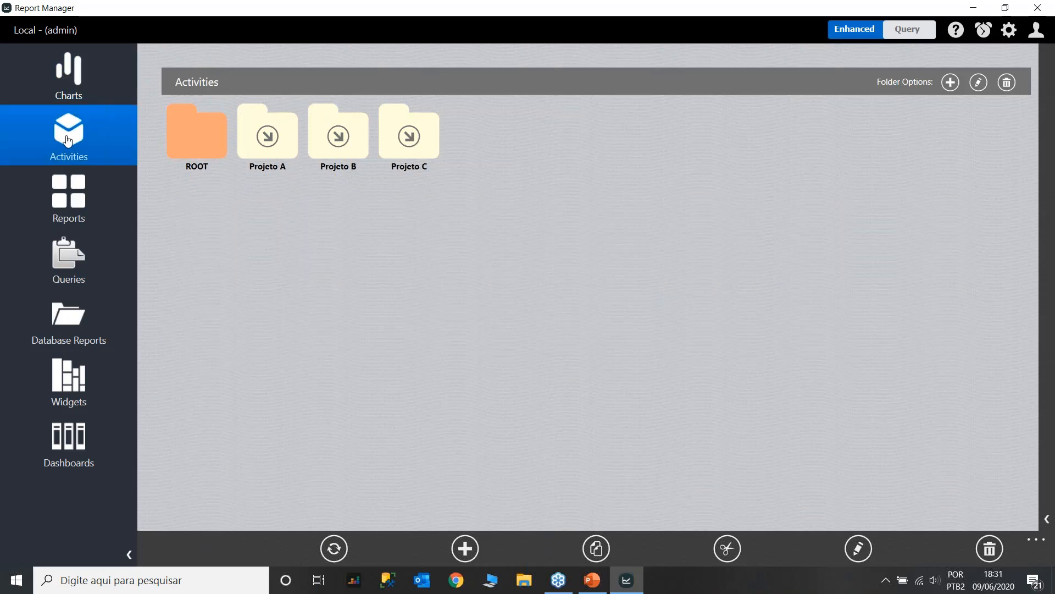
left_click(465, 549)
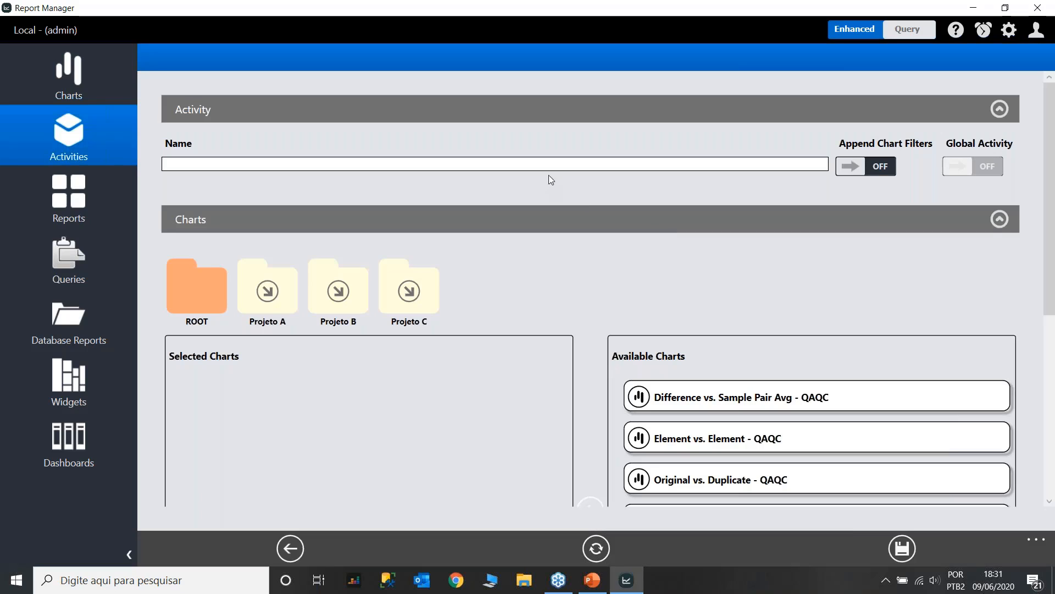
left_click(556, 164)
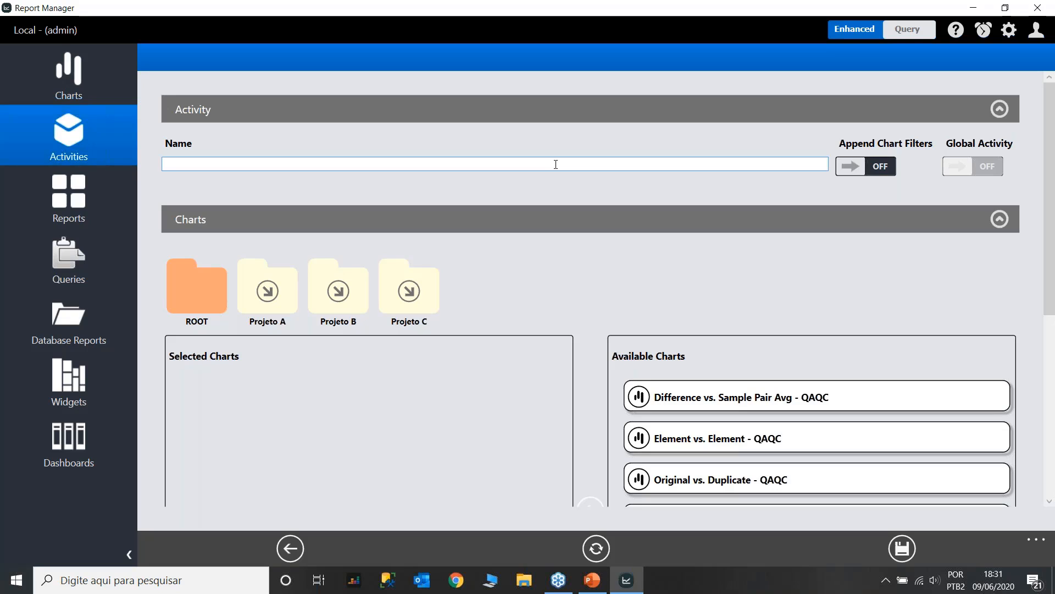
type("Atividade Anual")
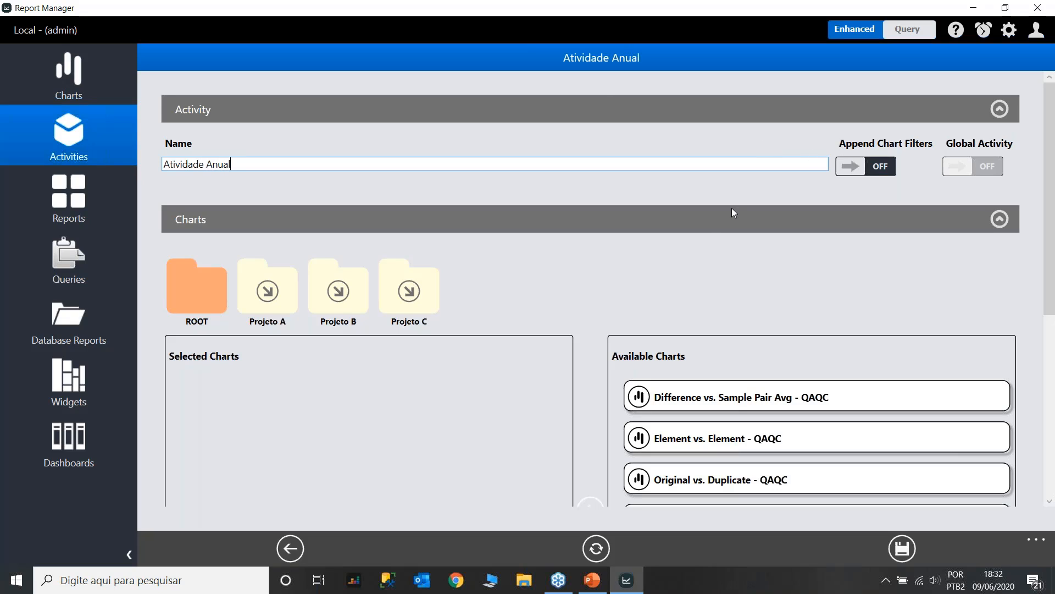
scroll(706, 220, "down", 1)
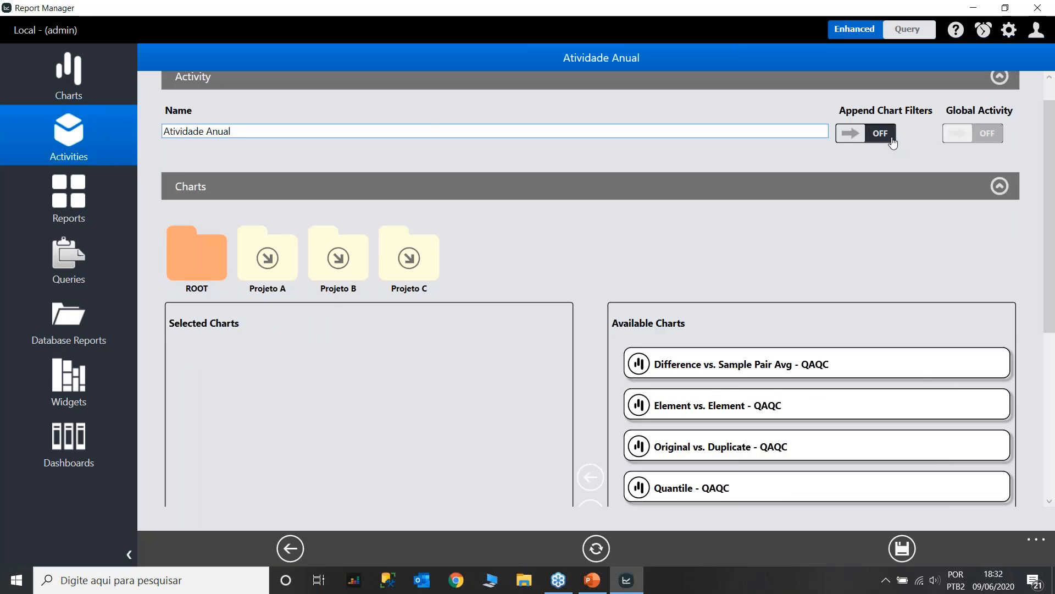
scroll(893, 142, "up", 1)
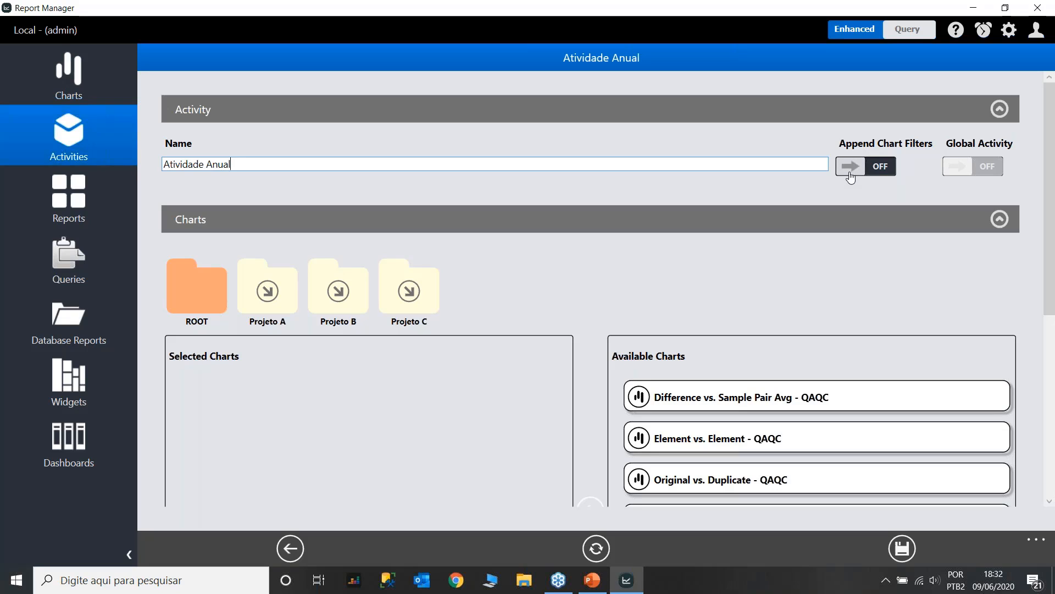
Add "Standard Control Chart" to the activity's selected charts.
scroll(930, 246, "down", 1)
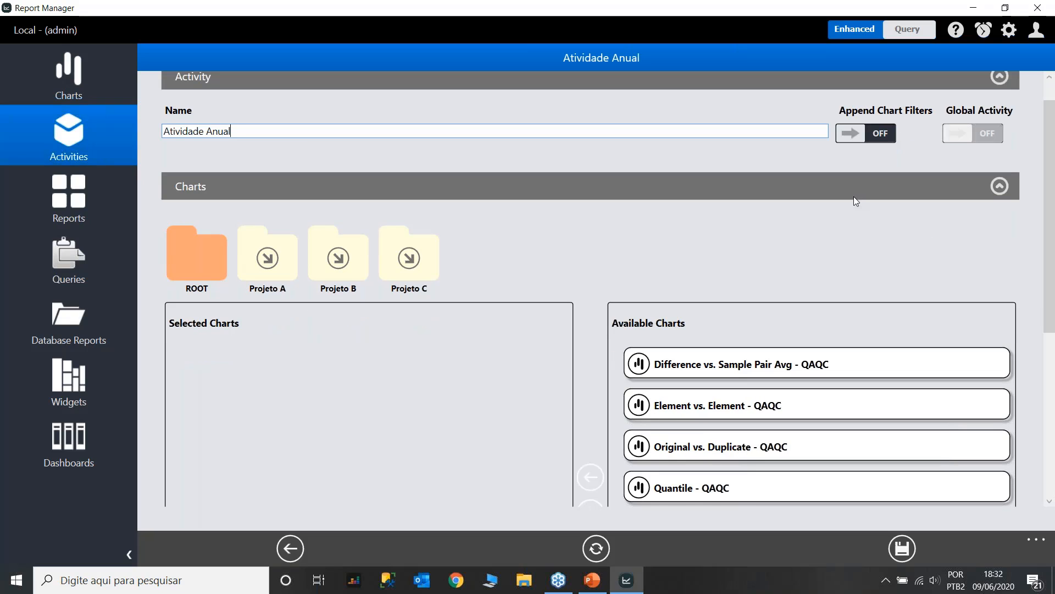
scroll(855, 200, "down", 1)
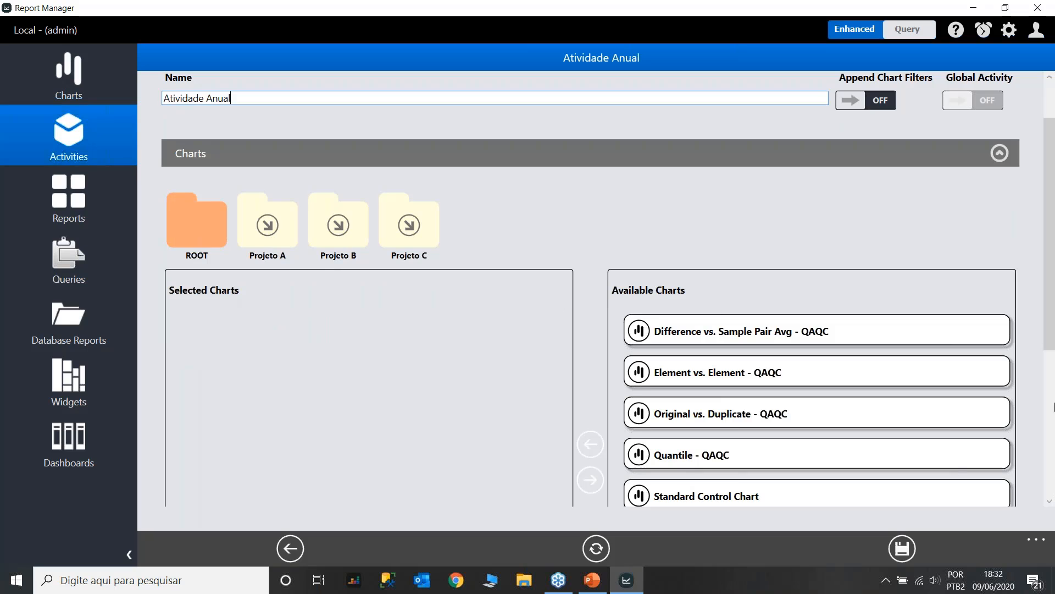
left_click_drag(1047, 347, 1054, 422)
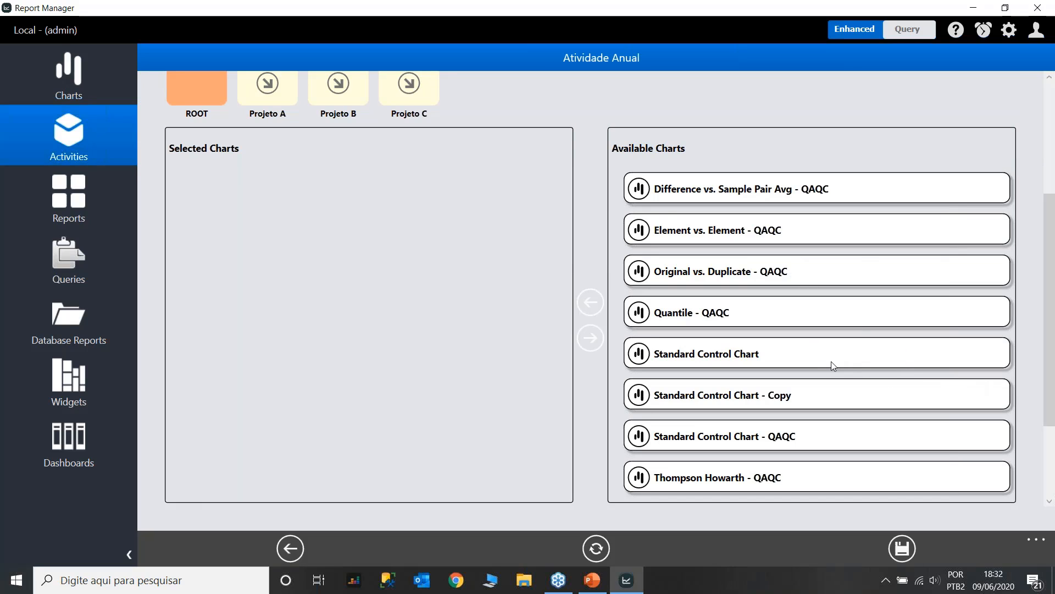
left_click(816, 354)
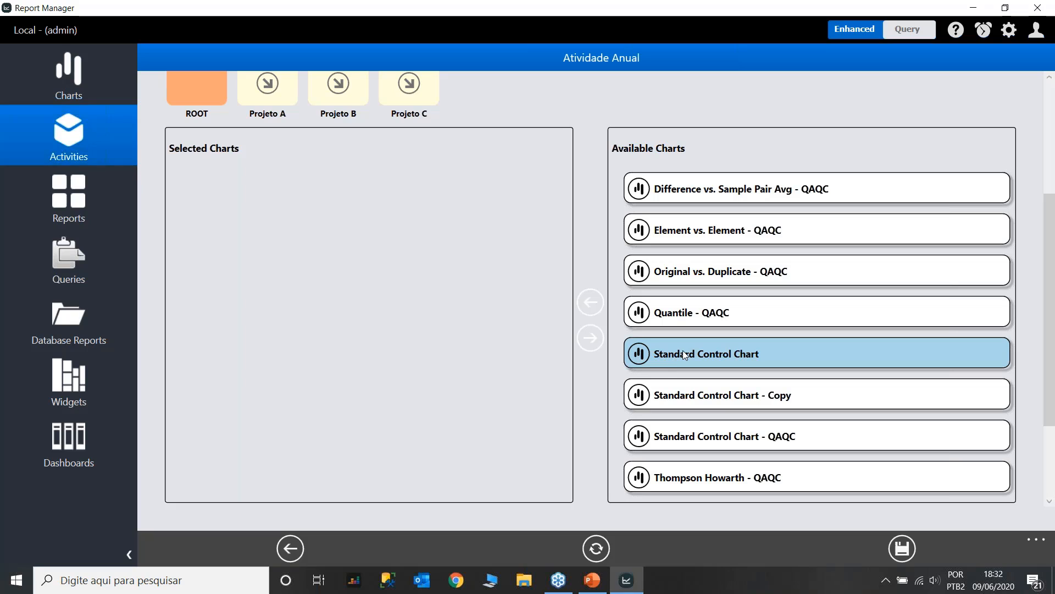
left_click(644, 355)
left_click(645, 355)
left_click(645, 354)
left_click(645, 355)
left_click(591, 302)
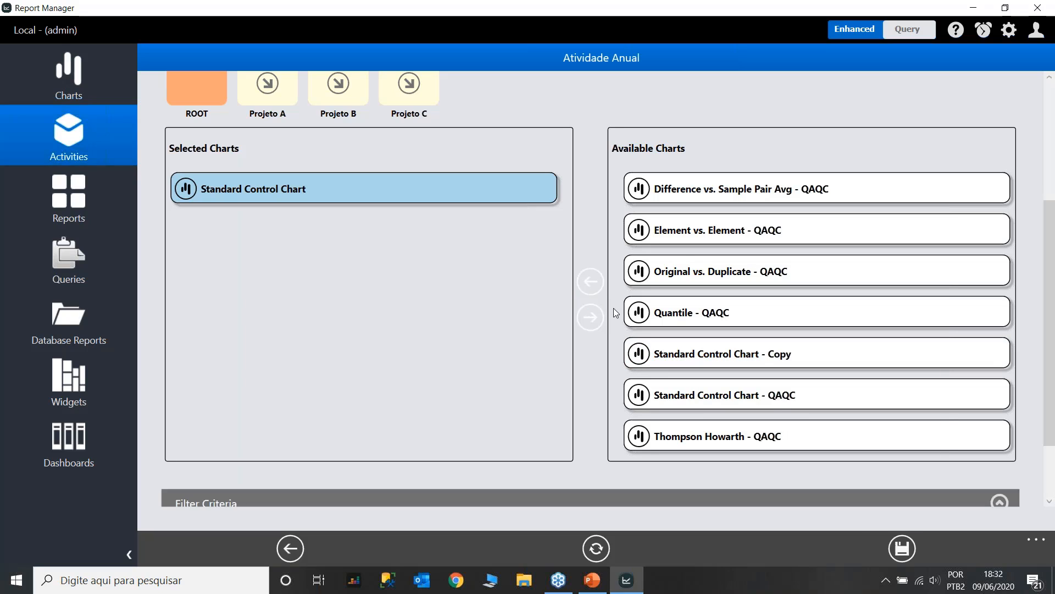
Add "Standard Control Chart - Copy" and "Original vs. Duplicate - QAQC" to the activity's selected charts.
left_click(655, 358)
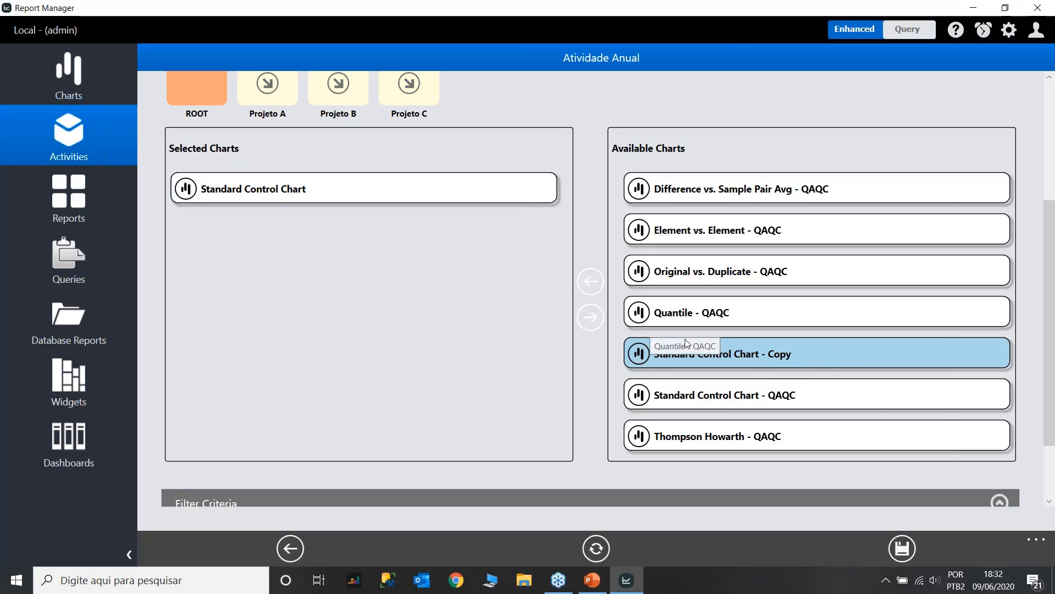
left_click(591, 282)
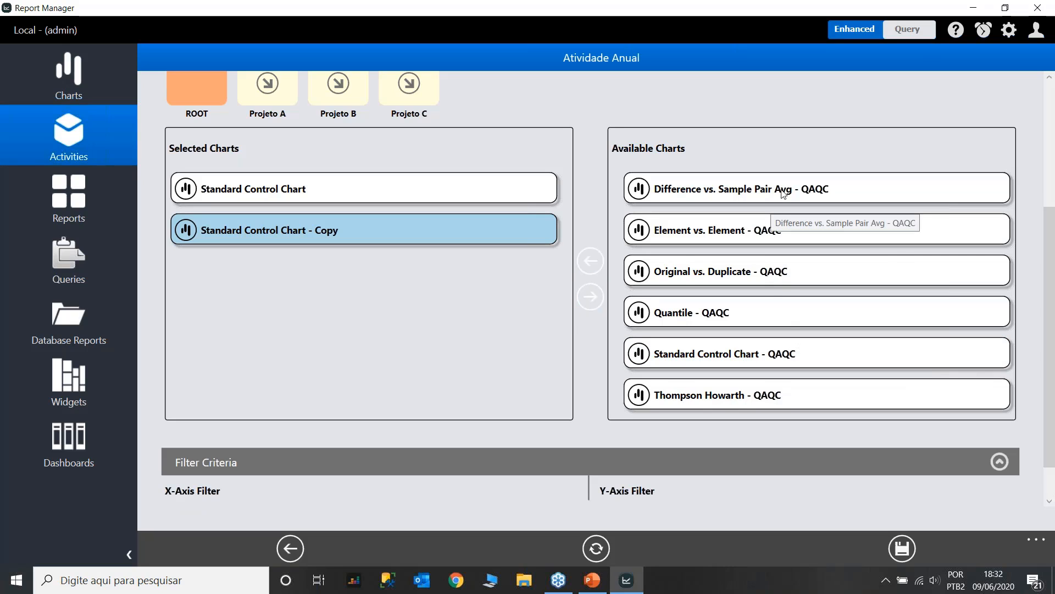
left_click(767, 273)
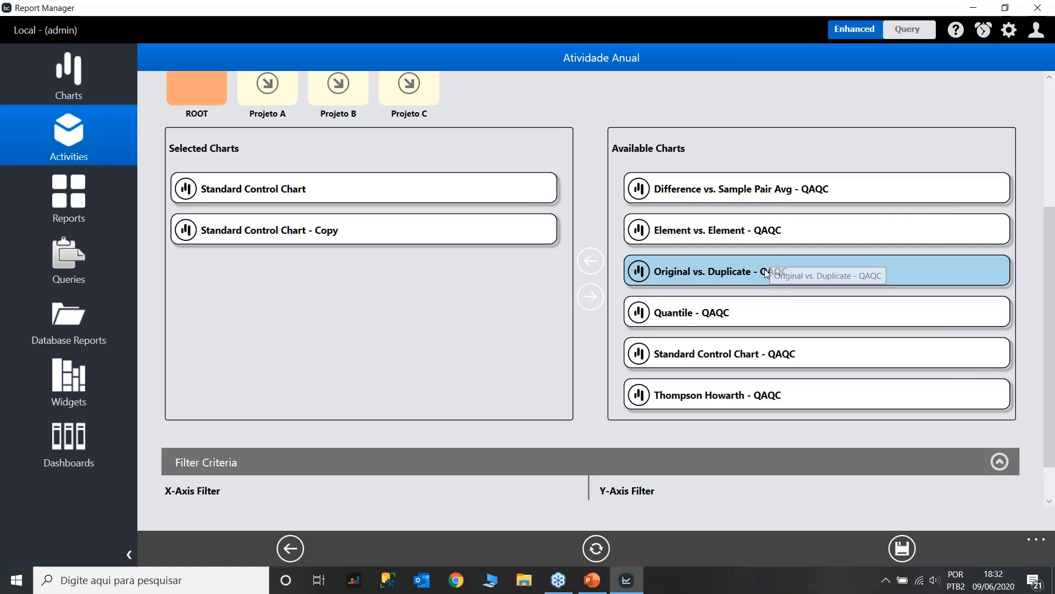
left_click(590, 263)
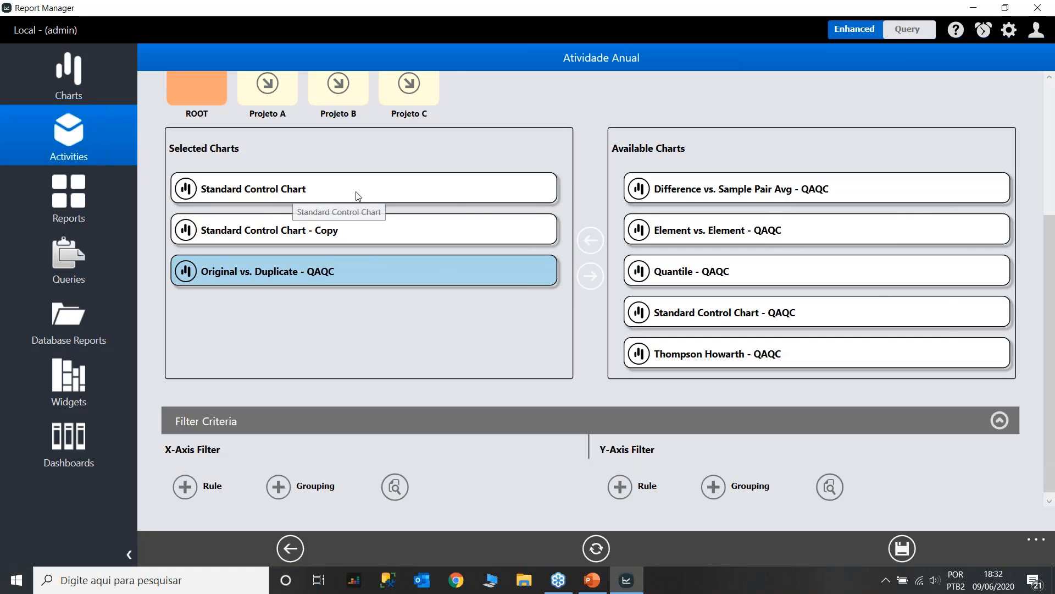
Add a rule to the activity's X-axis filter.
left_click(1049, 501)
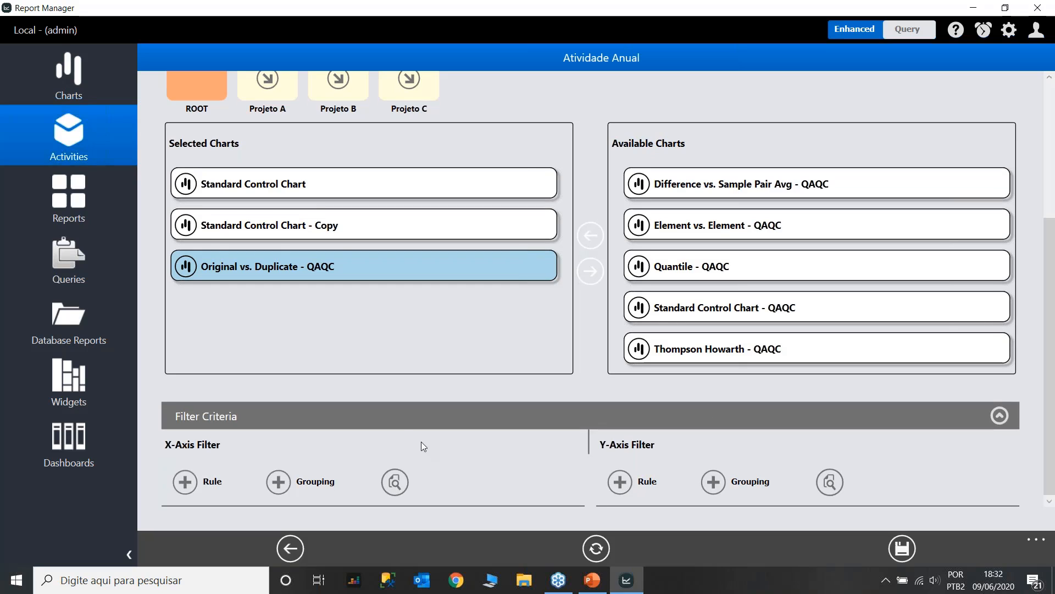
left_click(187, 485)
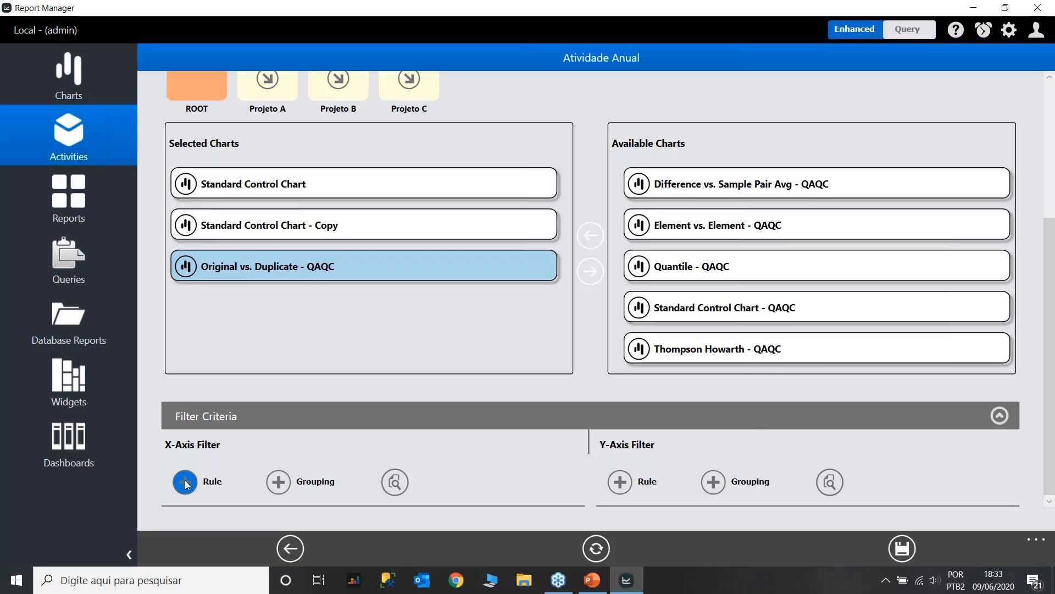
left_click(1048, 505)
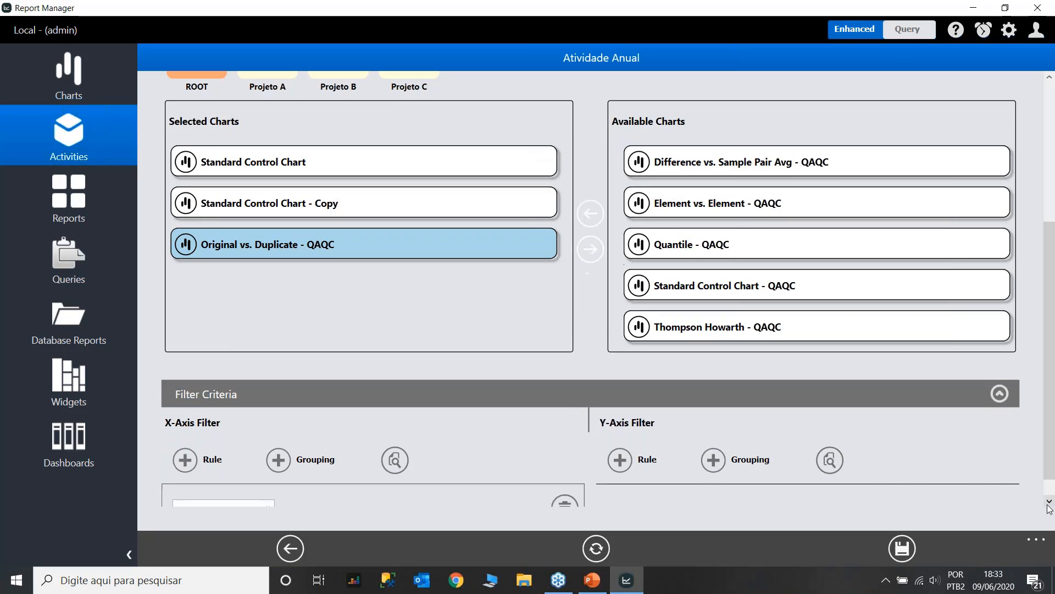
left_click(1047, 505)
left_click(1048, 505)
left_click(1048, 504)
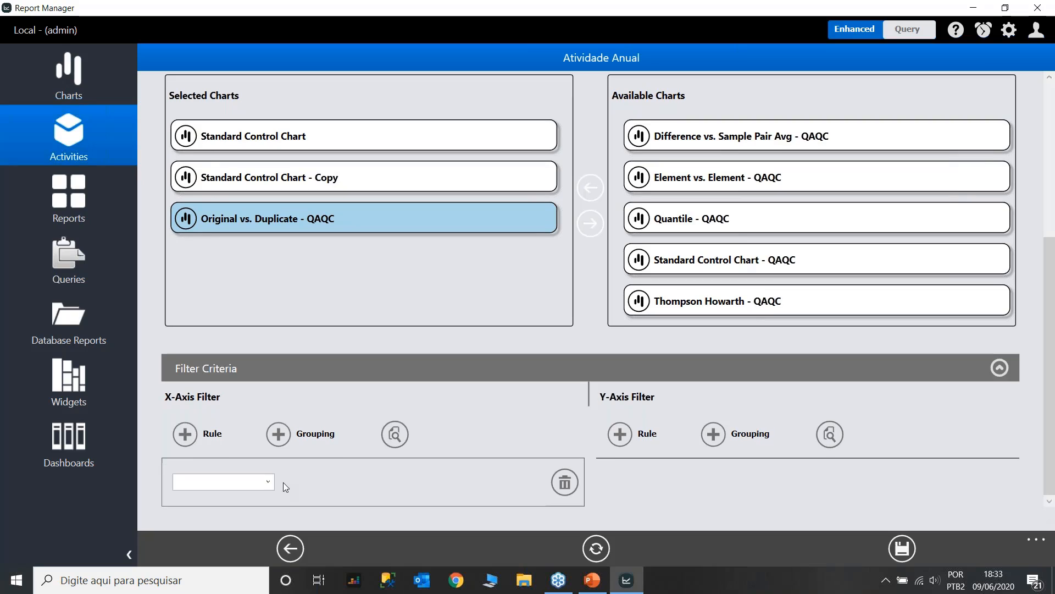
Set the X-axis rule to filter on LabResults.analysis_date with the "is between" condition.
left_click(267, 482)
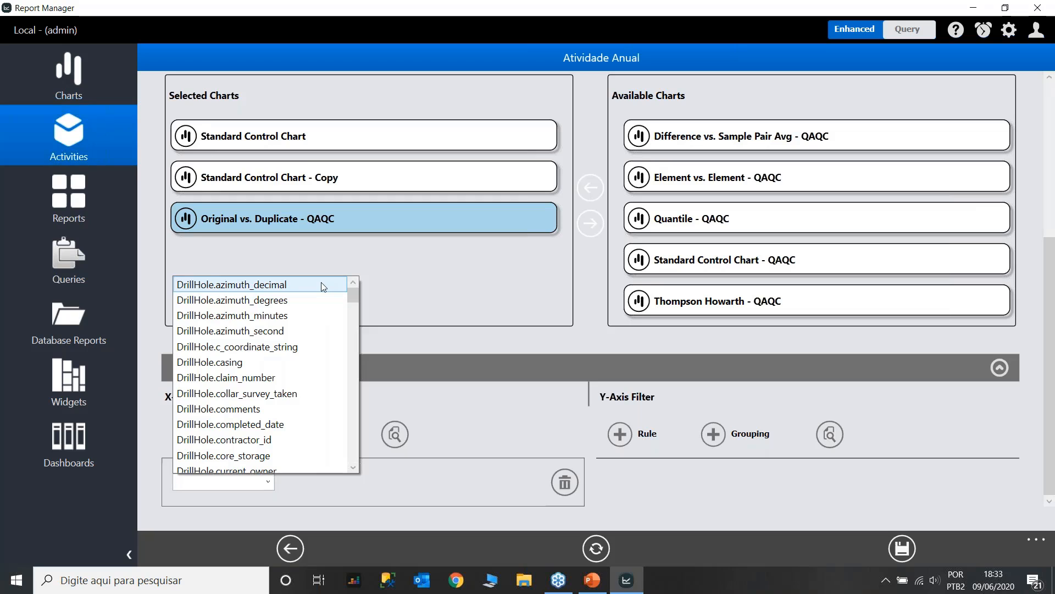
scroll(297, 395, "down", 4)
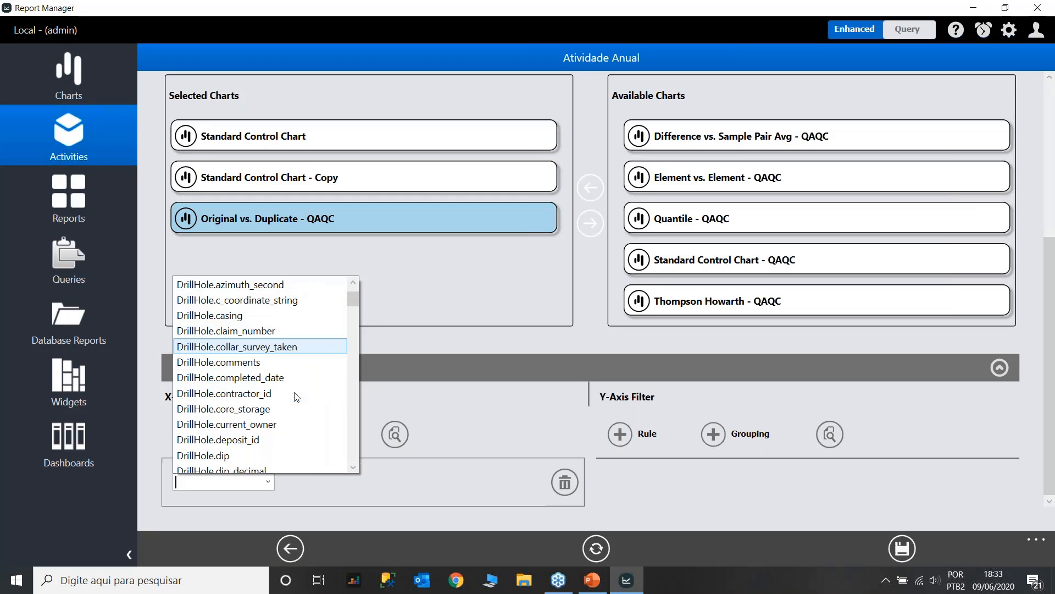
scroll(297, 397, "down", 6)
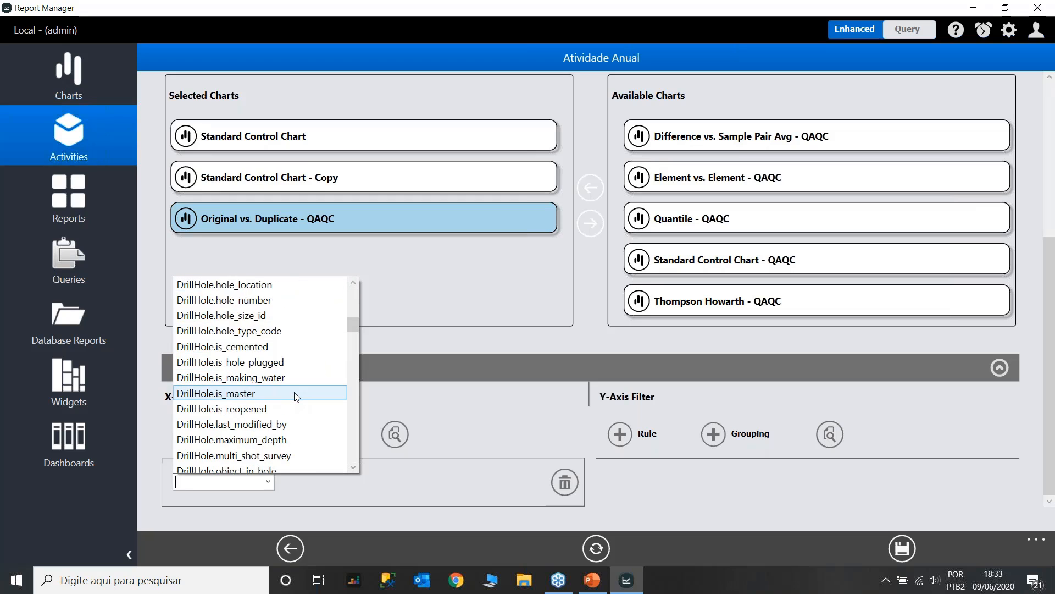
scroll(297, 397, "down", 3)
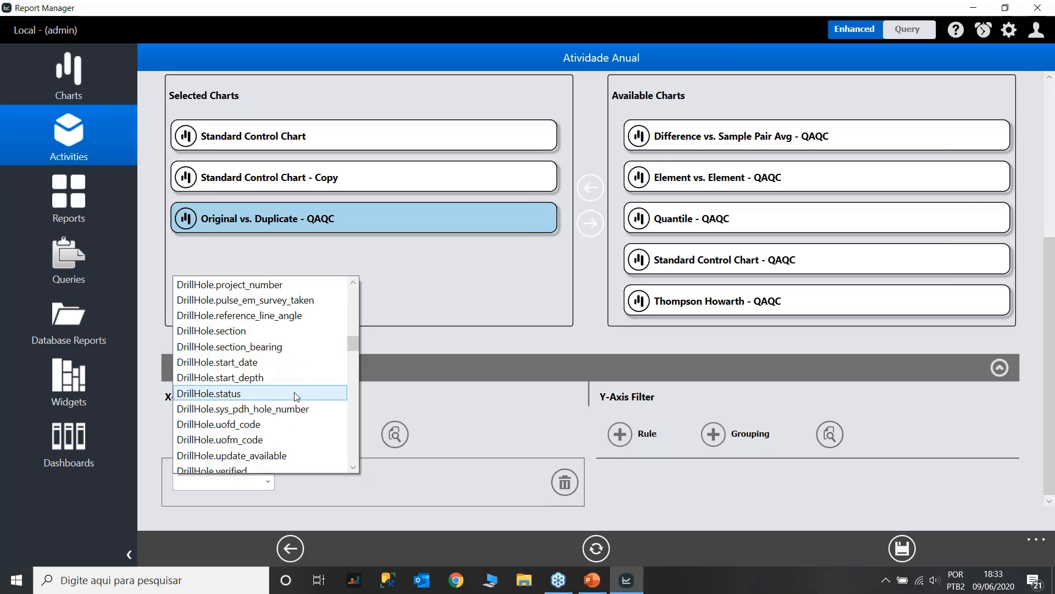
scroll(297, 396, "down", 4)
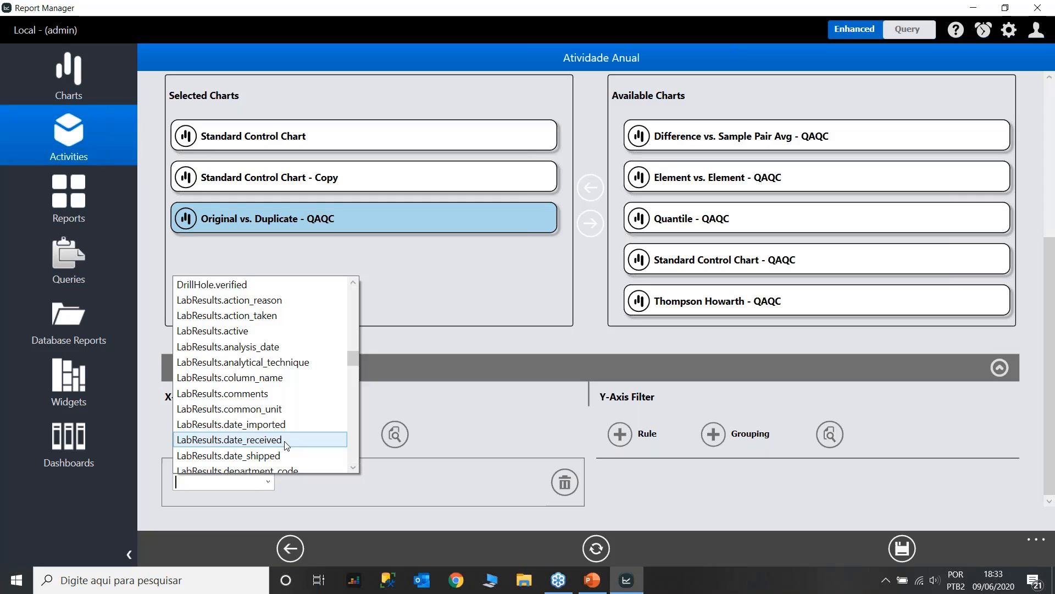
scroll(286, 442, "down", 1)
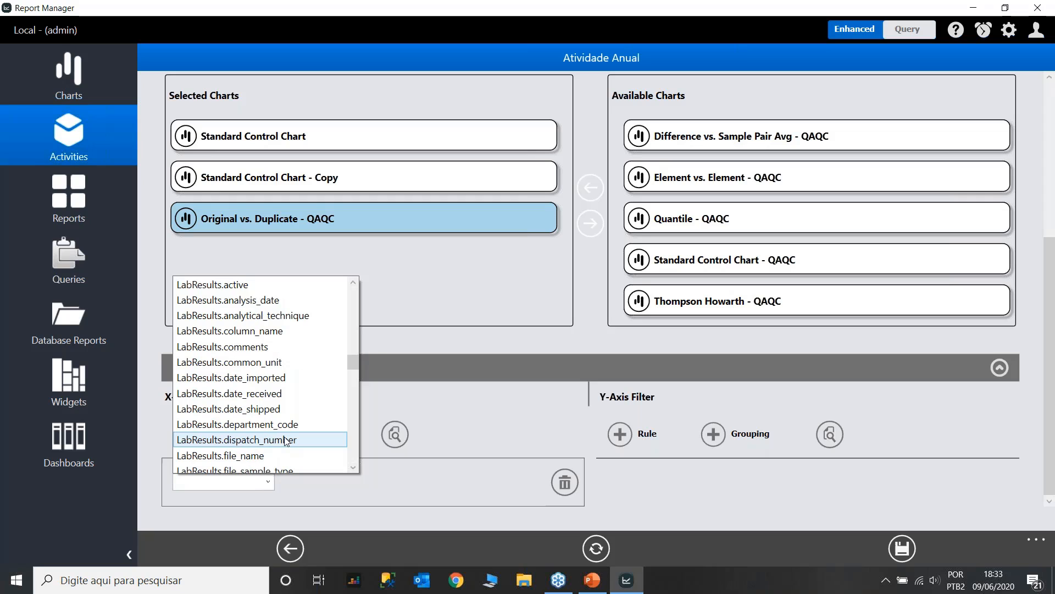
left_click(281, 301)
left_click(400, 481)
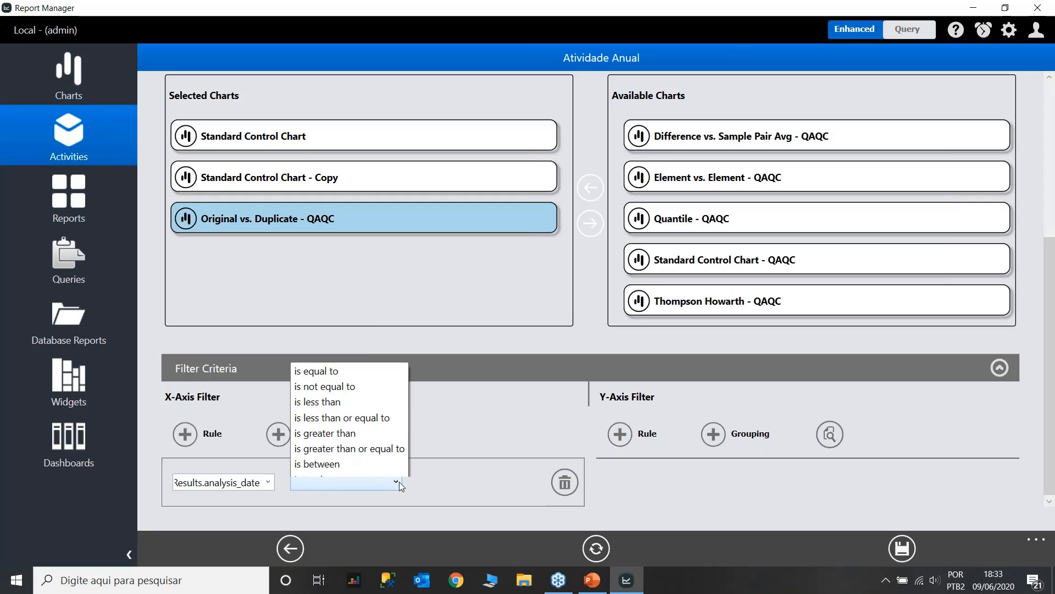
left_click(389, 451)
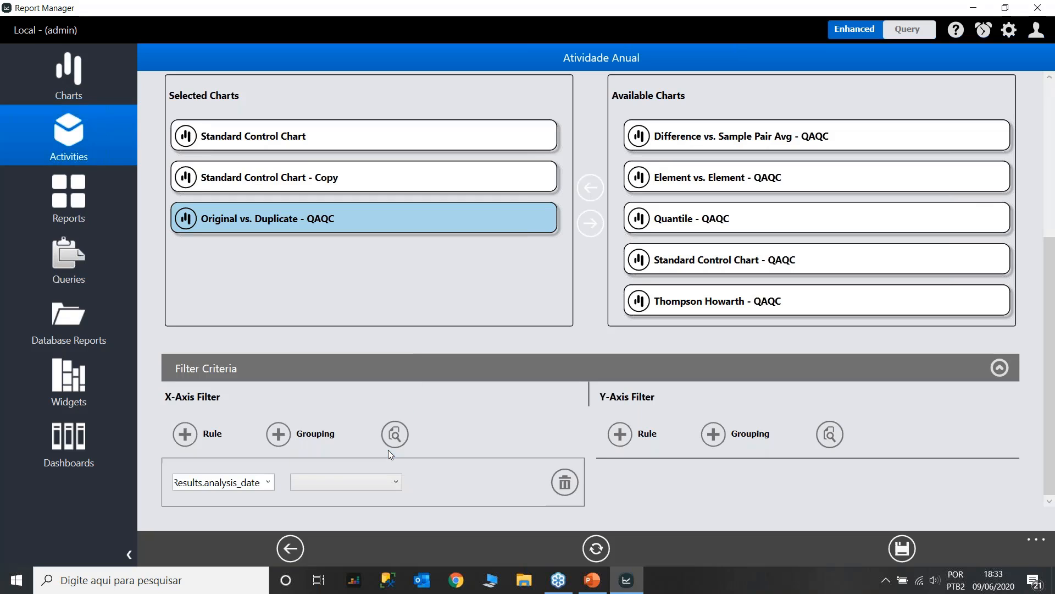
scroll(1054, 507, "down", 3)
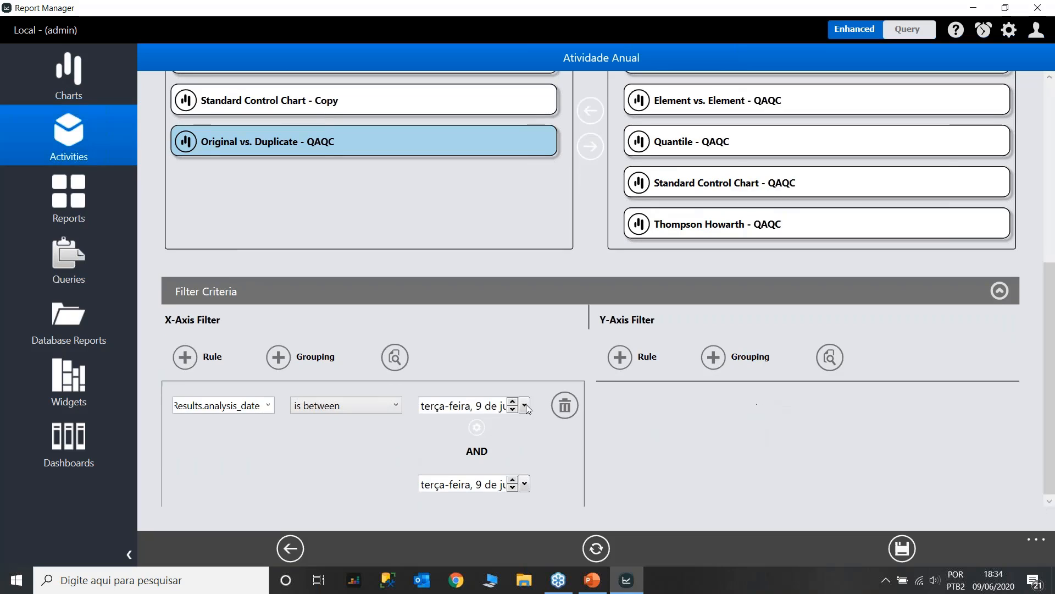
Set the start date of the X-axis analysis date rule to 1 January 2009.
left_click(525, 407)
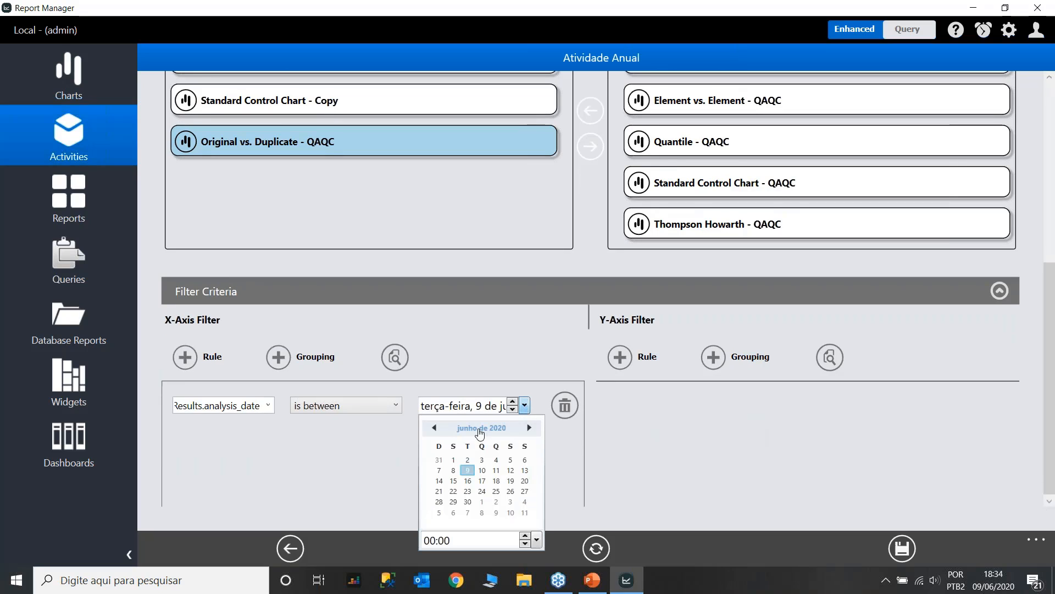
left_click(476, 427)
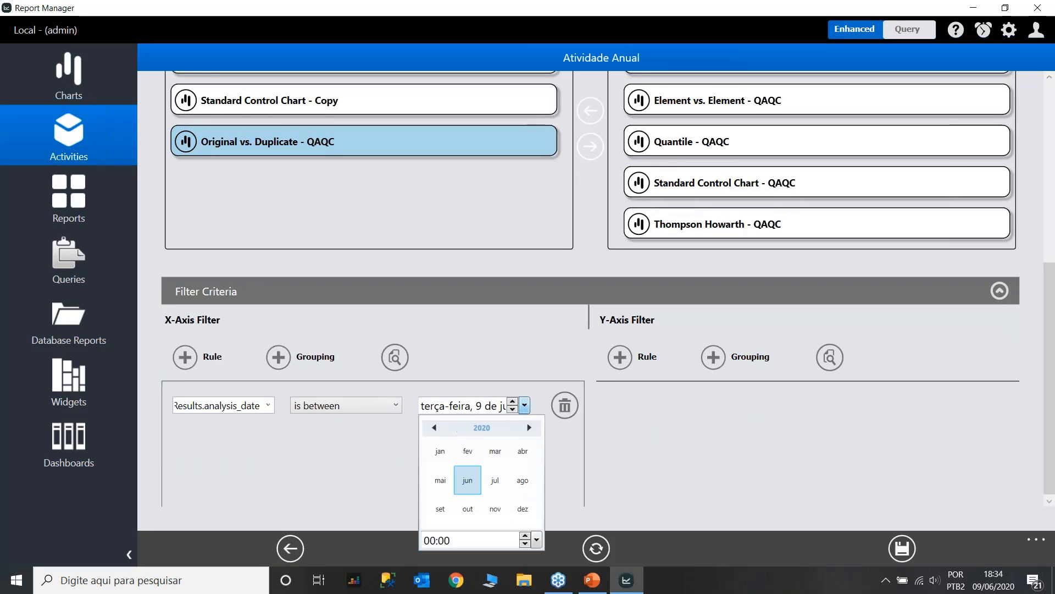
left_click(479, 428)
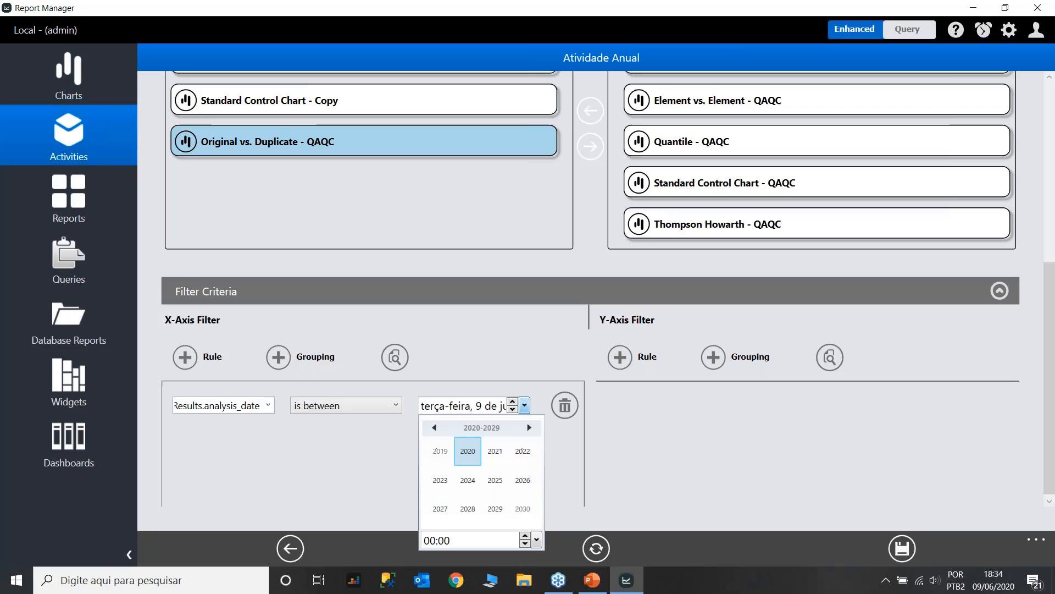
left_click(434, 432)
left_click(441, 452)
left_click(443, 453)
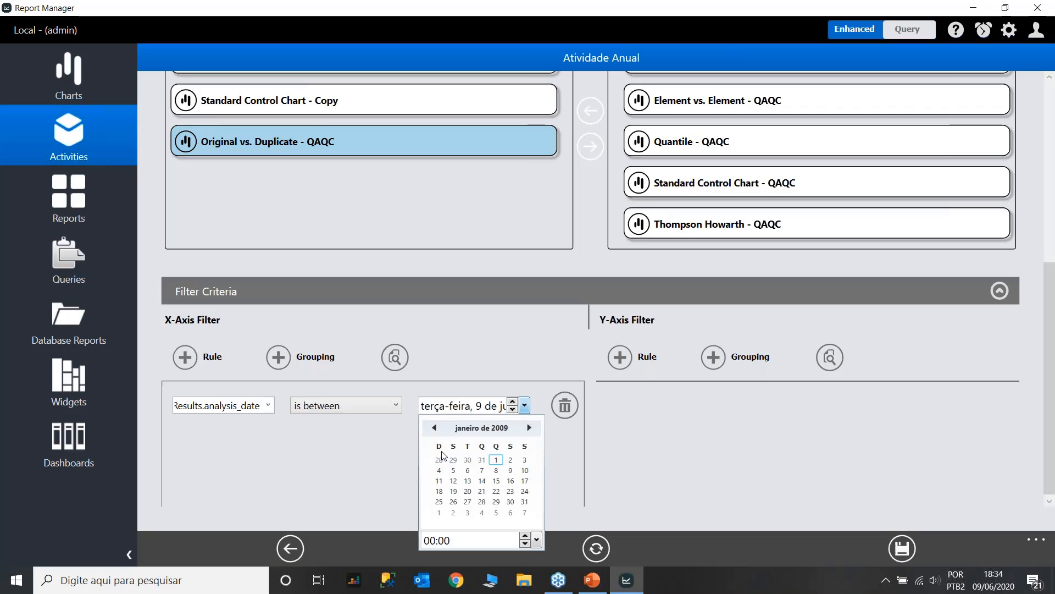
left_click(495, 460)
left_click(555, 465)
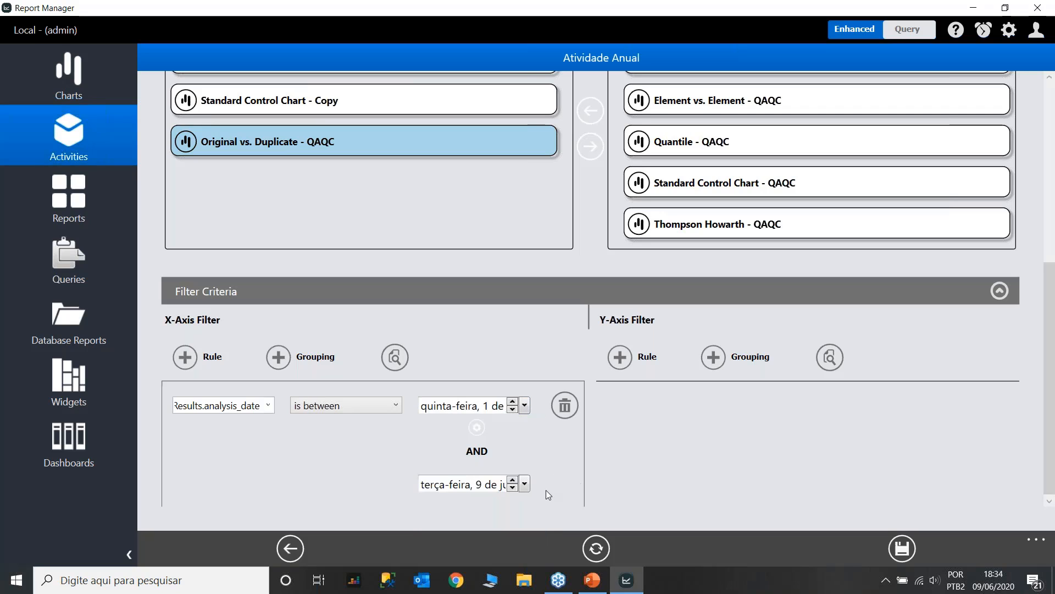
Set the end date of the X-axis analysis date rule to 31 December 2009.
left_click(525, 485)
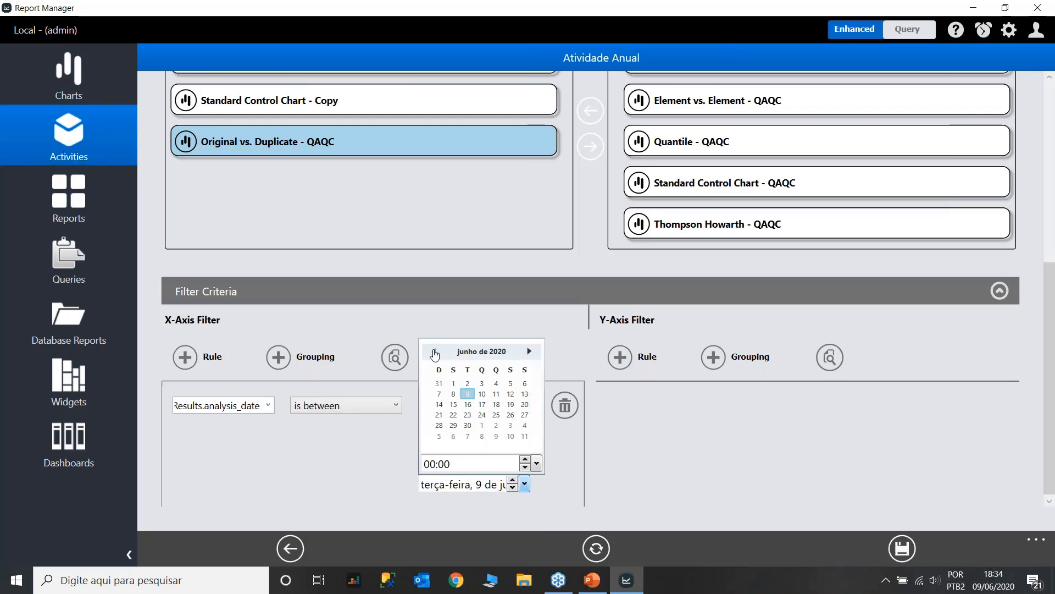
left_click(478, 351)
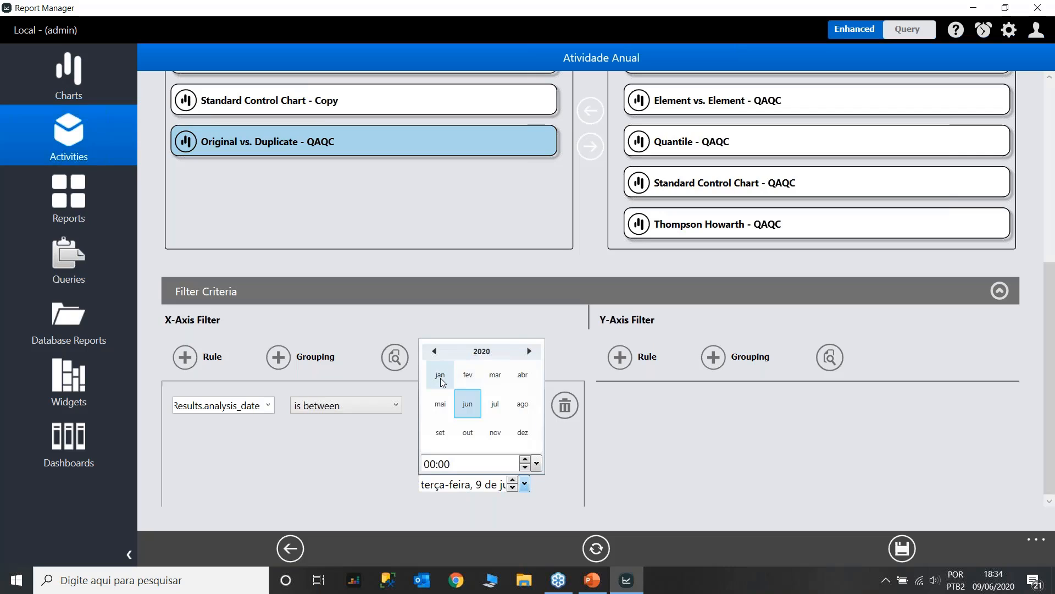
left_click(478, 356)
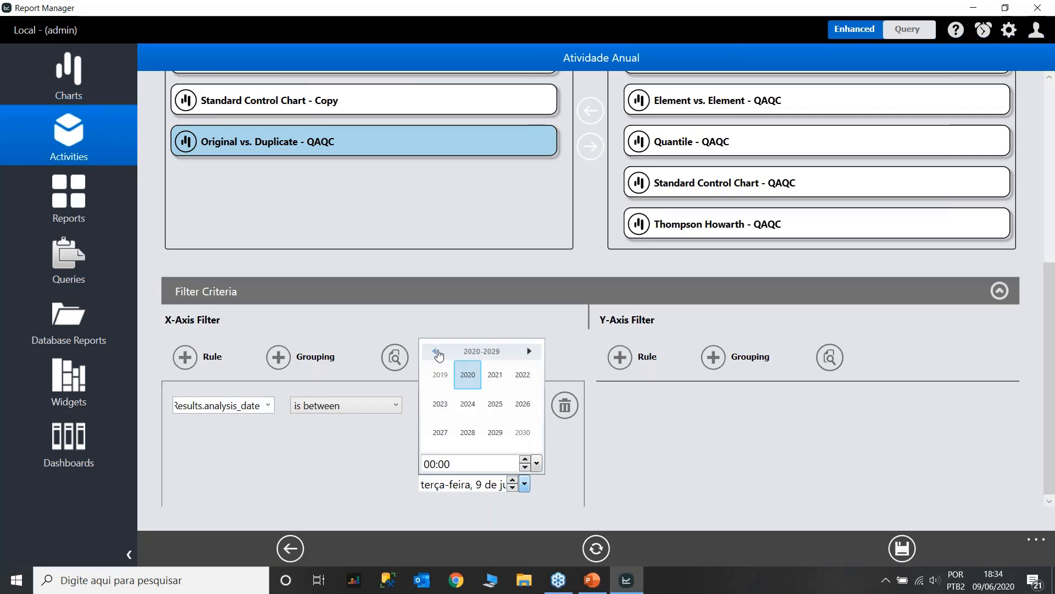
left_click(442, 380)
left_click(442, 380)
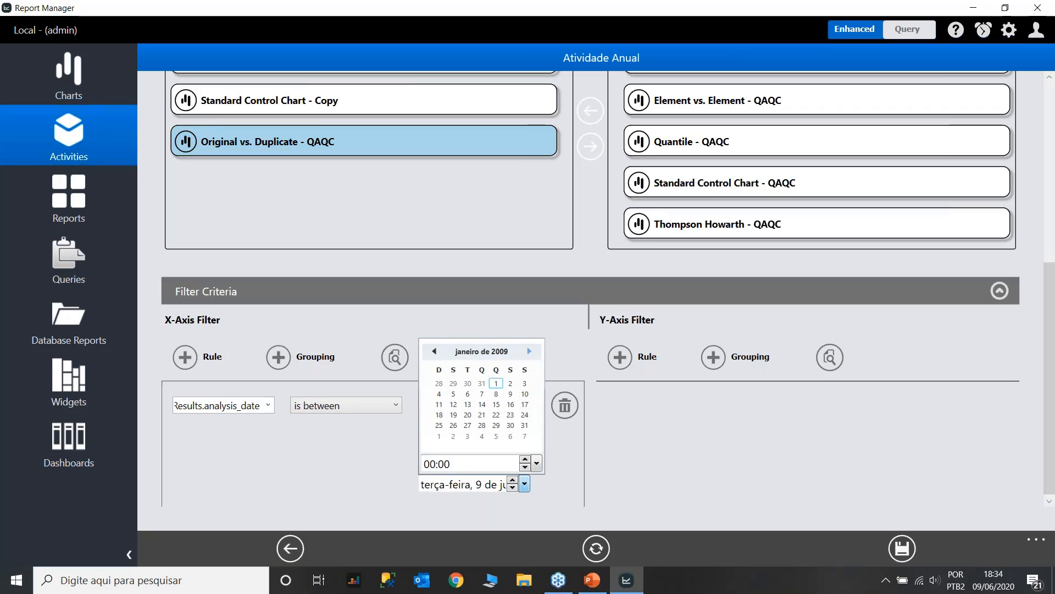
left_click(529, 352)
left_click(529, 351)
left_click(529, 352)
left_click(530, 352)
left_click(529, 352)
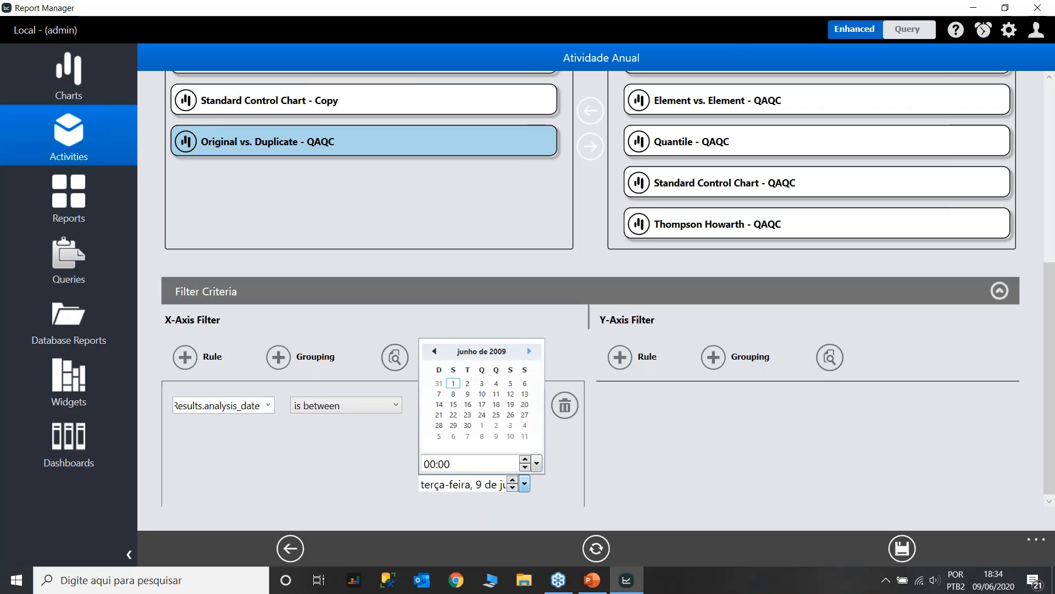
left_click(530, 352)
left_click(530, 352)
left_click(529, 352)
left_click(530, 352)
left_click(530, 352)
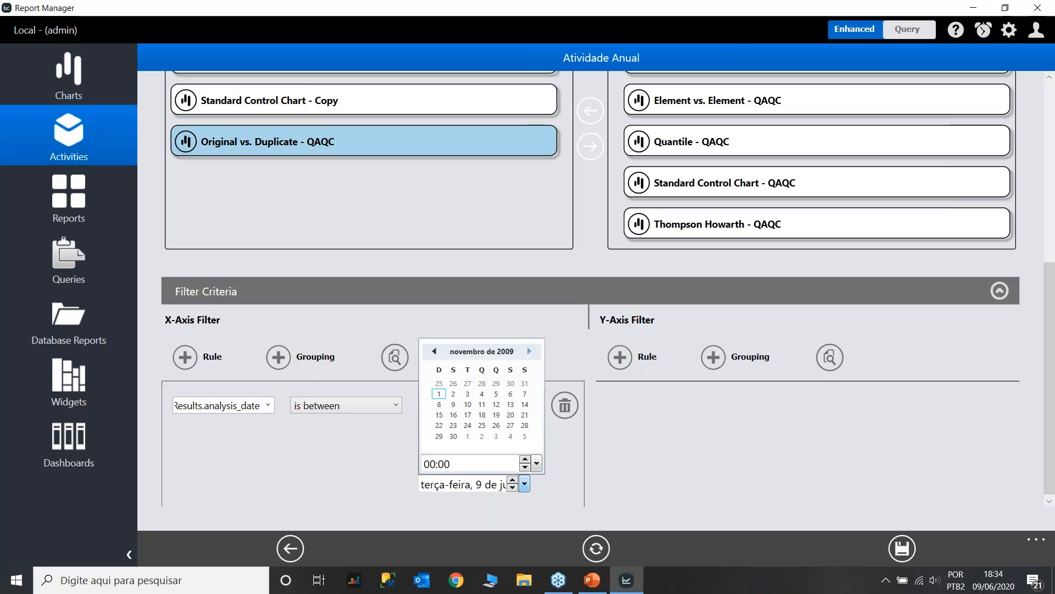
left_click(530, 351)
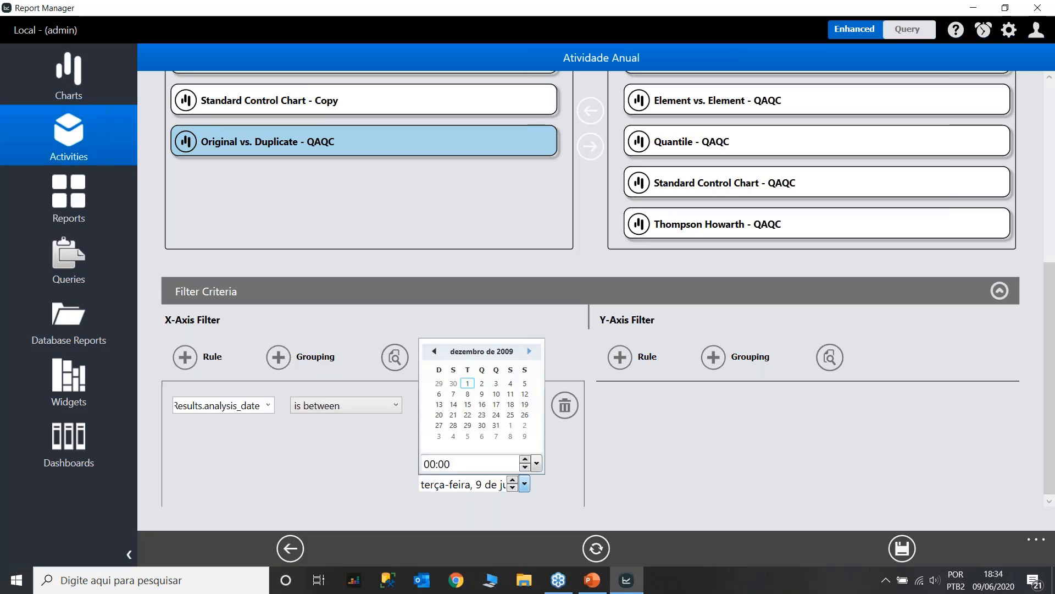
left_click(497, 426)
left_click(576, 447)
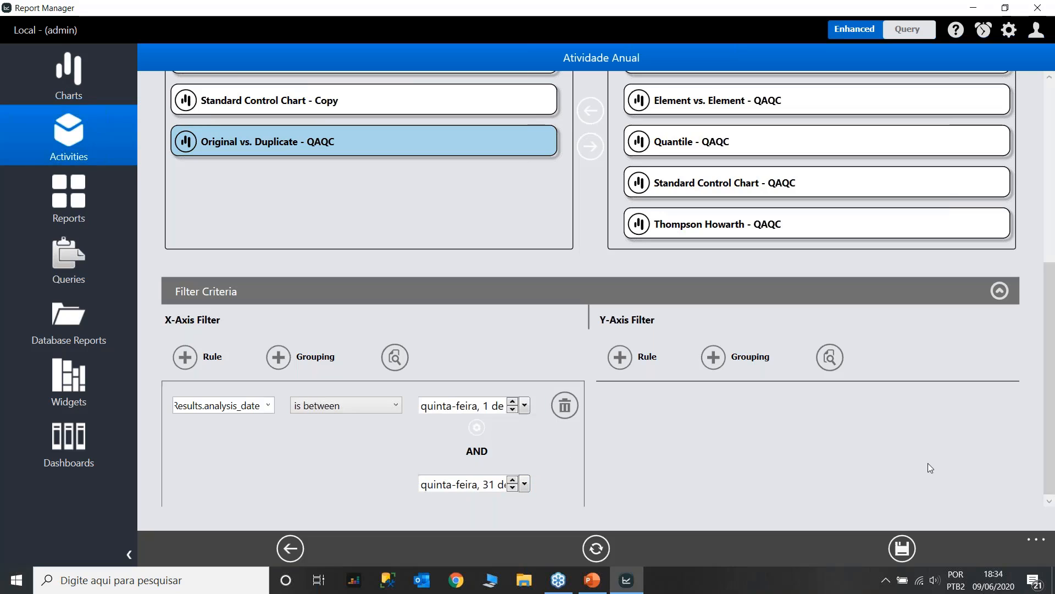
Generate the charts of the "Atividade Anual" activity with the analysis date filter applied.
left_click(1050, 500)
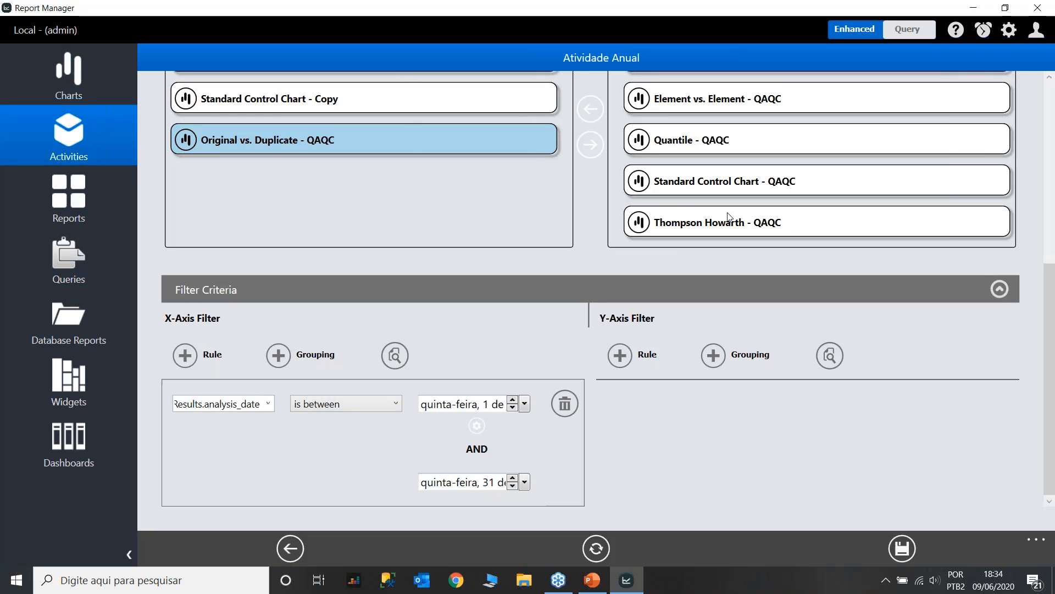
left_click_drag(1053, 276, 1053, 229)
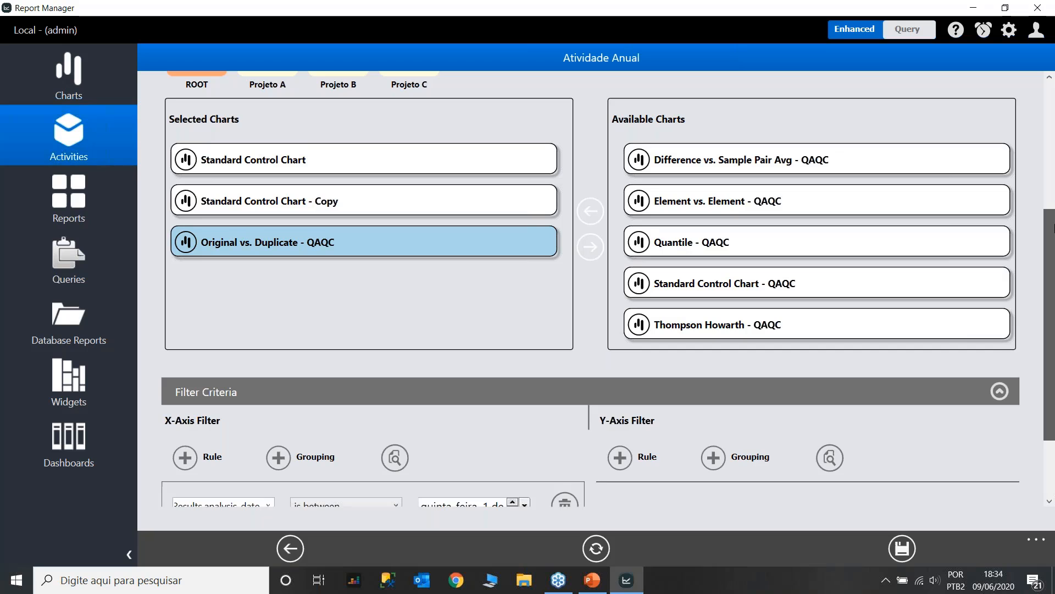
scroll(1053, 230, "down", 4)
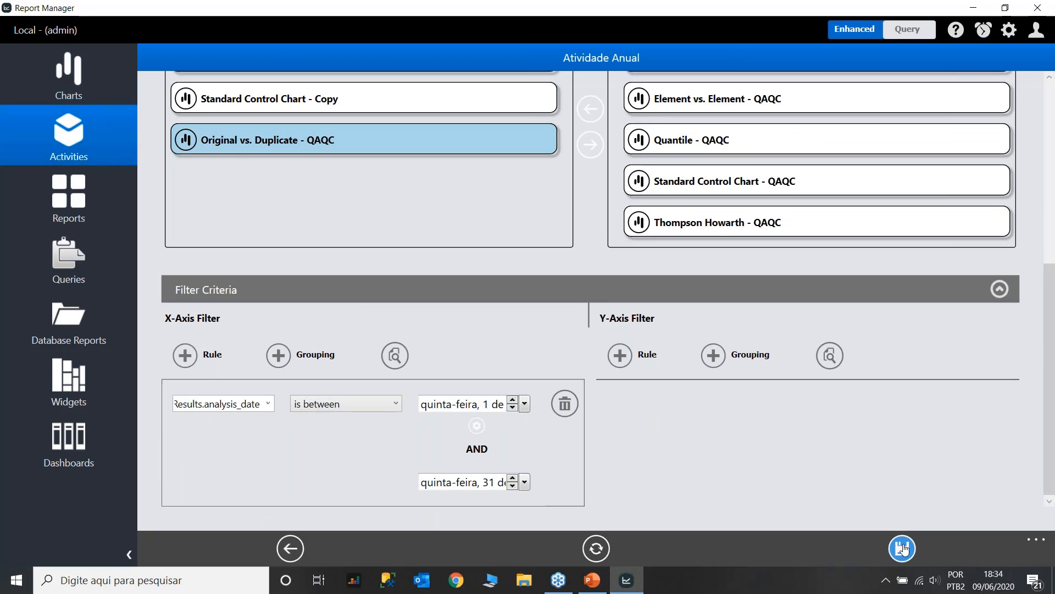
left_click(598, 549)
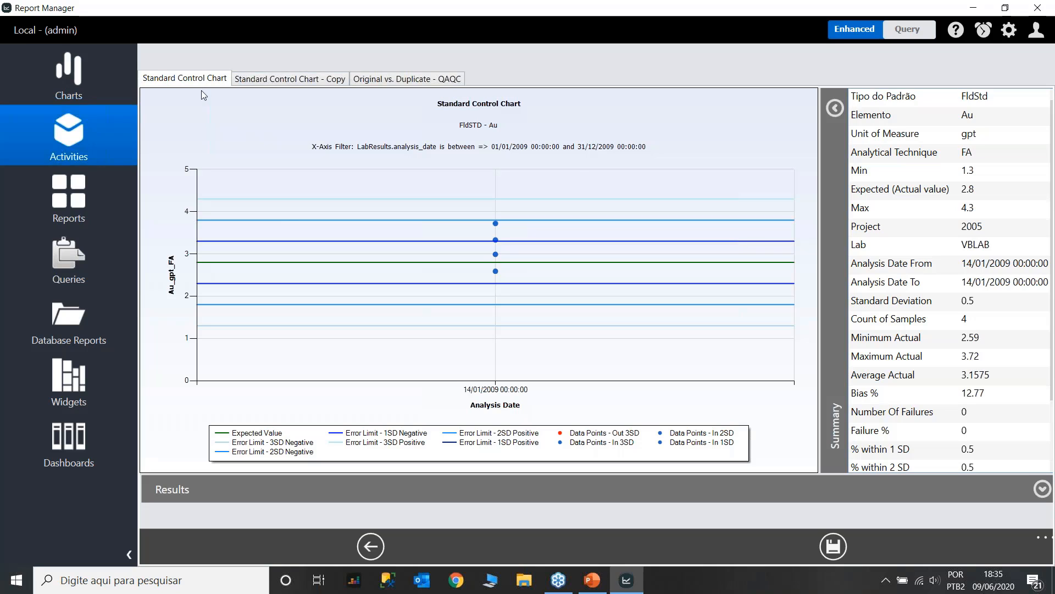
Examine the generated Standard Control Chart, its copy and the Original vs. Duplicate - QAQC chart, and return to the activity setup.
left_click(267, 80)
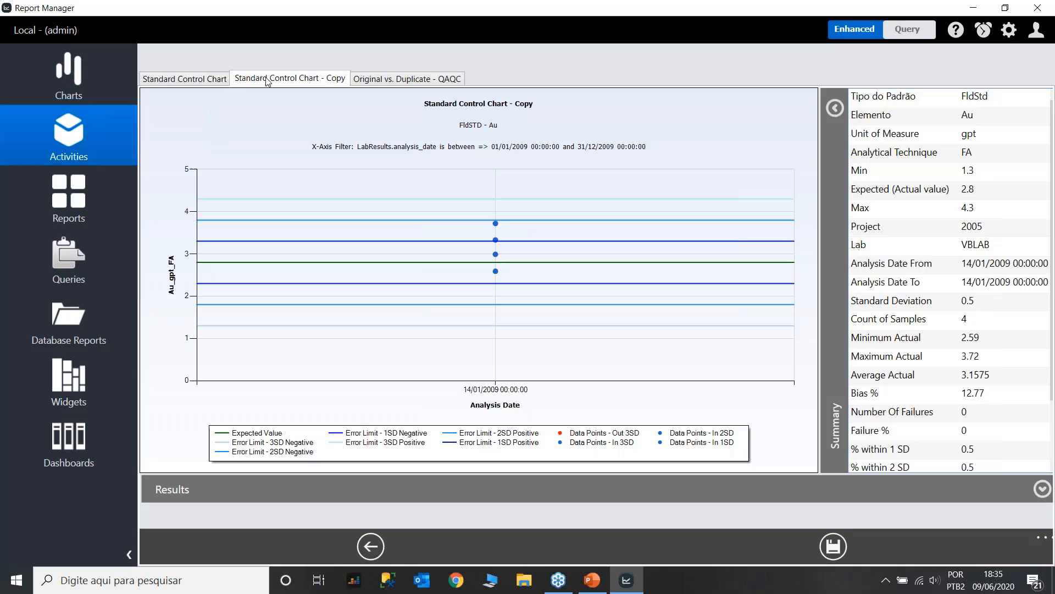
left_click(217, 83)
left_click(261, 83)
left_click(399, 82)
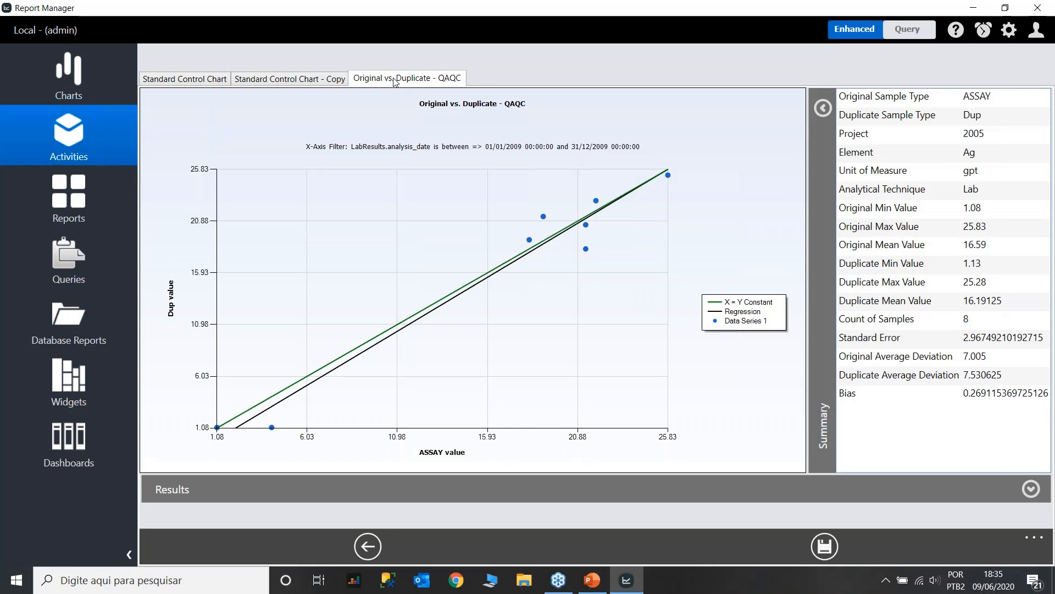
left_click(185, 80)
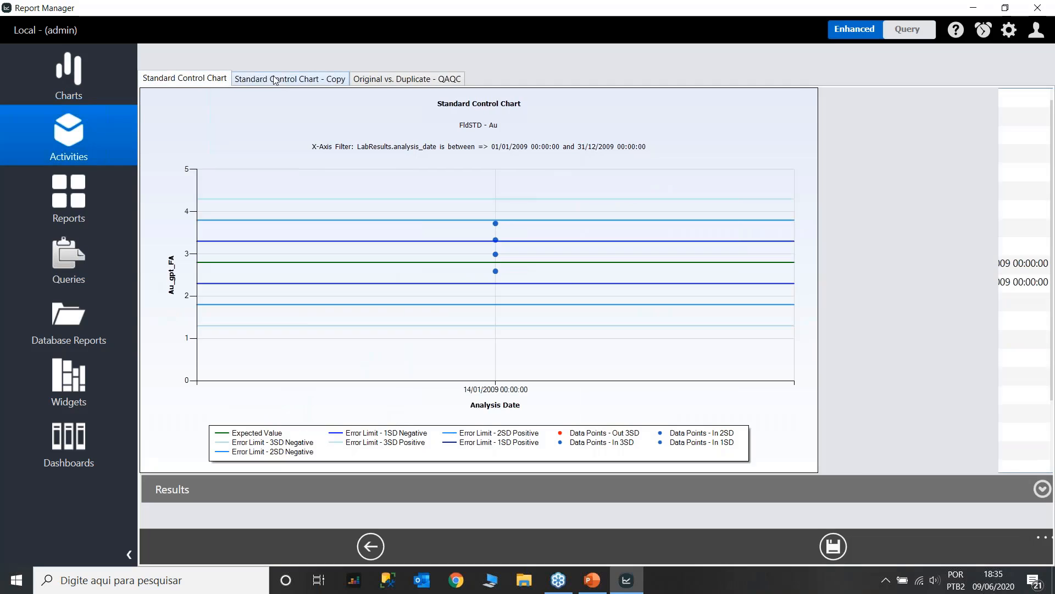
left_click(286, 80)
left_click(356, 81)
left_click(244, 82)
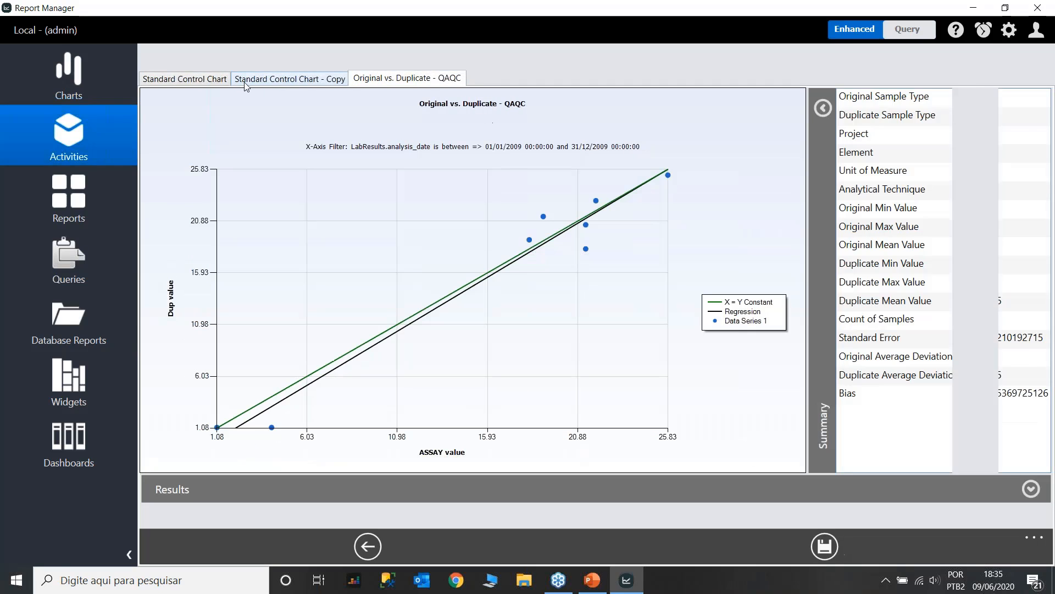
left_click(208, 82)
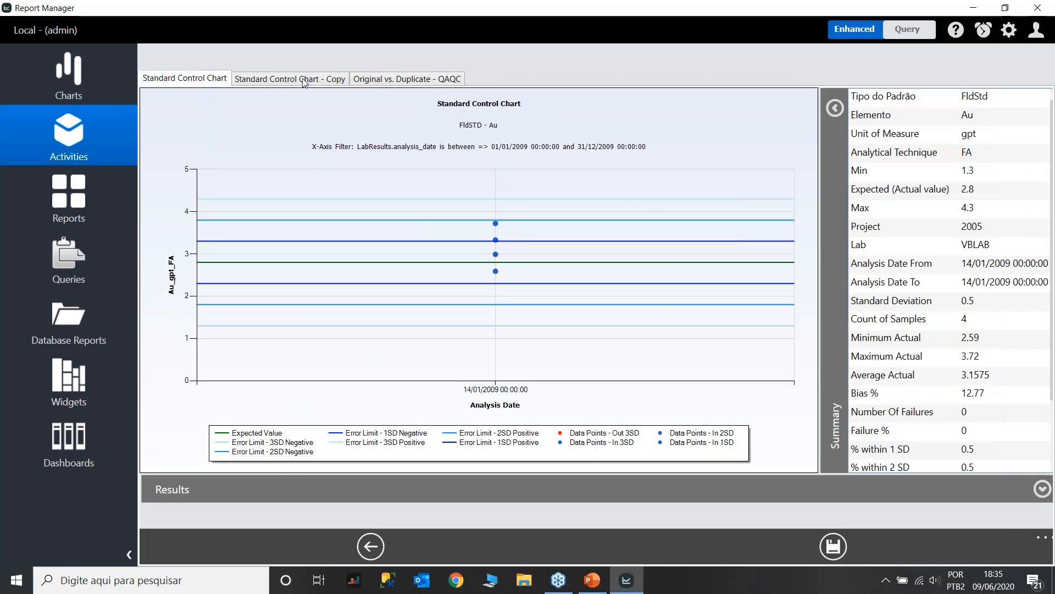
left_click(367, 81)
left_click(330, 81)
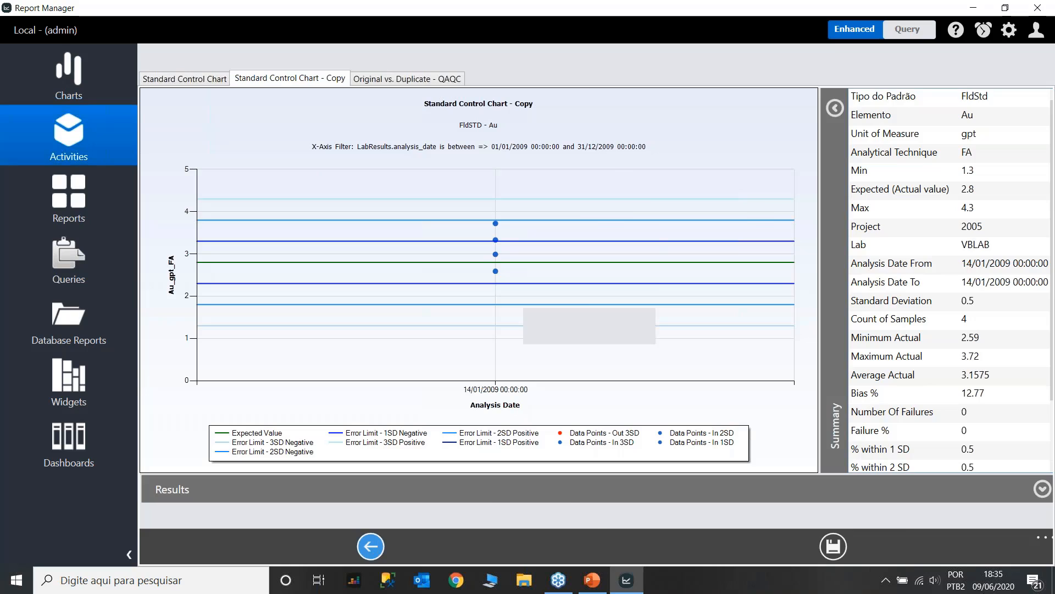
left_click(370, 545)
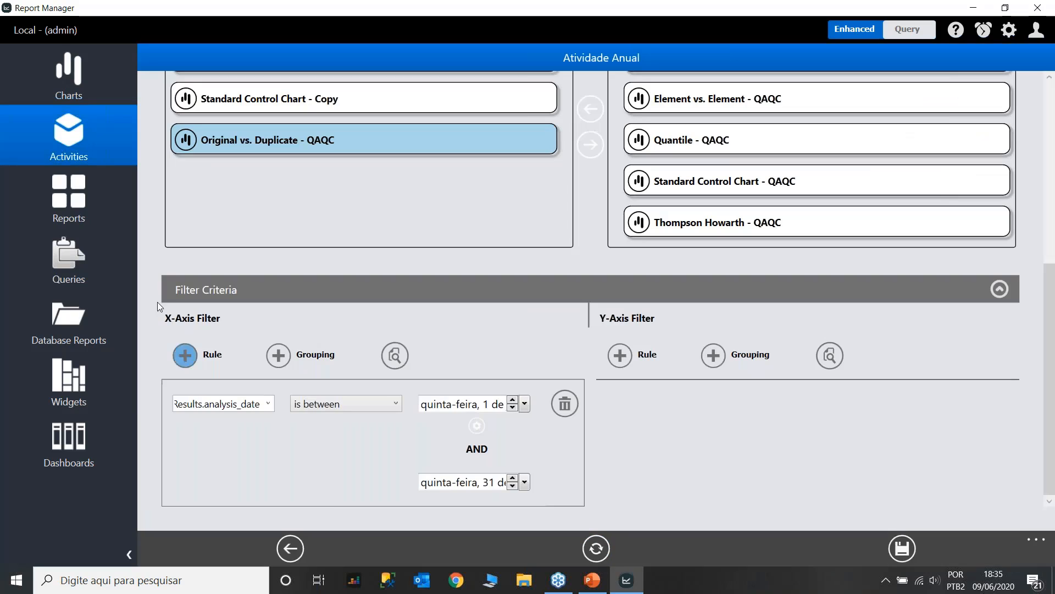
Create a new report named "Report Anual".
left_click(65, 207)
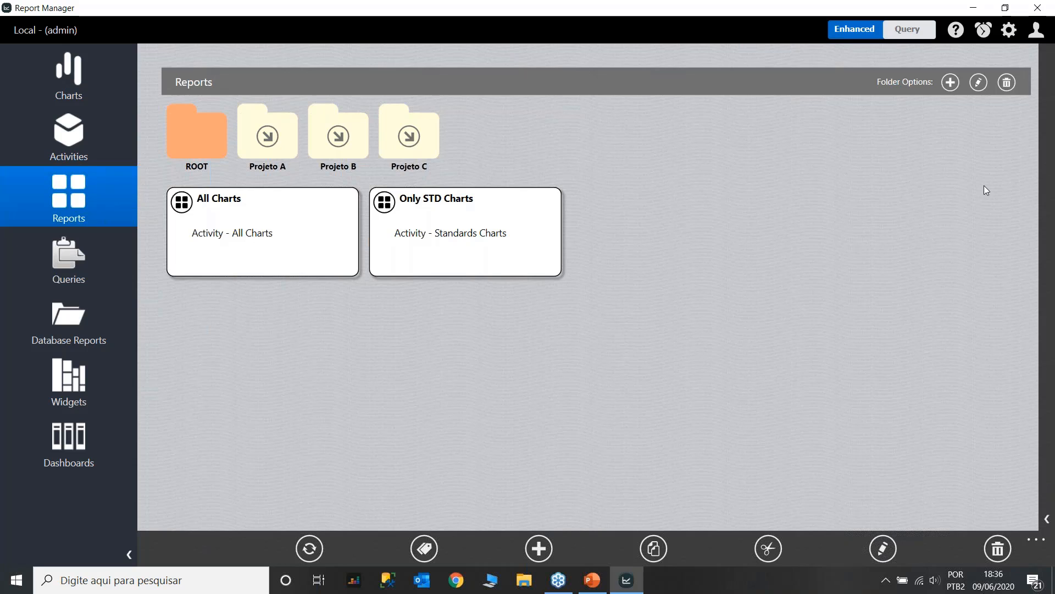
left_click(538, 548)
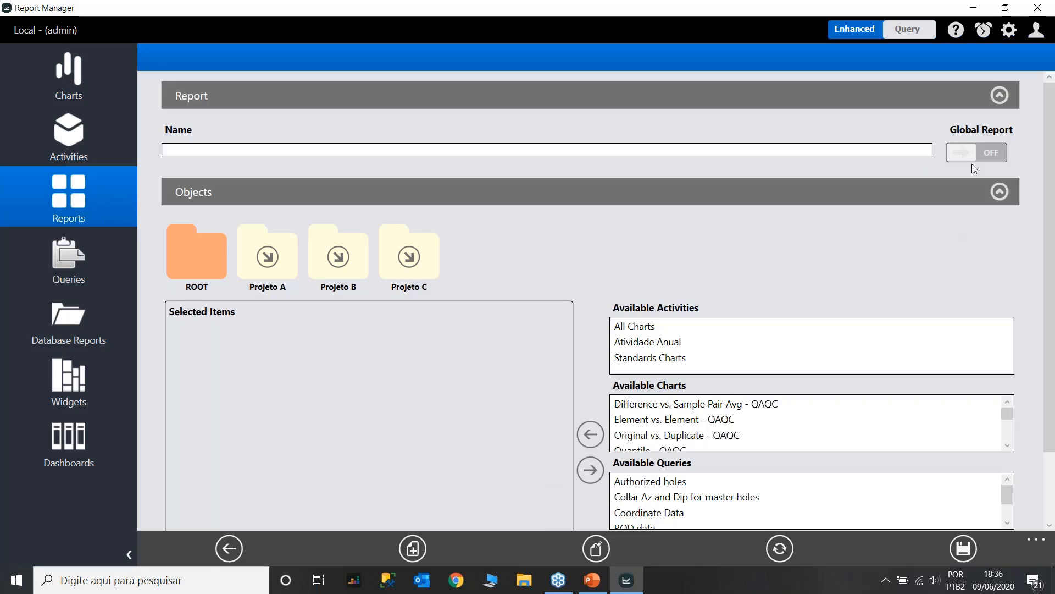
left_click(483, 149)
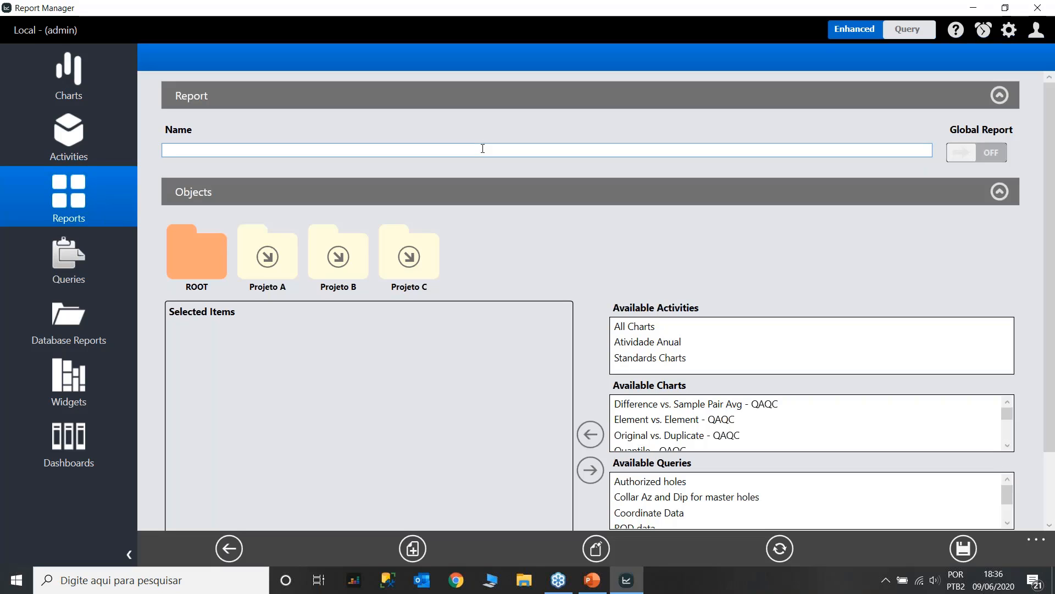
type("Report Anual")
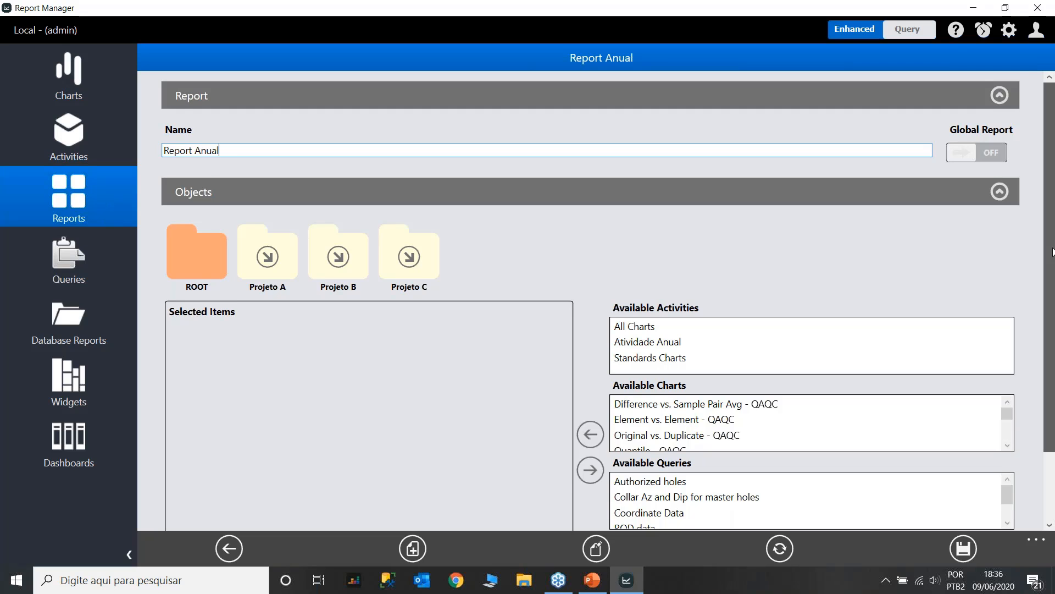
Add the activity "Atividade Anual" and the chart "Element vs. Element - QAQC" to the report's selected items.
scroll(1052, 280, "down", 1)
scroll(1051, 280, "down", 2)
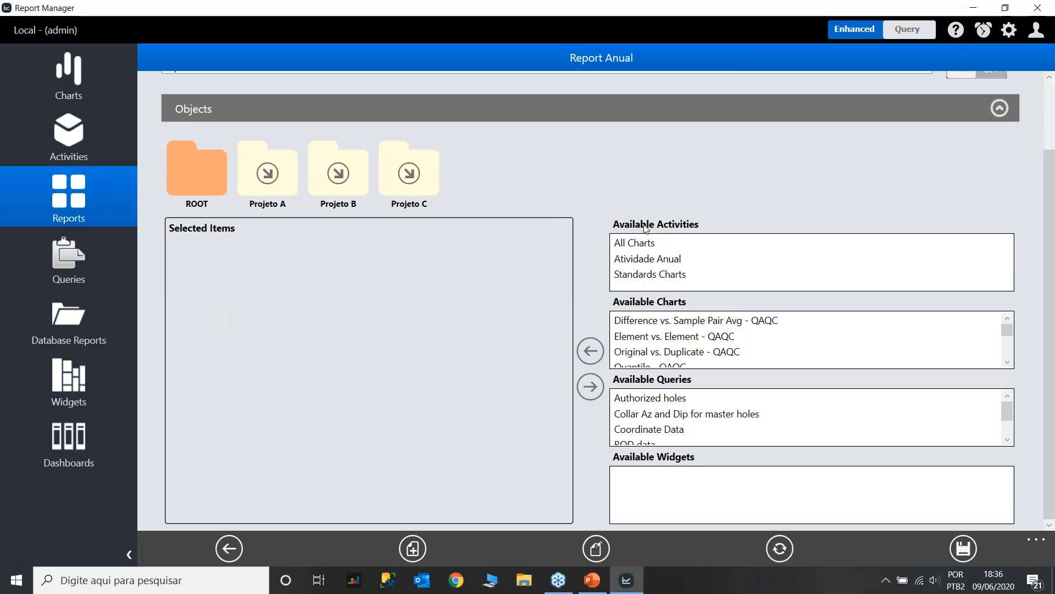
left_click(643, 260)
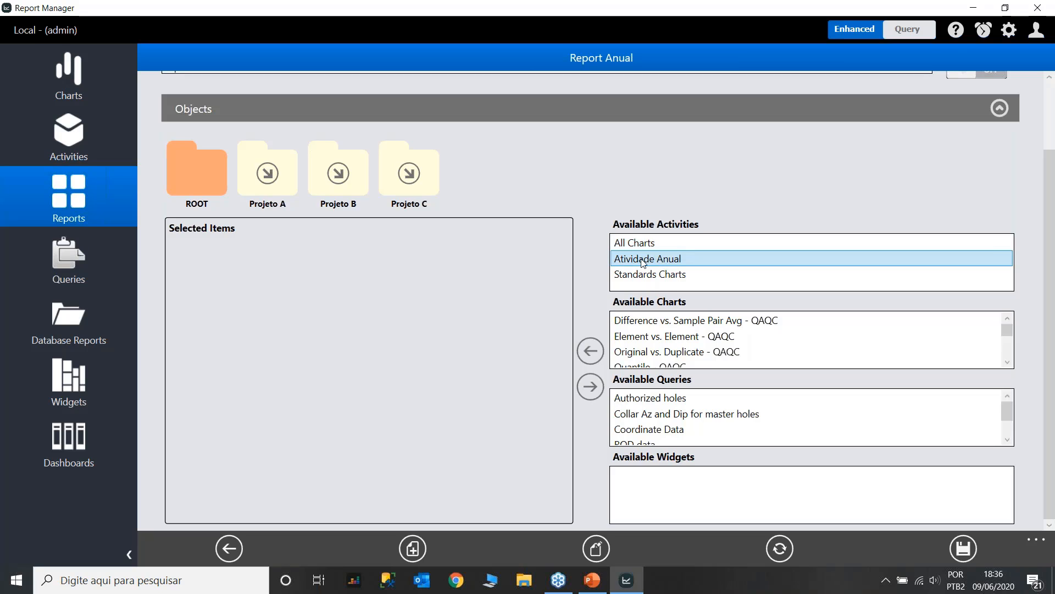
left_click(591, 351)
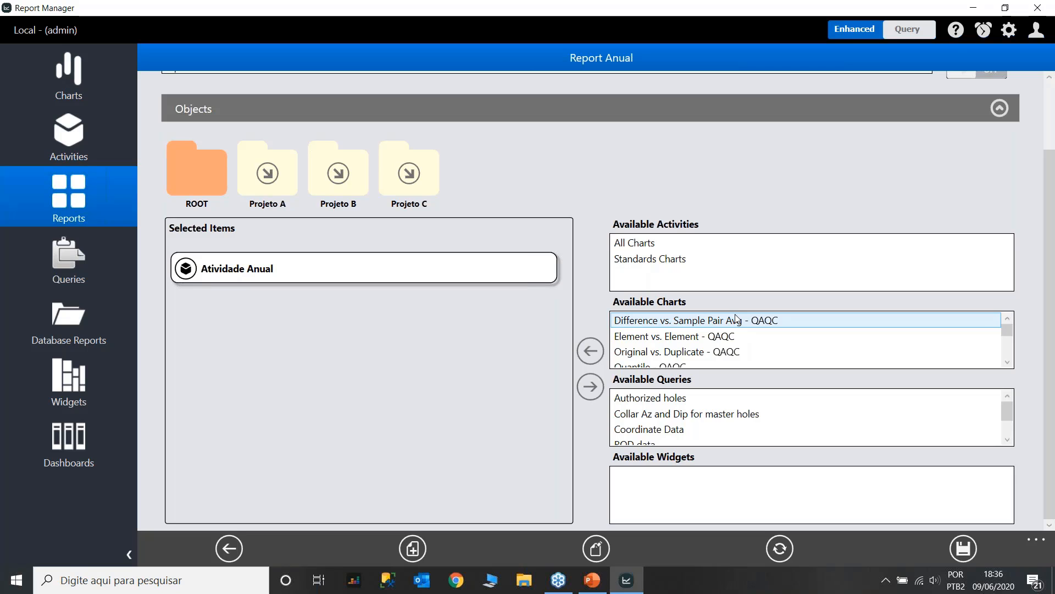
left_click(672, 337)
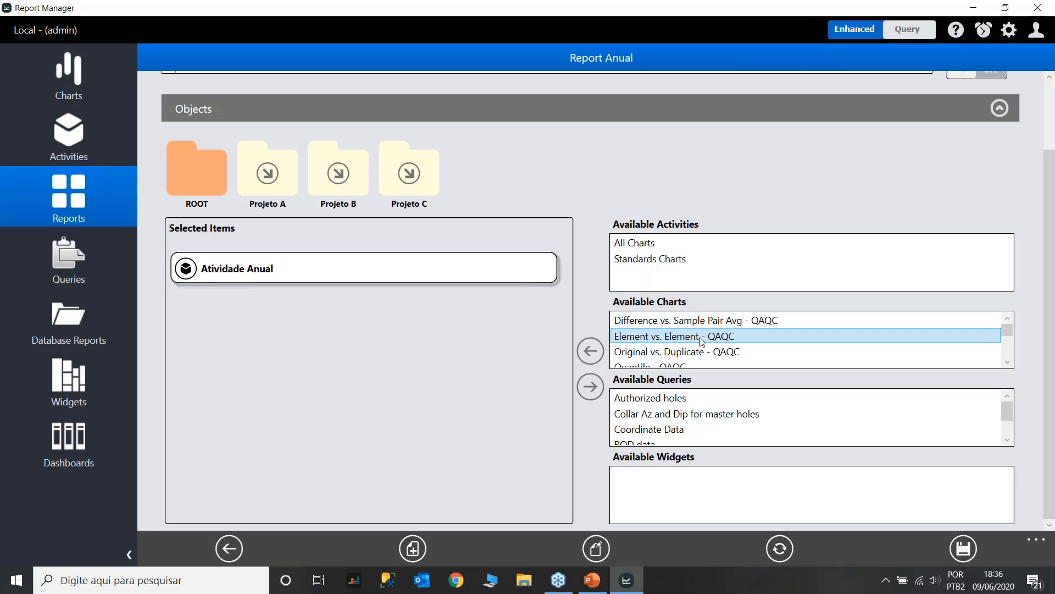
left_click(596, 354)
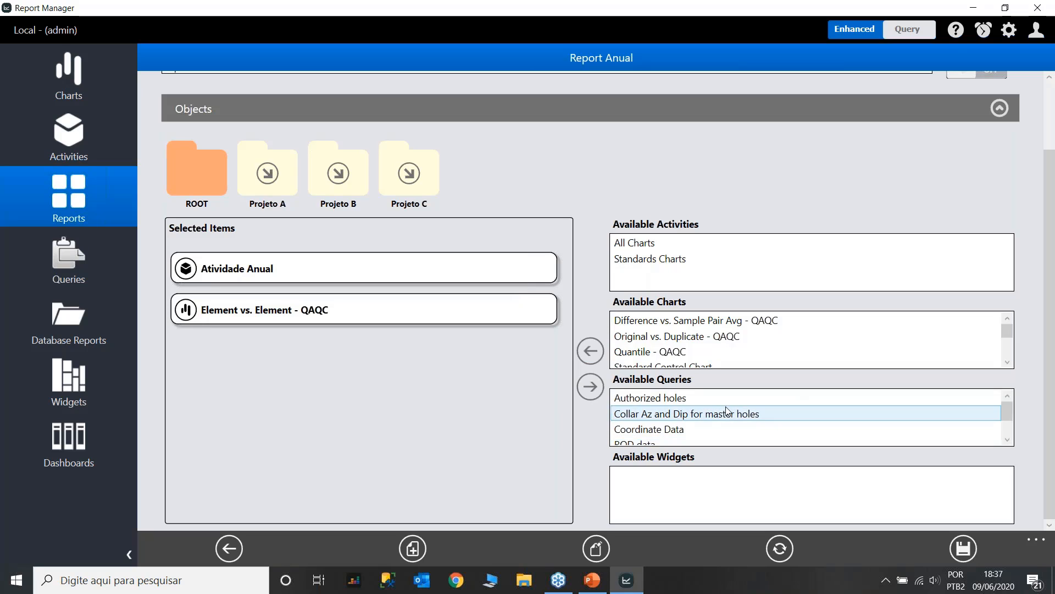
Add the query "Sample Results" to the report's selected items.
scroll(664, 430, "down", 1)
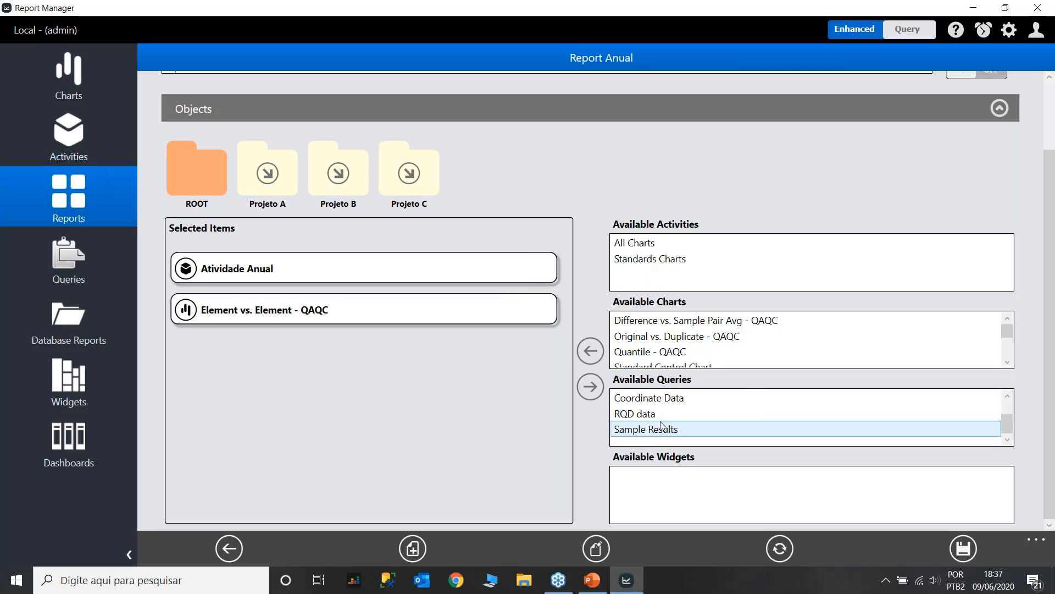
left_click(664, 434)
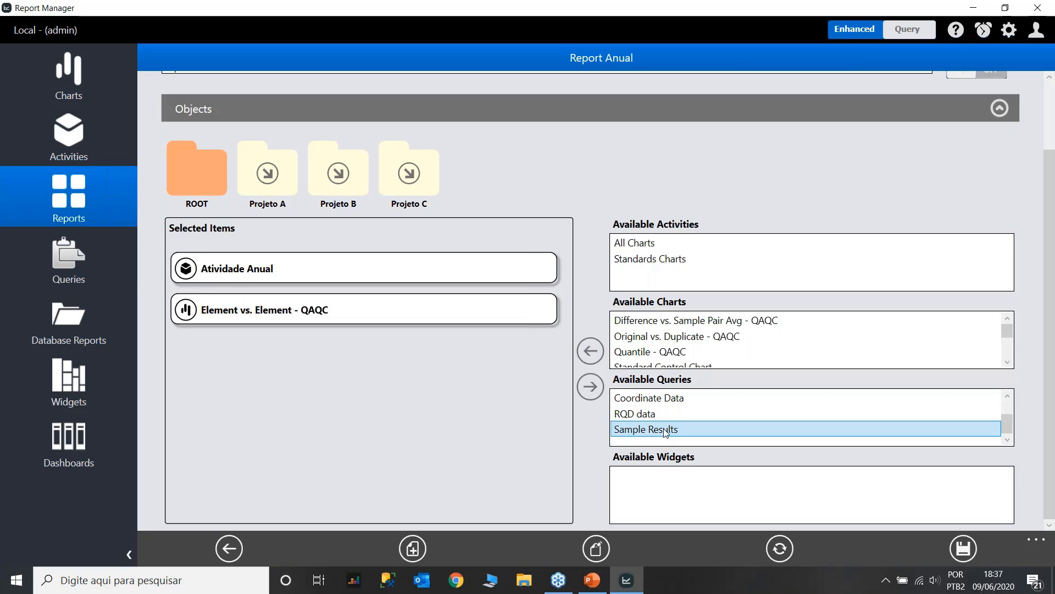
left_click(664, 432)
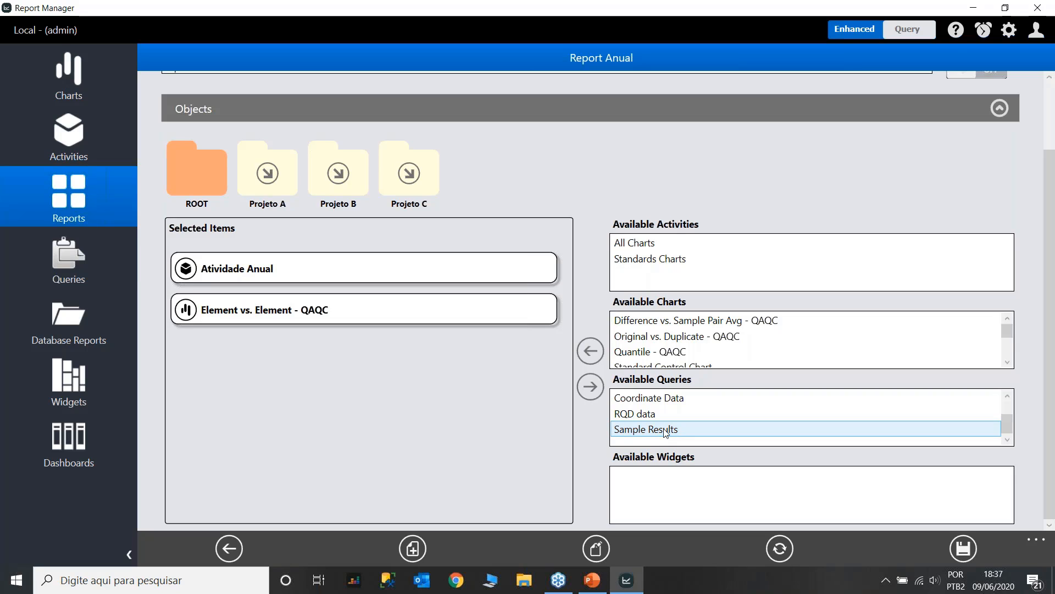
left_click(634, 434)
left_click(591, 353)
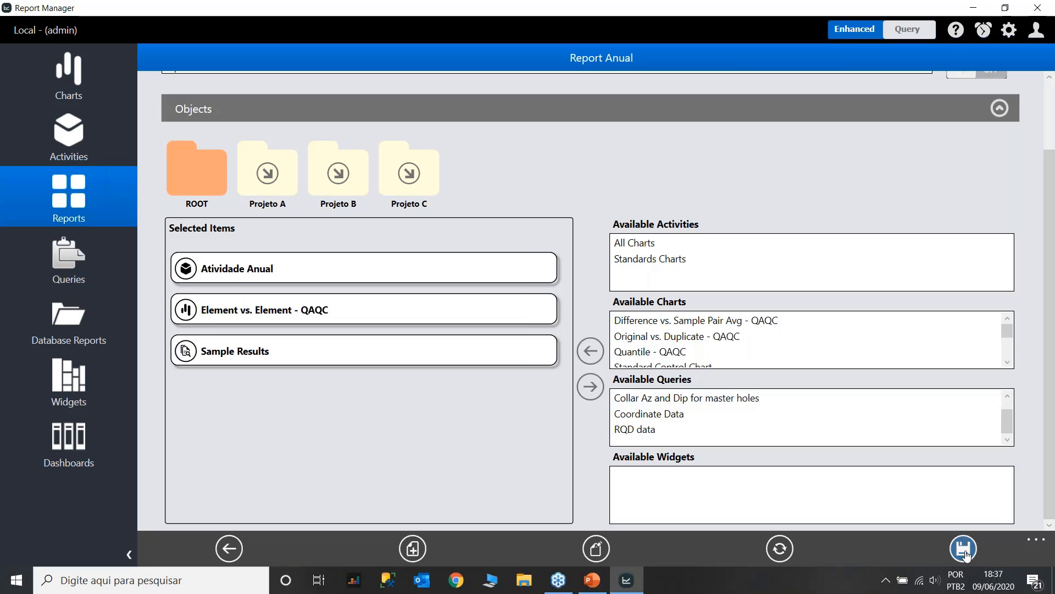
Generate "Report Anual" in Word output format as "Report Anual_09-06-2020.docx" and open the finished document.
left_click(780, 549)
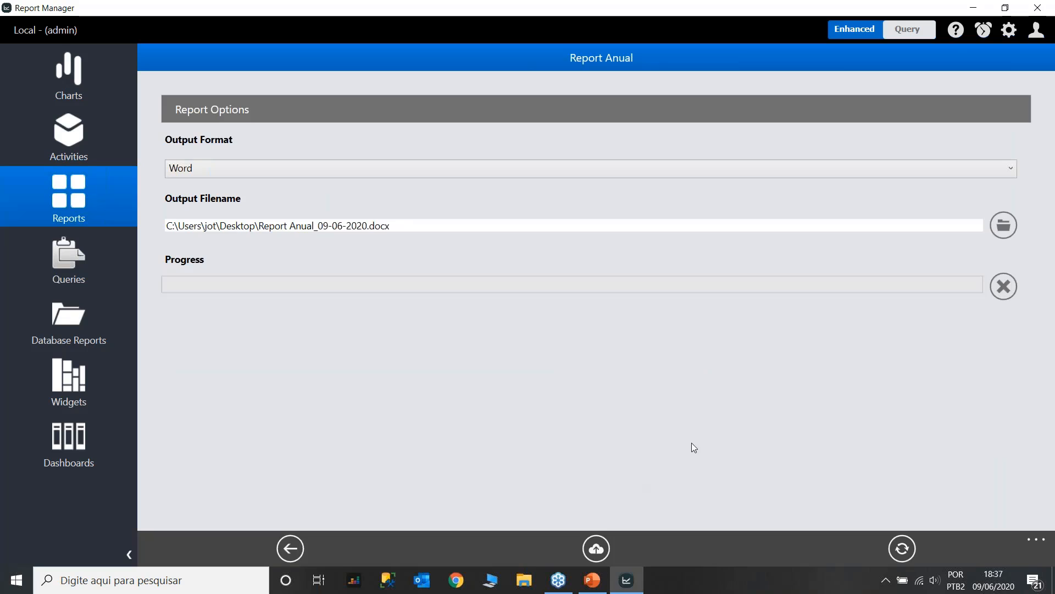
left_click(999, 168)
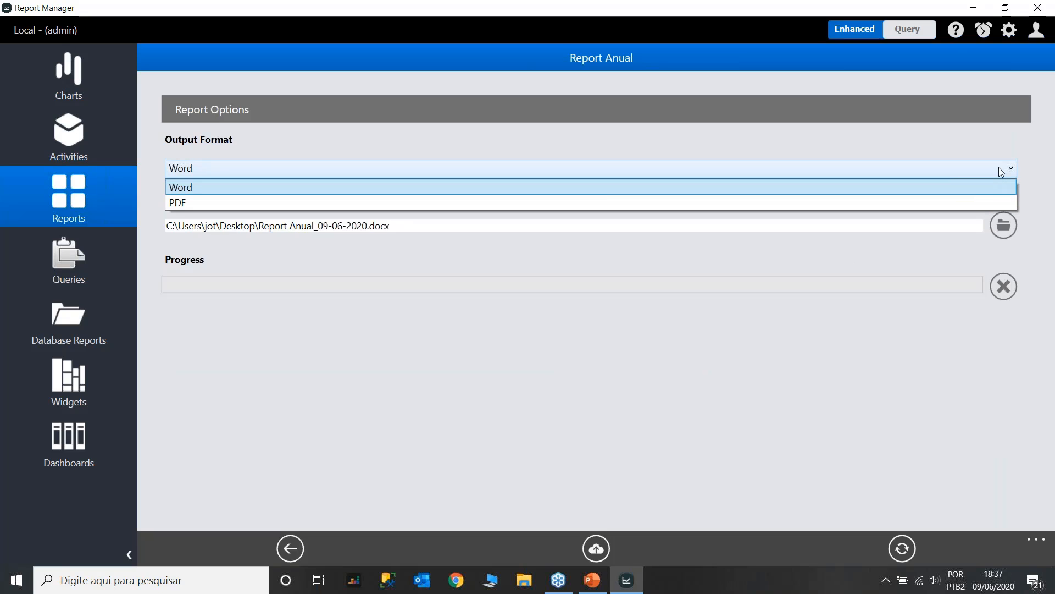
left_click(998, 167)
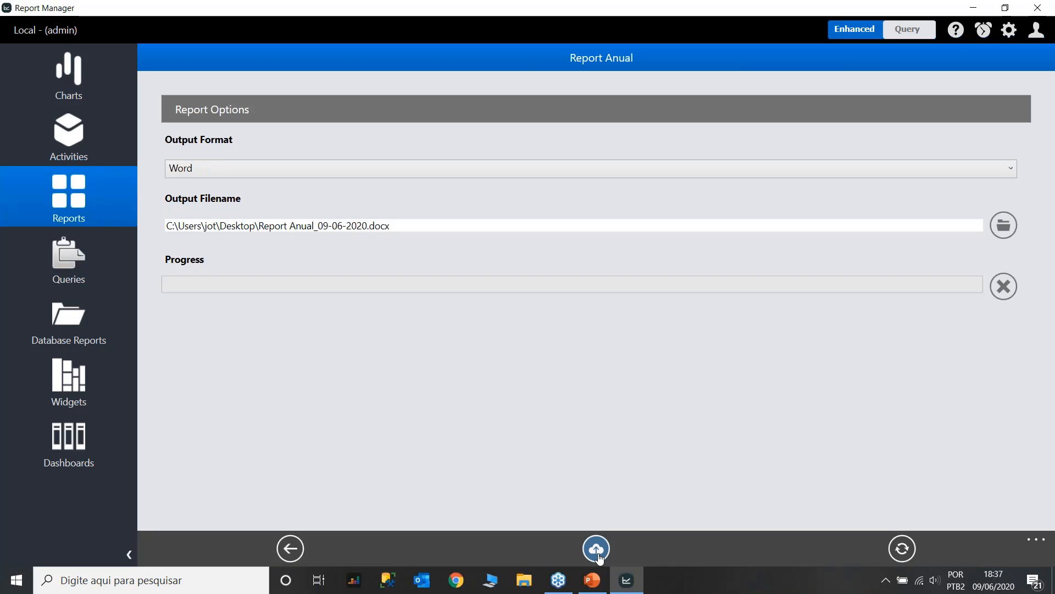
left_click(902, 549)
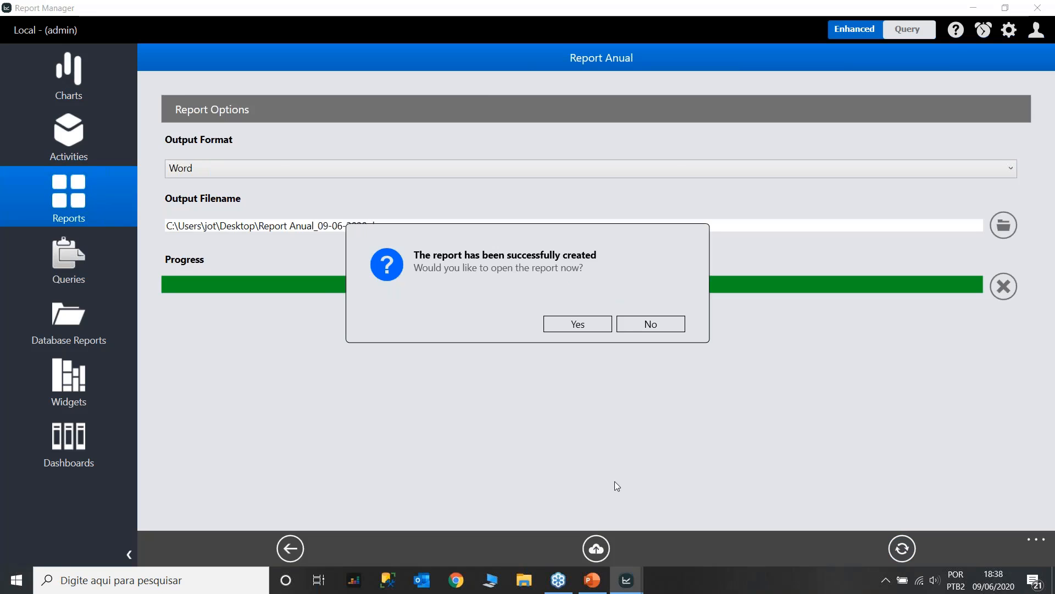
left_click(563, 324)
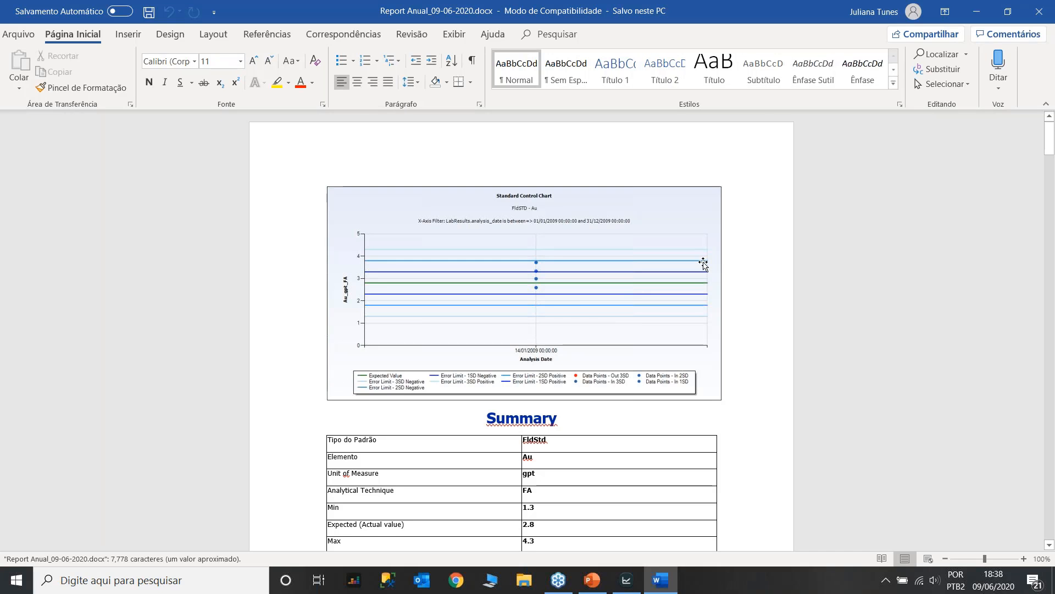
Examine the Standard Control Chart at the start of the Word report, with its Summary and Result Data tables.
scroll(772, 229, "down", 2)
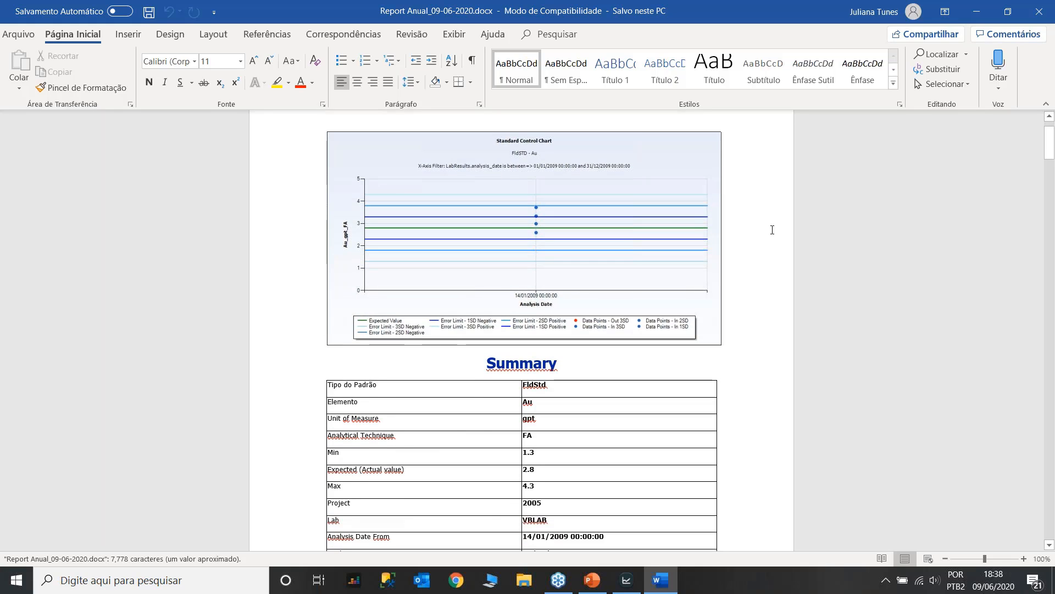
scroll(534, 266, "up", 2)
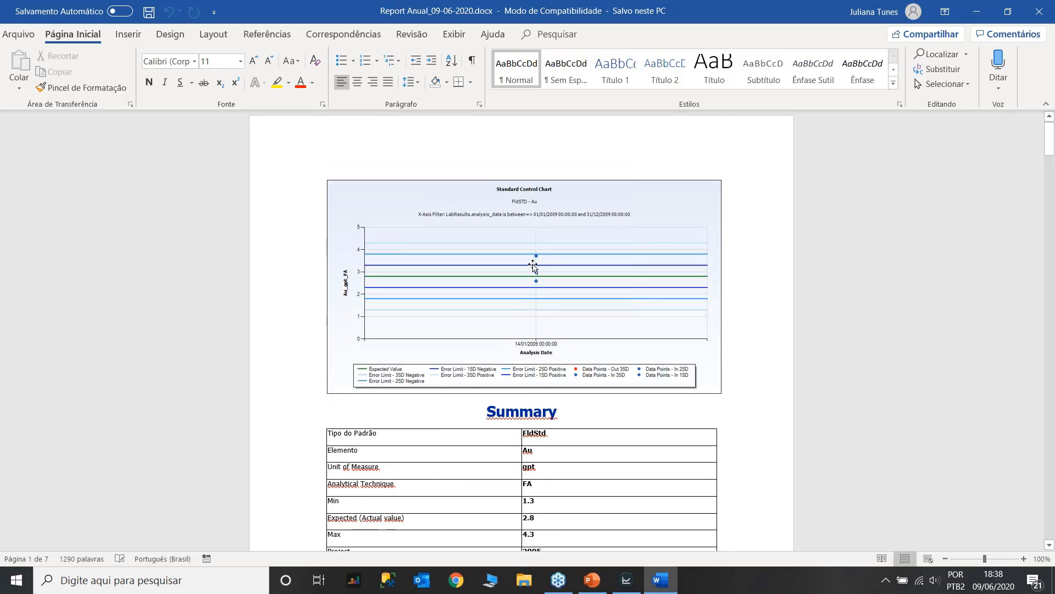
scroll(534, 266, "down", 2)
scroll(542, 214, "up", 2)
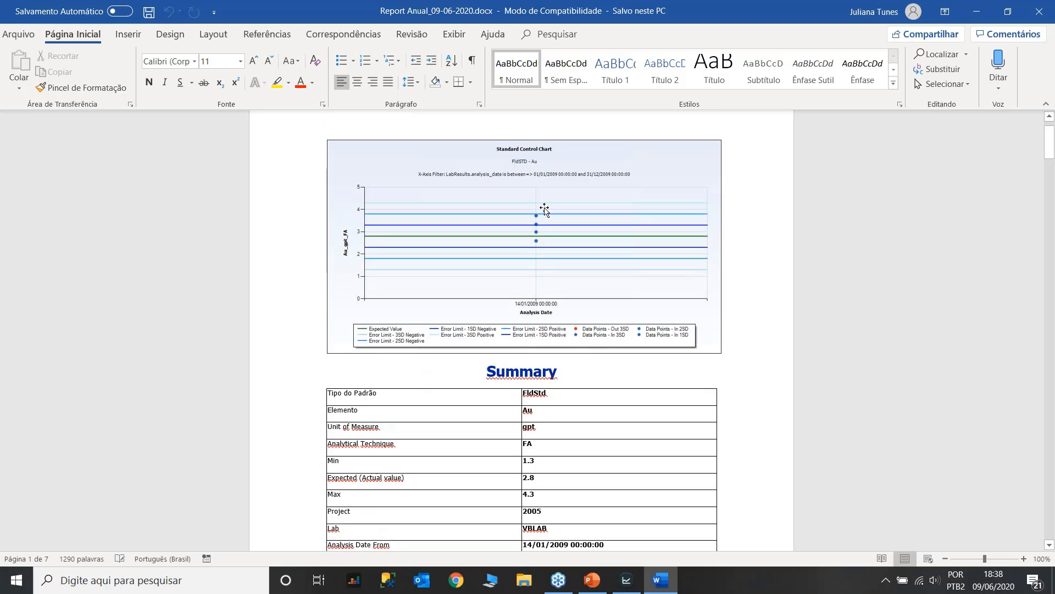
scroll(550, 278, "down", 2)
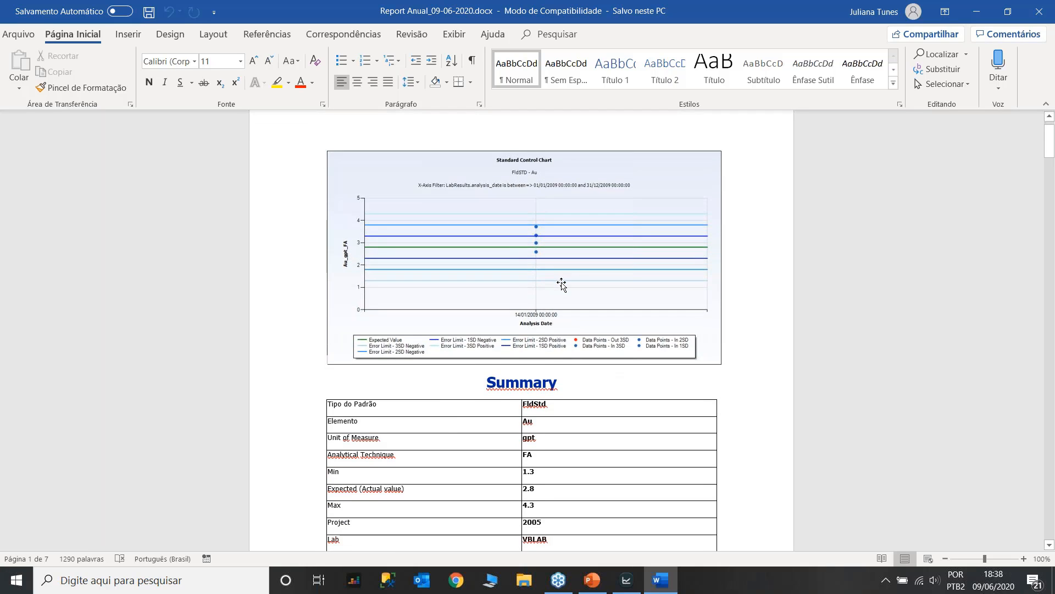
scroll(562, 283, "down", 10)
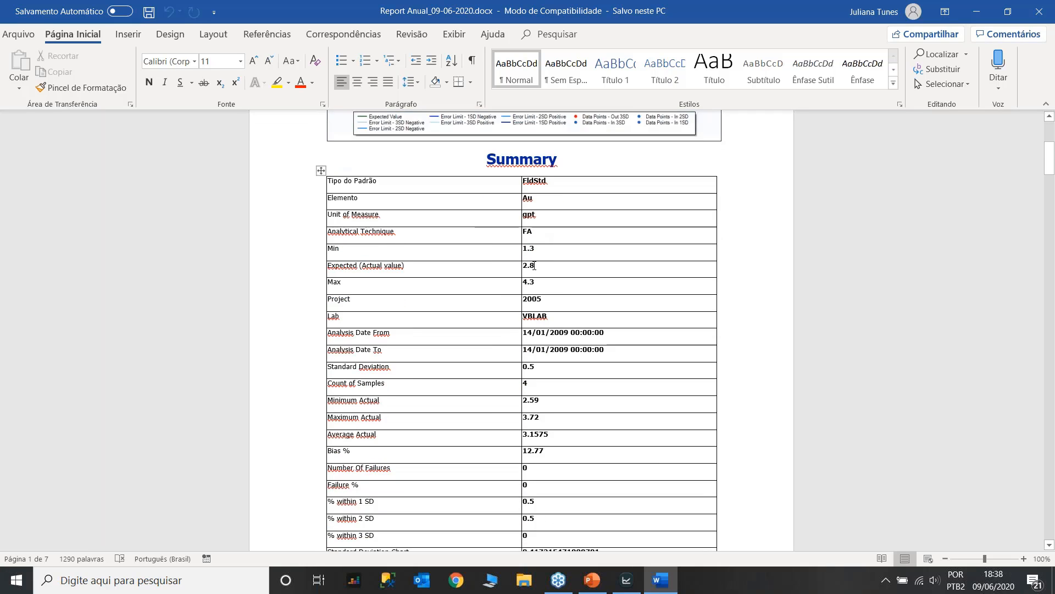
scroll(535, 266, "up", 3)
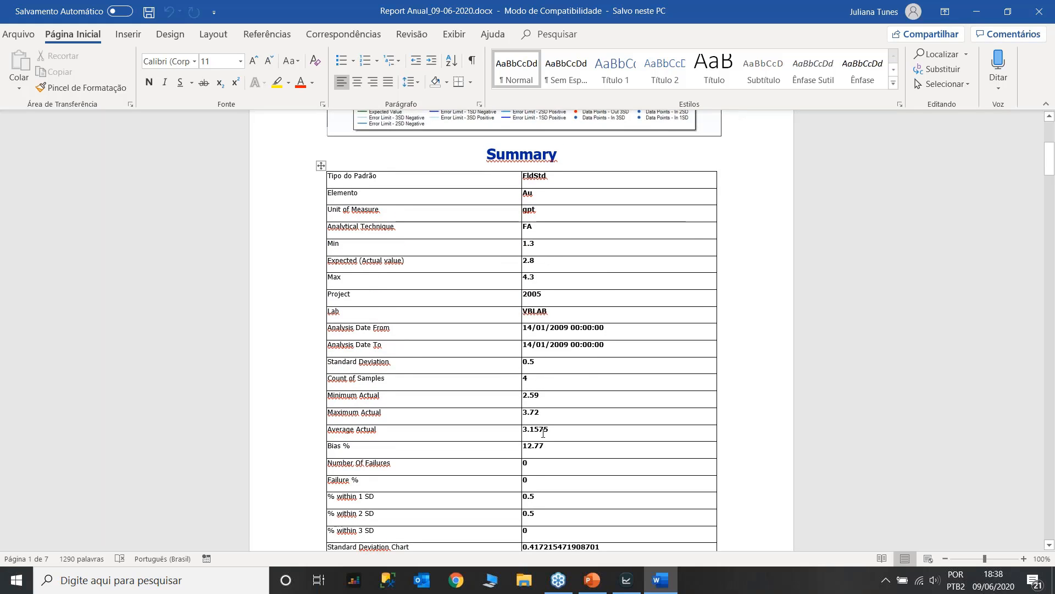
scroll(603, 452, "down", 3)
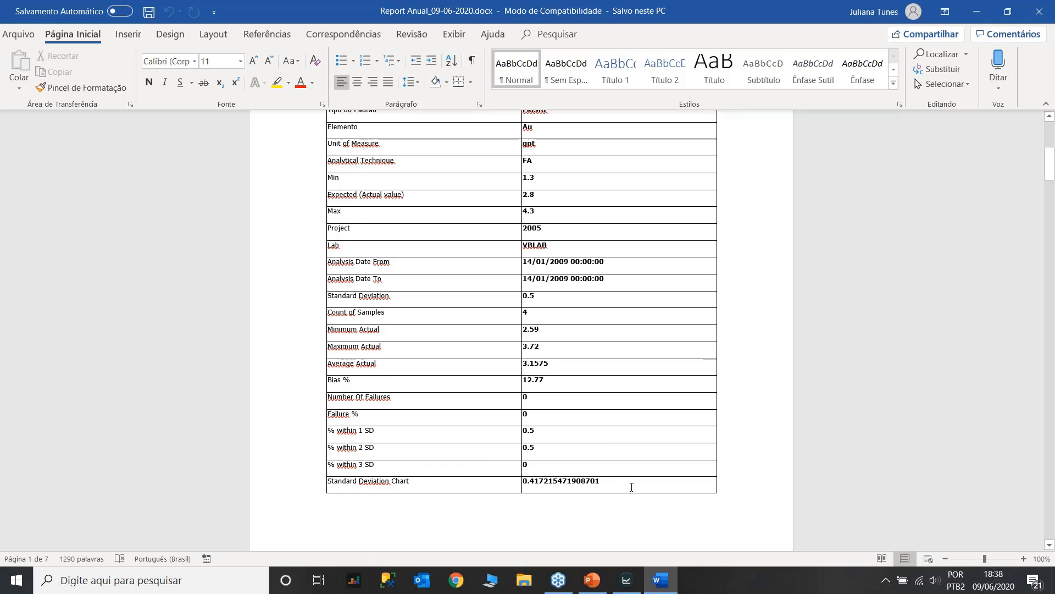
scroll(480, 467, "up", 4)
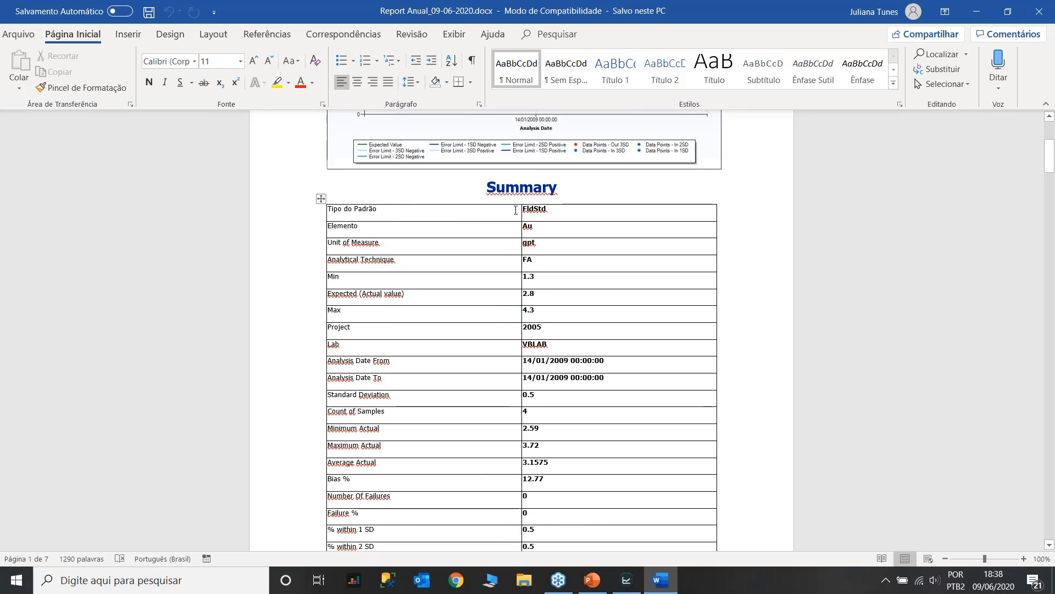
scroll(581, 237, "down", 12)
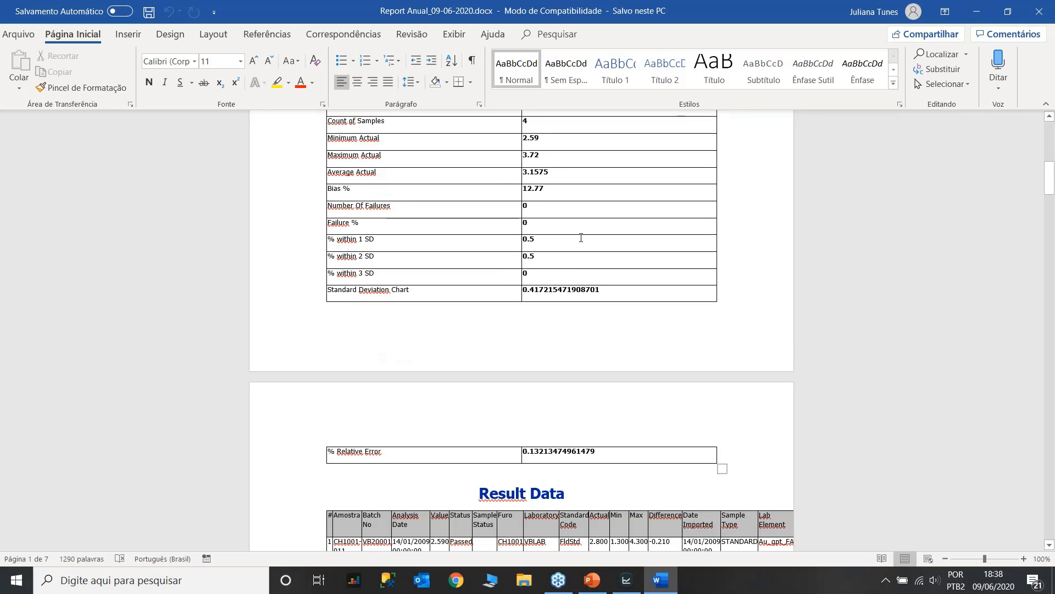
scroll(581, 237, "down", 8)
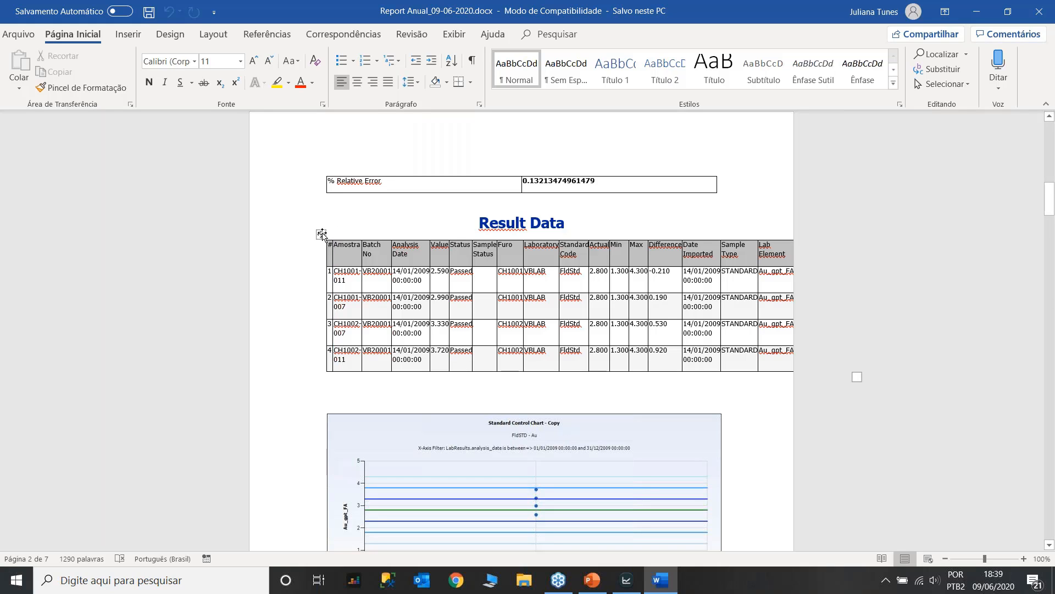
left_click(322, 233)
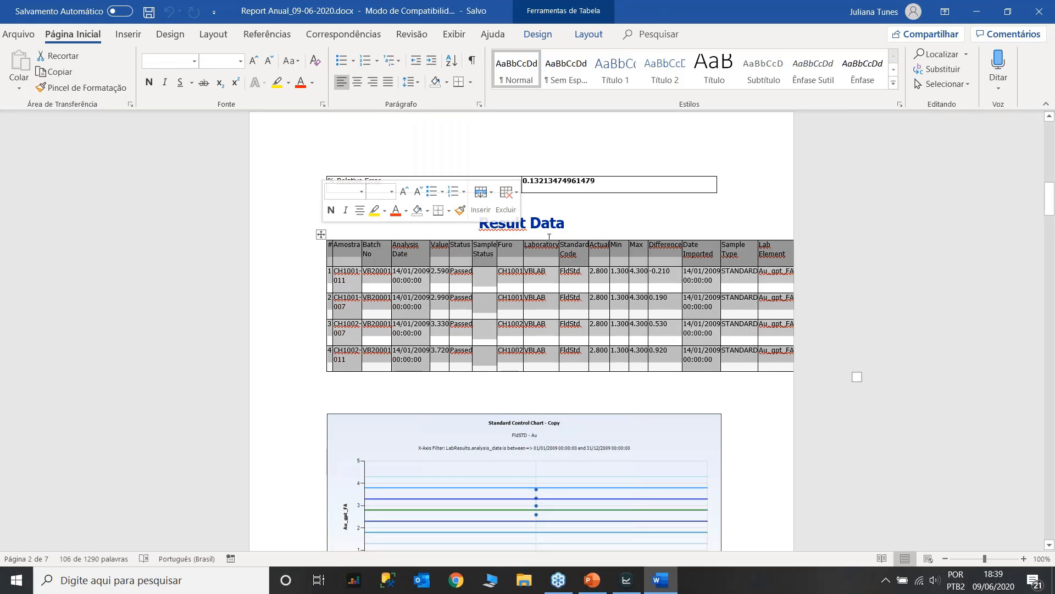
Review the "Standard Control Chart - Copy" and "Original vs. Duplicate - QAQC" sections of the Word report, including their tables.
scroll(549, 237, "down", 4)
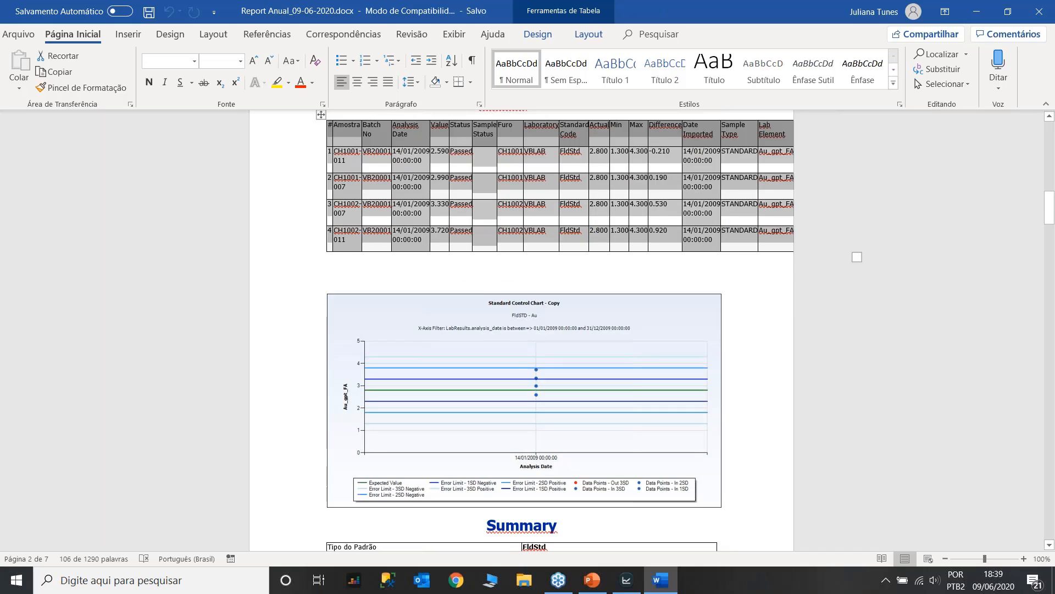
scroll(550, 330, "down", 4)
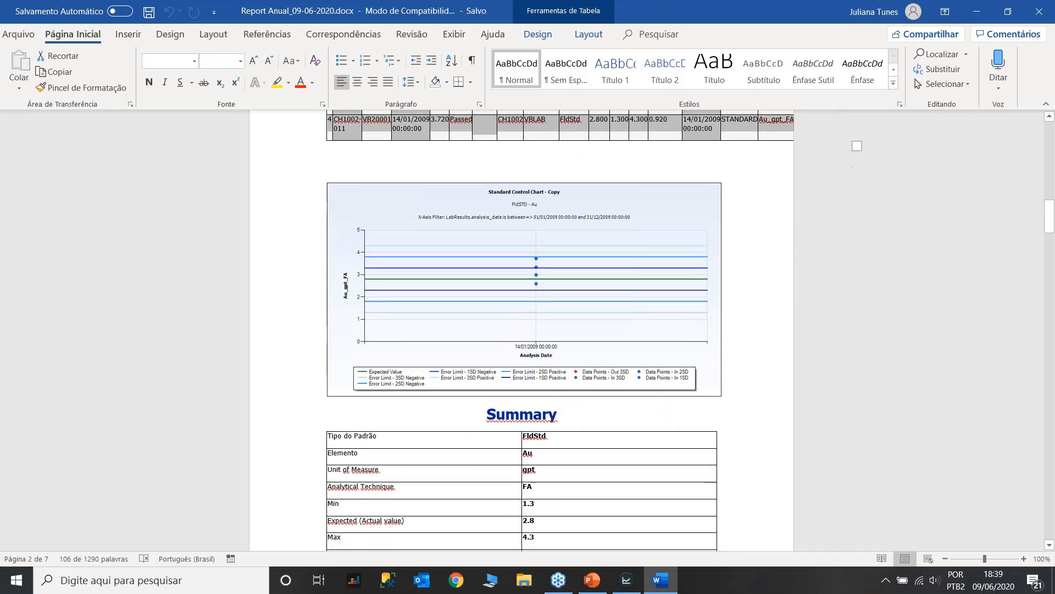
scroll(549, 330, "down", 16)
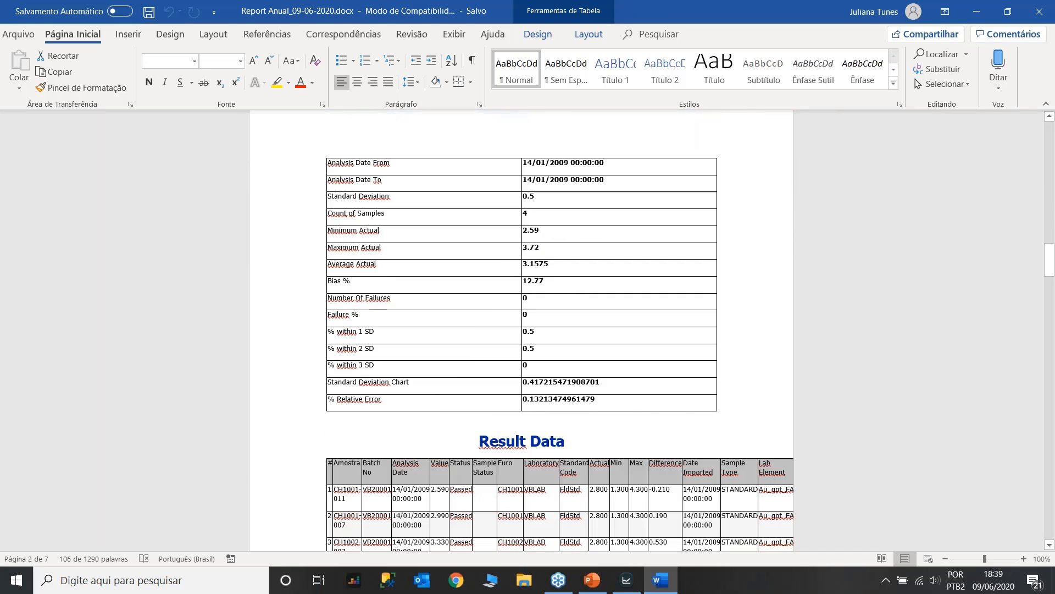
scroll(549, 330, "down", 15)
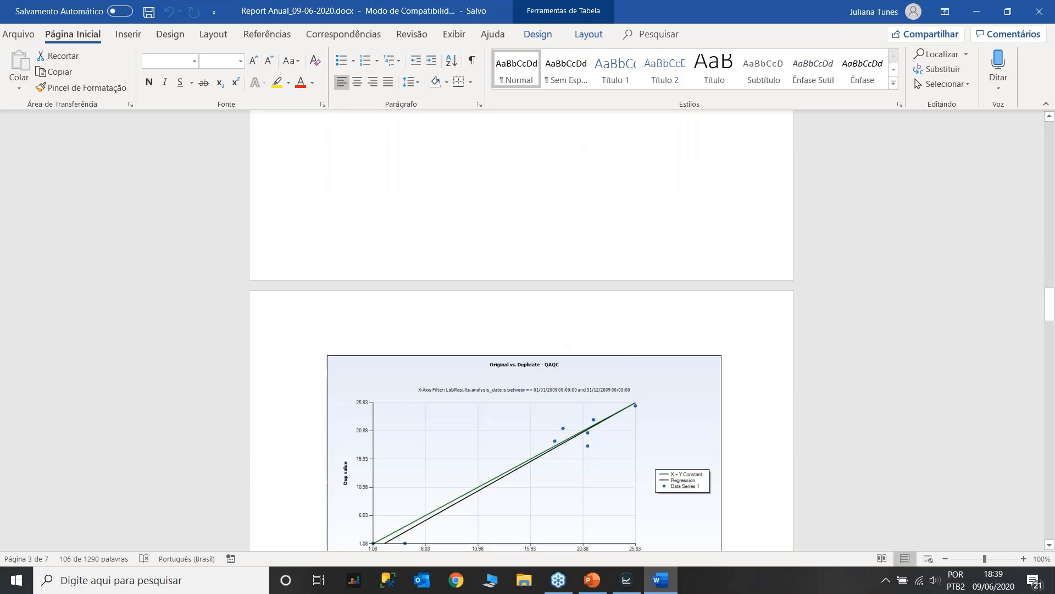
scroll(565, 336, "down", 5)
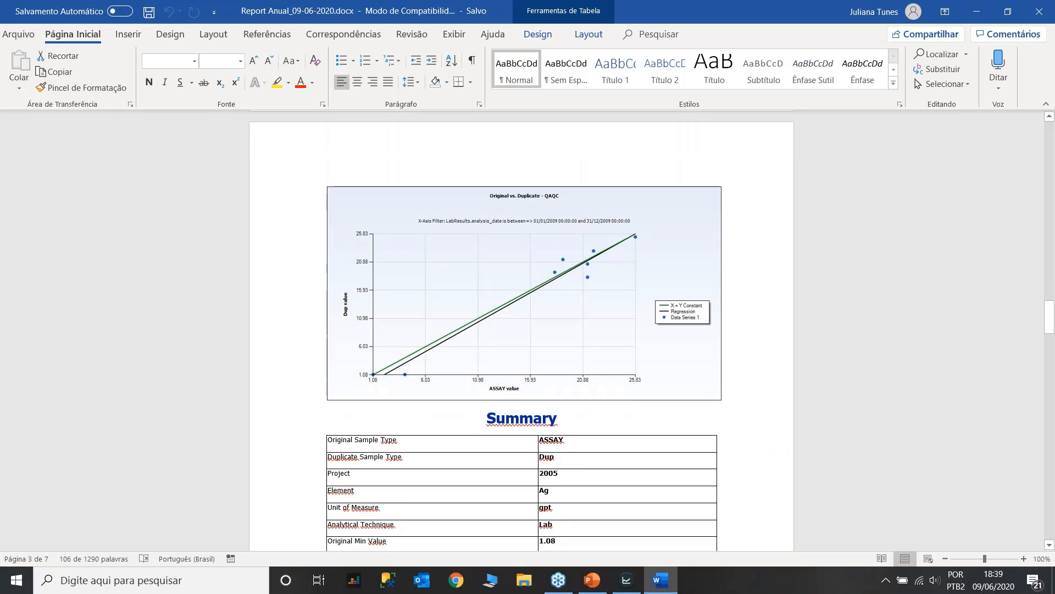
scroll(549, 329, "down", 13)
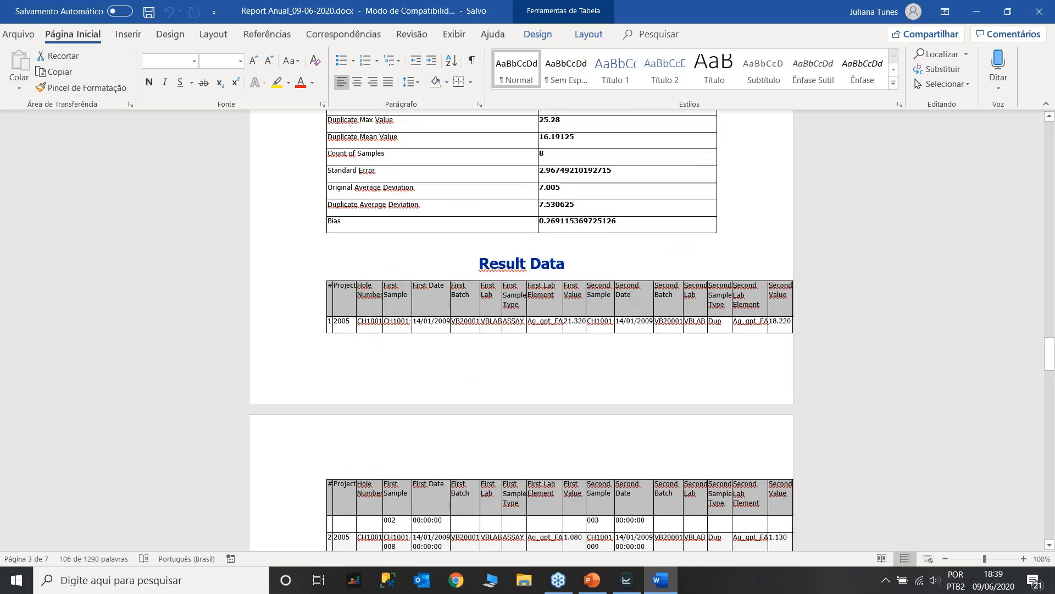
scroll(549, 330, "down", 12)
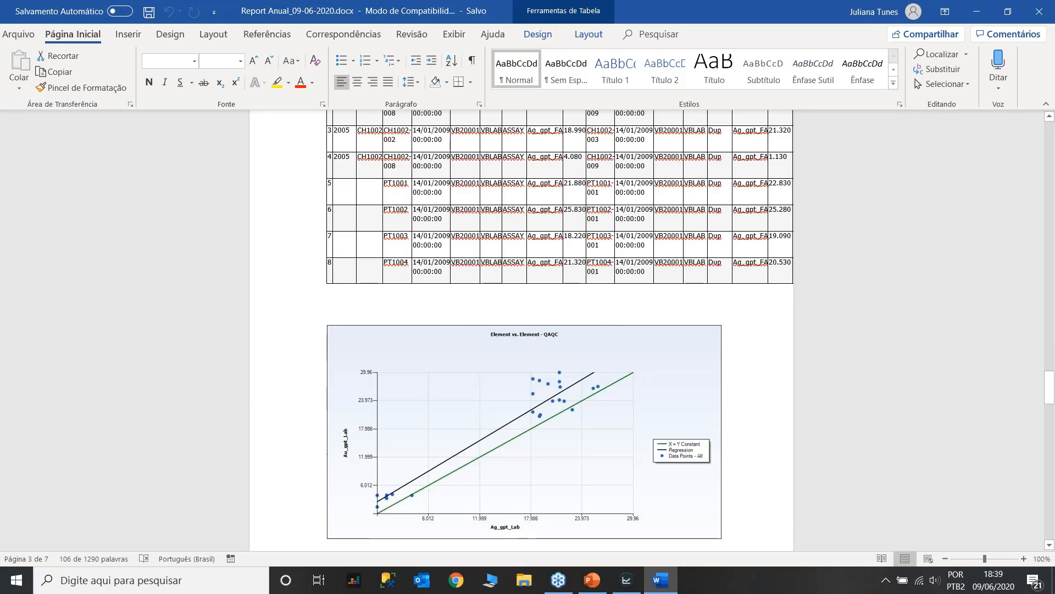
Review the "Element vs. Element - QAQC" section and the Sample Results table in the document, and return to Report Manager.
scroll(549, 330, "up", 7)
scroll(511, 298, "down", 8)
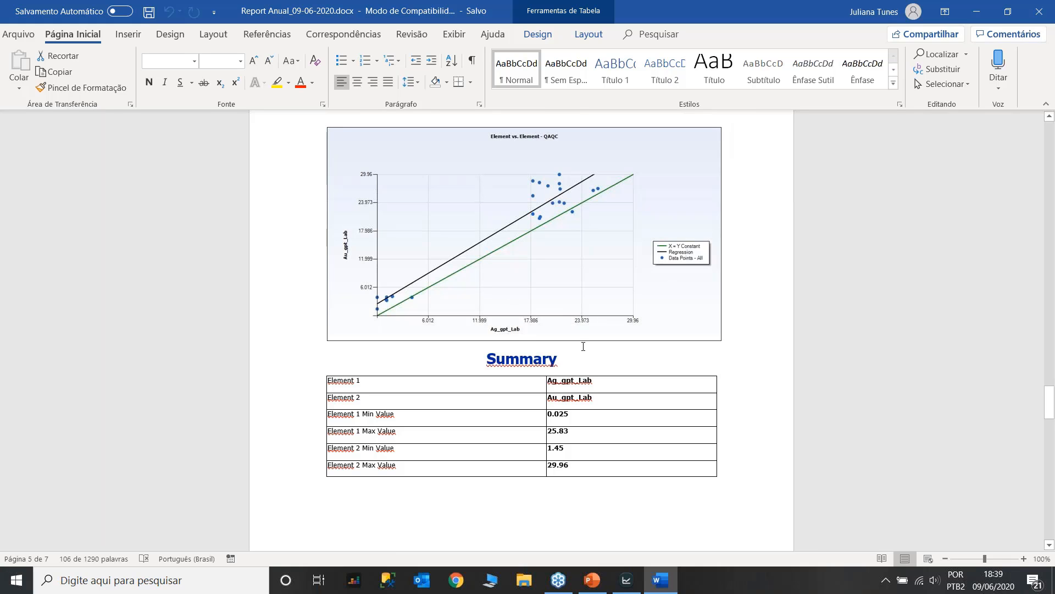
scroll(590, 299, "down", 3)
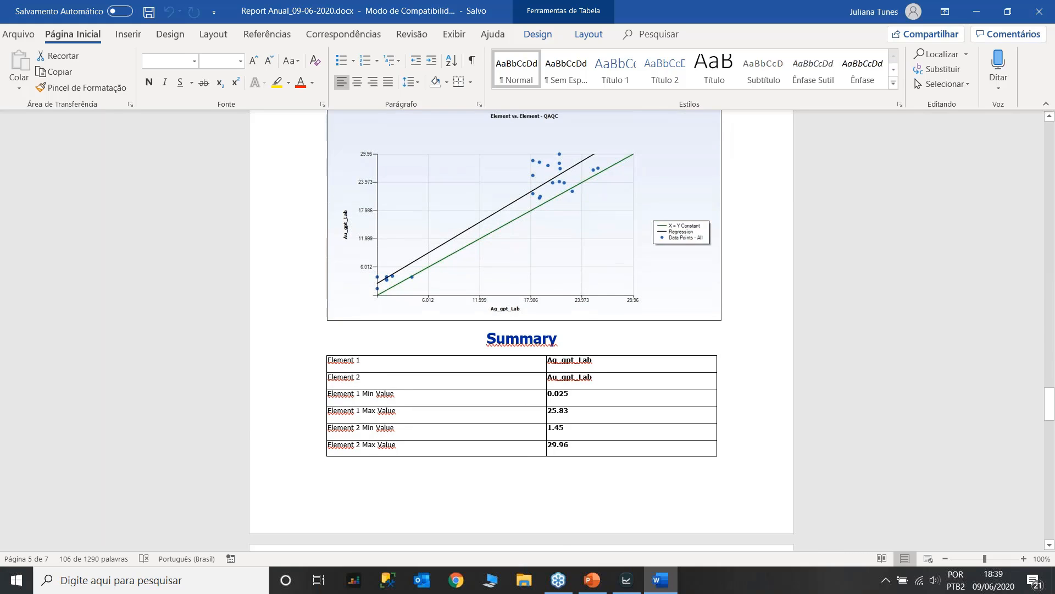
scroll(522, 330, "down", 18)
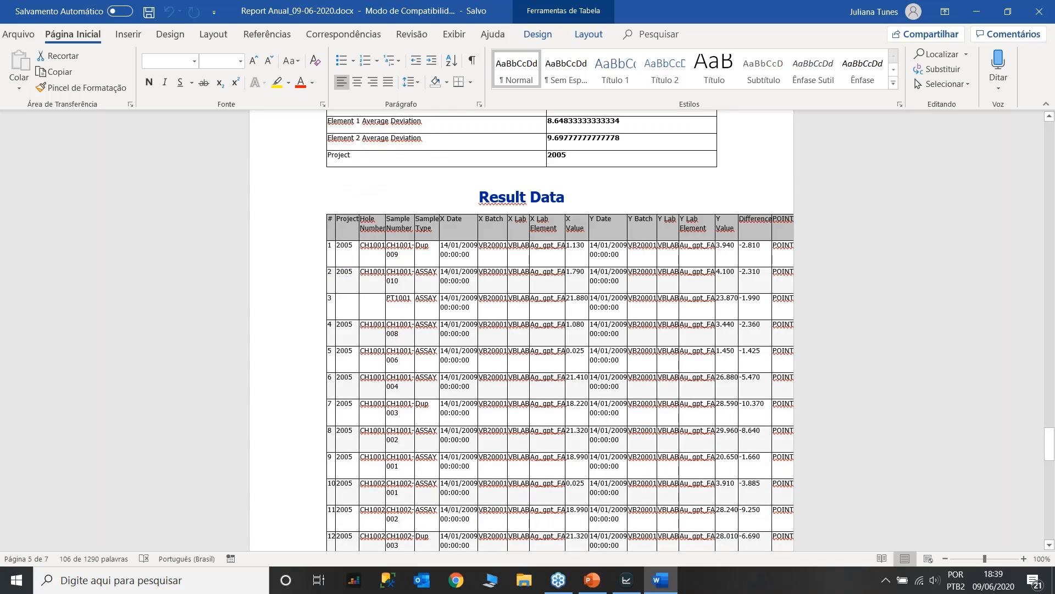
scroll(508, 342, "down", 7)
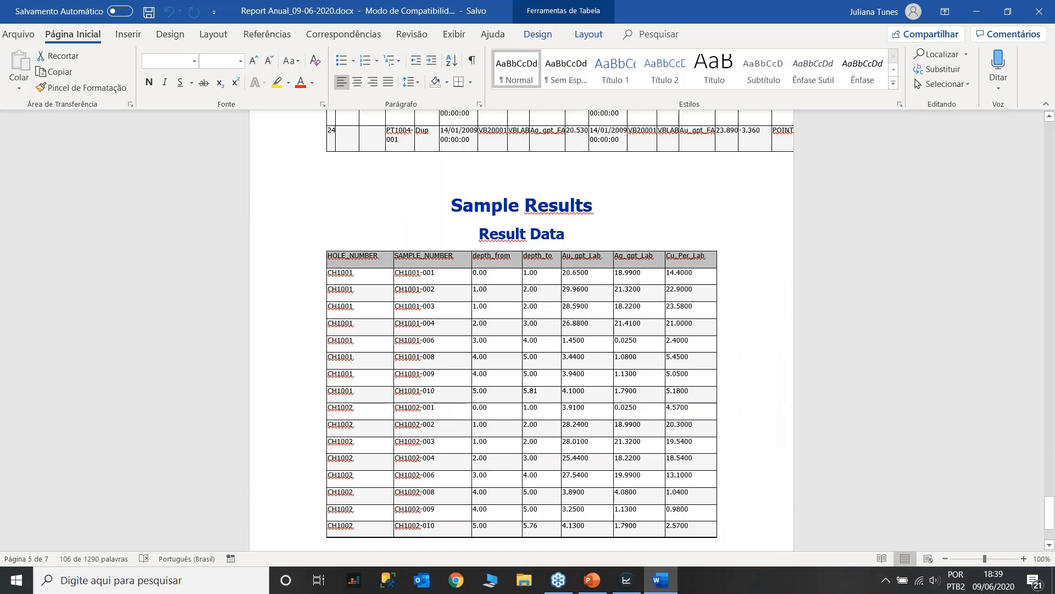
scroll(507, 342, "down", 2)
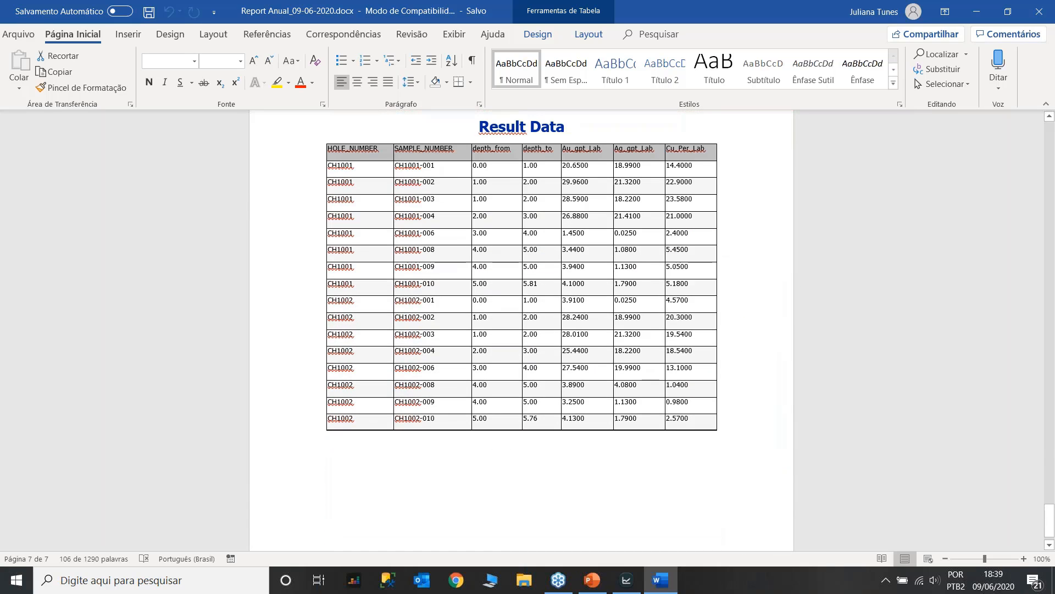
scroll(521, 330, "up", 1)
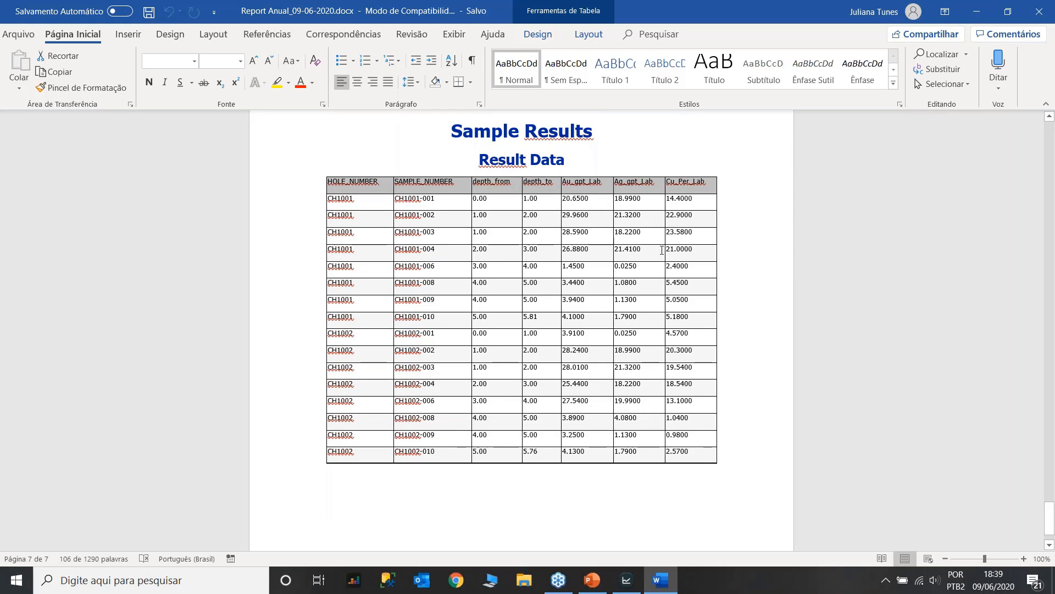
scroll(665, 247, "down", 2)
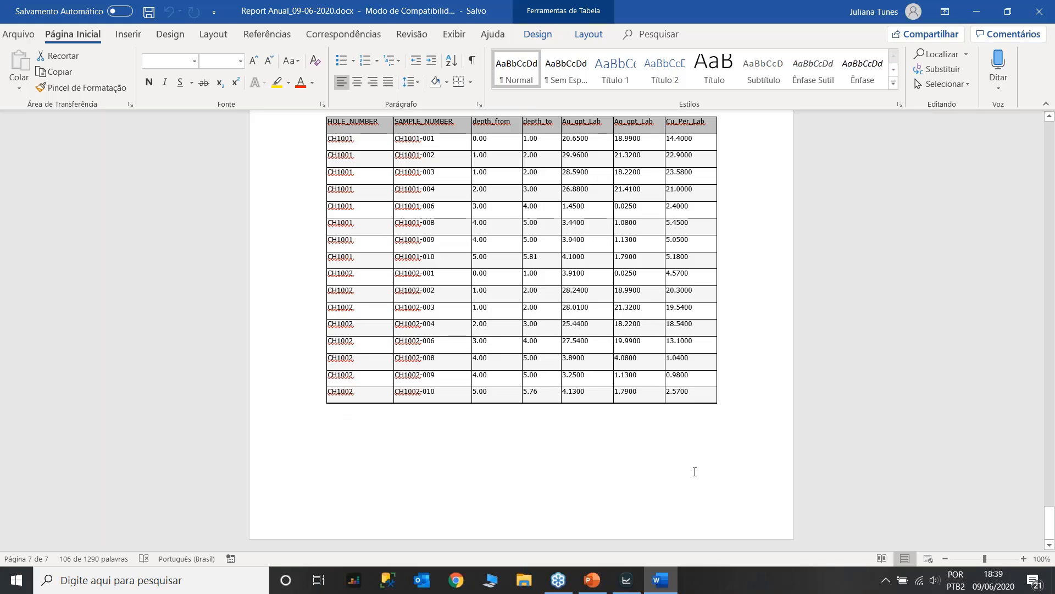
left_click(631, 589)
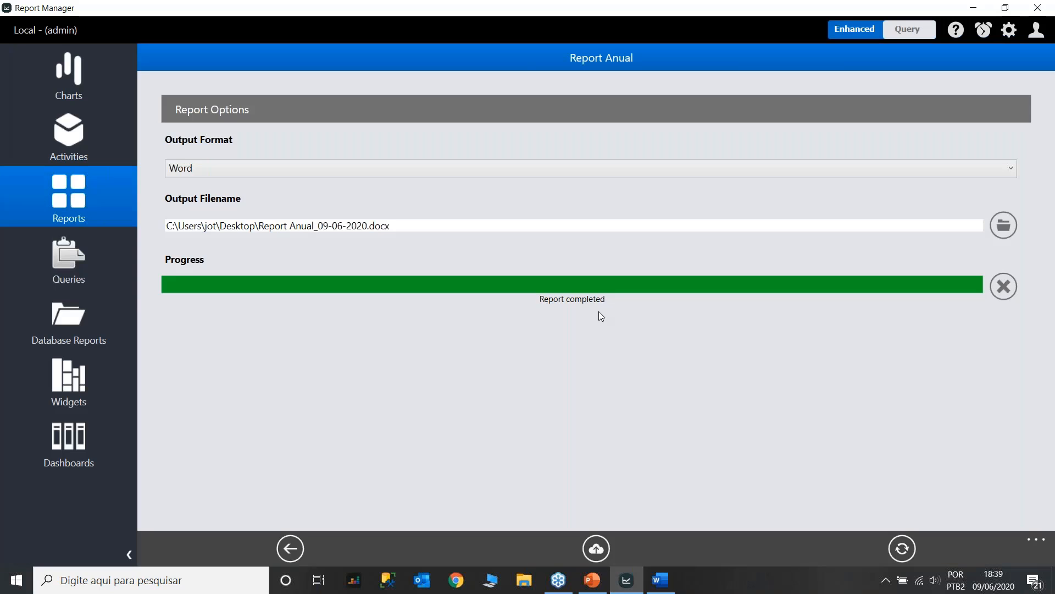
Create a new query named "Drill_Hole".
left_click(68, 258)
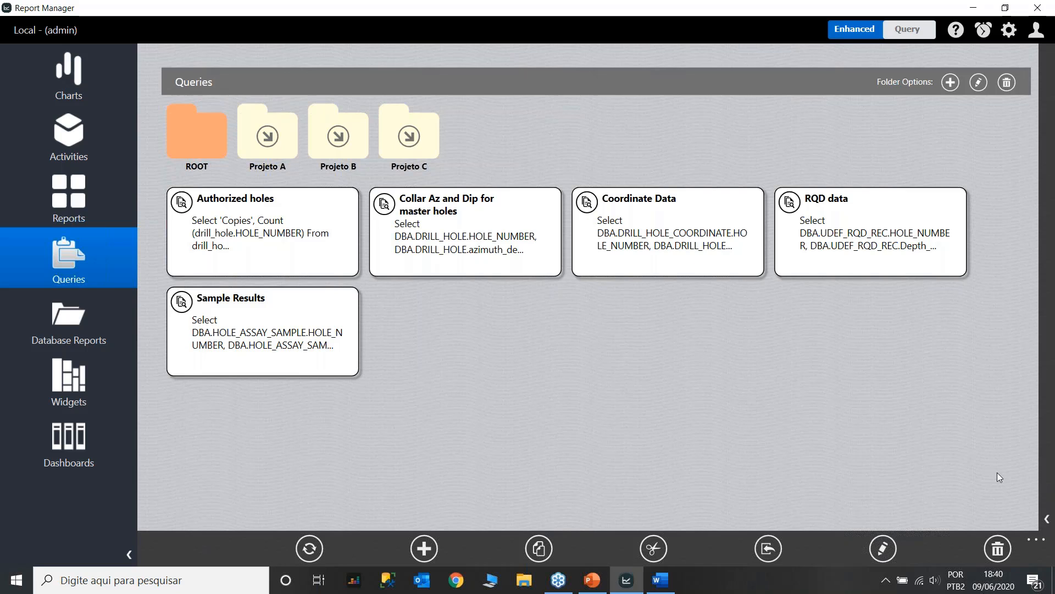
left_click(424, 549)
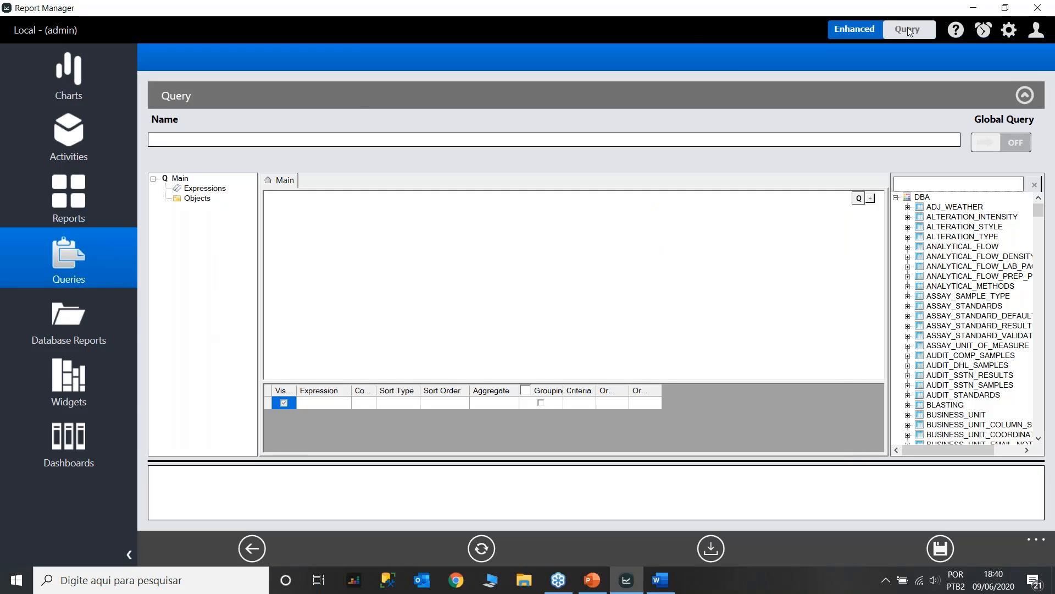
left_click(320, 139)
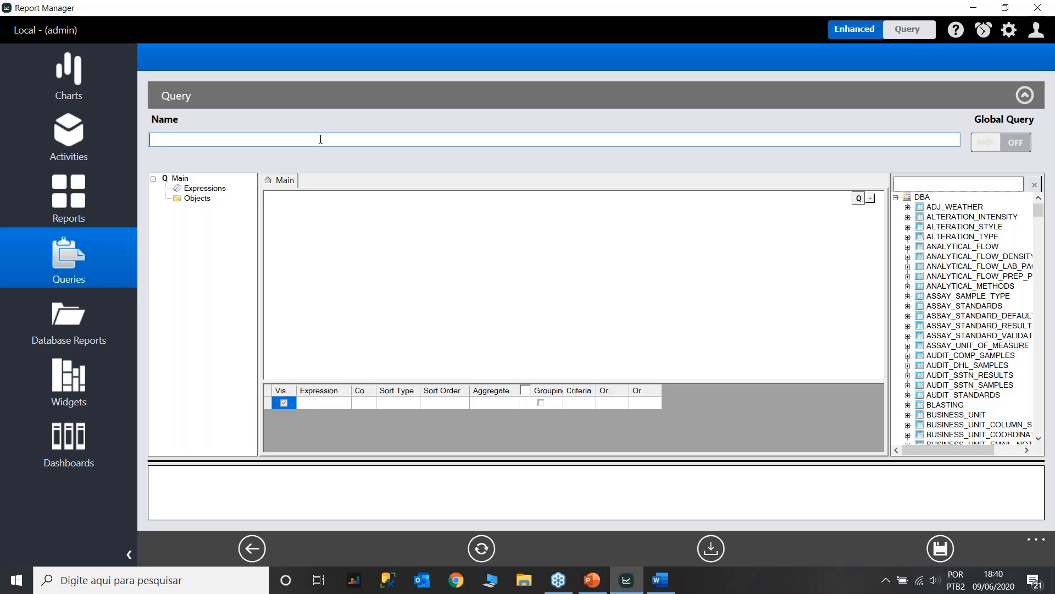
type("Drill_Hole")
Search the database tables for "Drill" and add DBA.DRILL_HOLE to the upper part of the query design area.
left_click(919, 184)
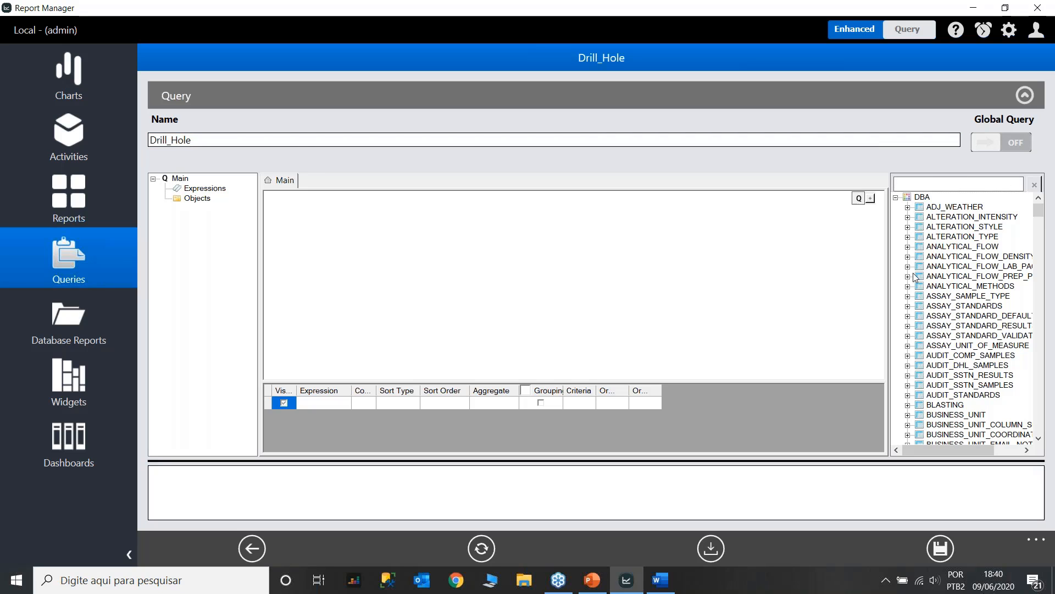
scroll(993, 301, "down", 7)
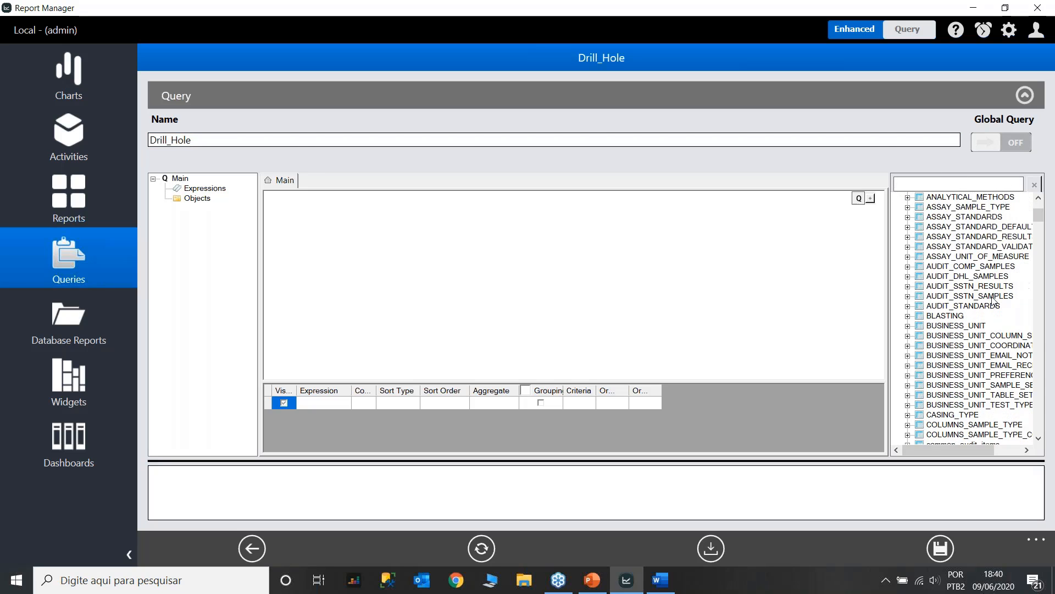
scroll(994, 300, "down", 3)
scroll(994, 301, "up", 9)
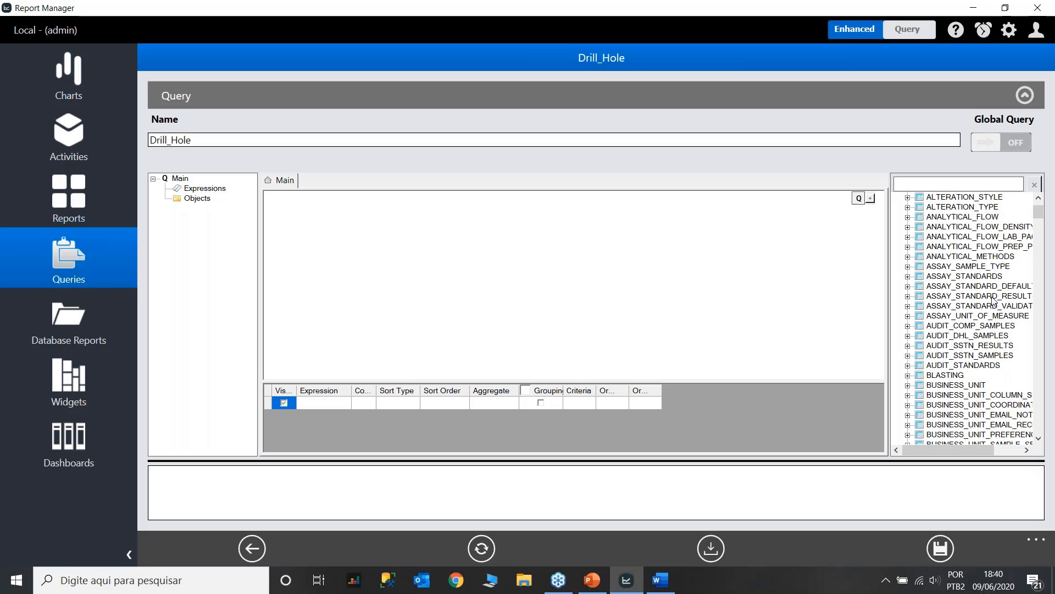
scroll(994, 301, "down", 20)
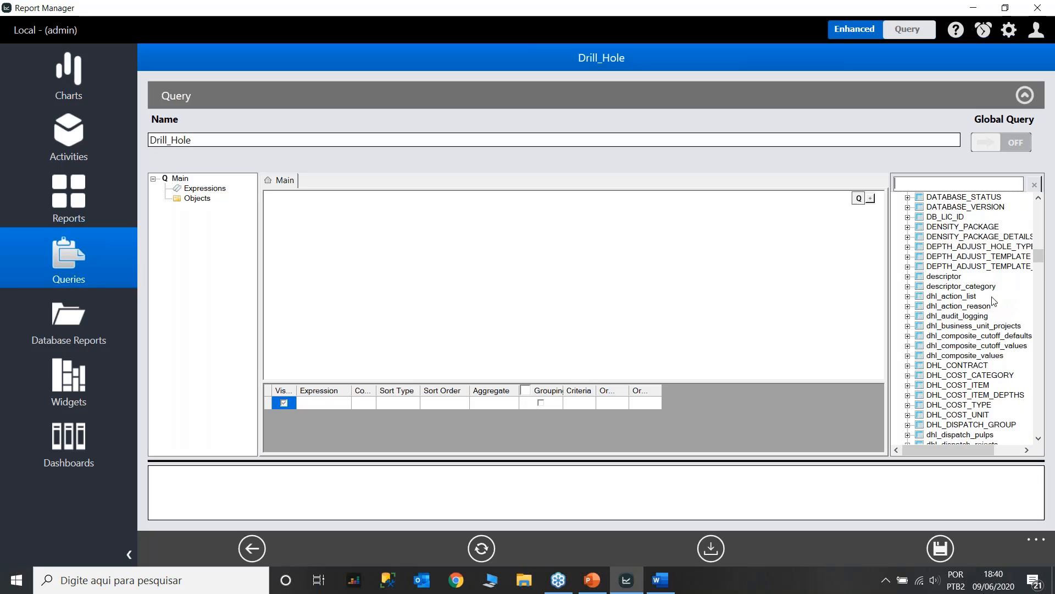
scroll(993, 297, "down", 11)
left_click_drag(1039, 281, 951, 183)
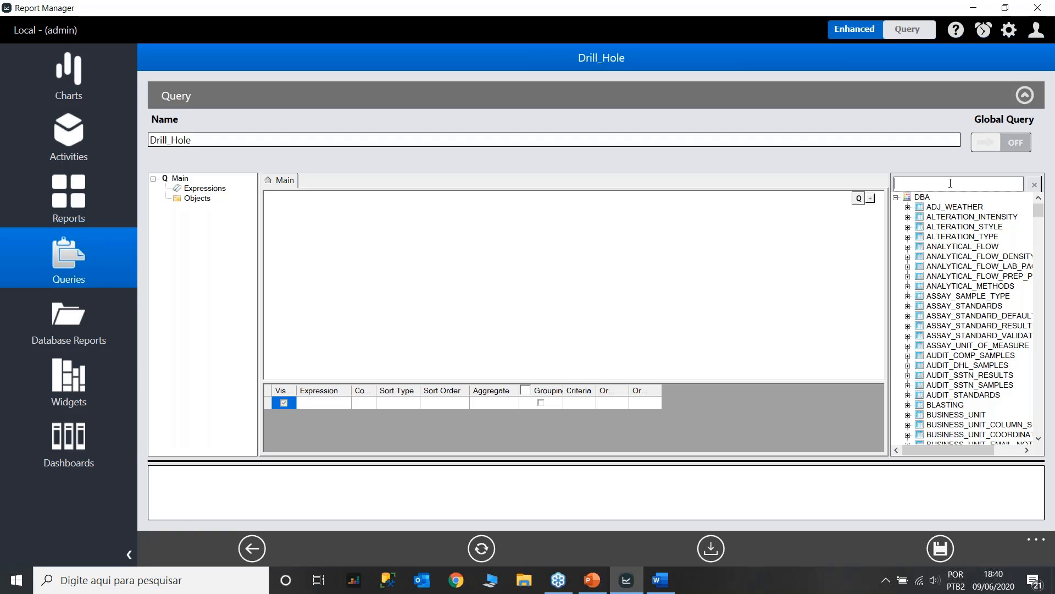
type("Drill")
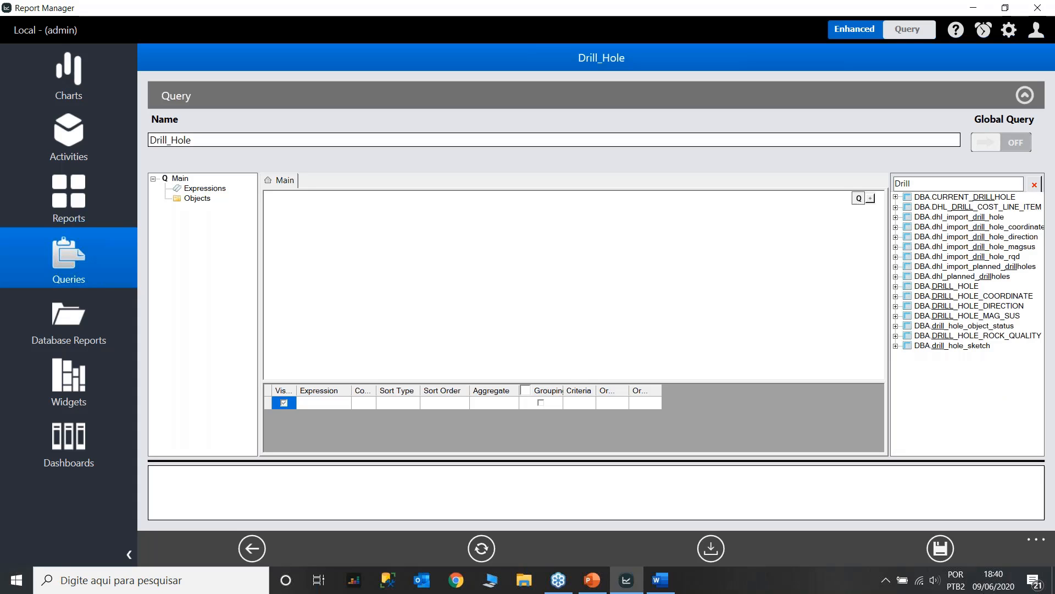
left_click(955, 287)
left_click_drag(954, 286, 310, 212)
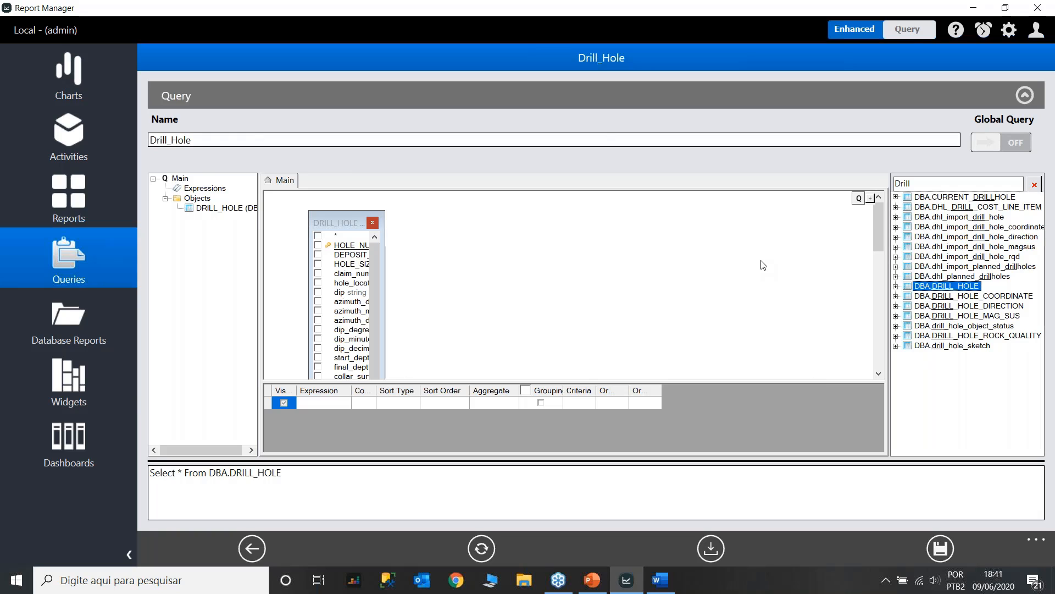
left_click_drag(348, 215, 351, 196)
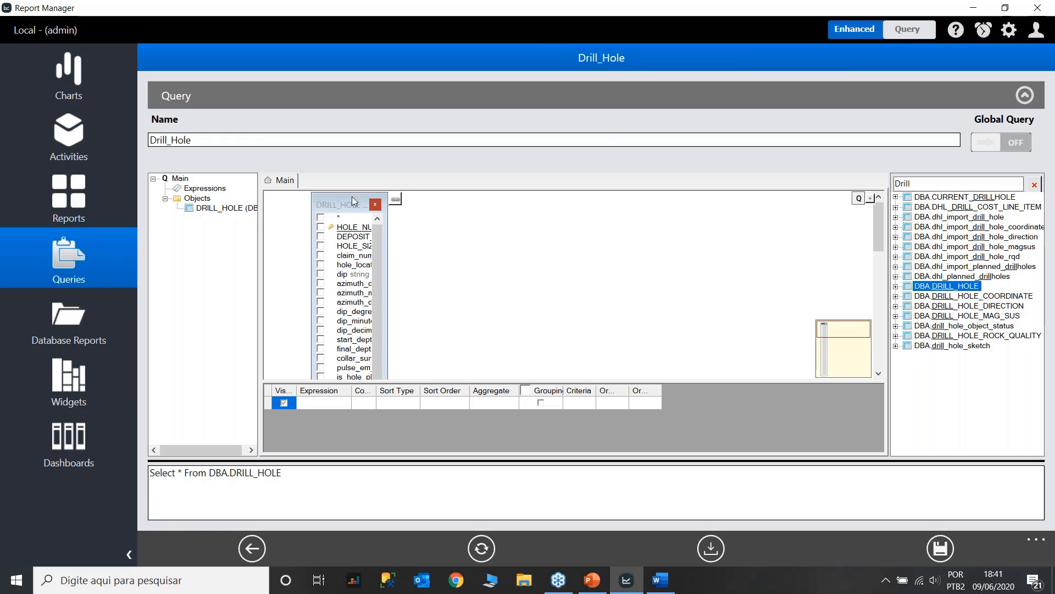
Run the Drill_Hole query with all table columns included, and clear the all-columns selection.
left_click(321, 217)
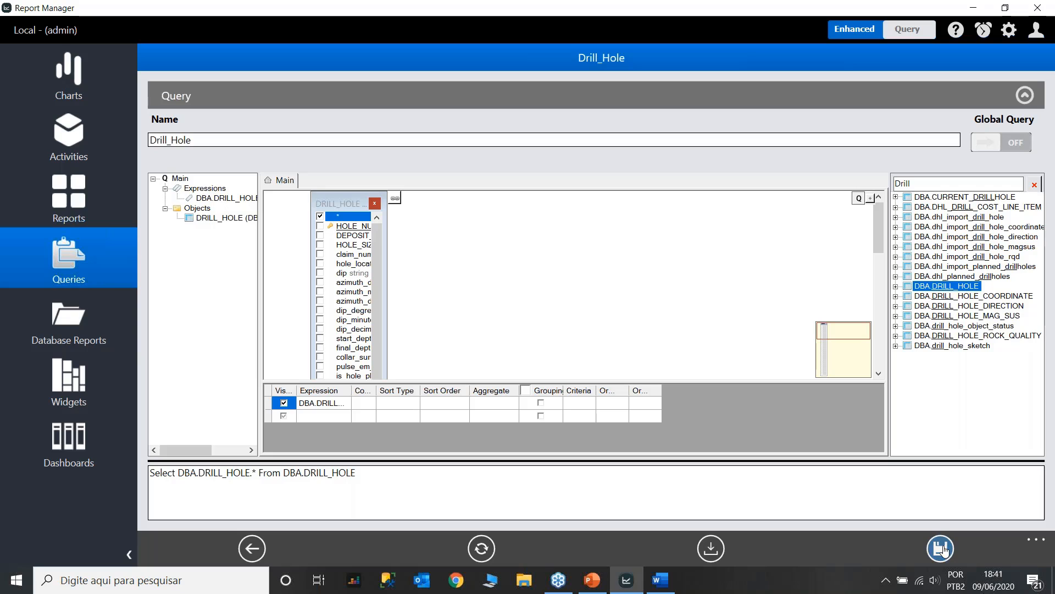
left_click(482, 549)
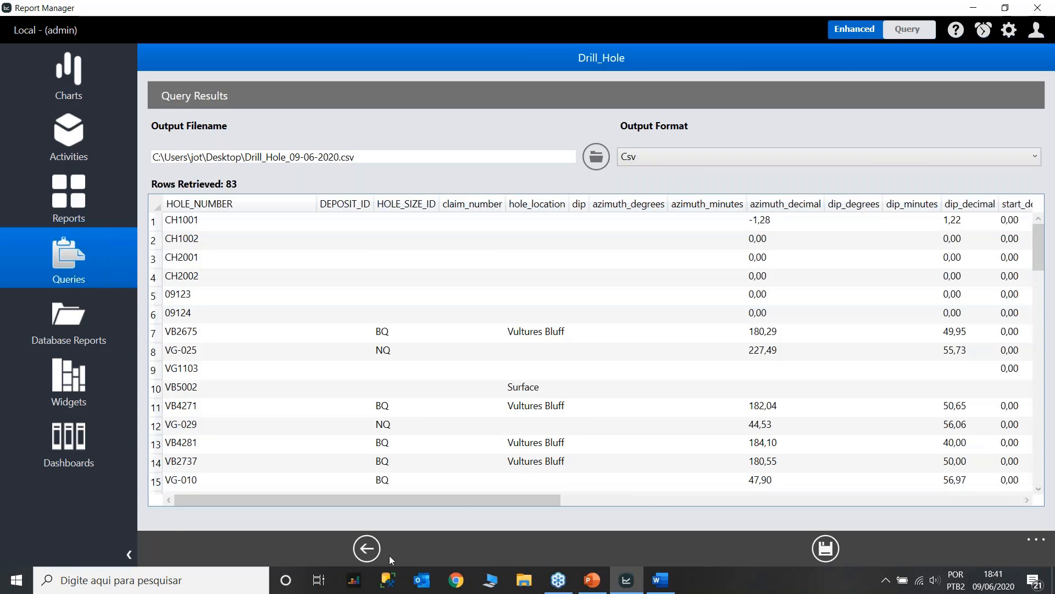
left_click(366, 556)
left_click(319, 216)
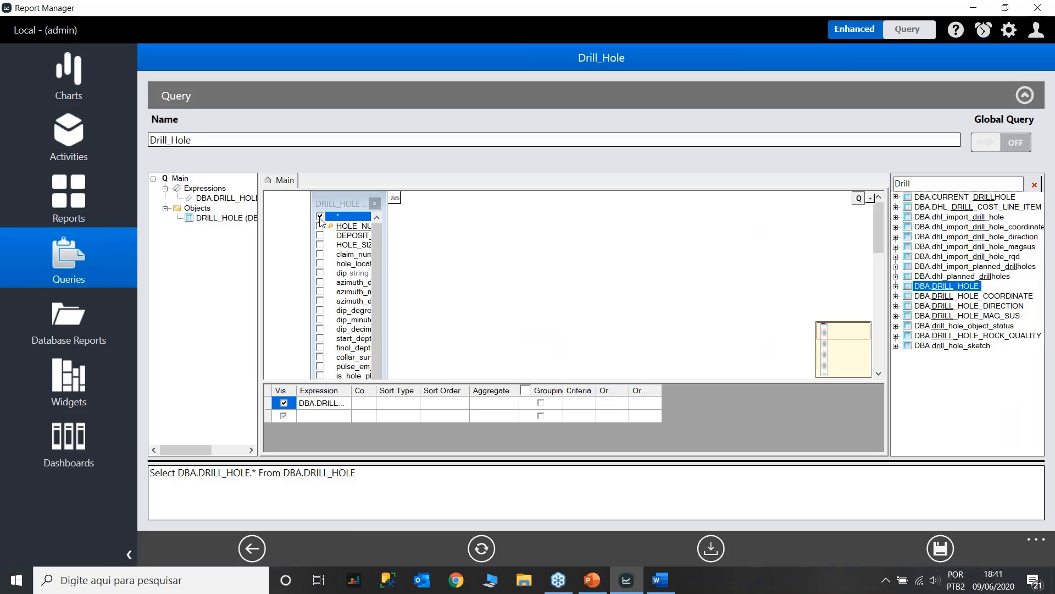
Widen the DRILL_HOLE table and include HOLE_NUMBER, azimuth_decimal, dip_decimal, start_depth, final_depth and PROJECT_NUMBER in the query.
left_click_drag(387, 240, 519, 236)
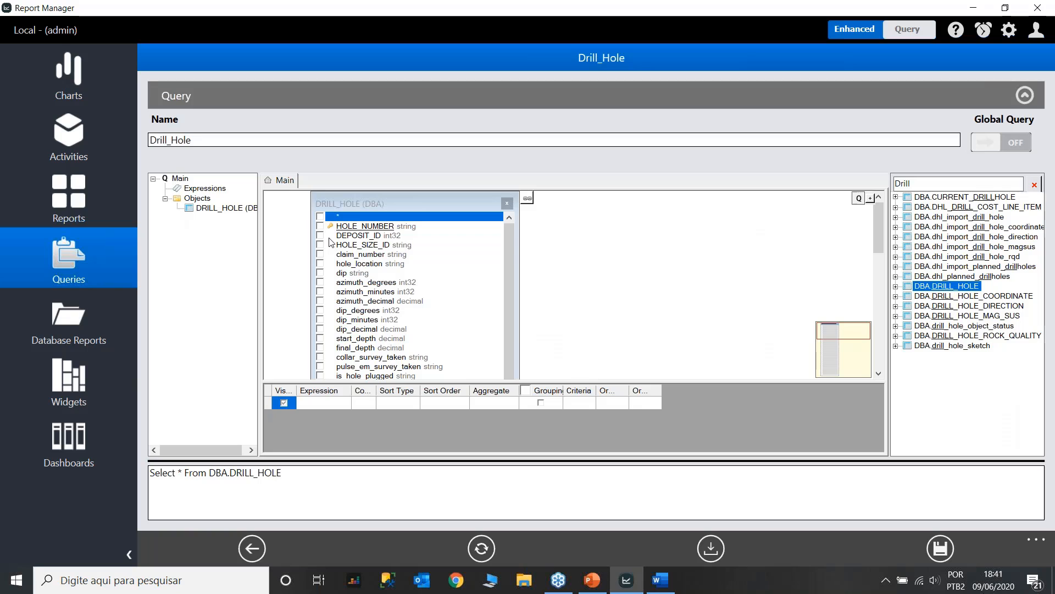
left_click(321, 226)
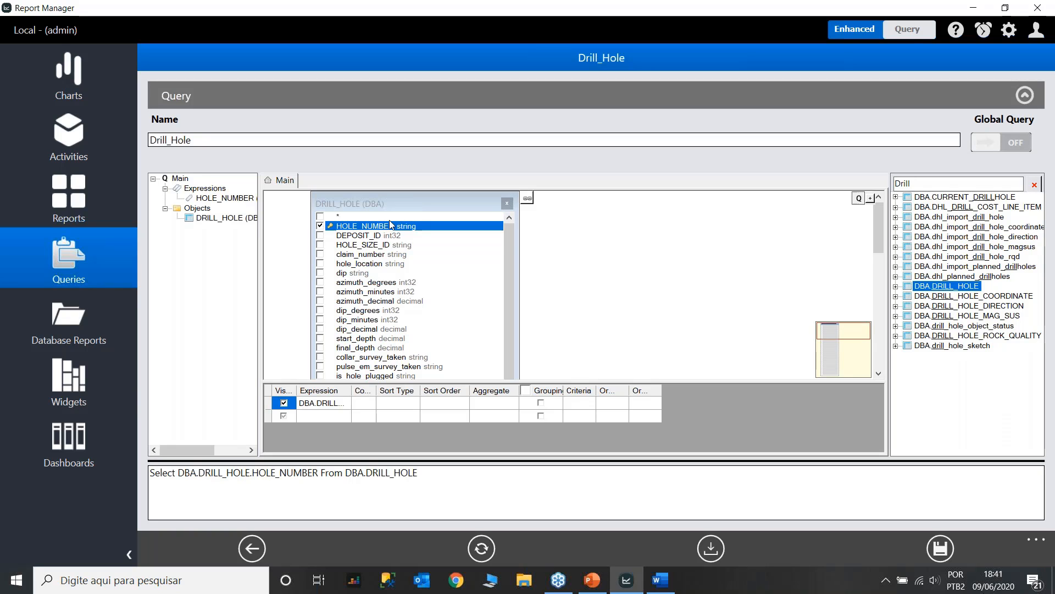
left_click(320, 301)
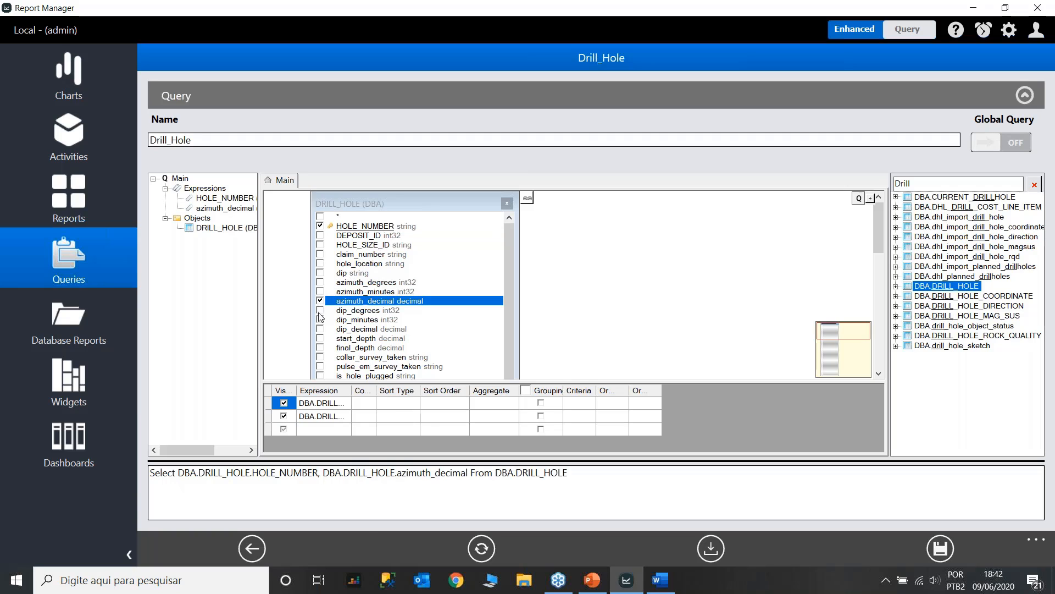
left_click(322, 329)
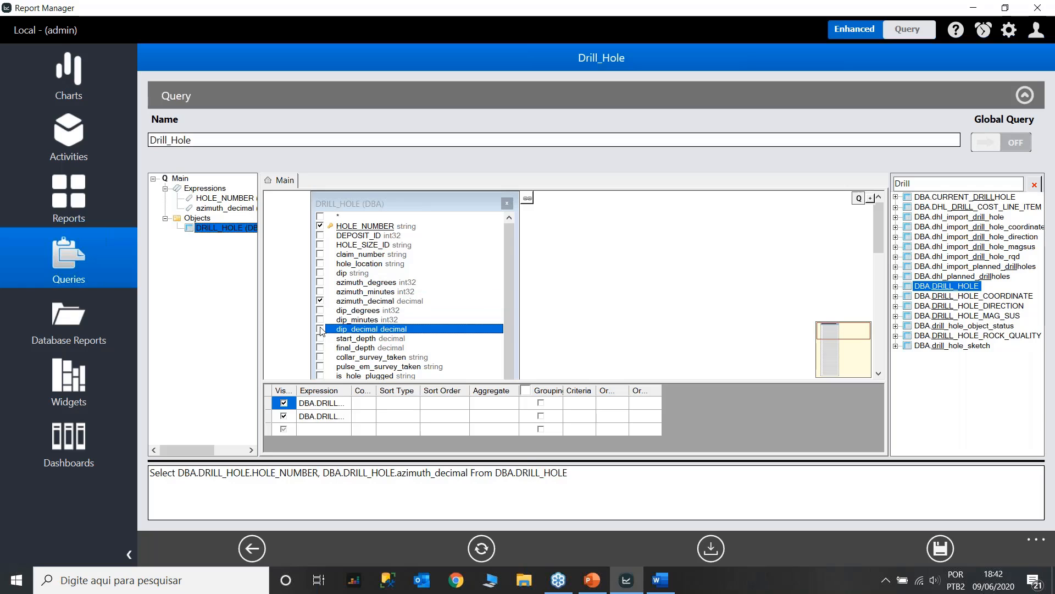
left_click(320, 338)
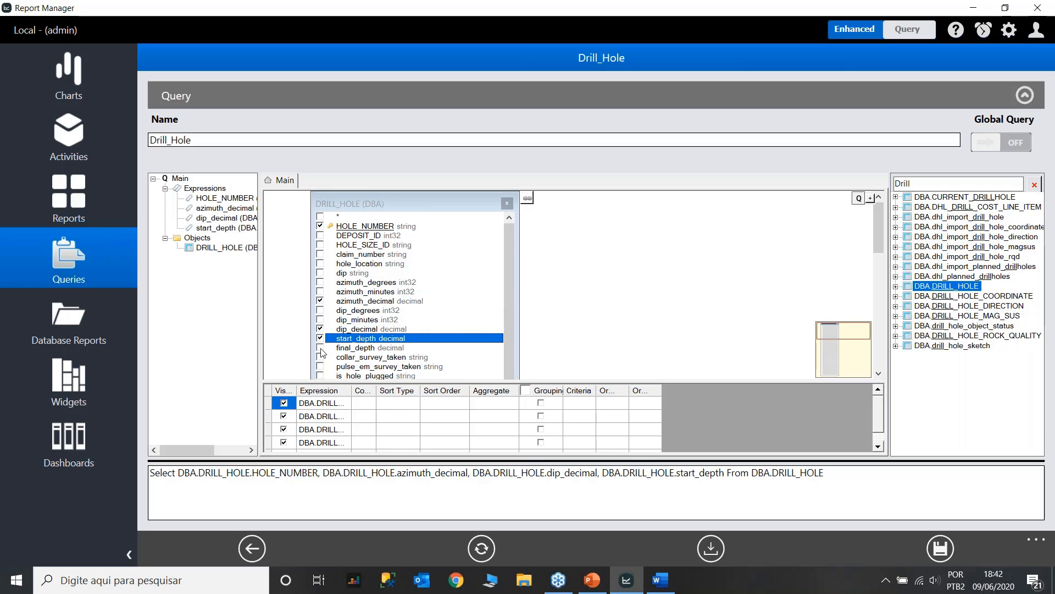
left_click(321, 348)
scroll(506, 250, "down", 1)
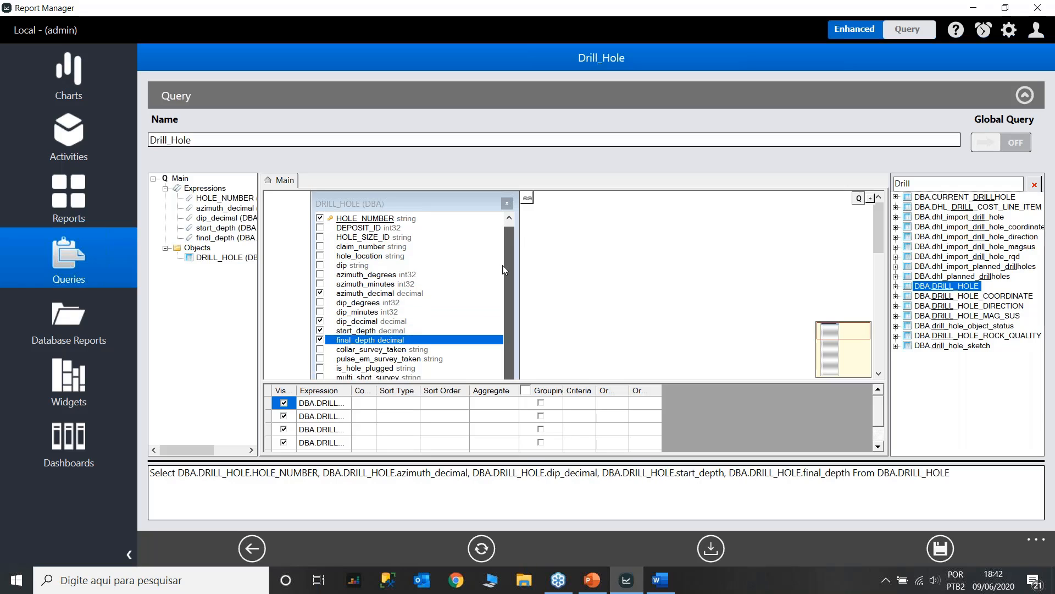
scroll(502, 265, "down", 4)
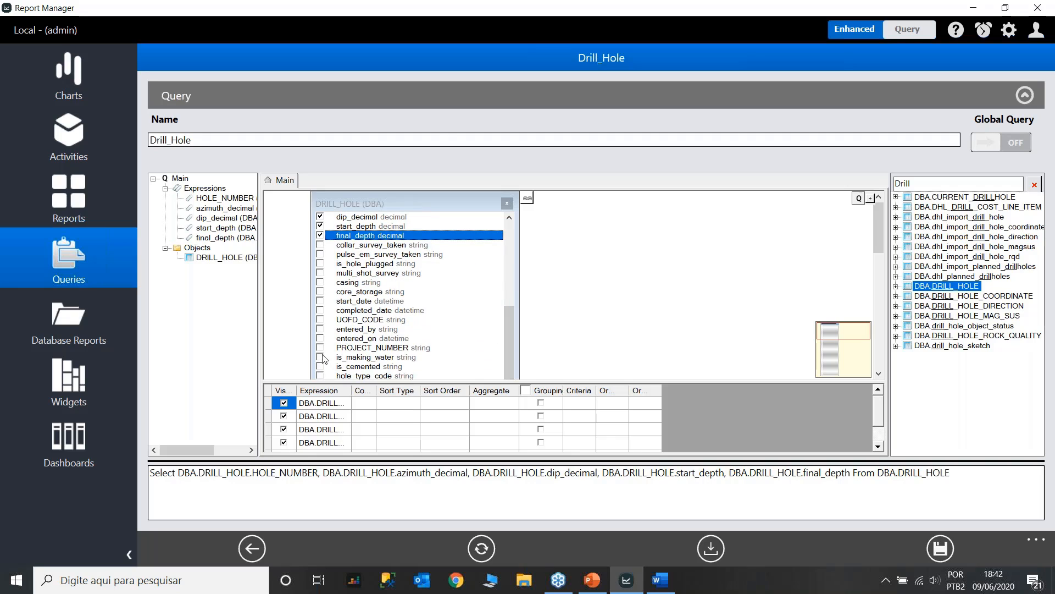
left_click(321, 349)
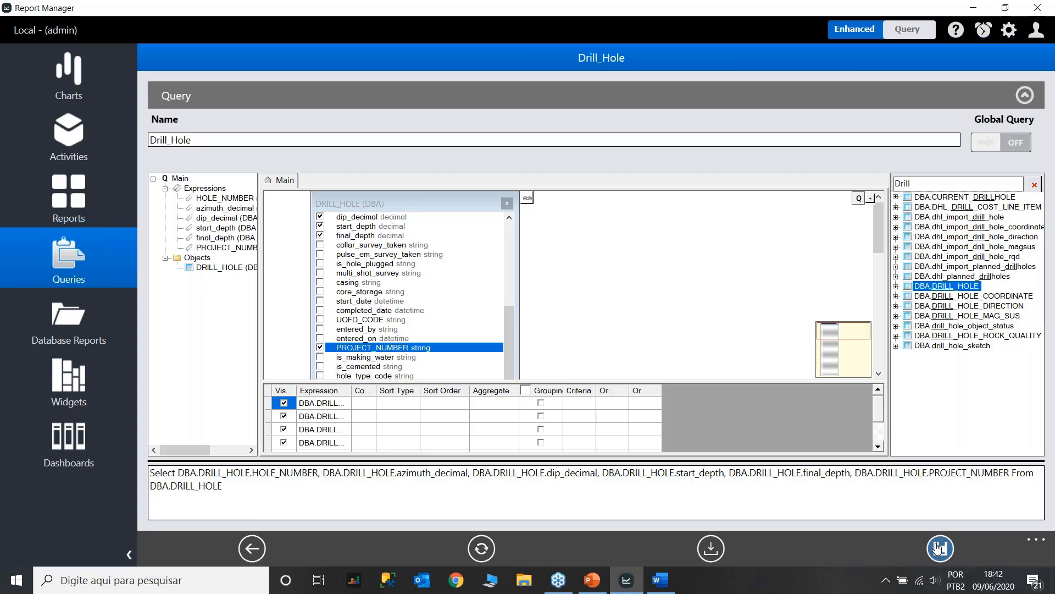
Run the query, review the rows for the selected drill hole columns, and return to the query design.
left_click(478, 549)
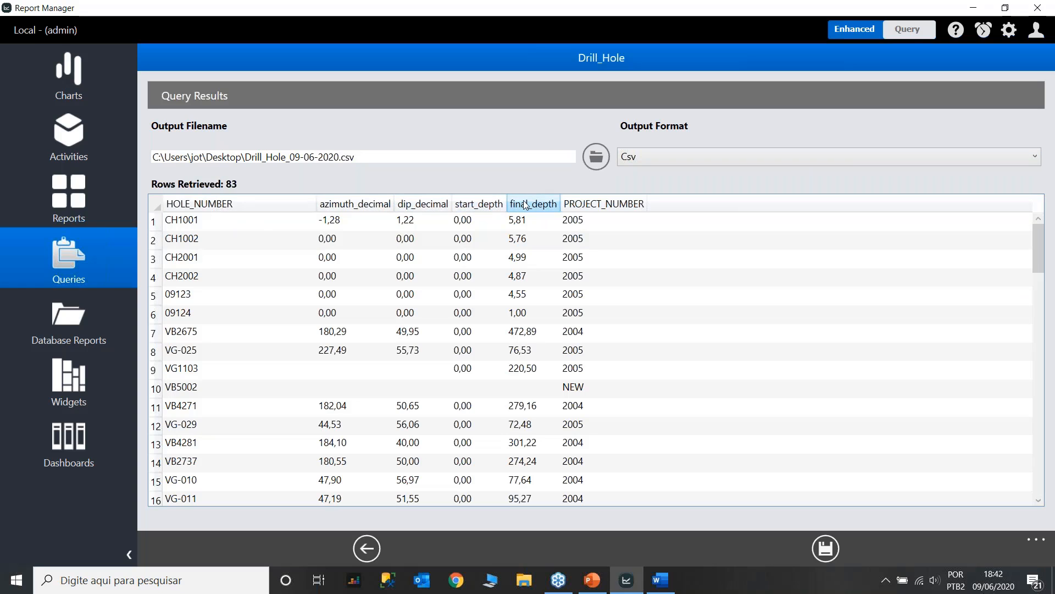
left_click(582, 442)
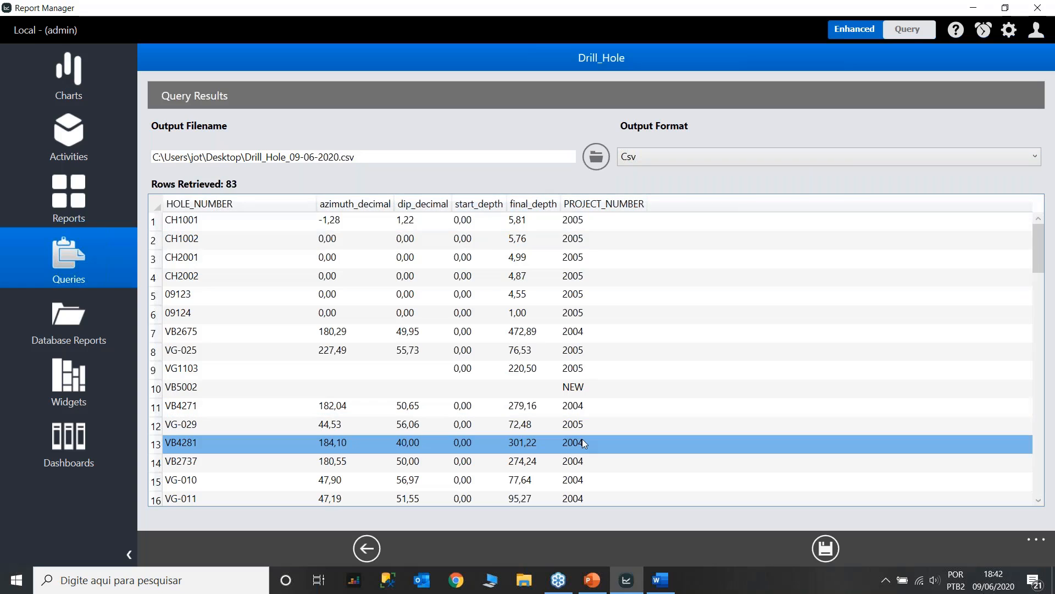
scroll(583, 442, "down", 1)
scroll(583, 442, "down", 15)
scroll(582, 440, "up", 20)
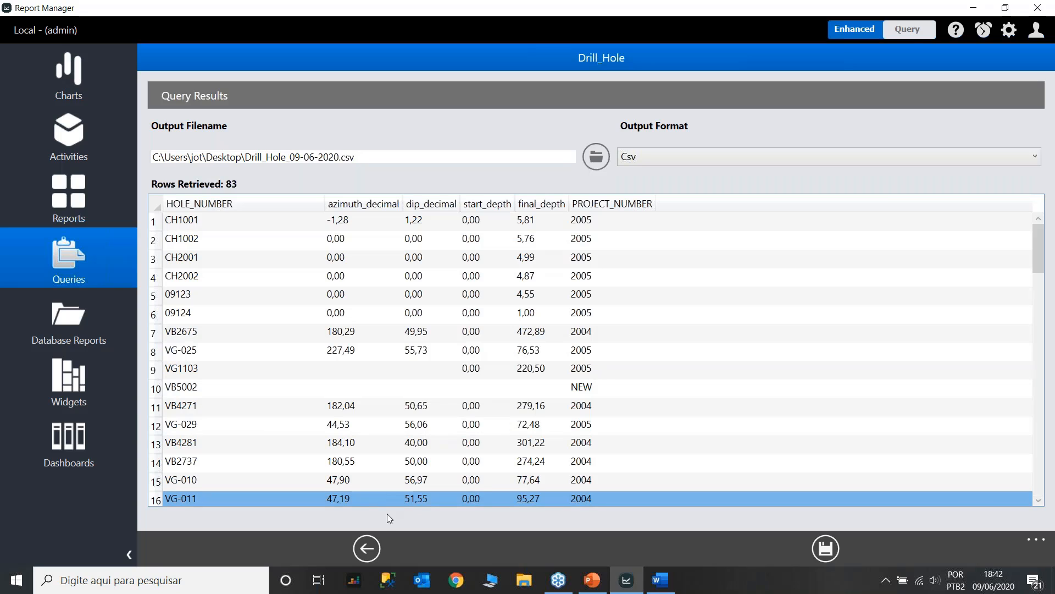
left_click(367, 550)
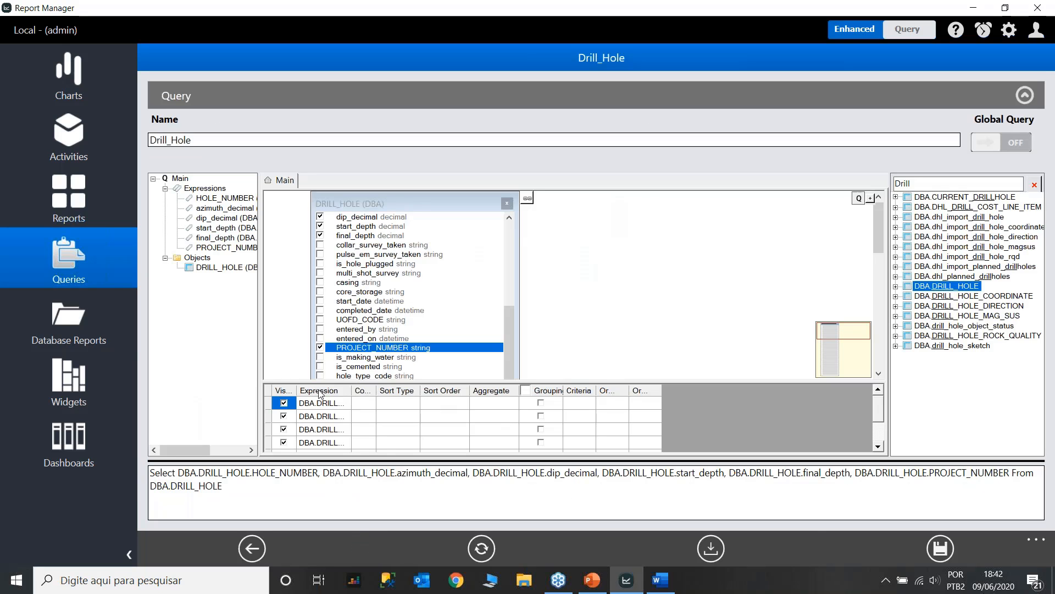
Widen the Expression column and set the HOLE_NUMBER criterion to CH1001.
left_click(361, 403)
left_click_drag(369, 389, 421, 391)
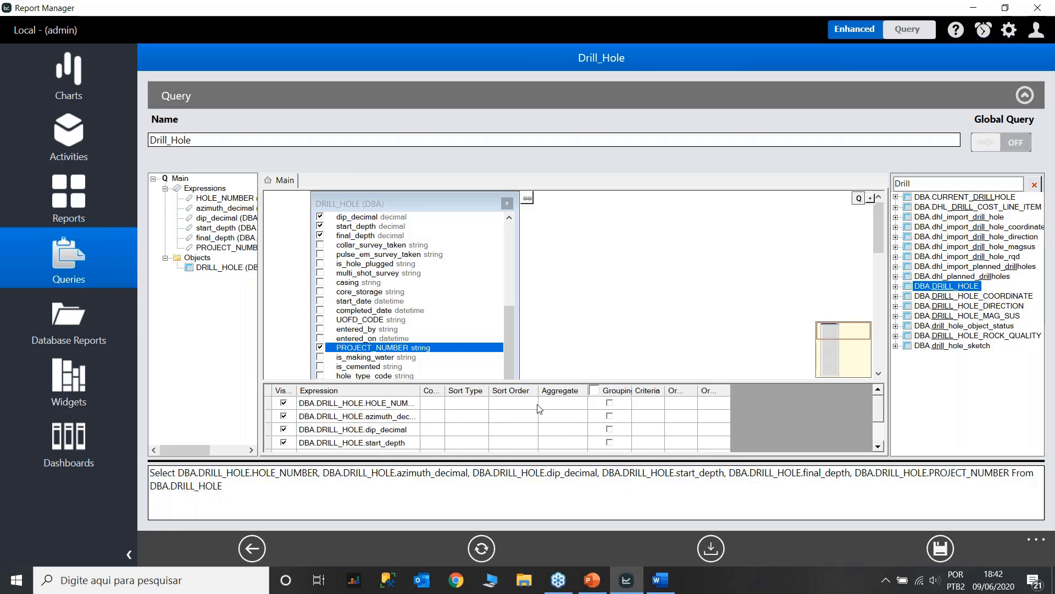
left_click(644, 404)
type("C")
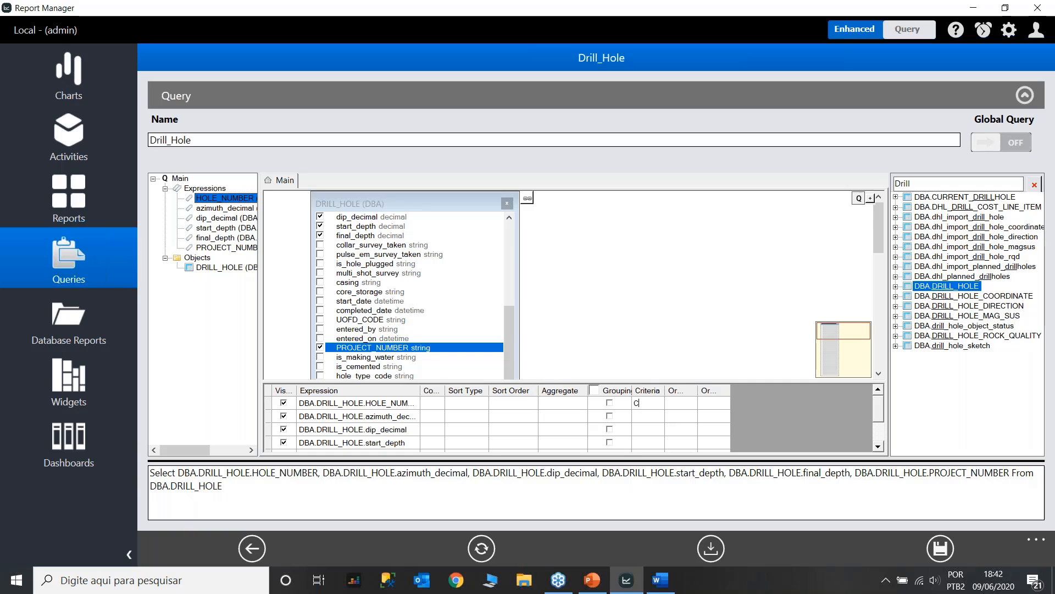
type("H1001")
left_click(663, 432)
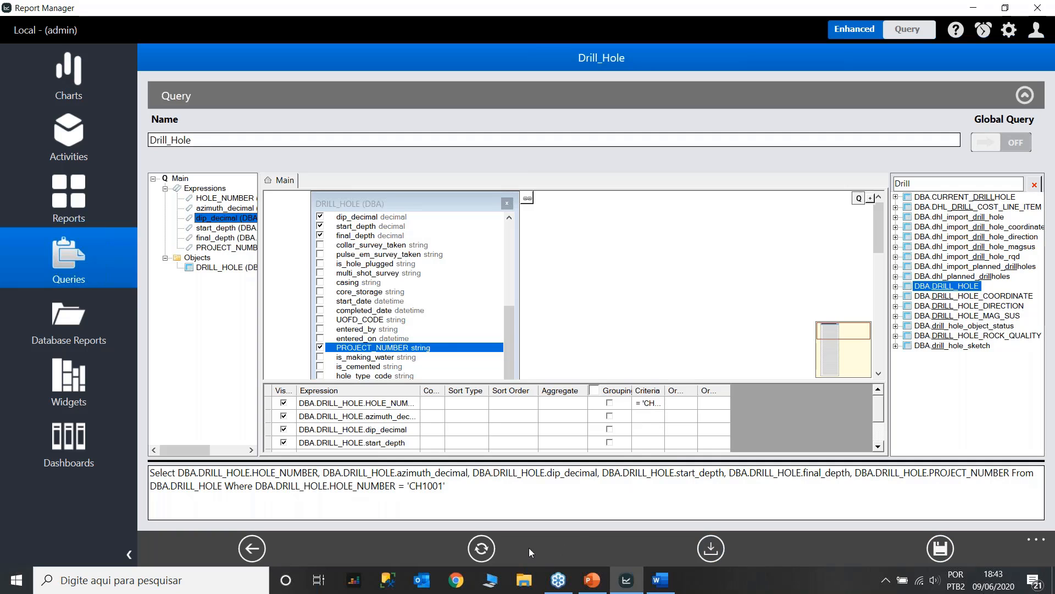
Run the query filtered by hole number to check its result, and return to the list of queries.
left_click(482, 548)
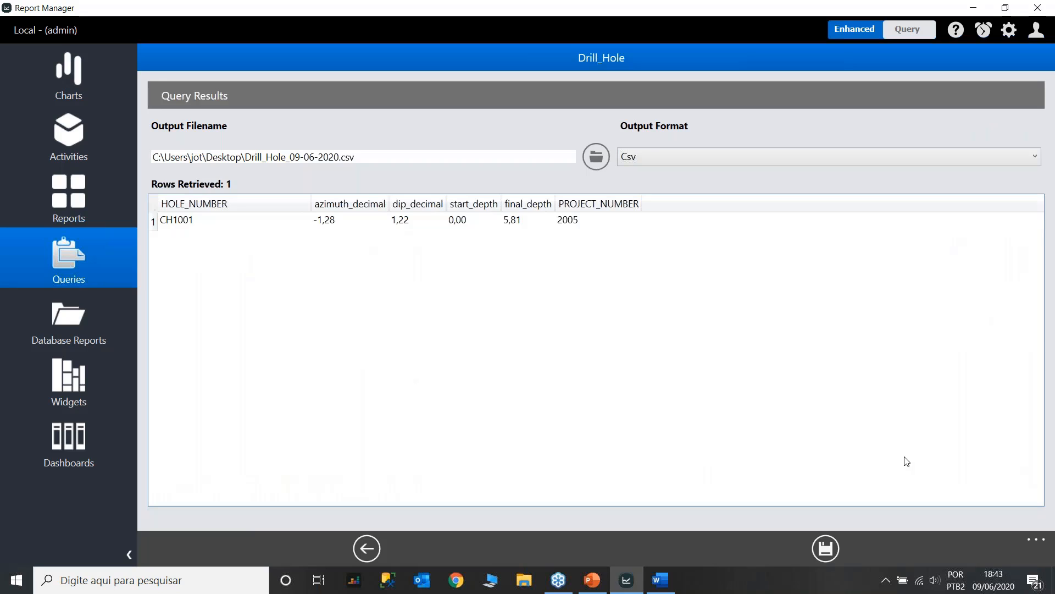
left_click(367, 549)
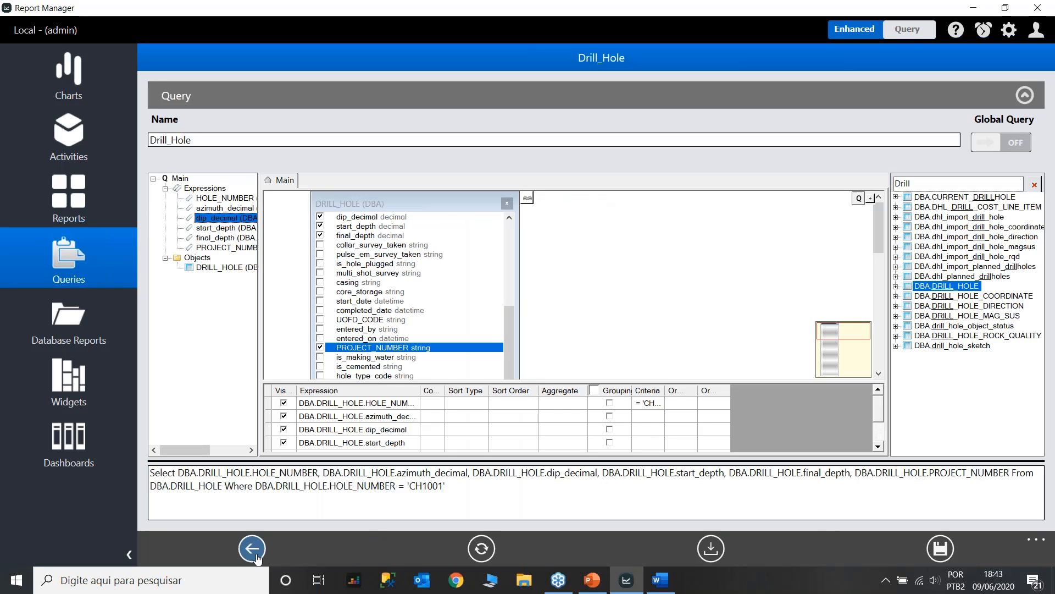
left_click(254, 552)
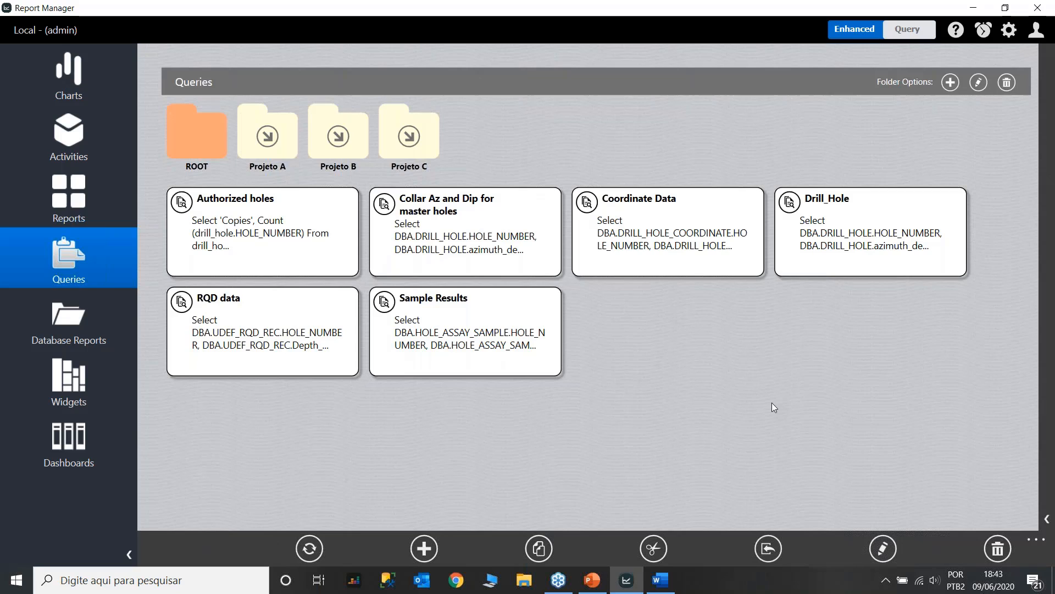
Run the saved "Authorized holes" query and examine the hole counts for Copies and Authorized.
double_click(246, 228)
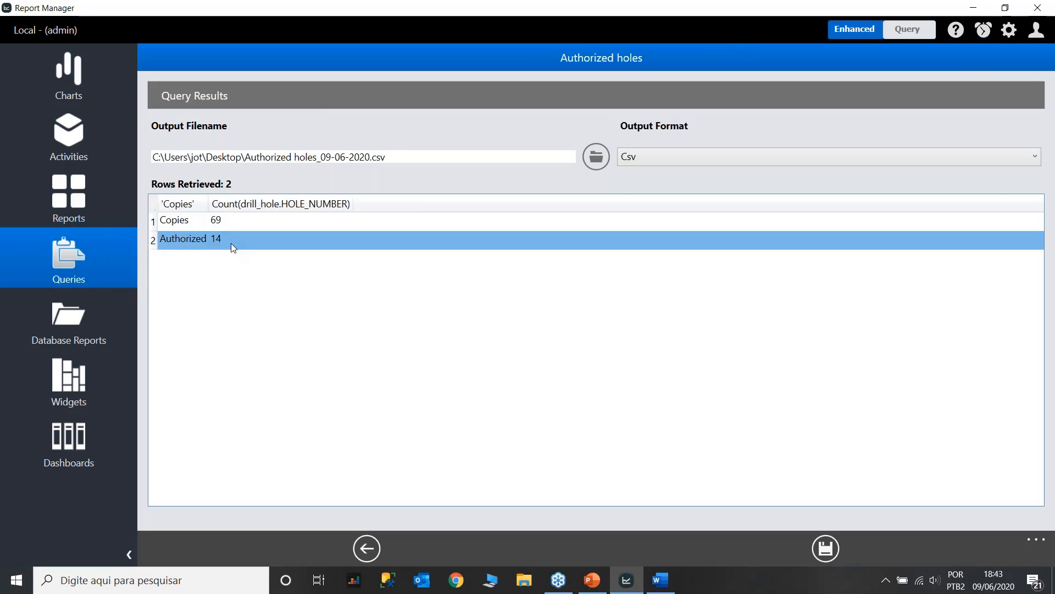
left_click(260, 237)
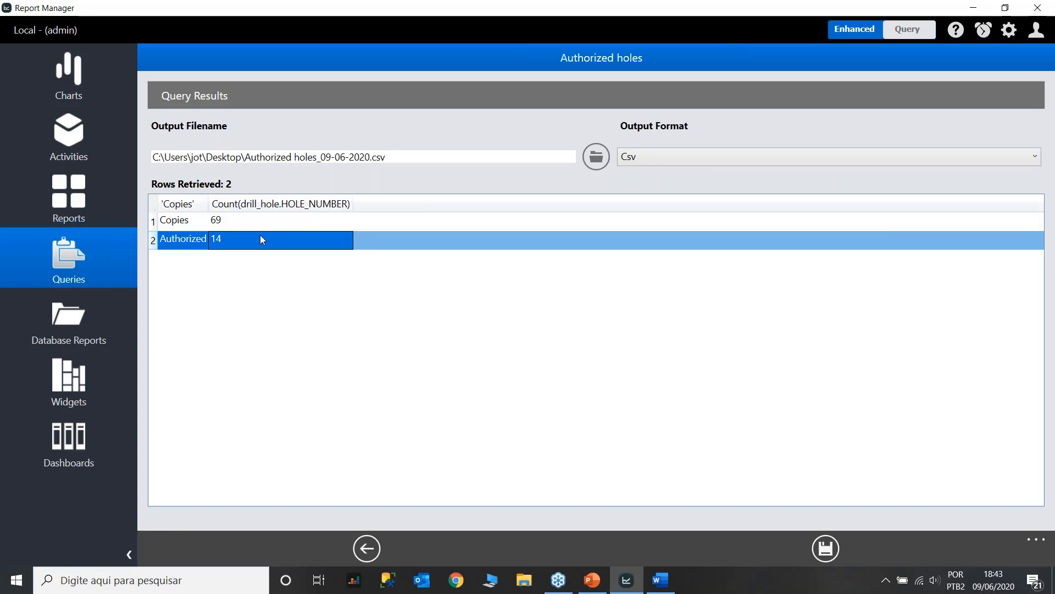
left_click(263, 220)
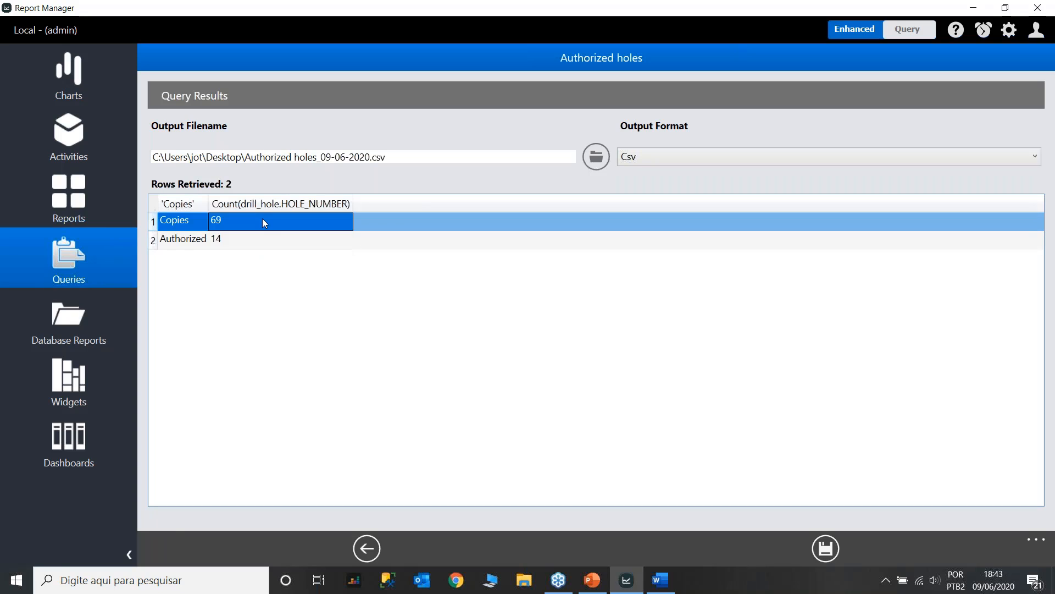
Run the saved "Collar Az and Dip for master holes" query, review its azimuth and dip rows, and return to the list of queries.
left_click(367, 548)
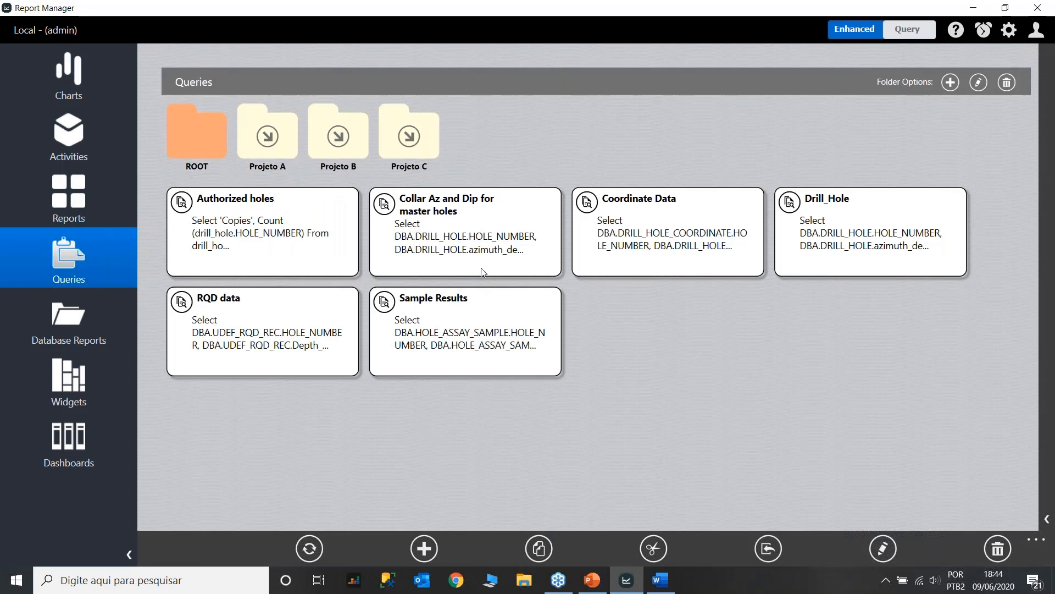
double_click(477, 251)
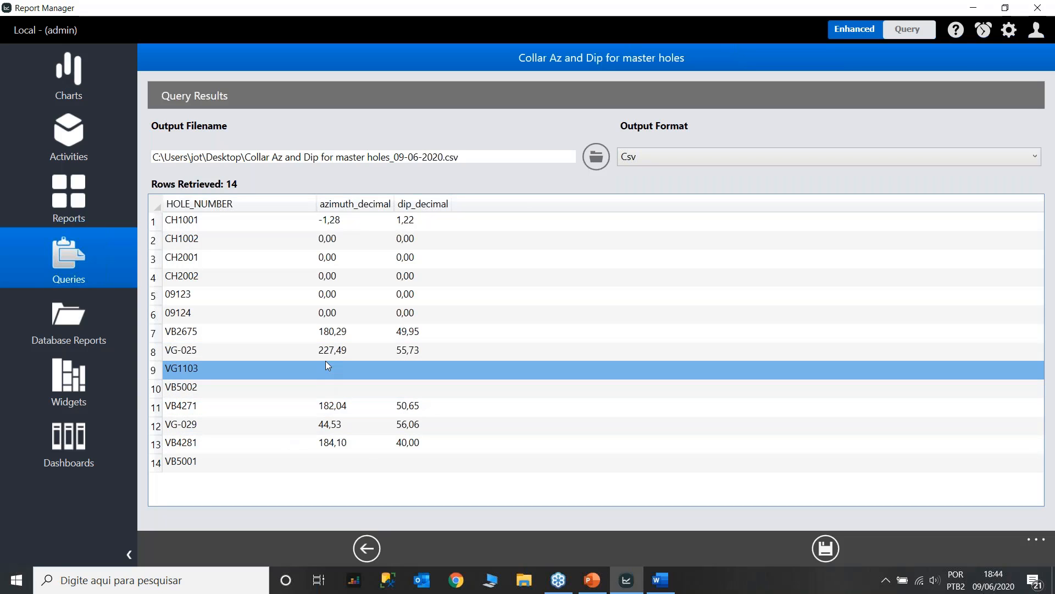
left_click(376, 544)
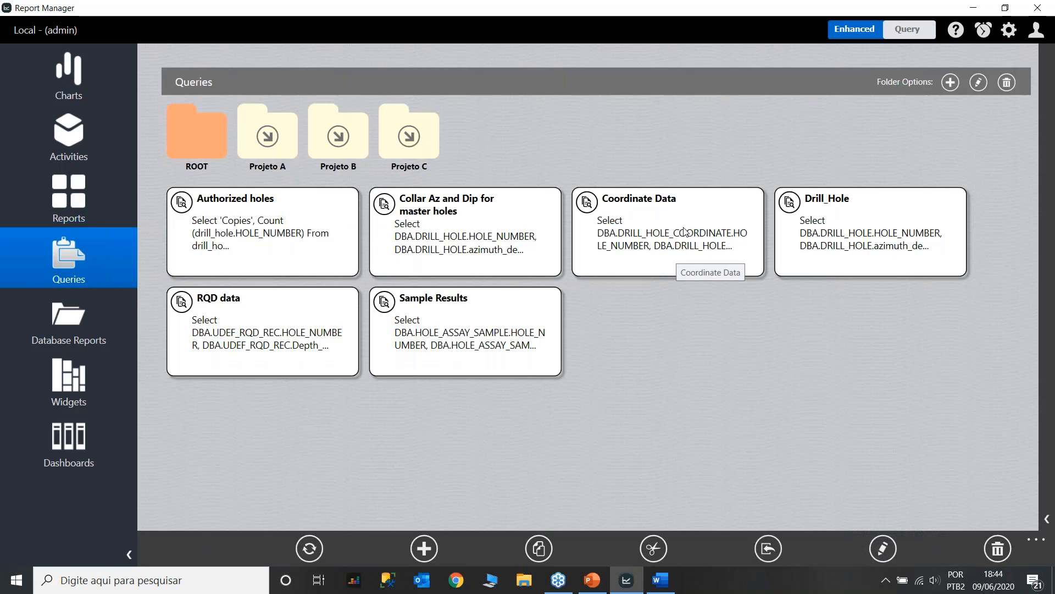
Run the saved "Coordinate Data" query, review the grid type and coordinates of the holes, and return to the list of queries.
left_click(675, 221)
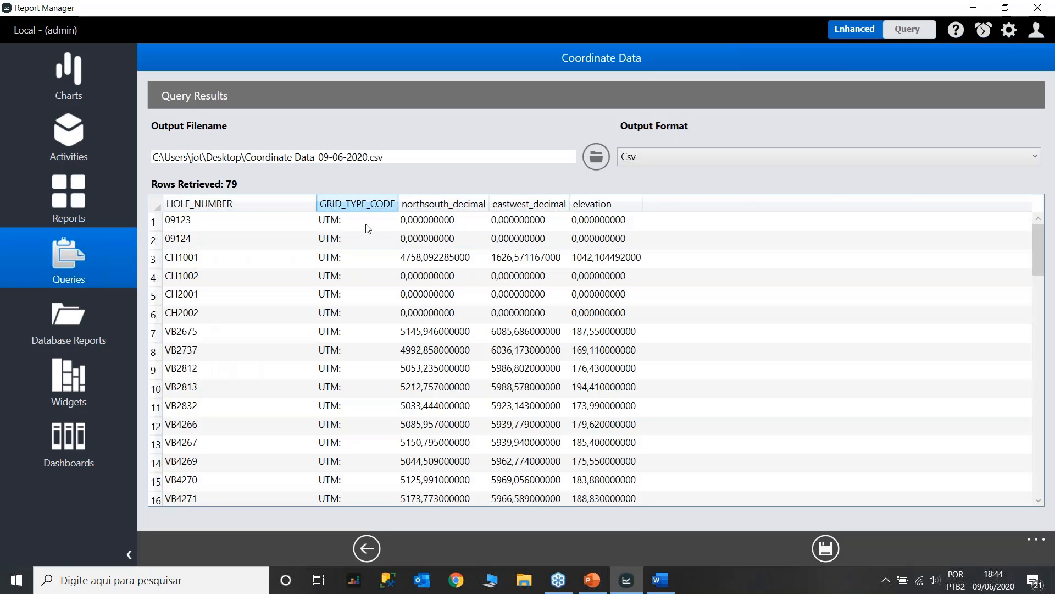
scroll(365, 264, "down", 5)
scroll(363, 259, "down", 7)
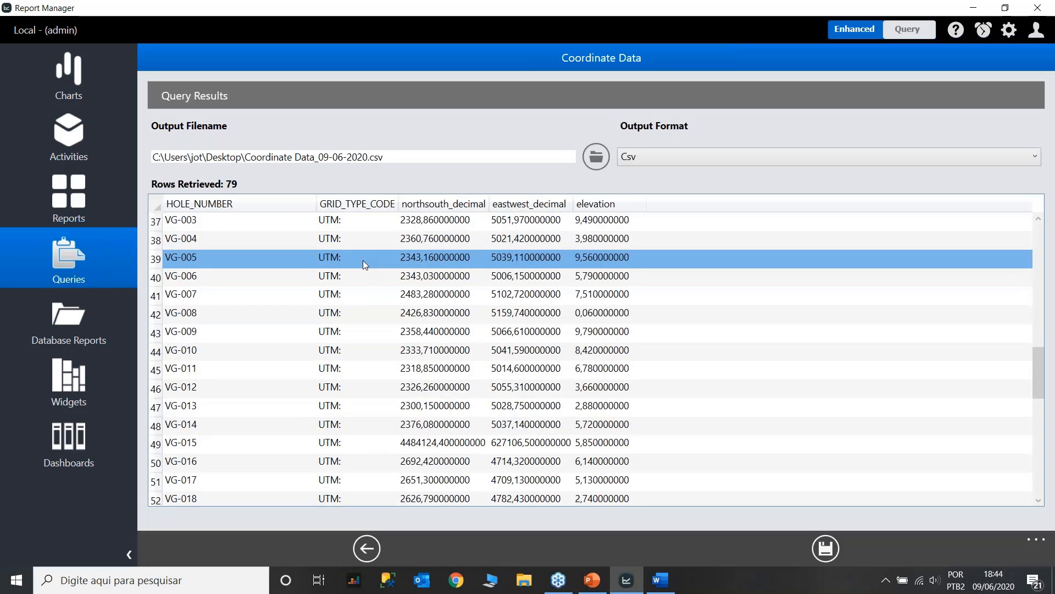
scroll(366, 275, "up", 3)
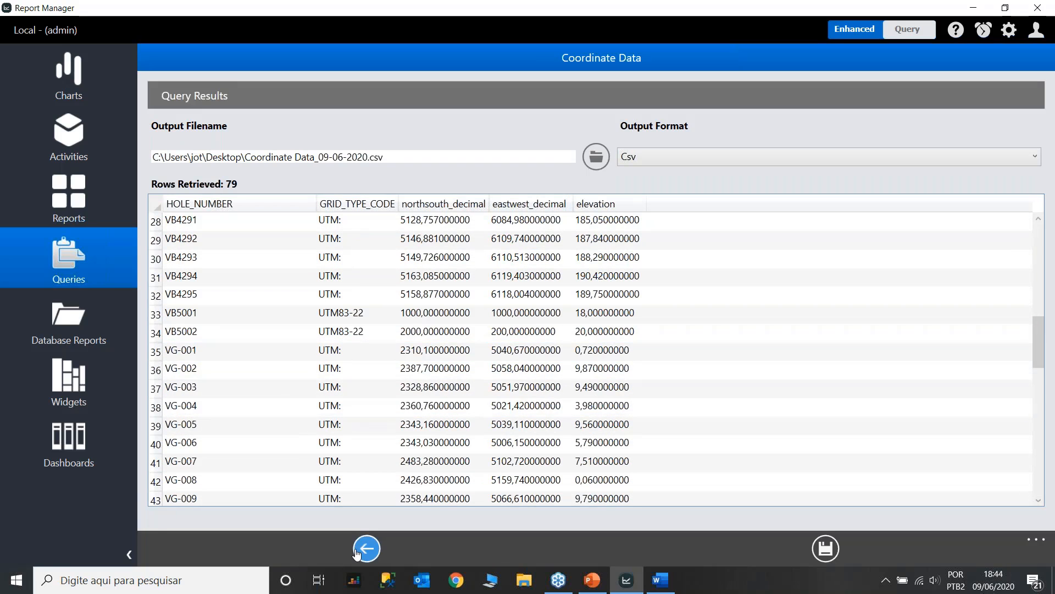
left_click(356, 552)
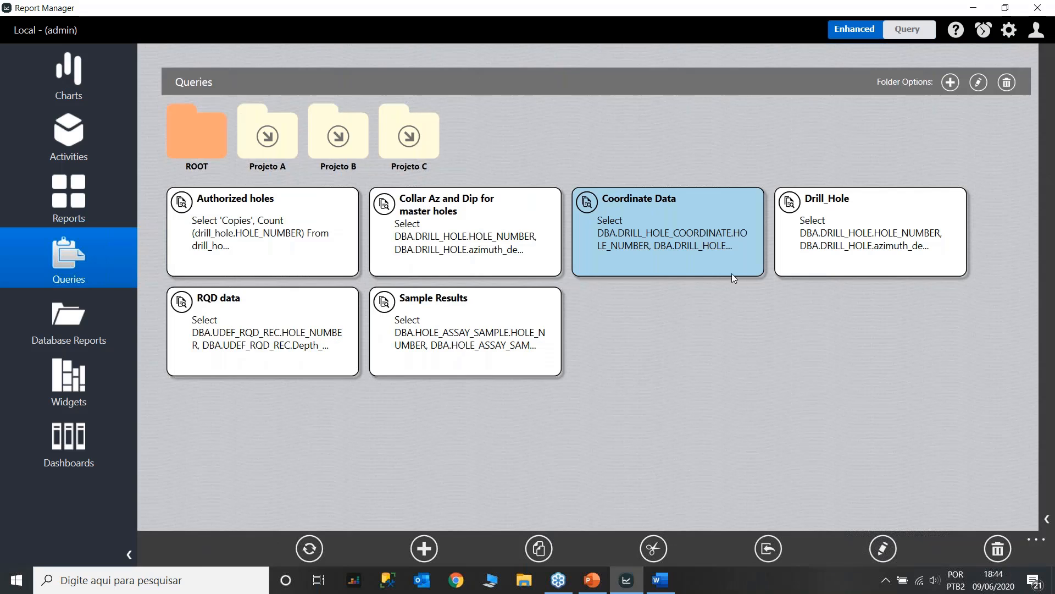
Run the saved "RQD data" and "Sample Results" queries in turn, reviewing their rows, and return to the list of queries.
left_click(229, 321)
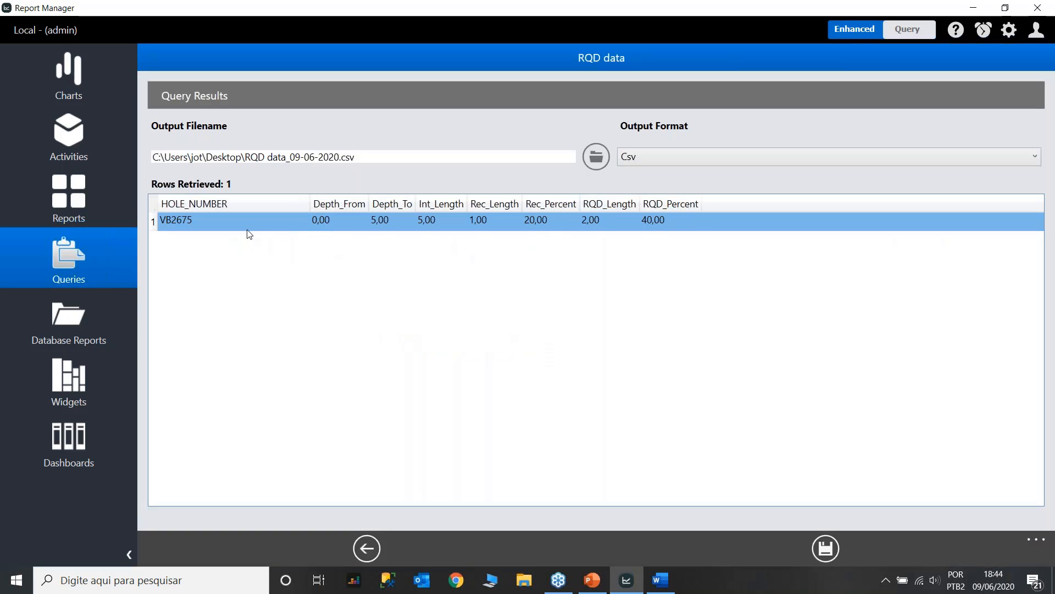
left_click(374, 542)
left_click(507, 332)
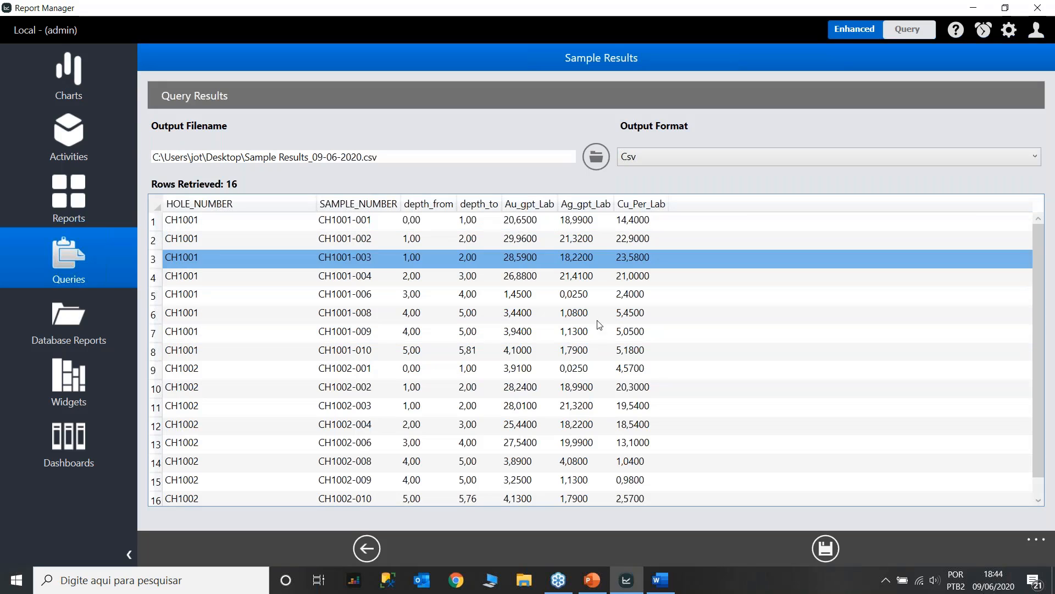
scroll(608, 324, "down", 1)
scroll(604, 336, "up", 1)
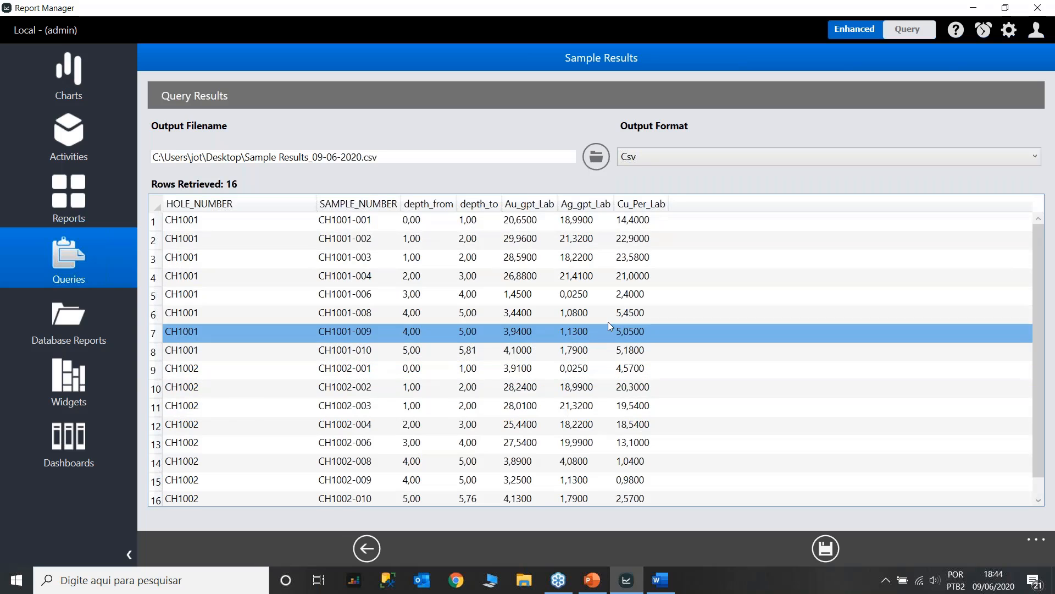
left_click(367, 548)
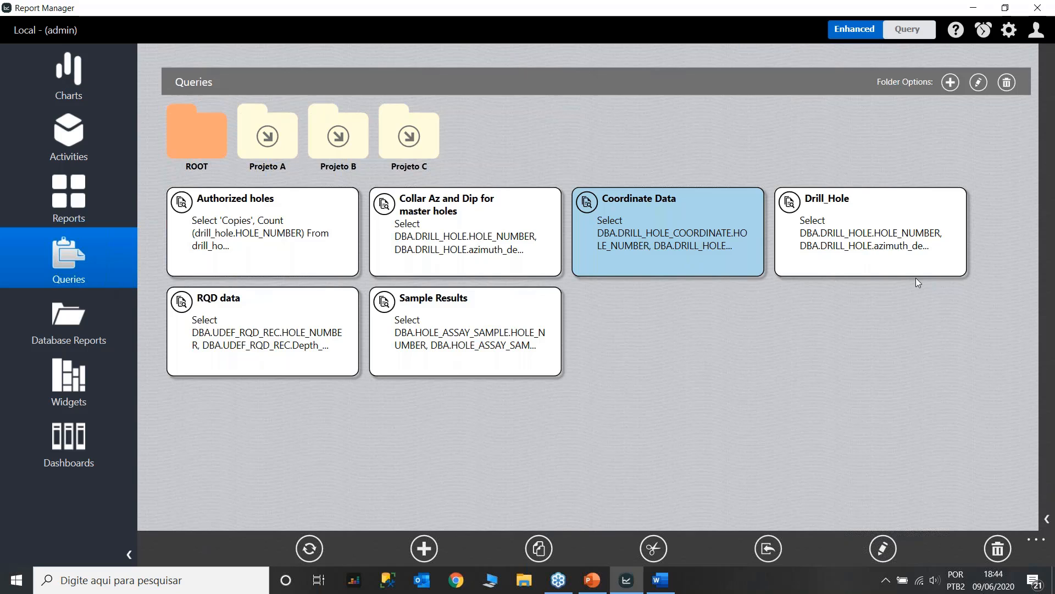
Start a new database report and open the report designer for it.
left_click(62, 323)
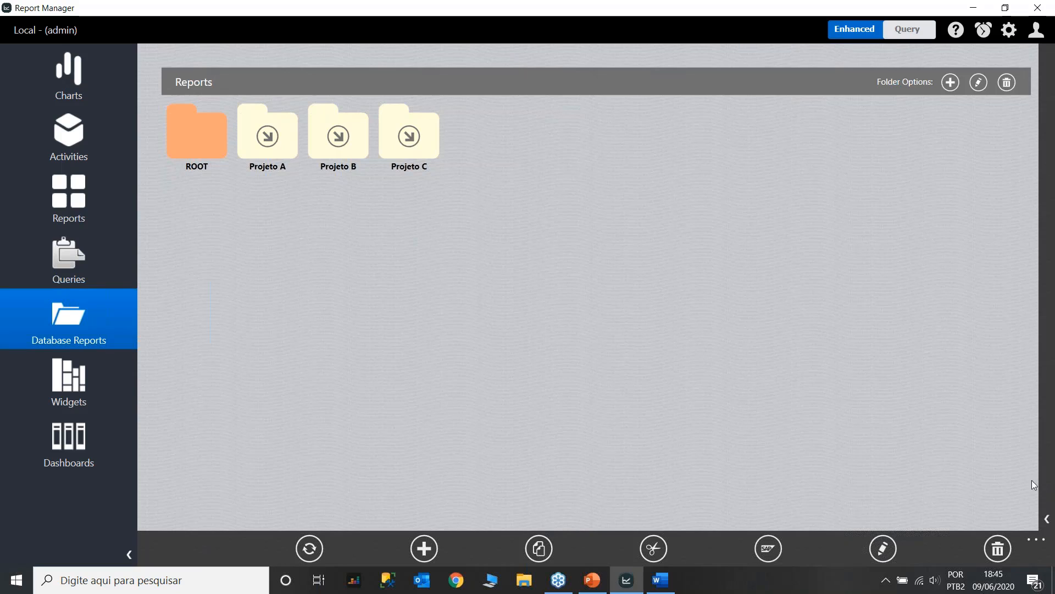
left_click(422, 550)
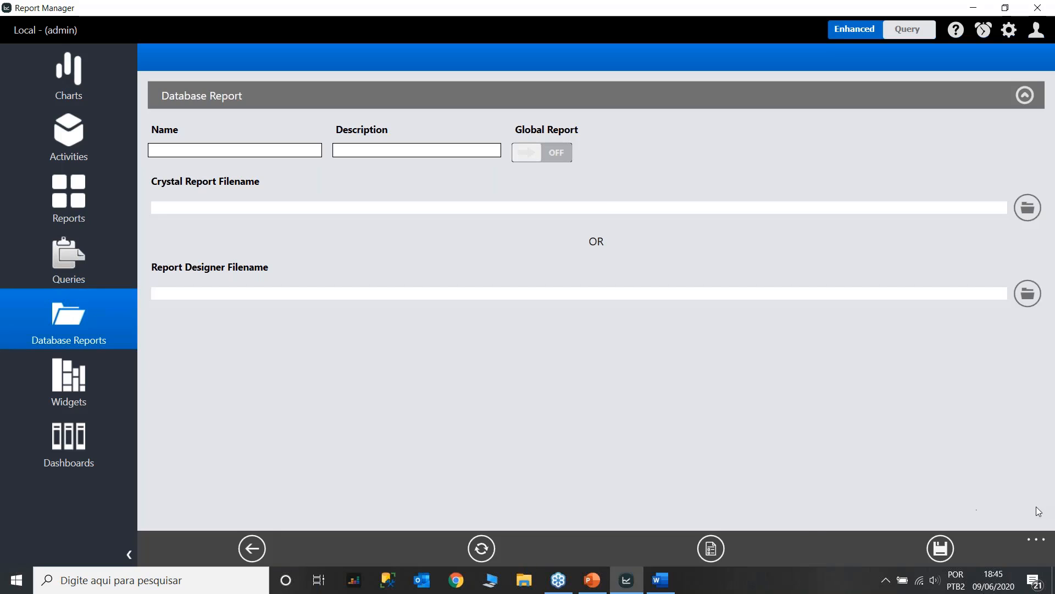
left_click(717, 547)
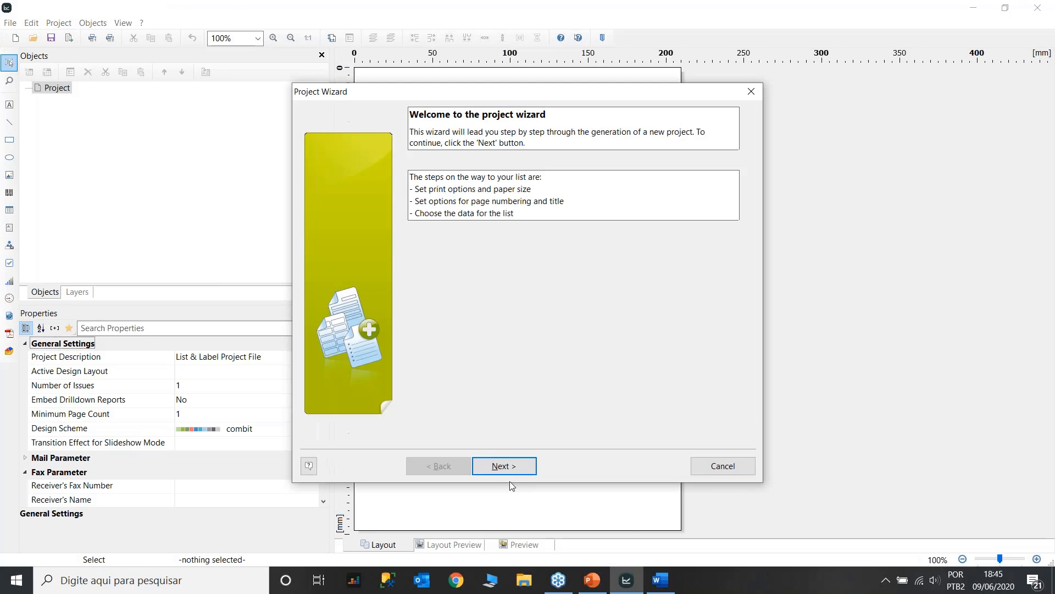
Complete the project wizard with the default printer, page and title options.
left_click(510, 467)
left_click(511, 467)
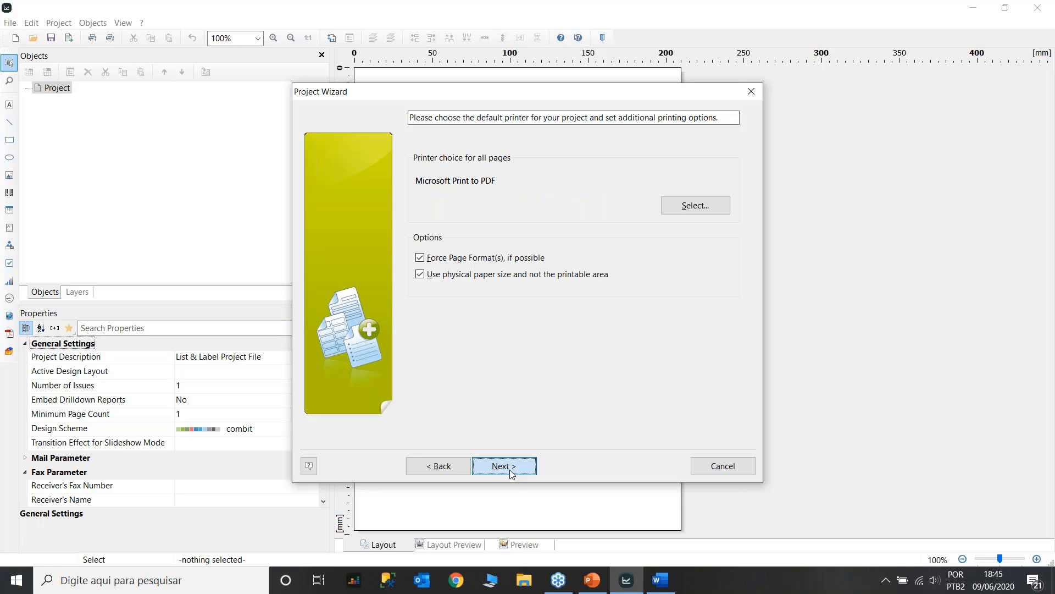
left_click(511, 467)
left_click(511, 470)
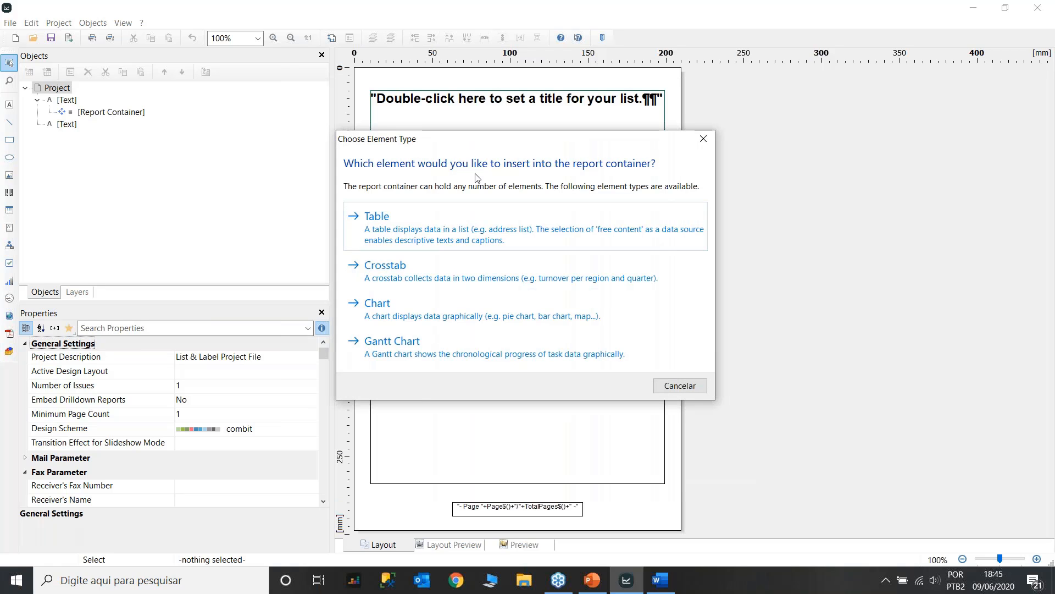
Insert a table into the report container with DRILL_HOLE as its data source.
left_click(442, 232)
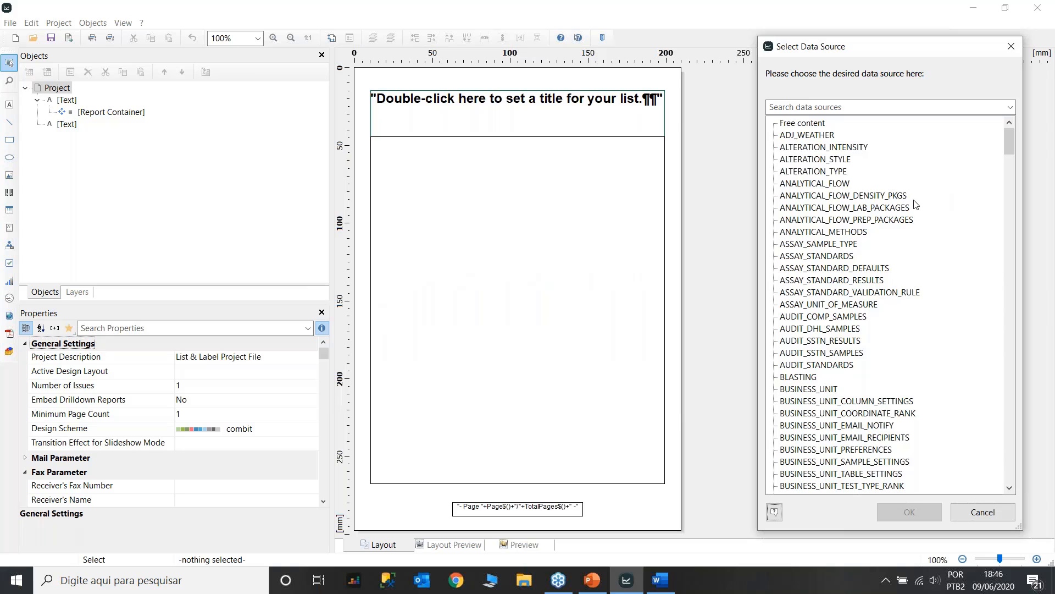
left_click_drag(1014, 137, 1001, 226)
left_click(817, 280)
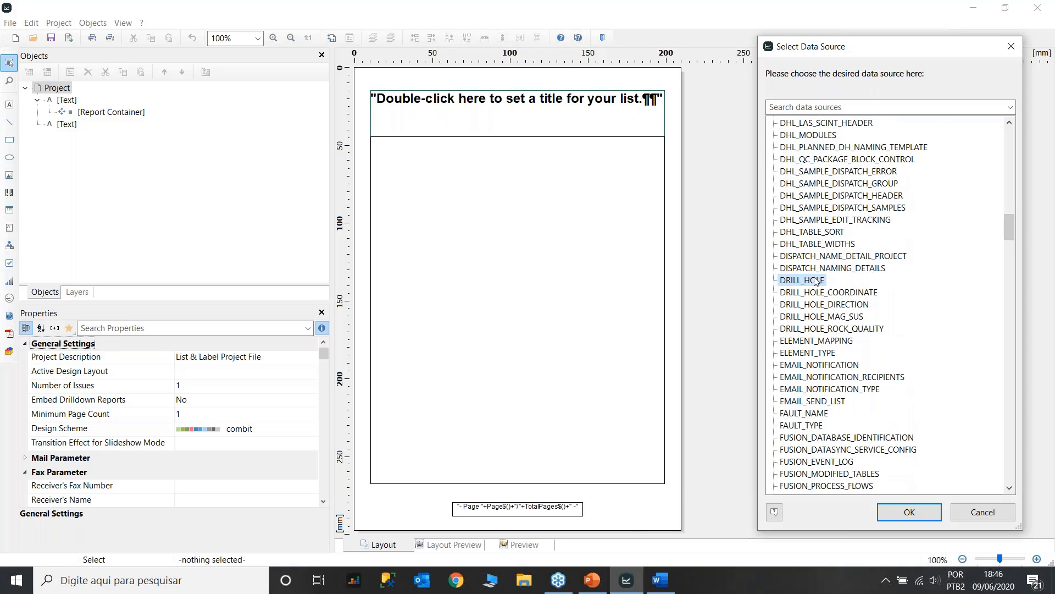
left_click(894, 511)
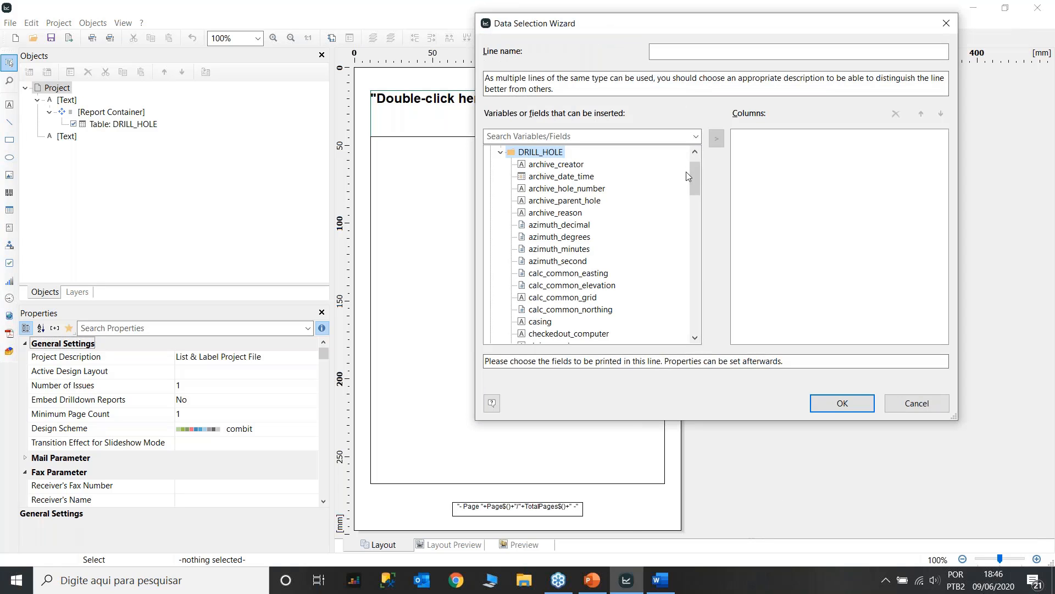
Add the HOLE_NUMBER field of DRILL_HOLE as the first column of the table.
scroll(695, 174, "up", 1)
left_click_drag(695, 174, 701, 227)
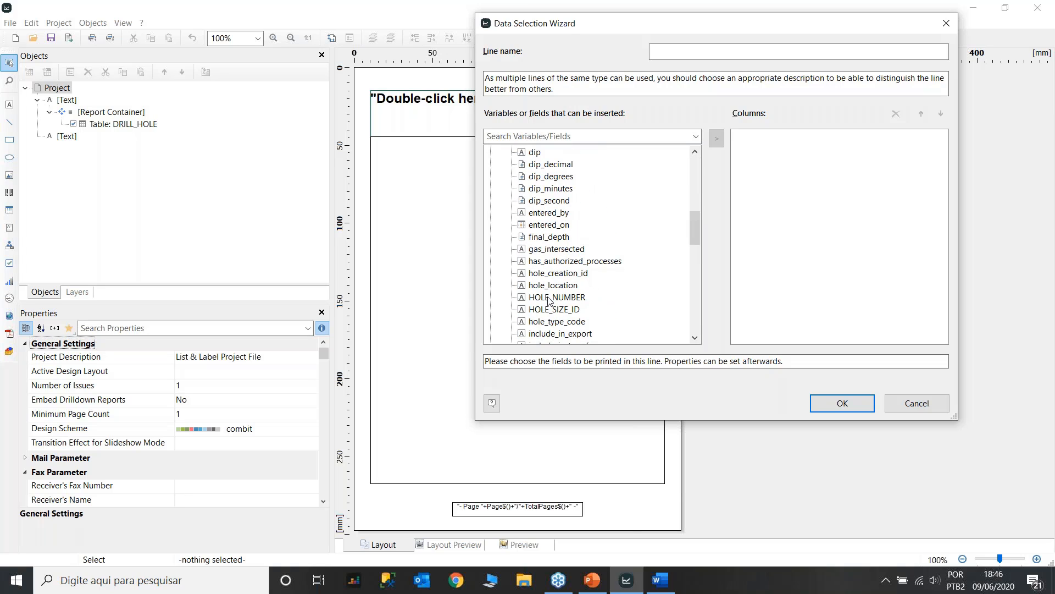
double_click(549, 299)
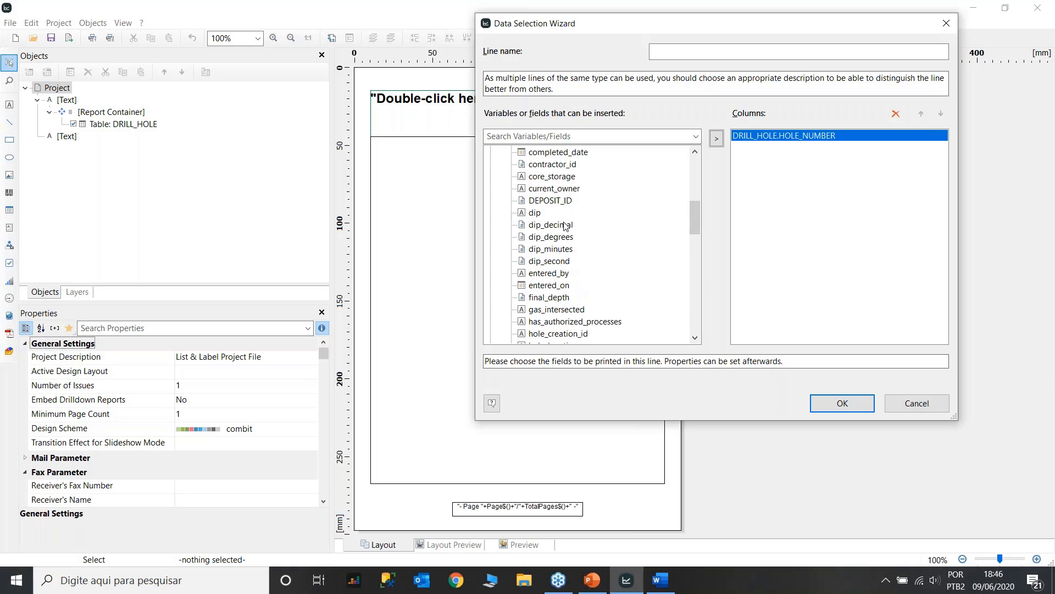
double_click(565, 226)
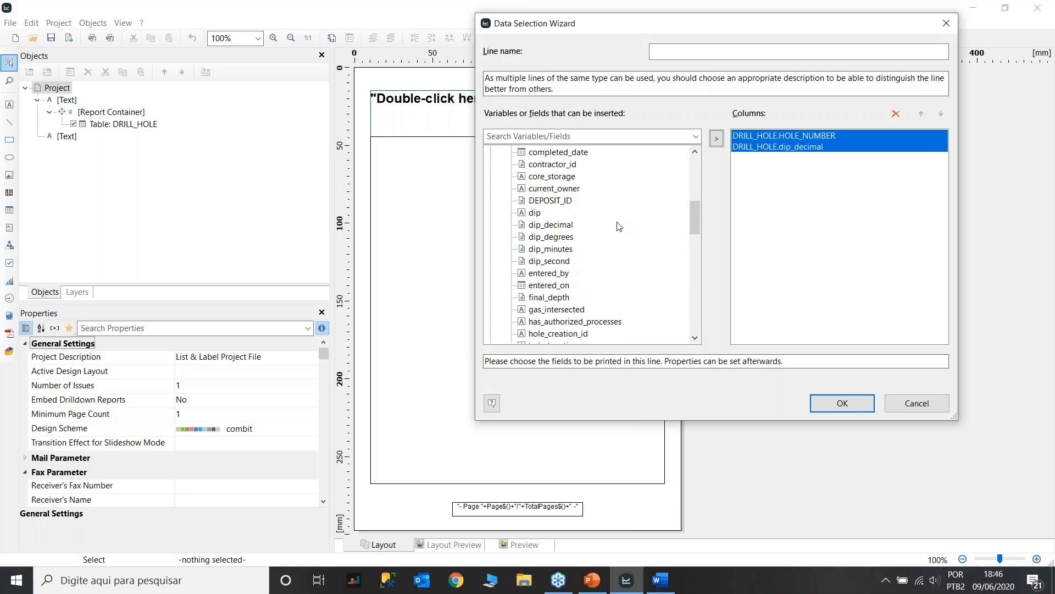
scroll(604, 227, "up", 3)
scroll(604, 227, "up", 1)
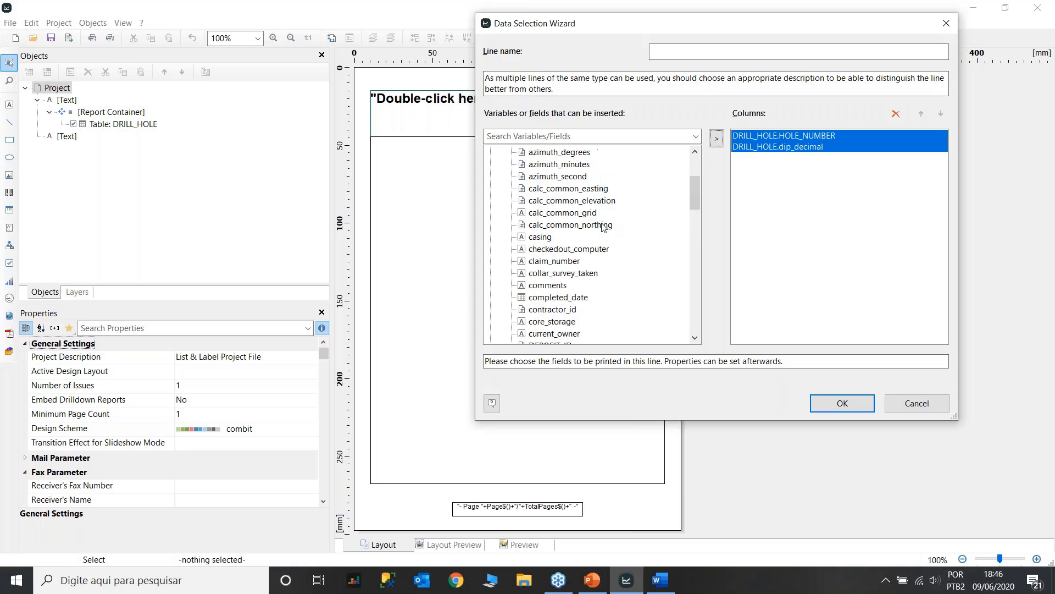
scroll(605, 227, "down", 2)
left_click(758, 147)
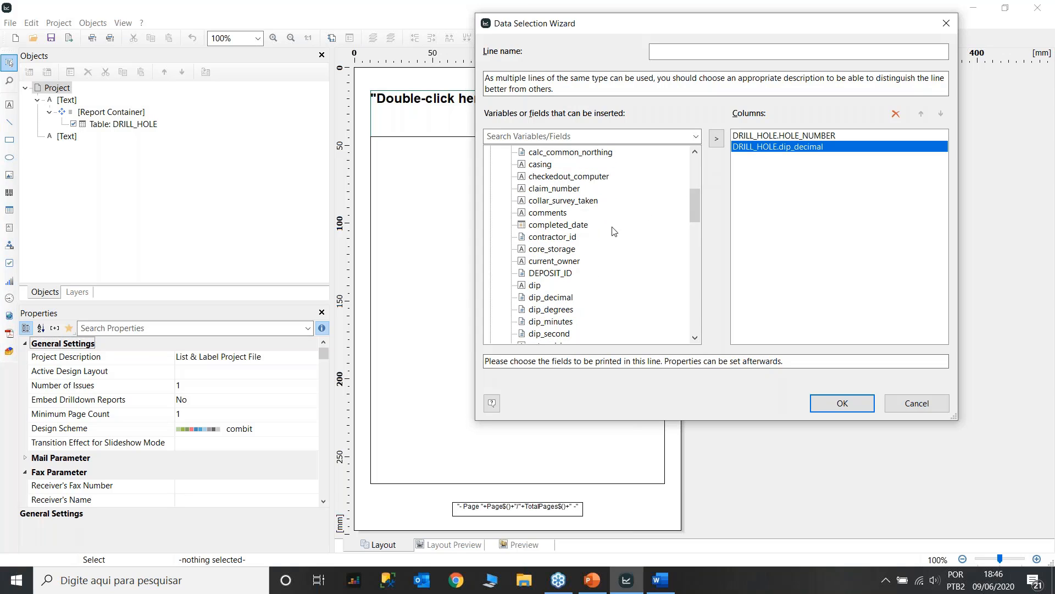
left_click(761, 145)
left_click(896, 115)
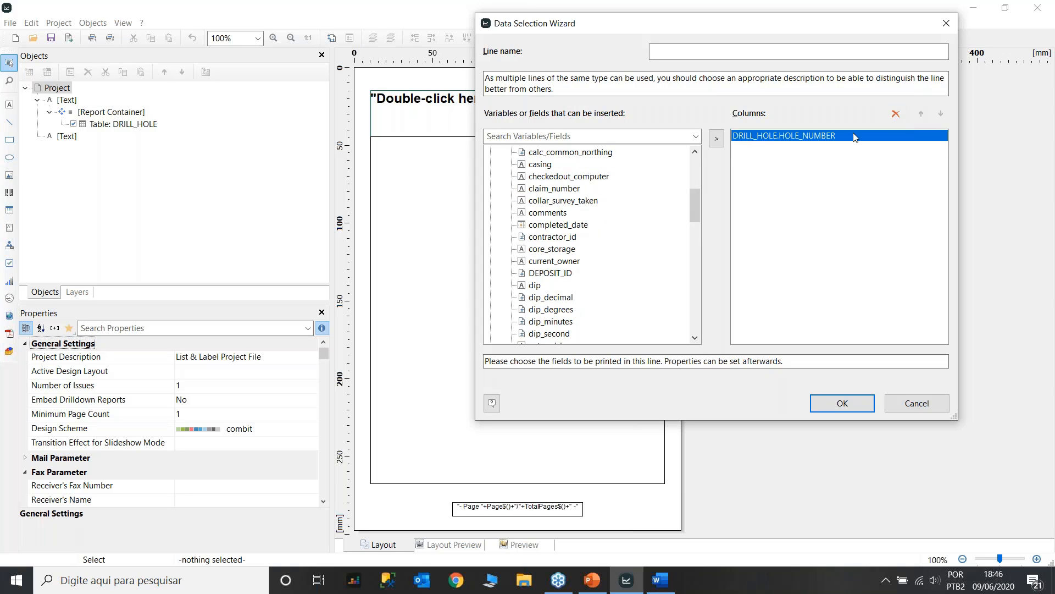
Add the azimuth_decimal and dip_decimal fields as table columns after HOLE_NUMBER.
scroll(578, 226, "up", 4)
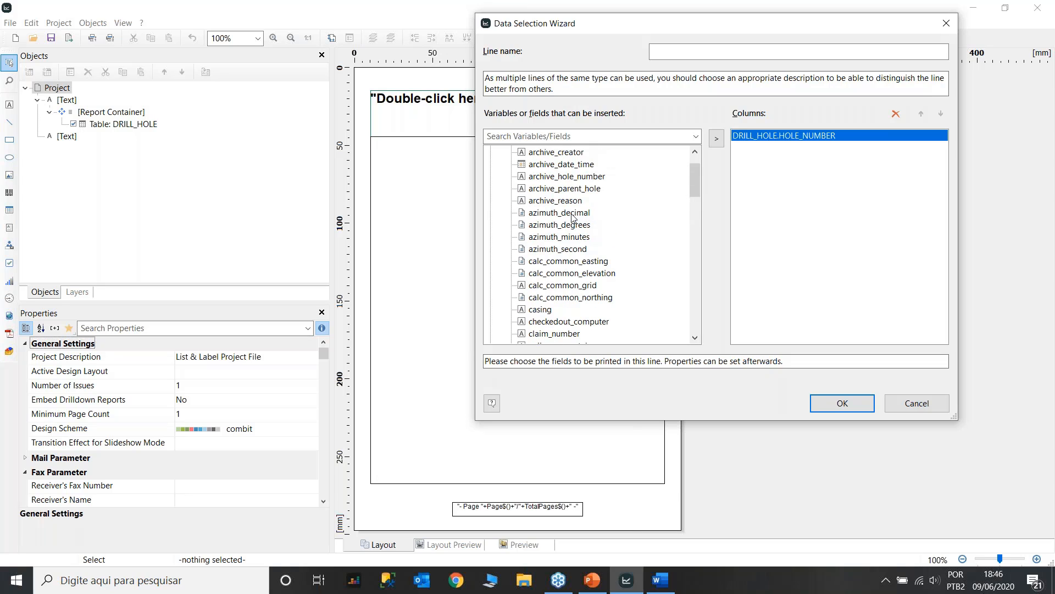
double_click(575, 213)
scroll(552, 269, "down", 4)
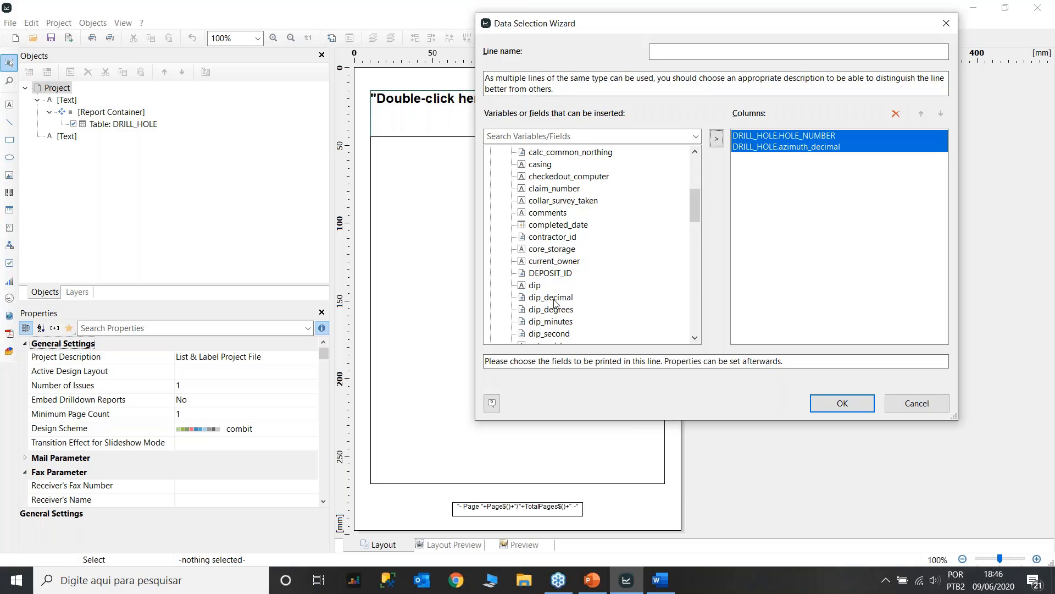
double_click(555, 299)
Add the start_depth field as a table column after dip_decimal.
scroll(573, 264, "up", 2)
scroll(574, 265, "up", 2)
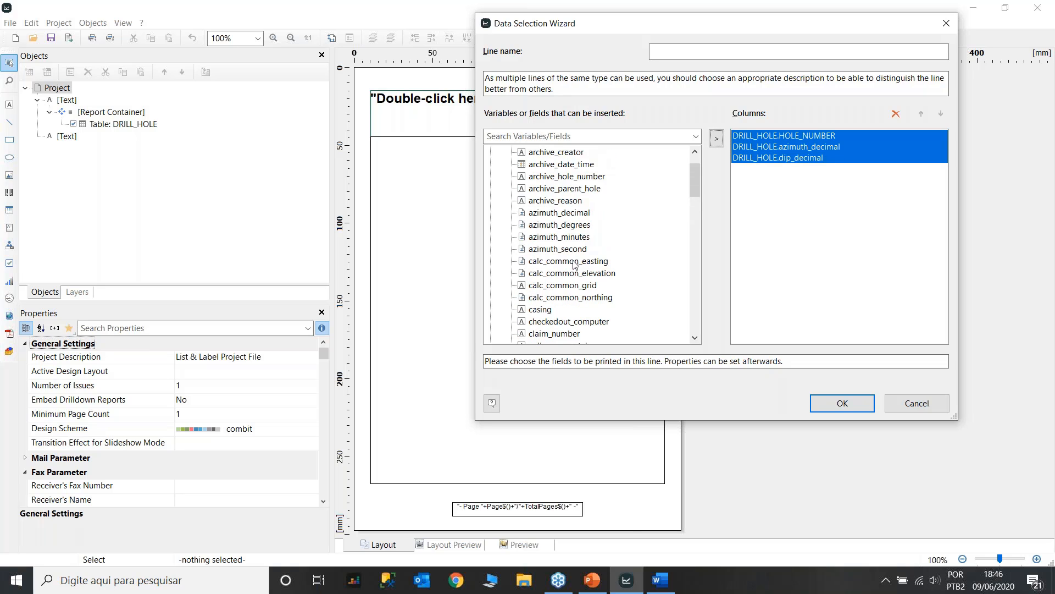
scroll(574, 264, "down", 15)
scroll(574, 265, "down", 5)
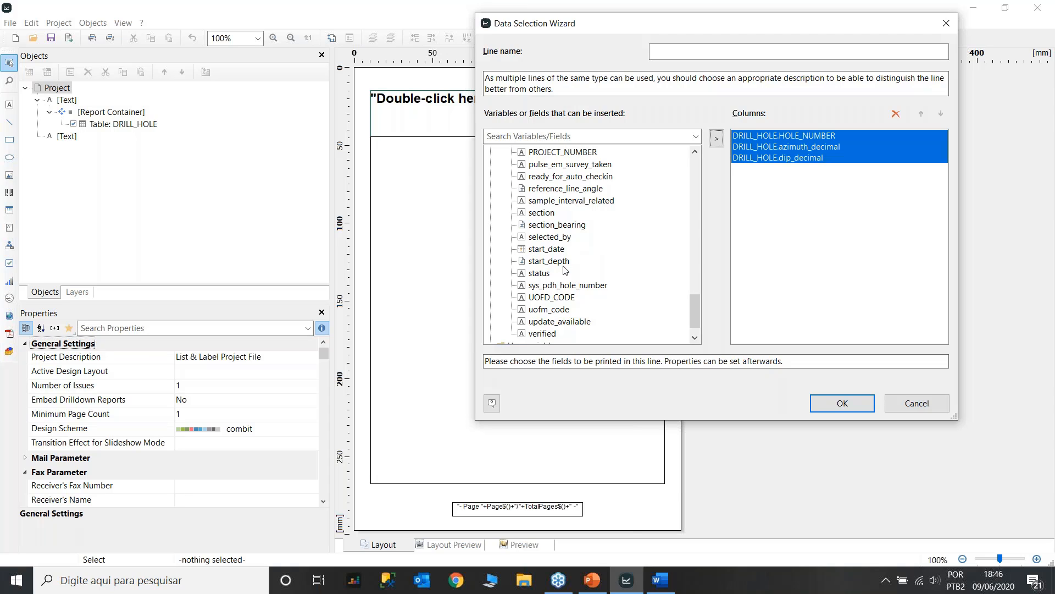
double_click(565, 264)
Add the final_depth field of DRILL_HOLE as a table column after start_depth.
scroll(594, 256, "up", 3)
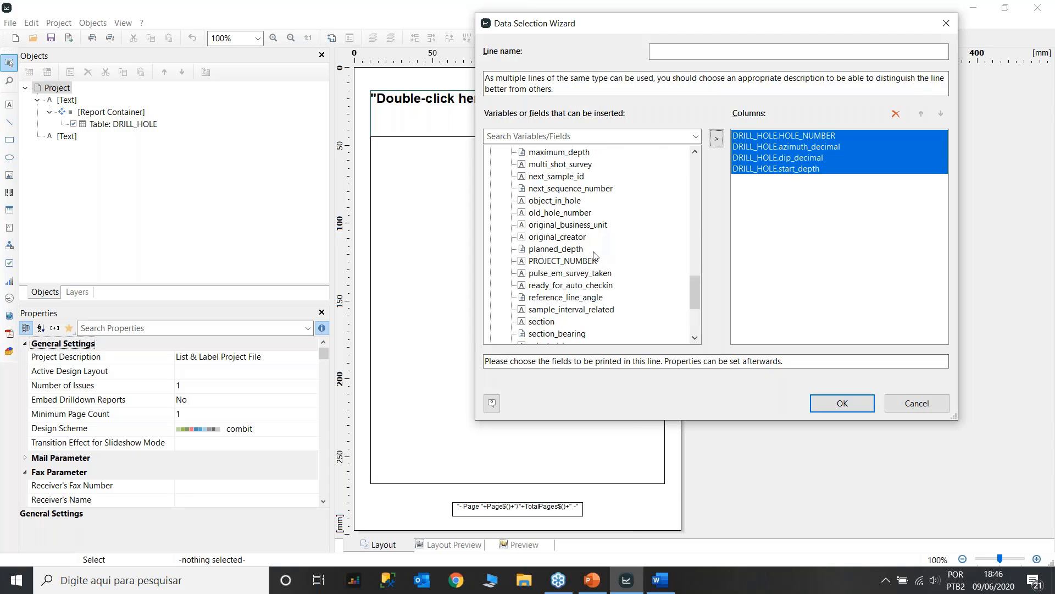
scroll(594, 256, "up", 5)
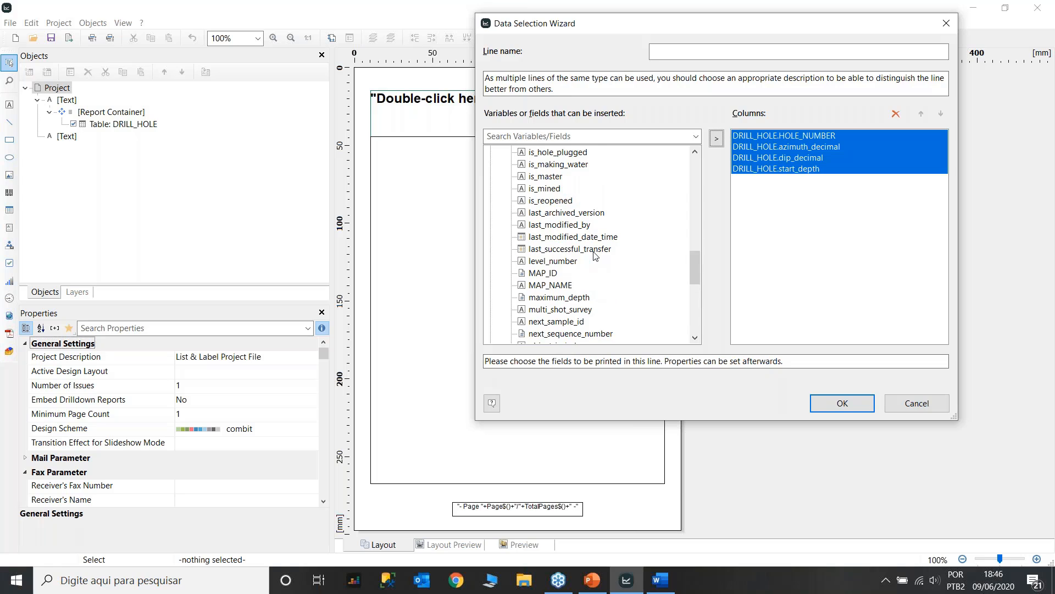
scroll(595, 256, "up", 2)
scroll(595, 256, "up", 9)
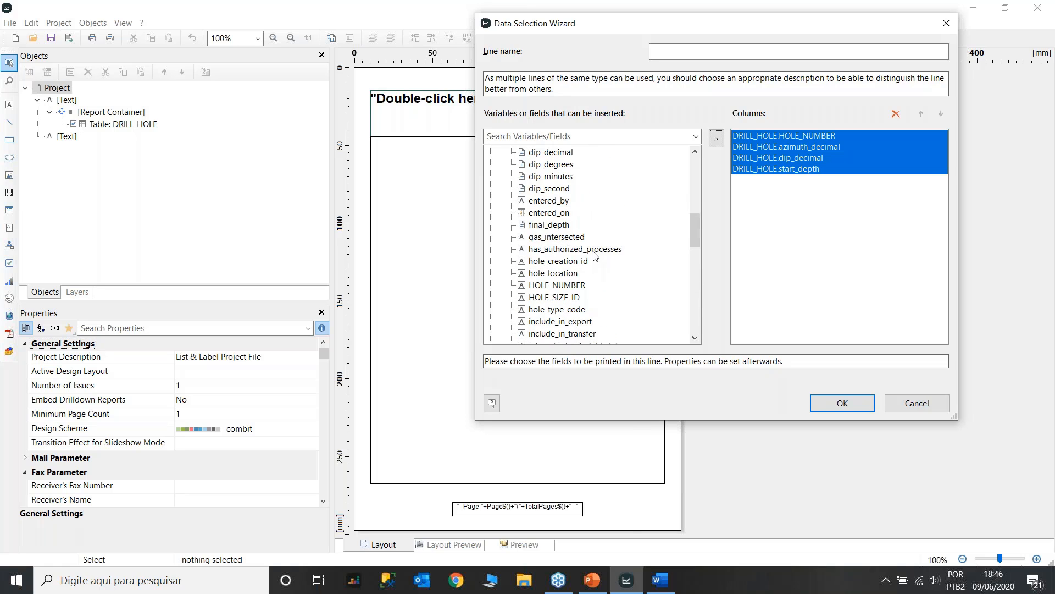
scroll(596, 256, "up", 5)
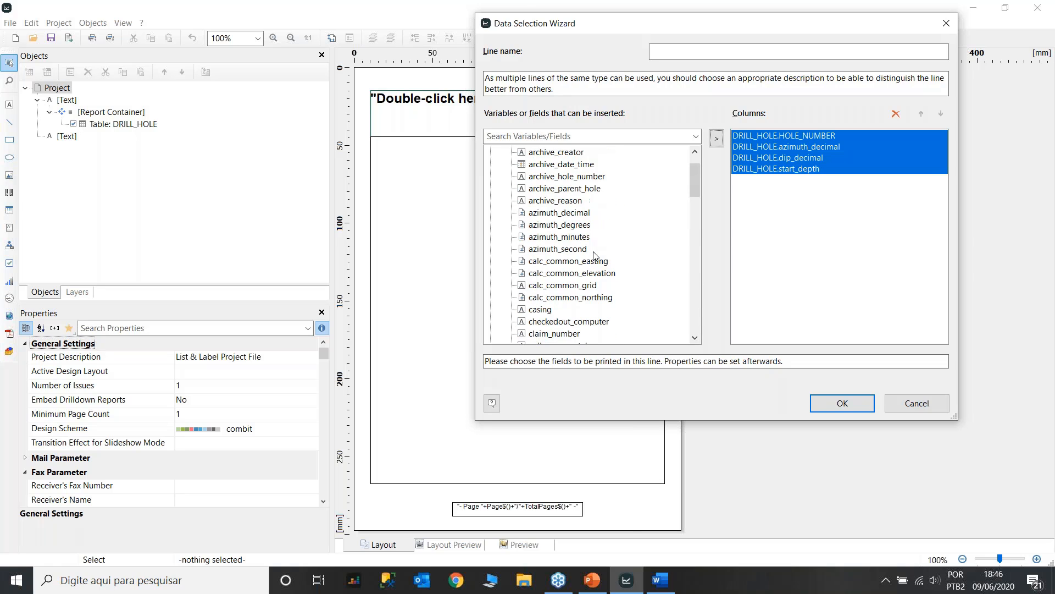
scroll(595, 255, "down", 4)
scroll(595, 256, "down", 12)
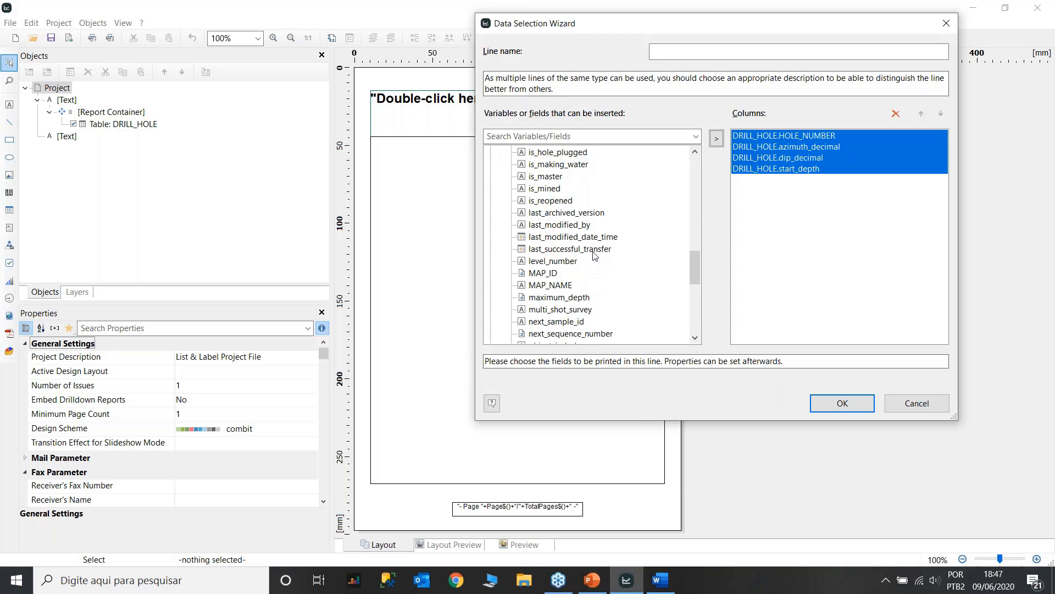
scroll(593, 256, "up", 5)
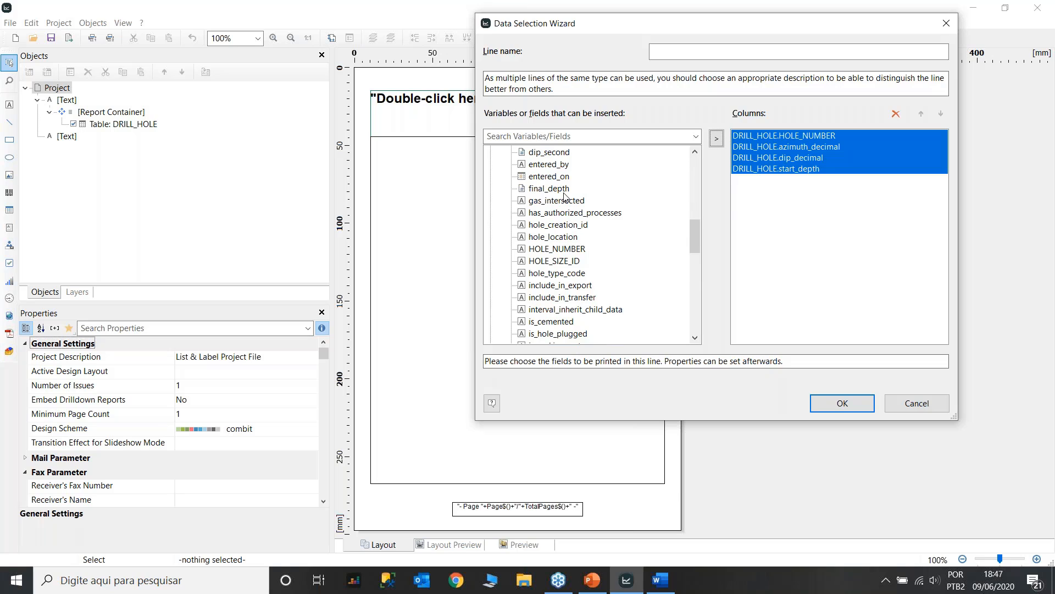
double_click(550, 188)
Add the PROJECT_NUMBER field as the last table column and accept the column selection.
scroll(595, 264, "down", 8)
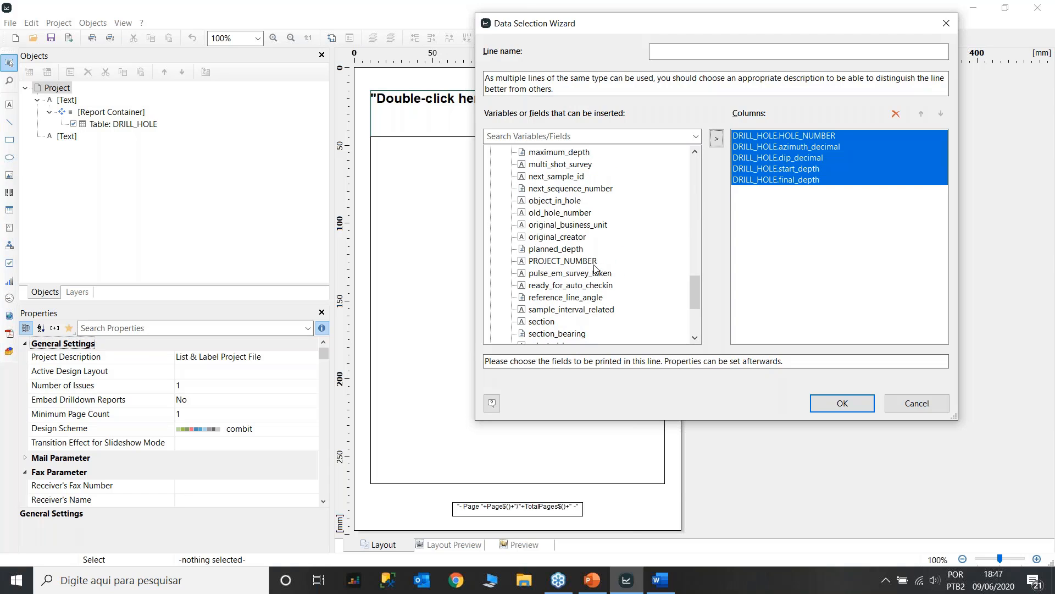
double_click(566, 261)
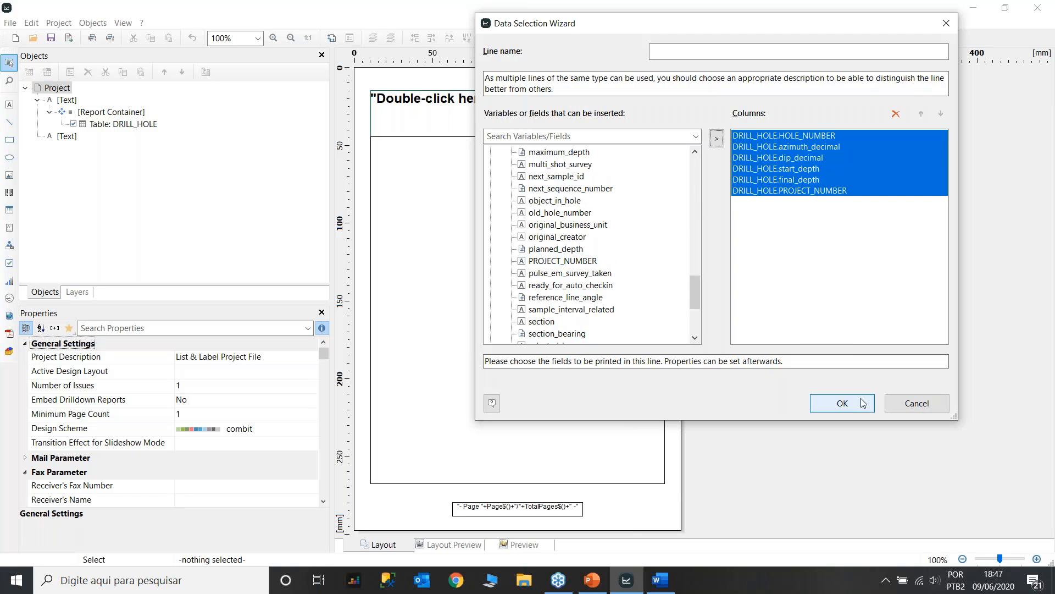
left_click(862, 403)
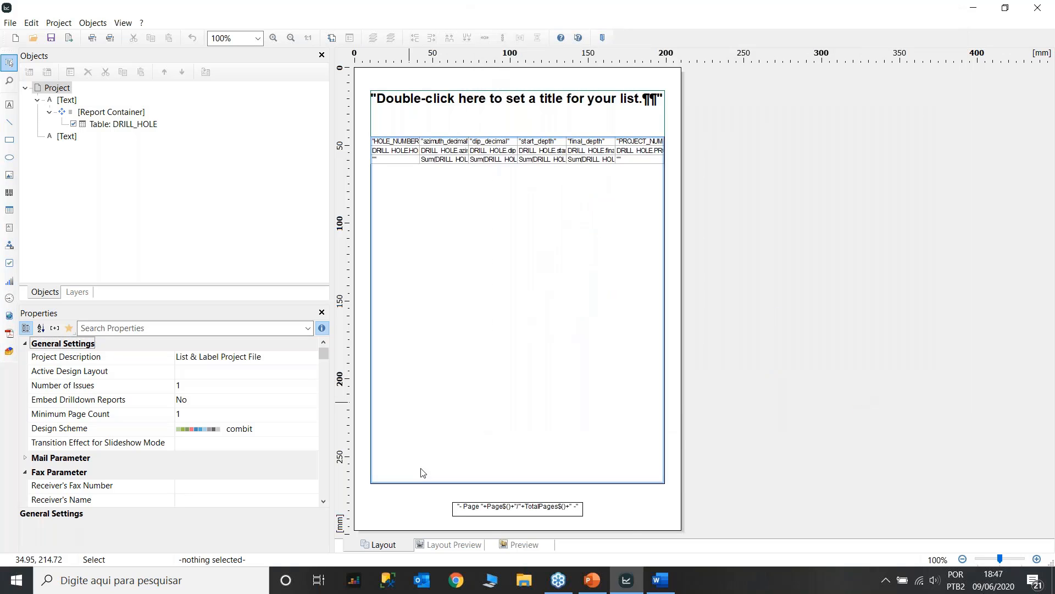
Preview the drill hole report and look through its three pages, ending on the first page.
left_click(533, 545)
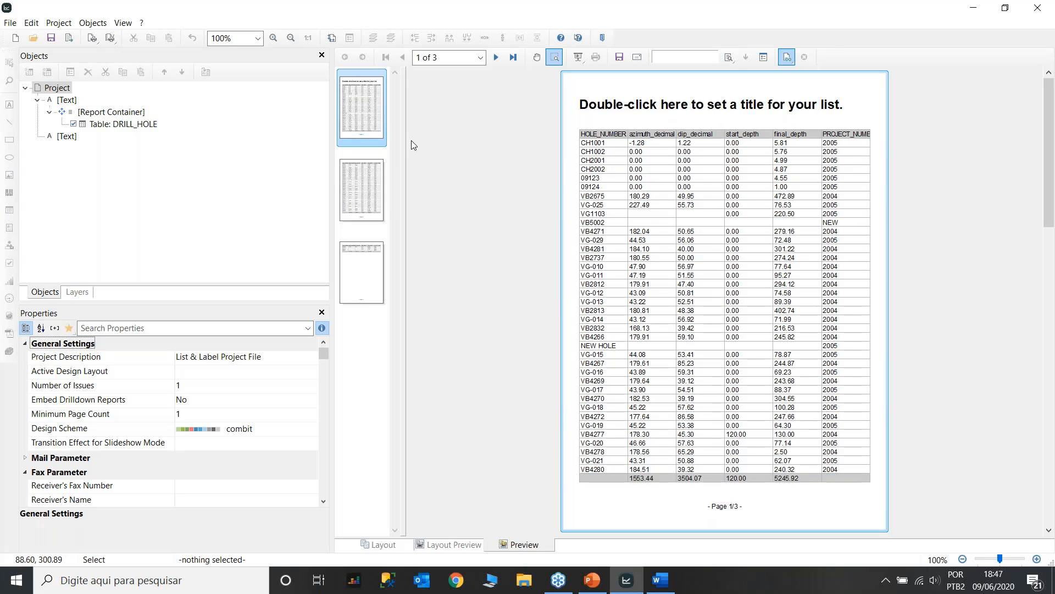
left_click(372, 188)
left_click(369, 269)
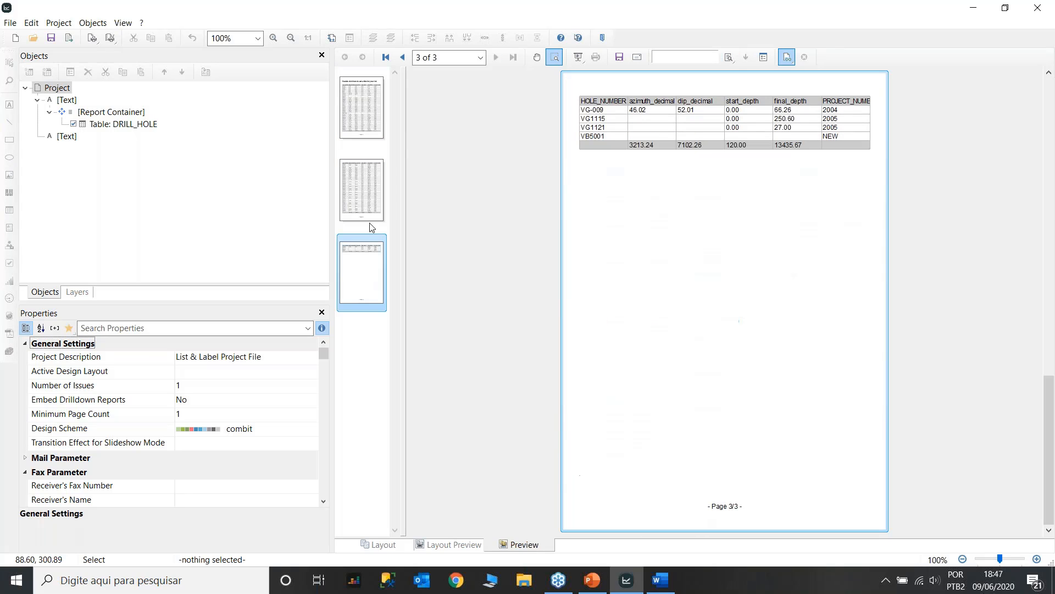
left_click(371, 208)
left_click(362, 107)
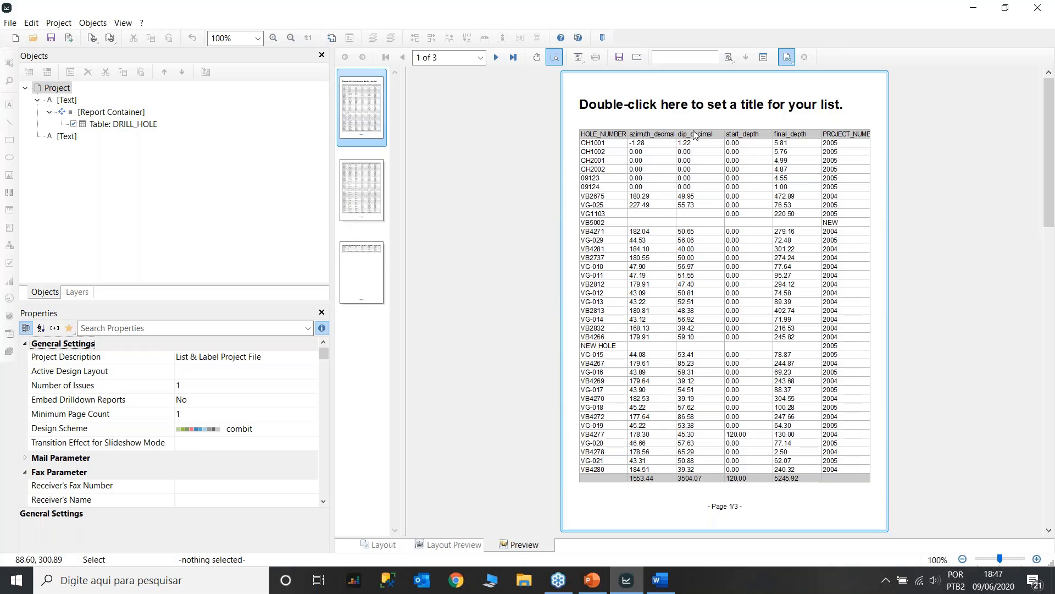
Close the report designer without saving the changes.
left_click(1048, 10)
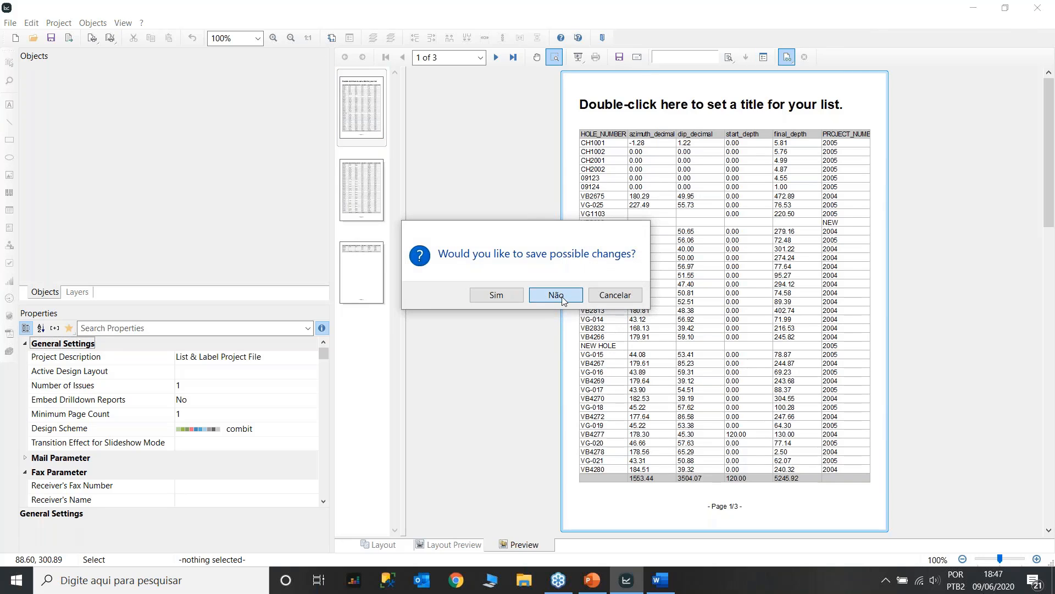
left_click(555, 295)
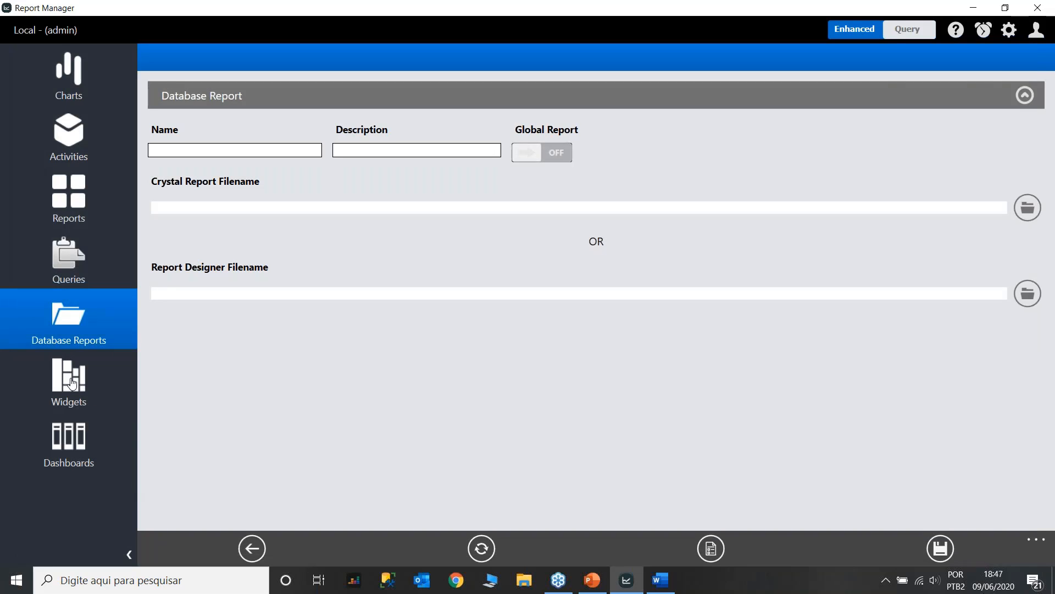
Open the Map View Widget and display the drill holes of project 2004 on the map.
left_click(72, 383)
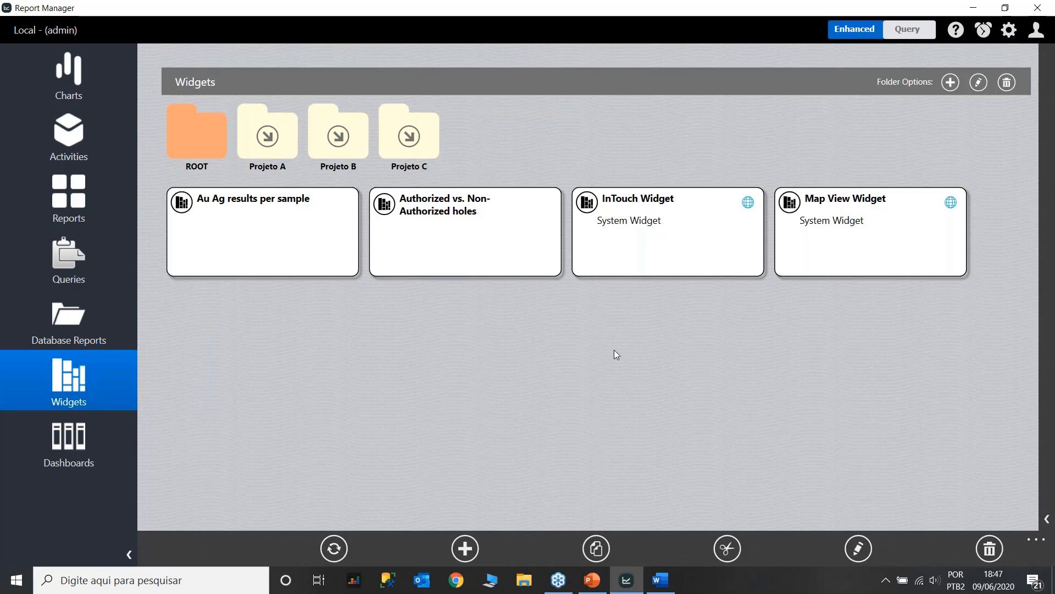
left_click(848, 238)
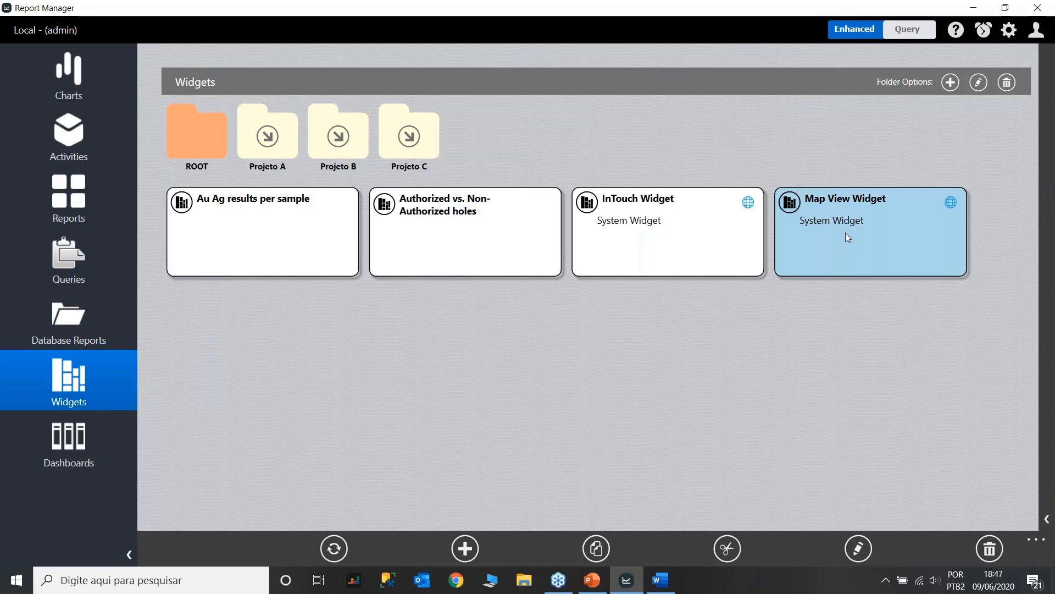
left_click(847, 236)
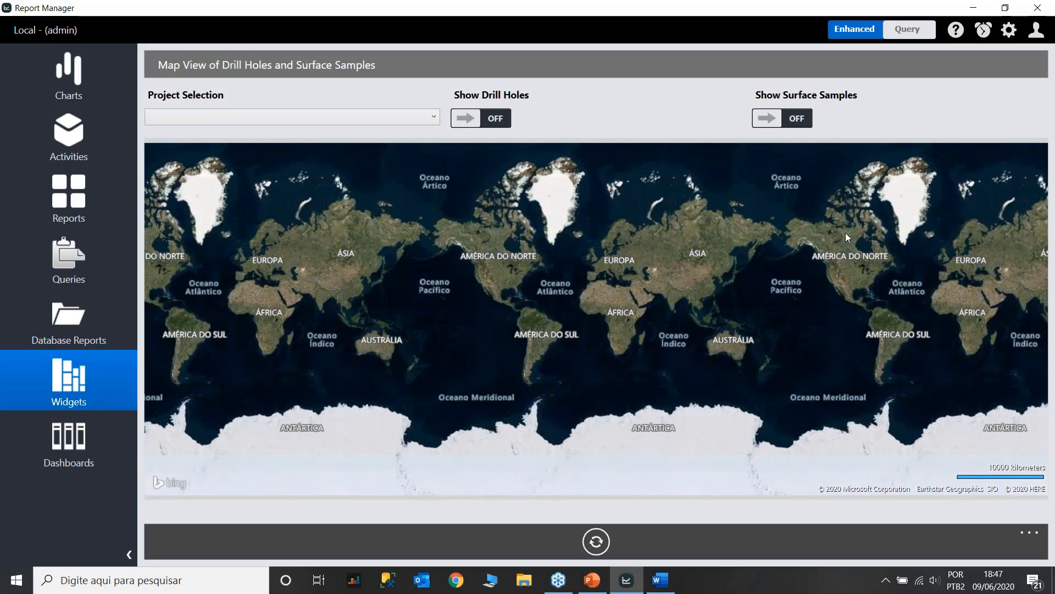
left_click(433, 117)
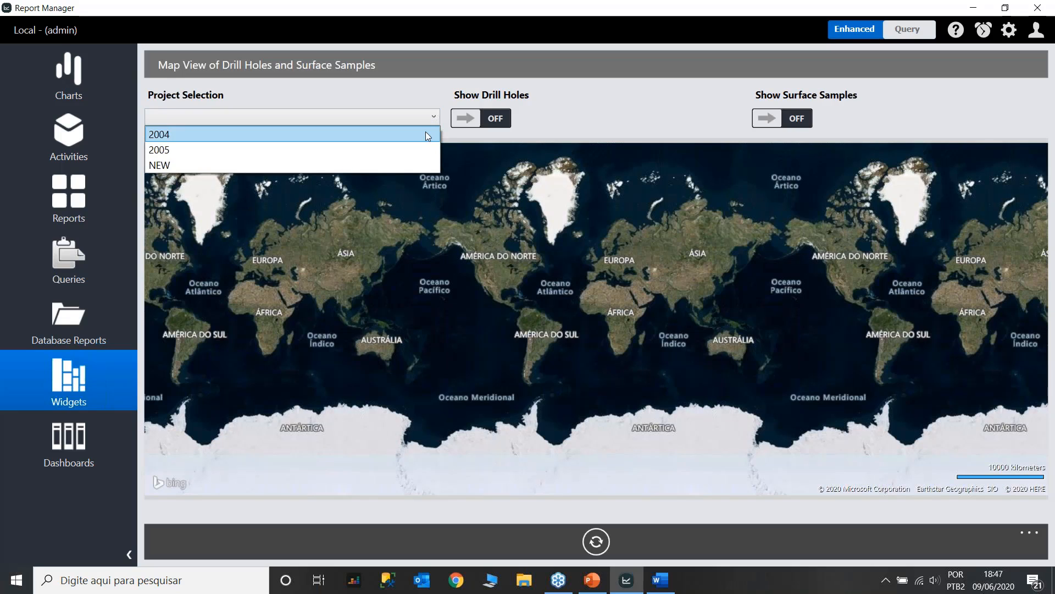
left_click(420, 134)
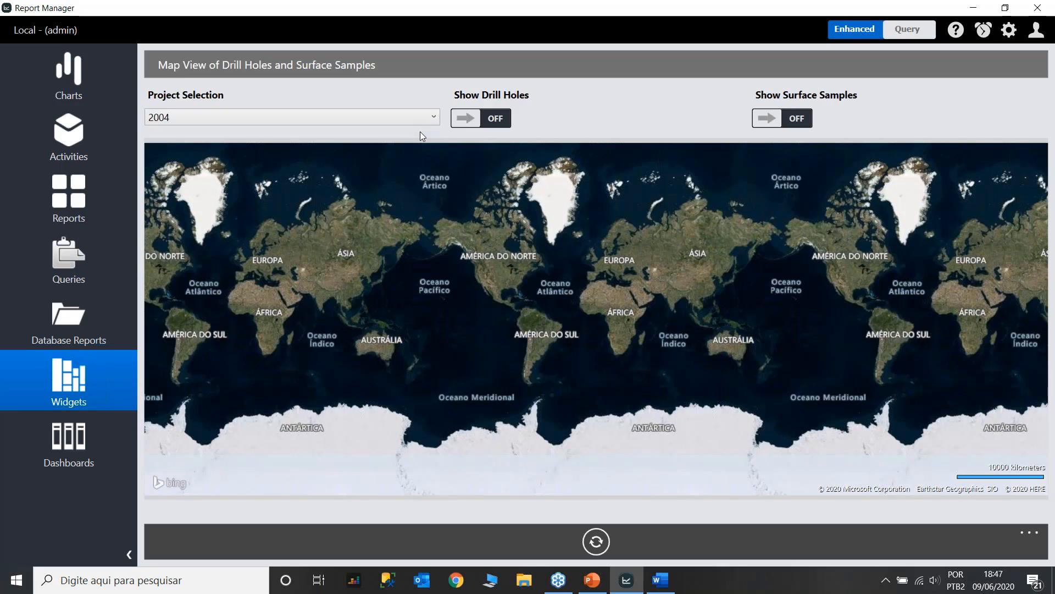
left_click(461, 120)
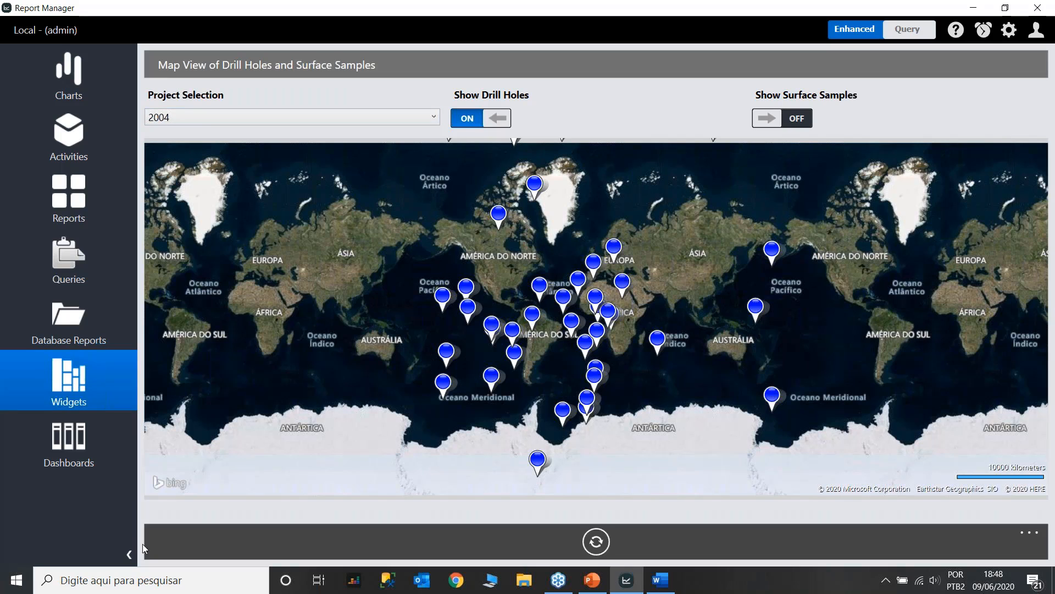
Open the InTouch Widget from the widgets and name the new widget Projeto A.
left_click(90, 397)
left_click(671, 233)
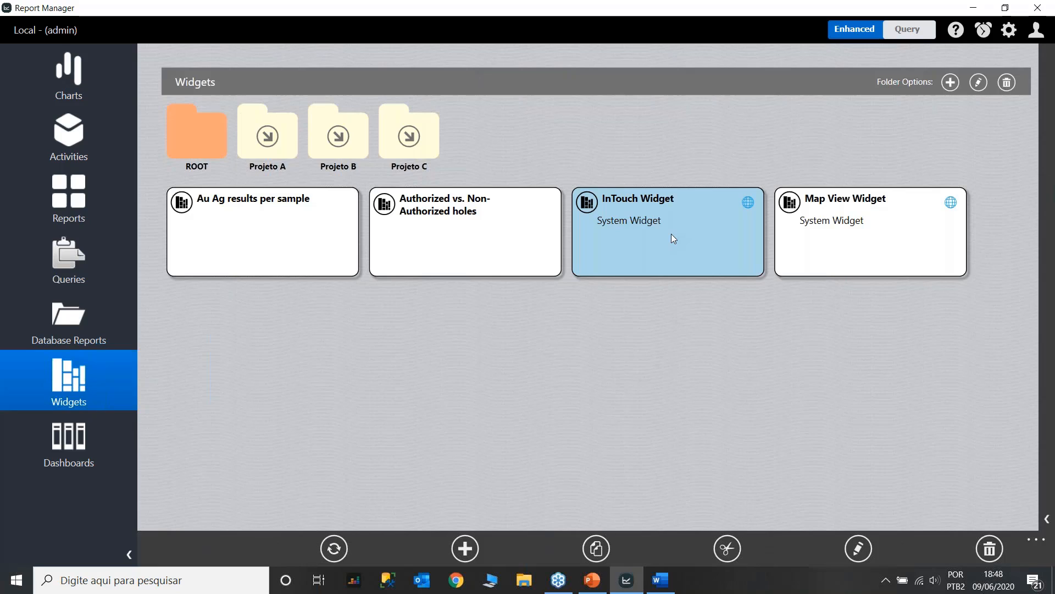
double_click(671, 233)
left_click(322, 127)
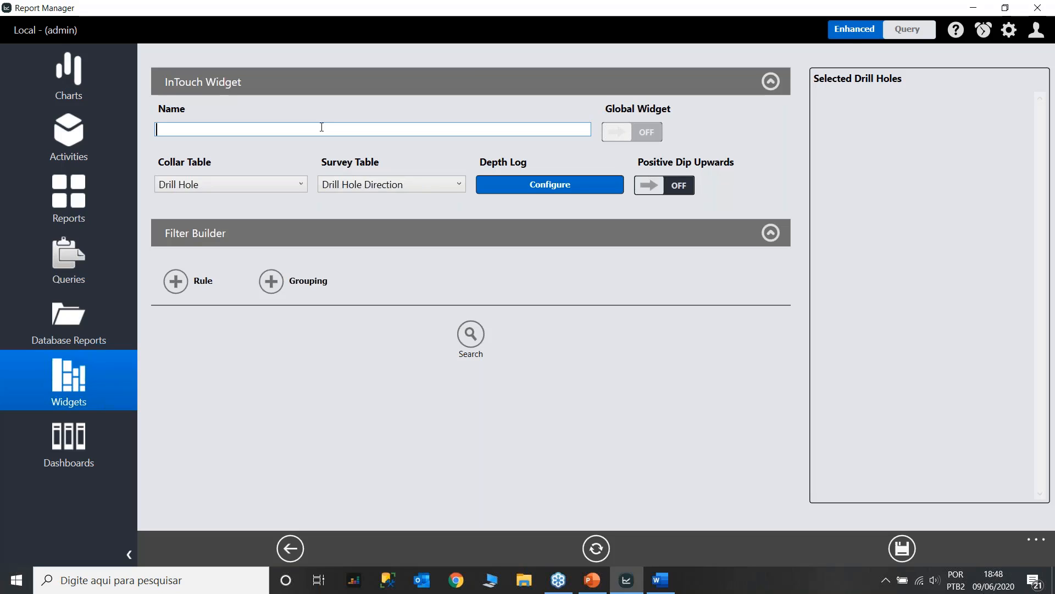
type("Projeto A")
Configure the widget's depth log to include the Ag_Gpt_Lab and Au_Gpt_Lab fields from Samples.
left_click(553, 182)
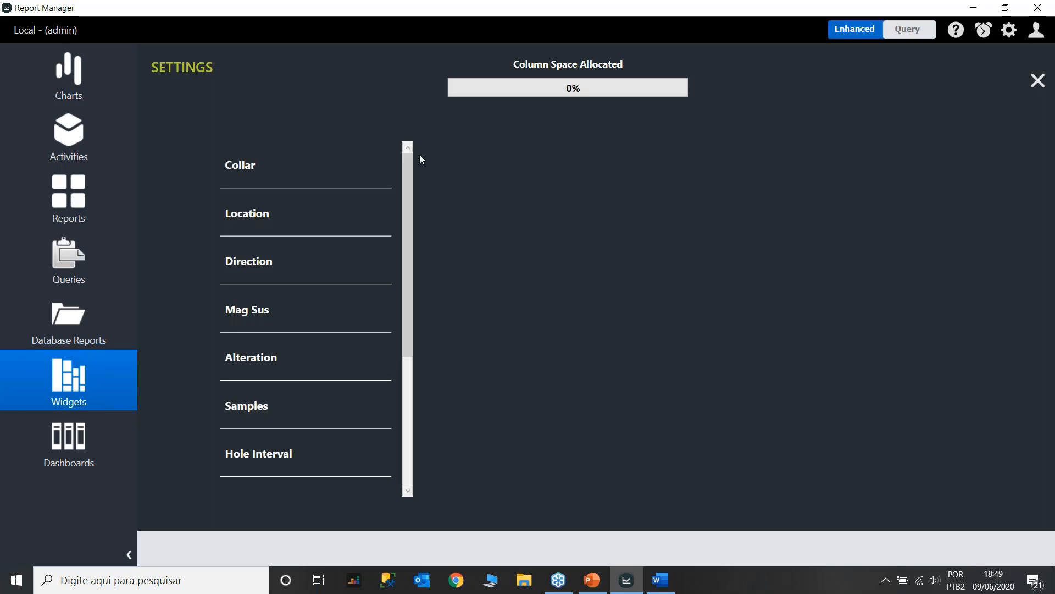
left_click(308, 411)
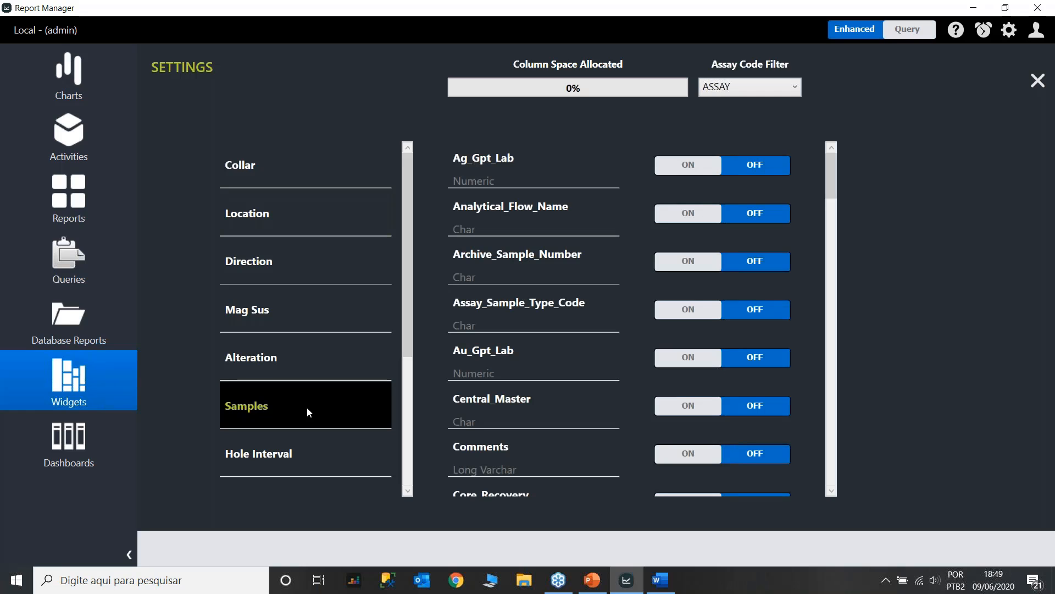
left_click(507, 165)
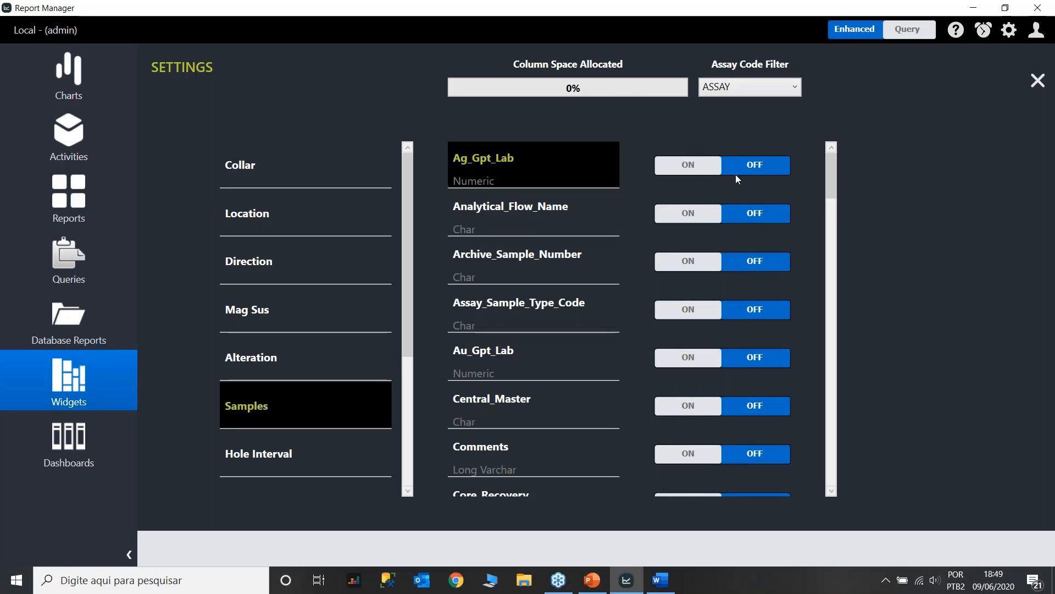
left_click(691, 165)
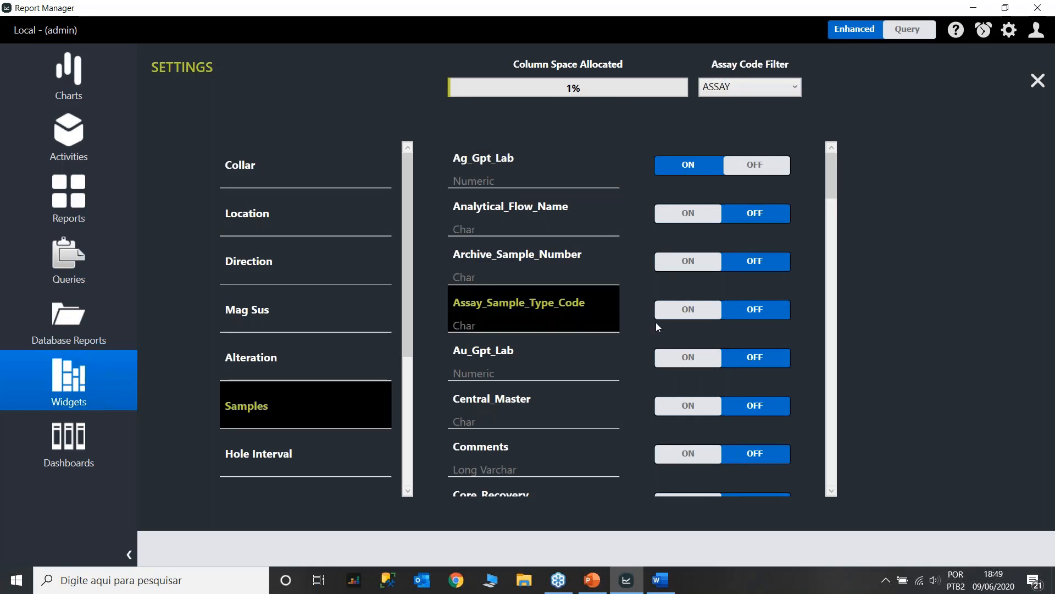
left_click(670, 357)
scroll(674, 367, "down", 2)
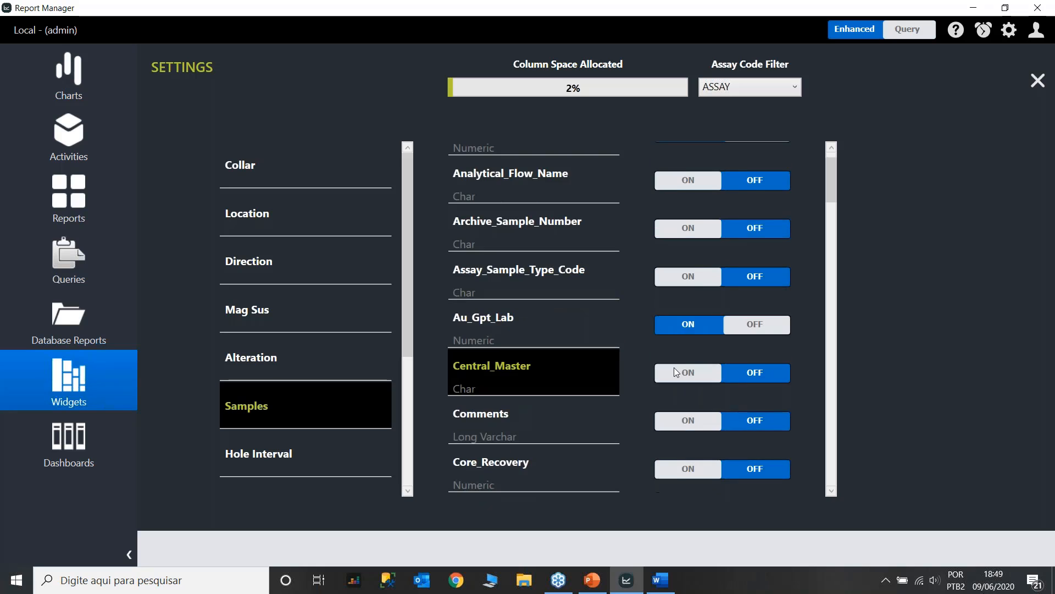
scroll(674, 367, "up", 2)
scroll(674, 368, "down", 2)
scroll(674, 367, "up", 2)
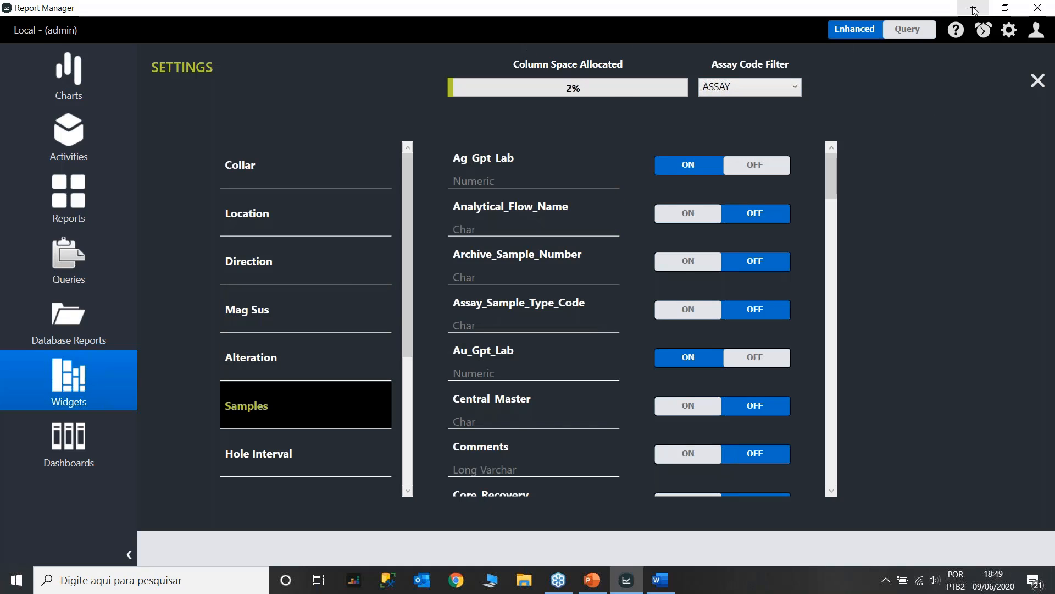
left_click(1019, 12)
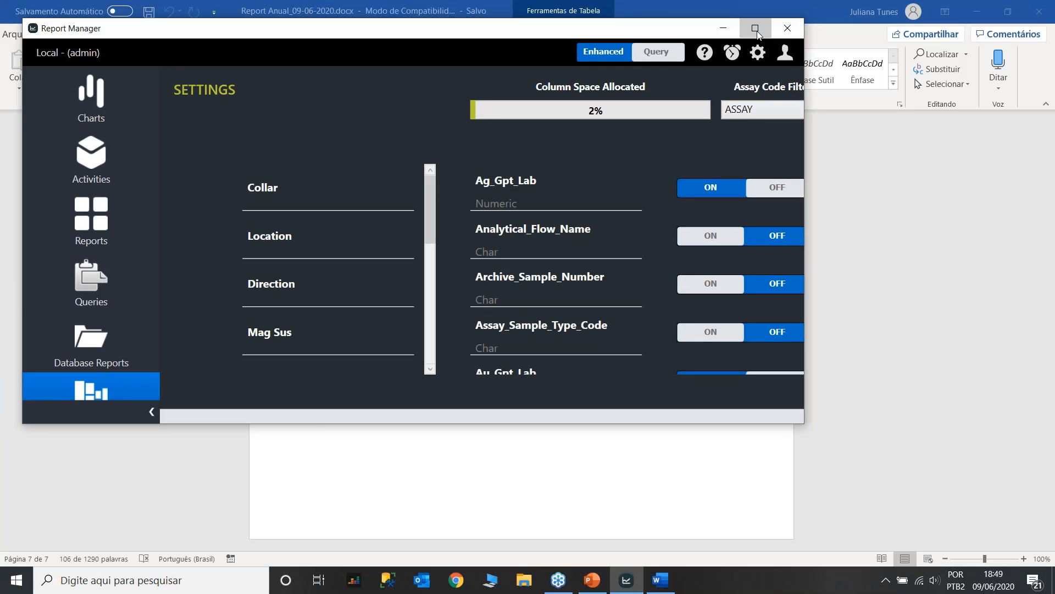
left_click(755, 29)
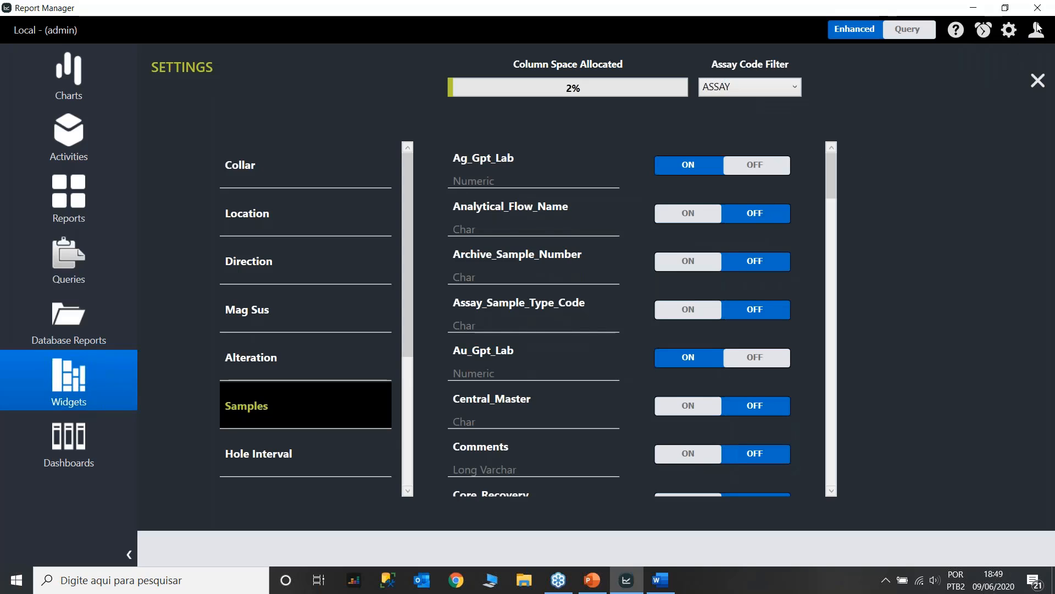
left_click(1050, 118)
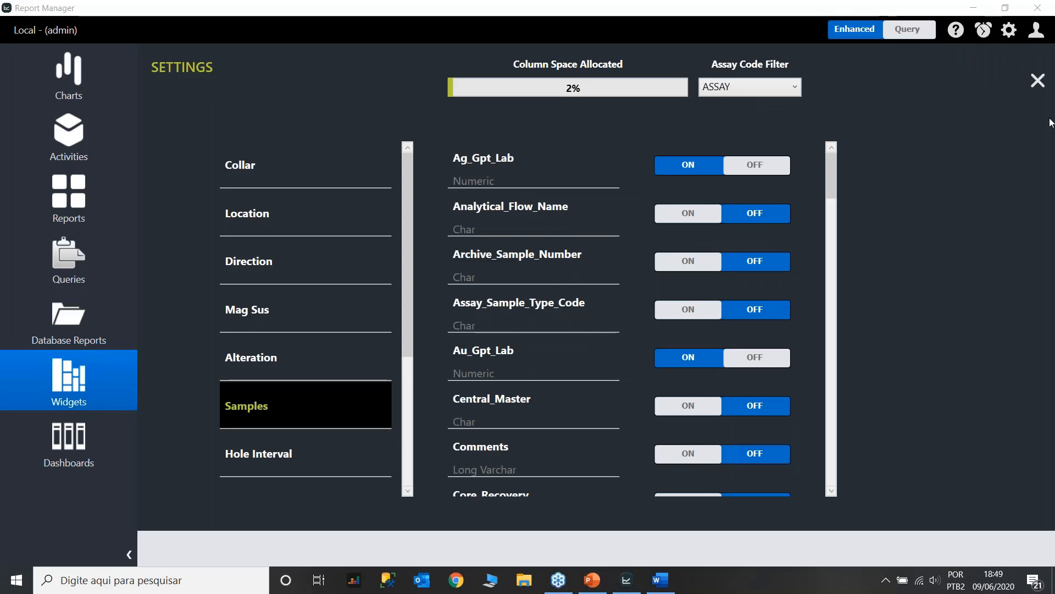
left_click(1037, 81)
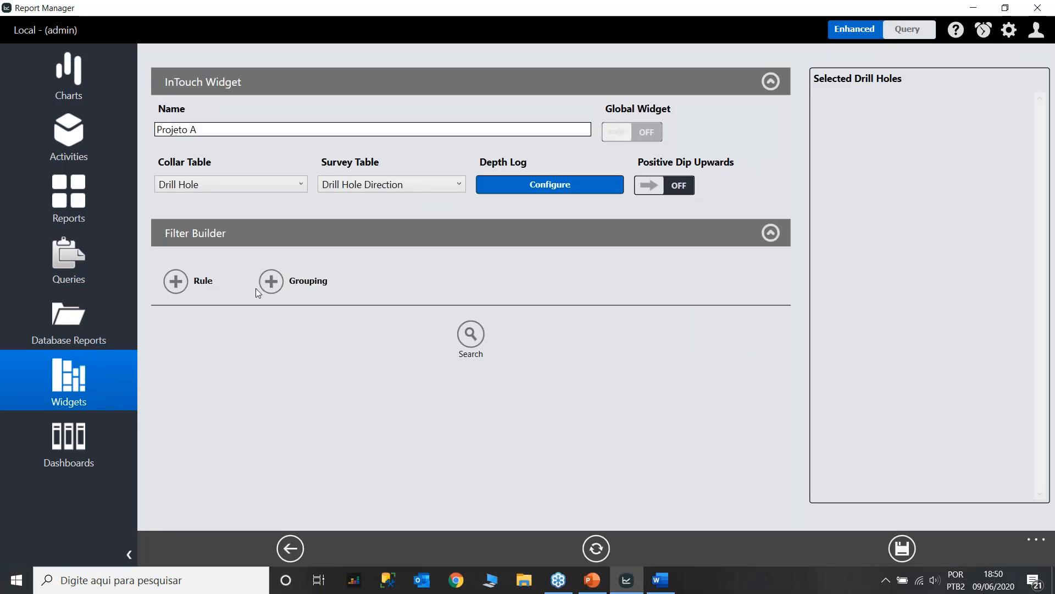
Search for the drill holes available to the InTouch widget without any filter rule.
left_click(176, 281)
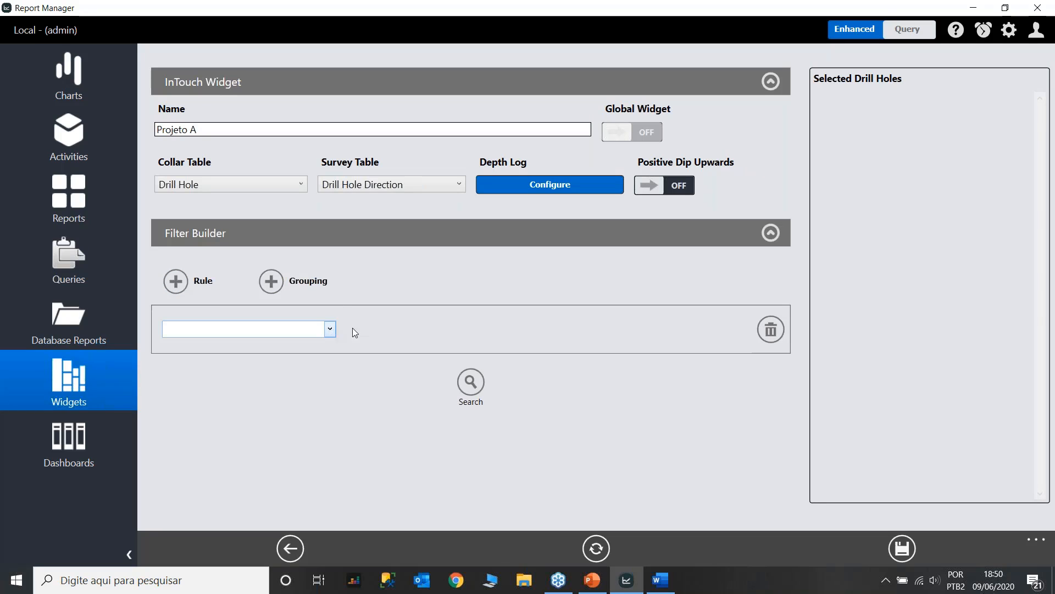
left_click(773, 330)
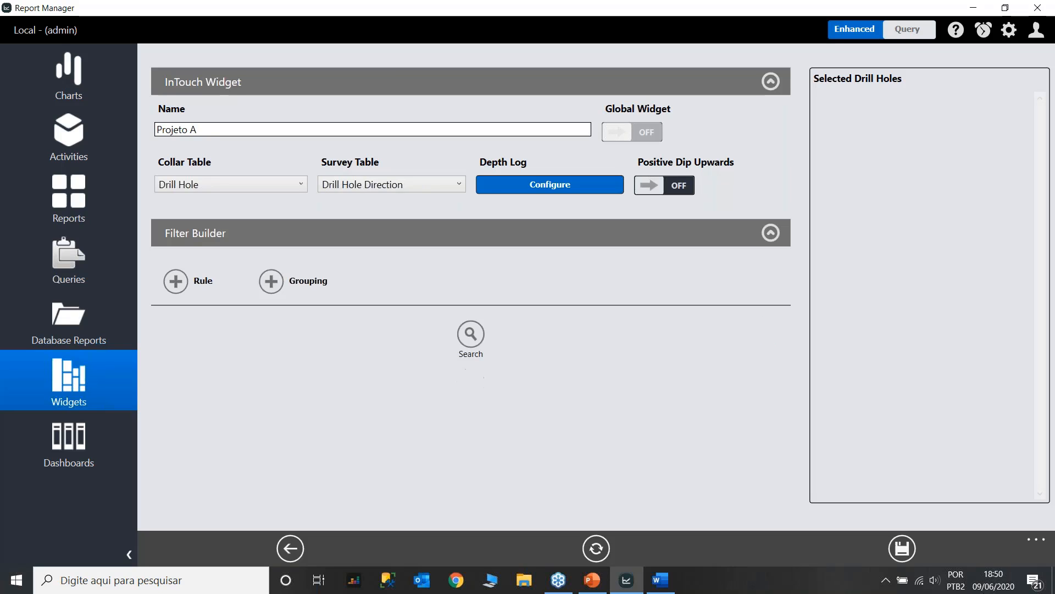
left_click(471, 335)
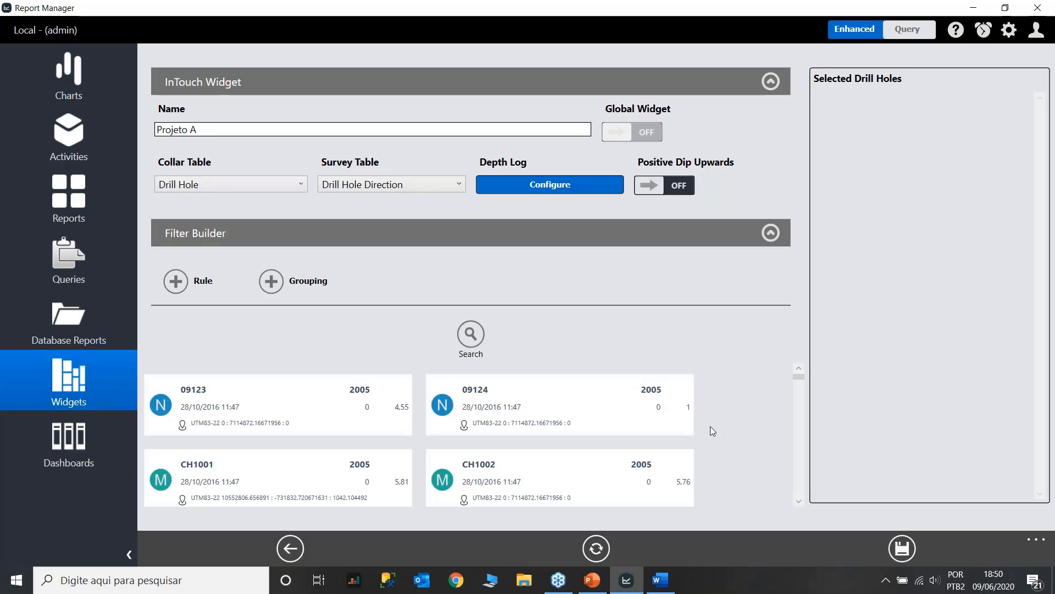
Add the project 2004 drill holes VB2675 through VB4272 from the search results to the widget's selected drill holes.
scroll(714, 422, "down", 1)
scroll(713, 426, "down", 1)
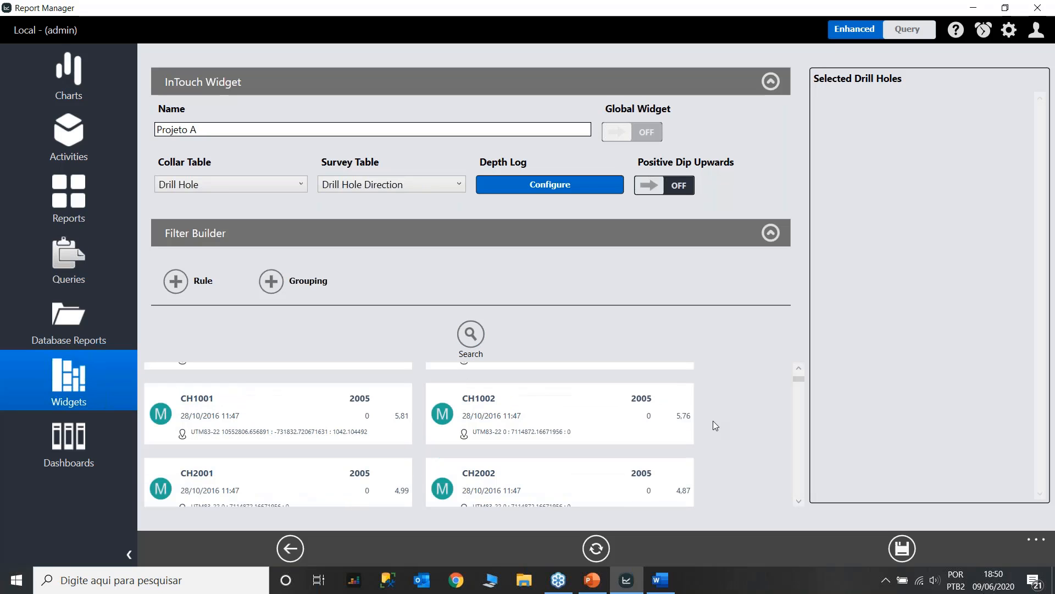
scroll(713, 421, "down", 3)
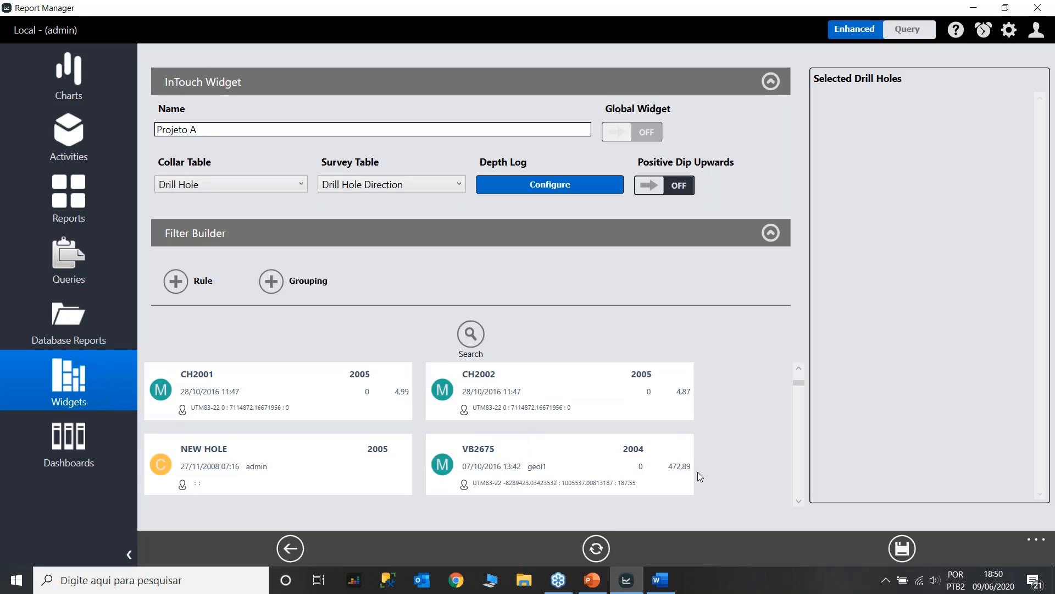
scroll(698, 472, "down", 1)
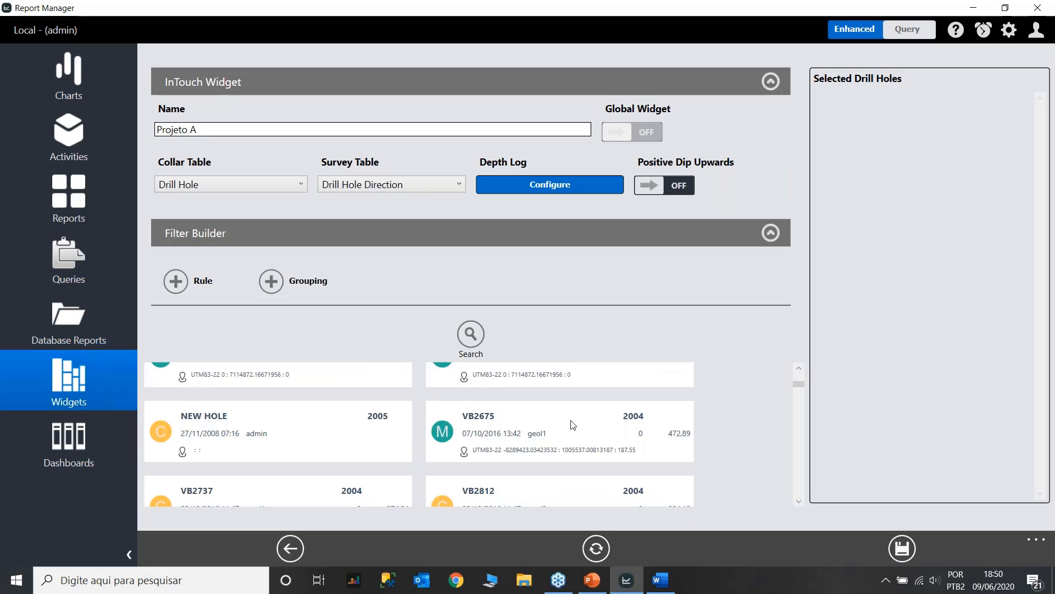
left_click(518, 426)
left_click(519, 426)
left_click(520, 427)
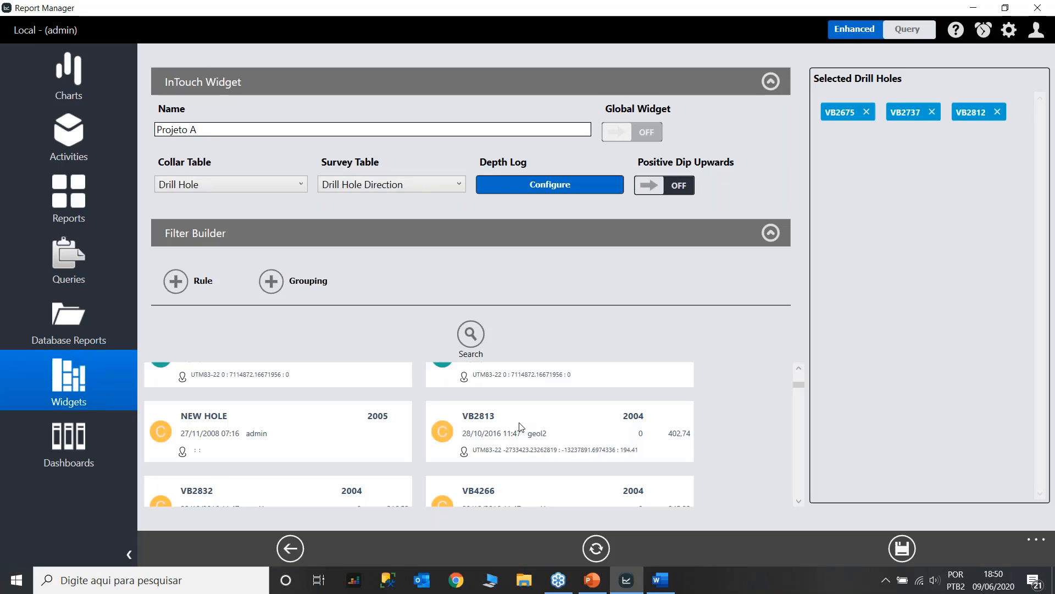
left_click(520, 427)
left_click(520, 427)
left_click(520, 427)
left_click(520, 427)
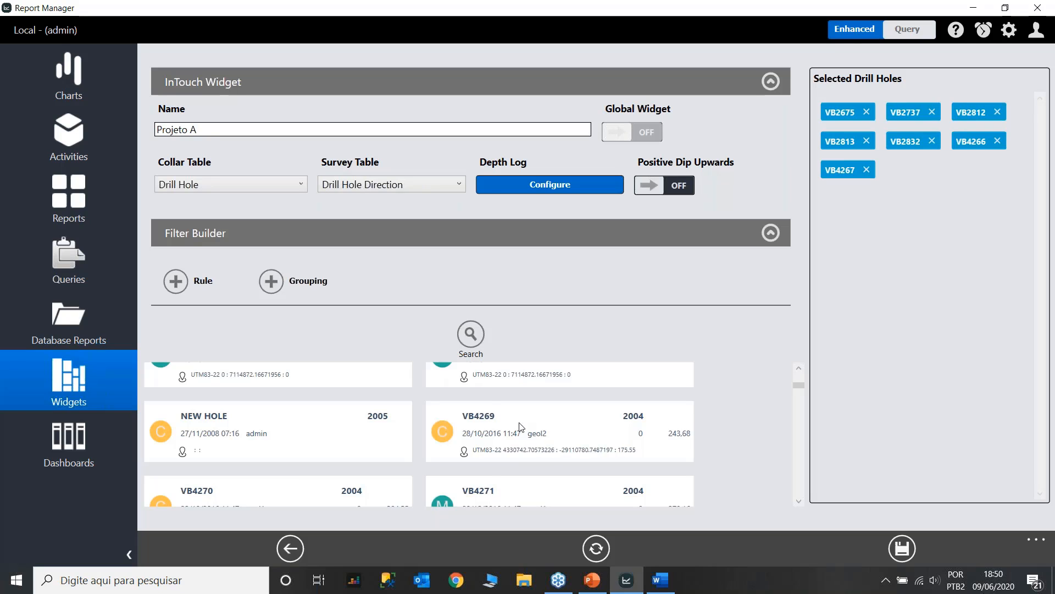
left_click(520, 427)
left_click(520, 427)
left_click(520, 428)
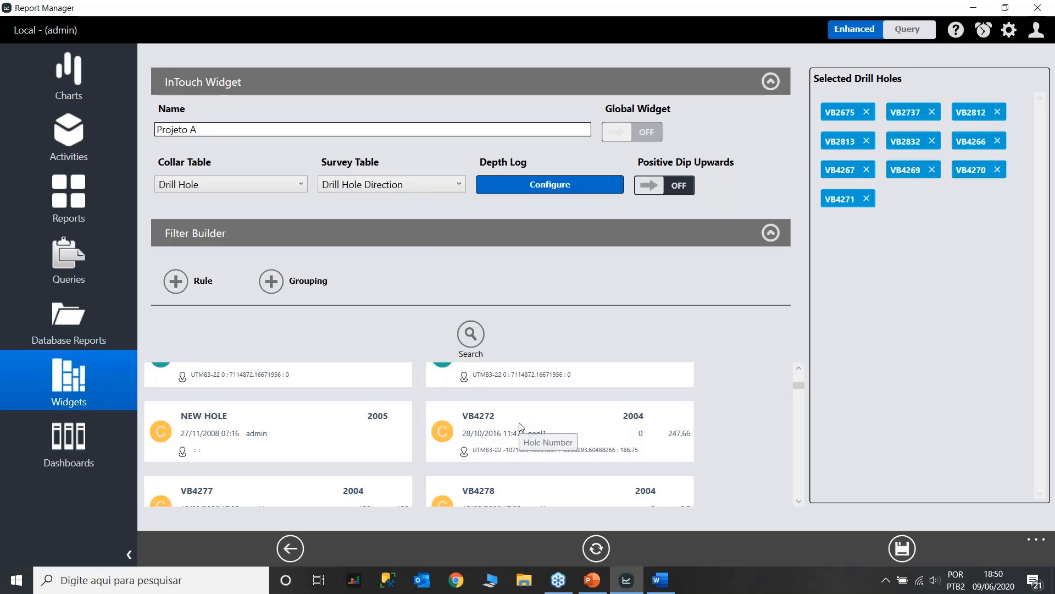
left_click(520, 427)
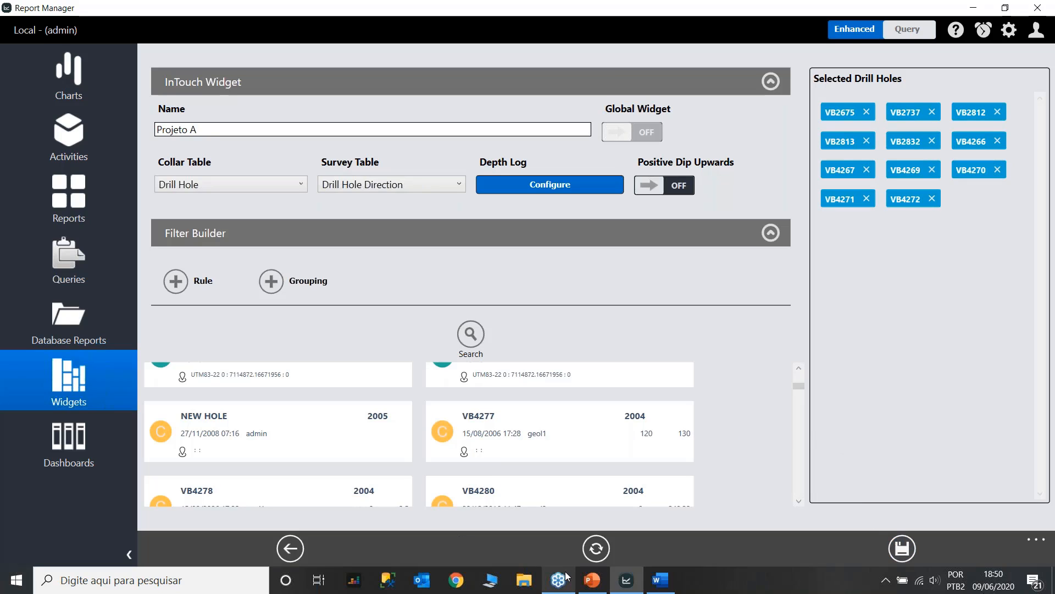
Run the Projeto A widget to load the selected drill holes into InTouch 3 and view them in 3D.
left_click(592, 556)
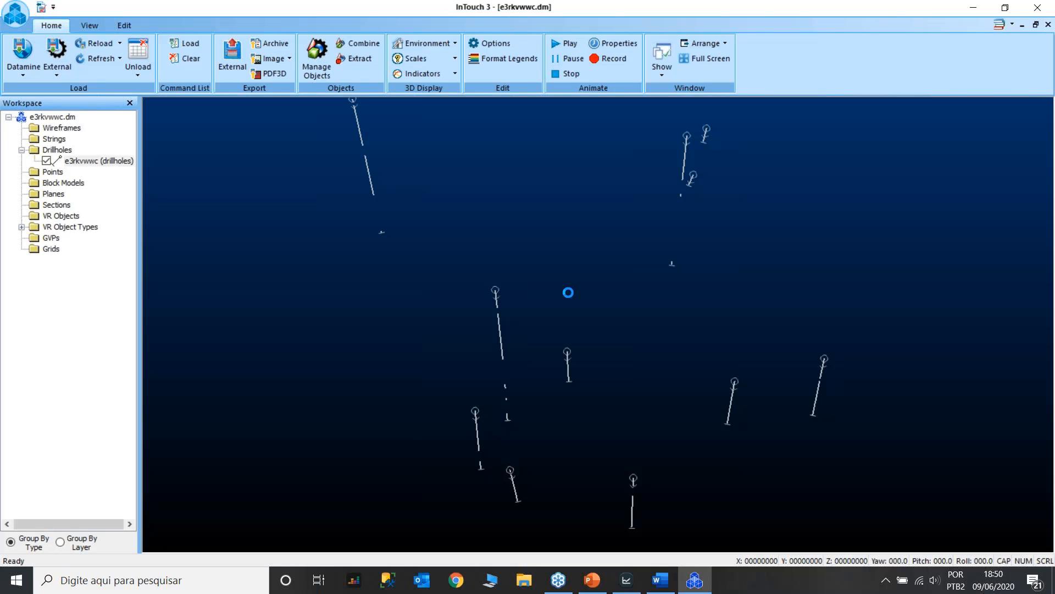
scroll(717, 260, "down", 5)
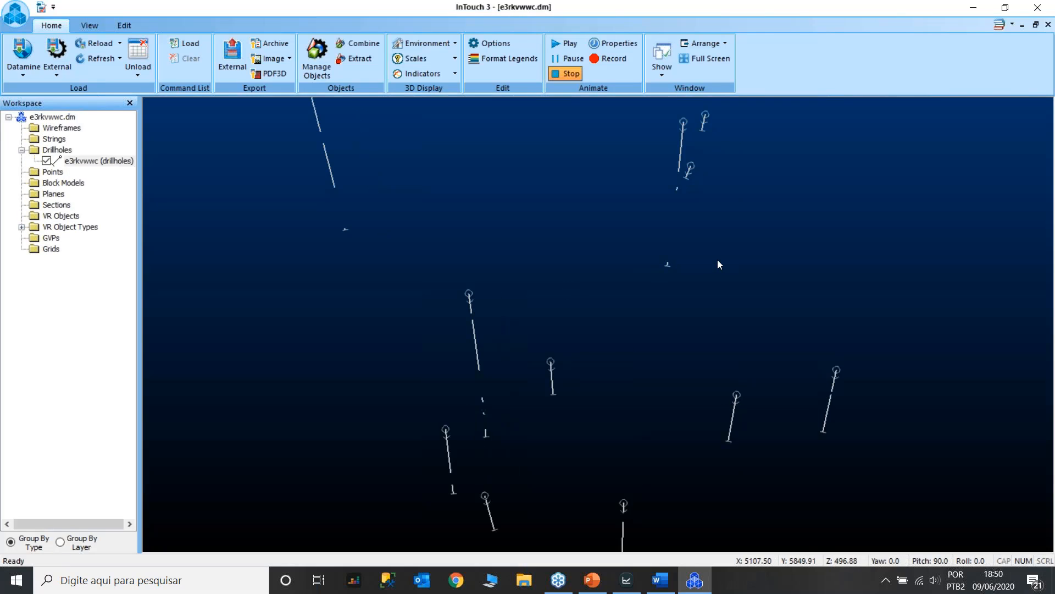
scroll(718, 280, "up", 3)
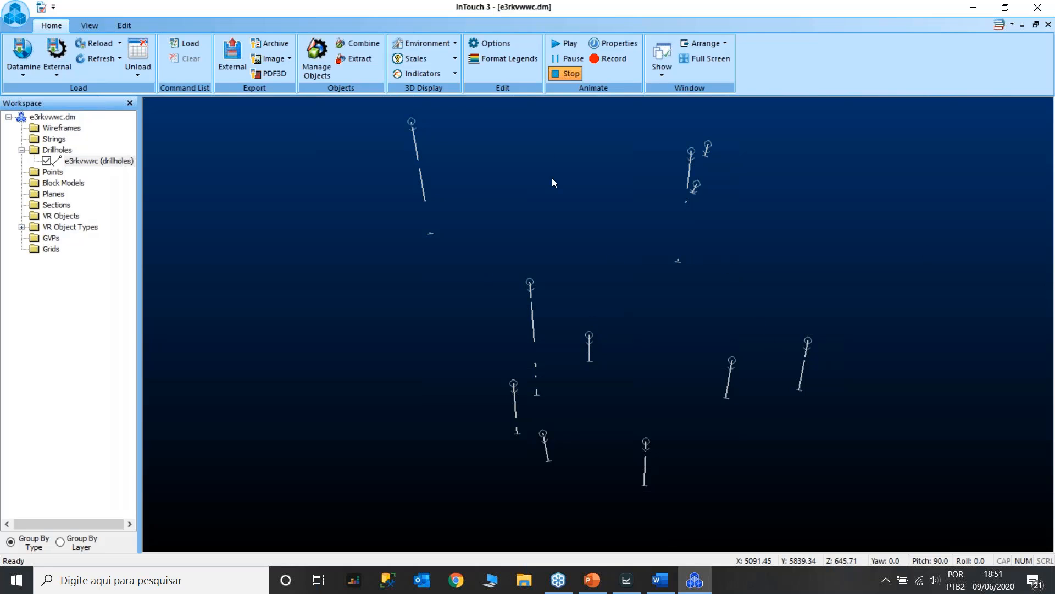
Turn on the Dynamic query and inspect the collar of the north-westernmost drill hole.
left_click(89, 25)
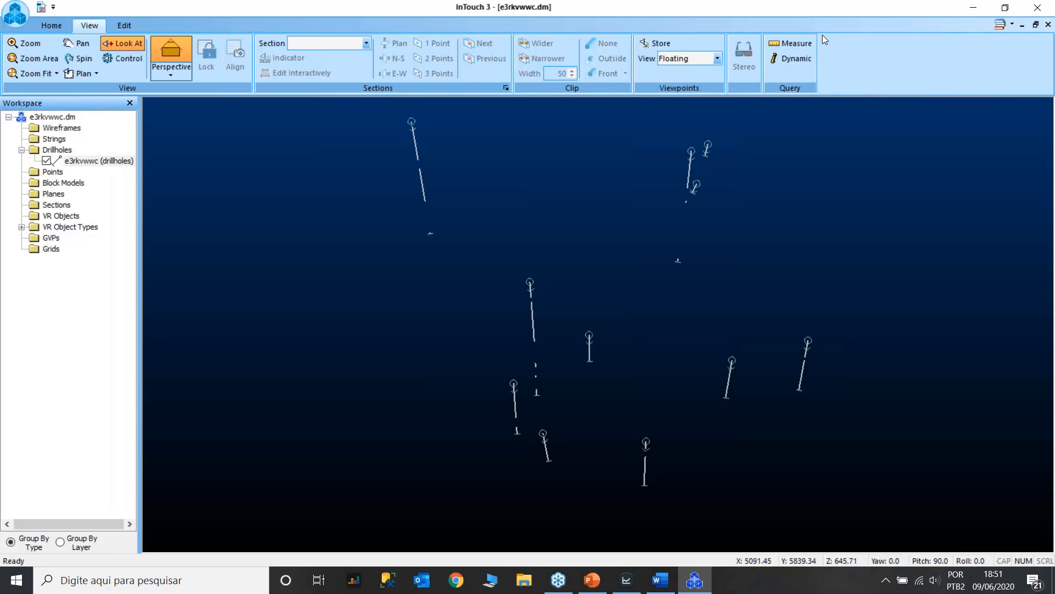
left_click(807, 58)
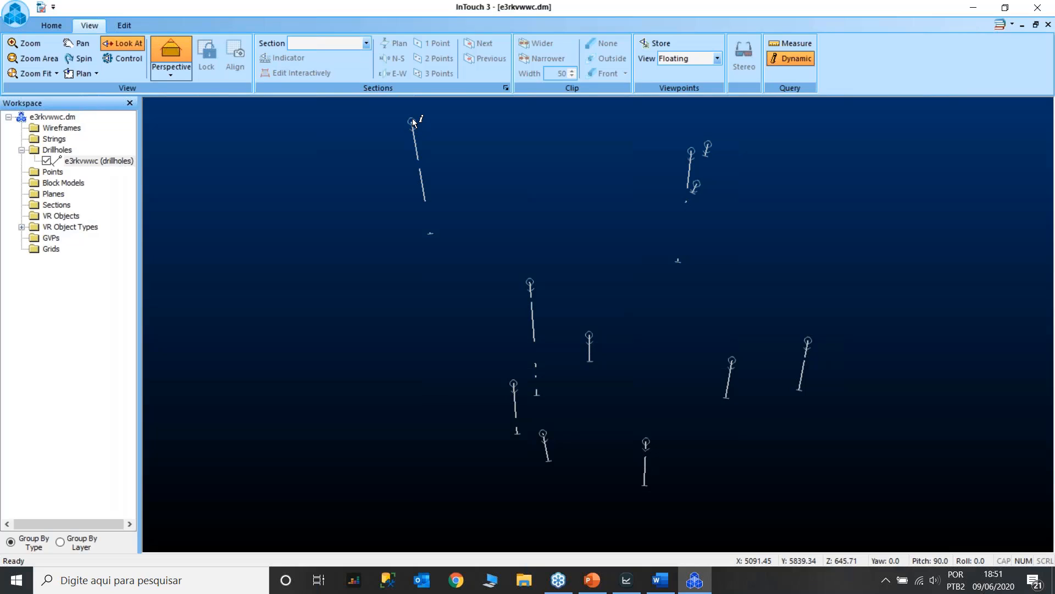
mouse_move(414, 124)
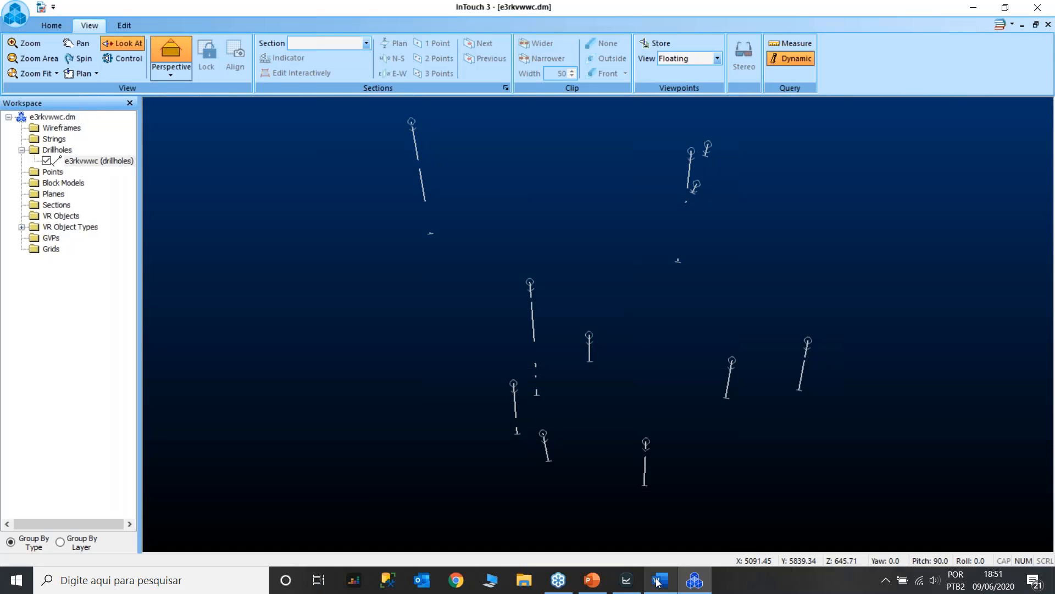
Switch back to Report Manager and view the Au Ag results per sample and Authorized vs. Non-Authorized holes widgets.
left_click(627, 580)
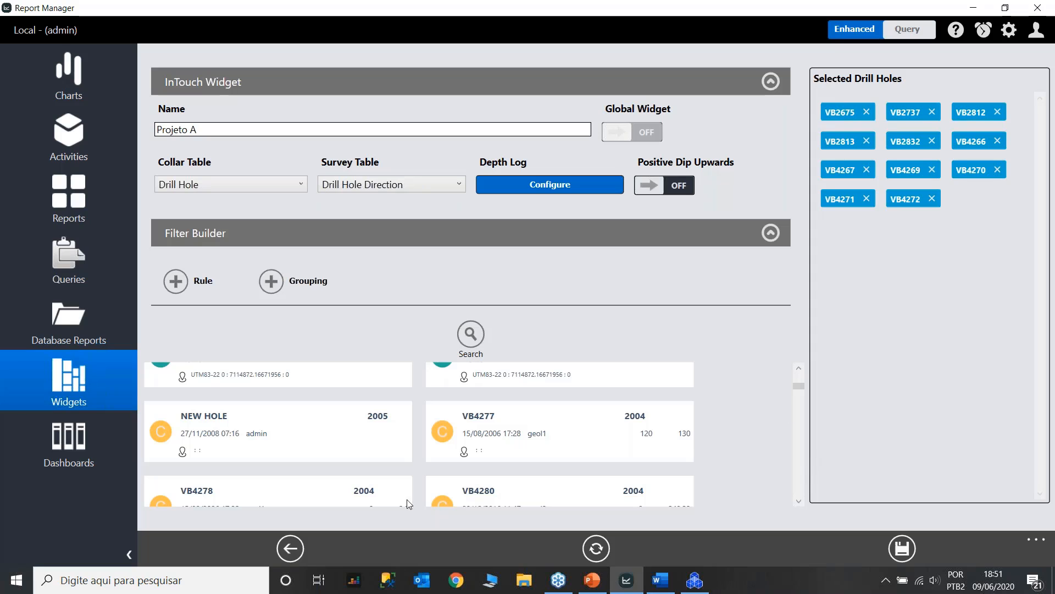
left_click(290, 549)
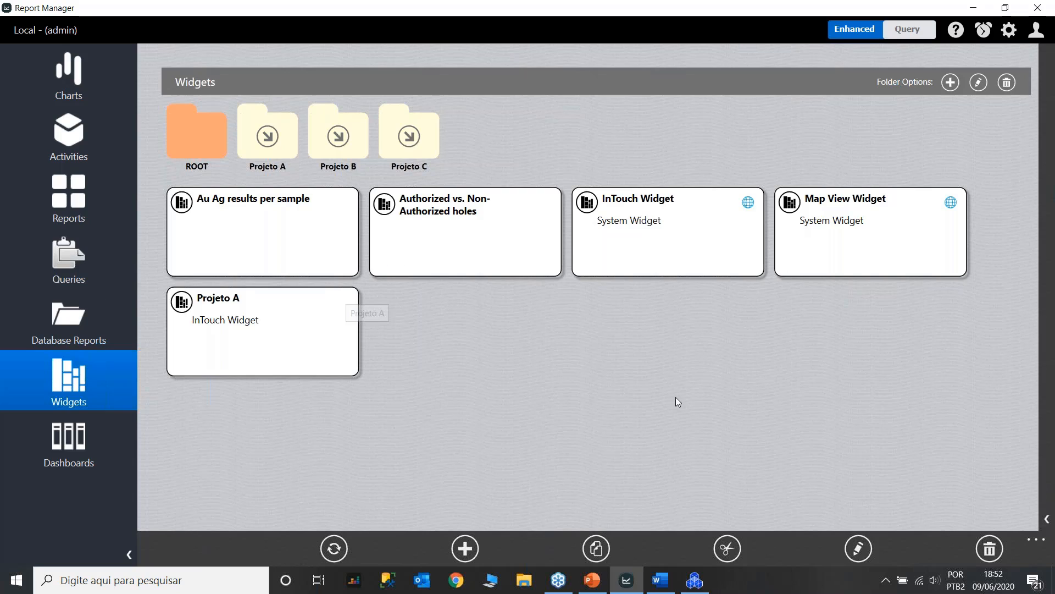
double_click(284, 238)
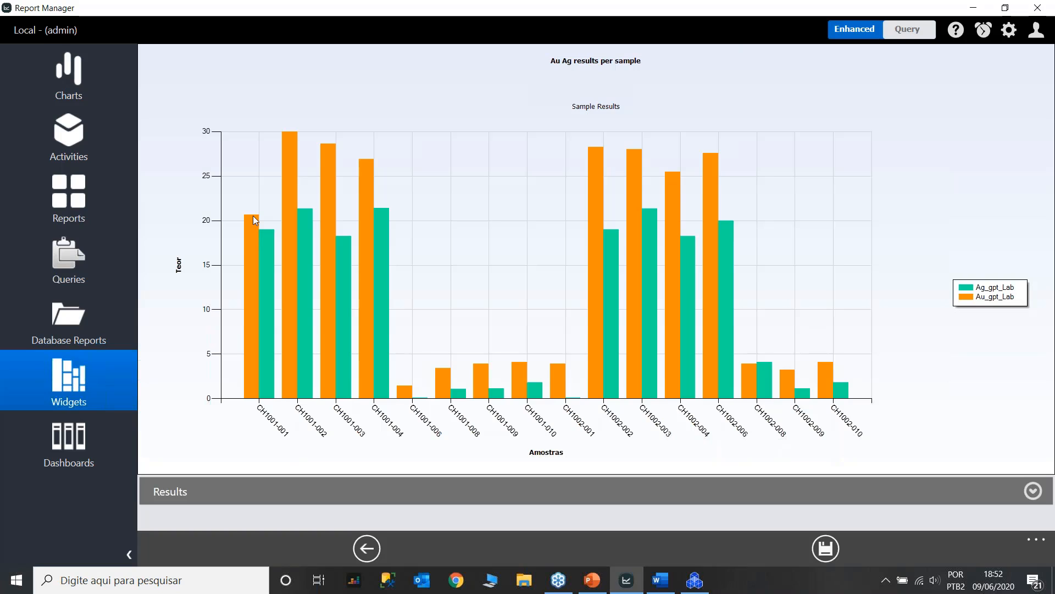
left_click(367, 549)
left_click(501, 241)
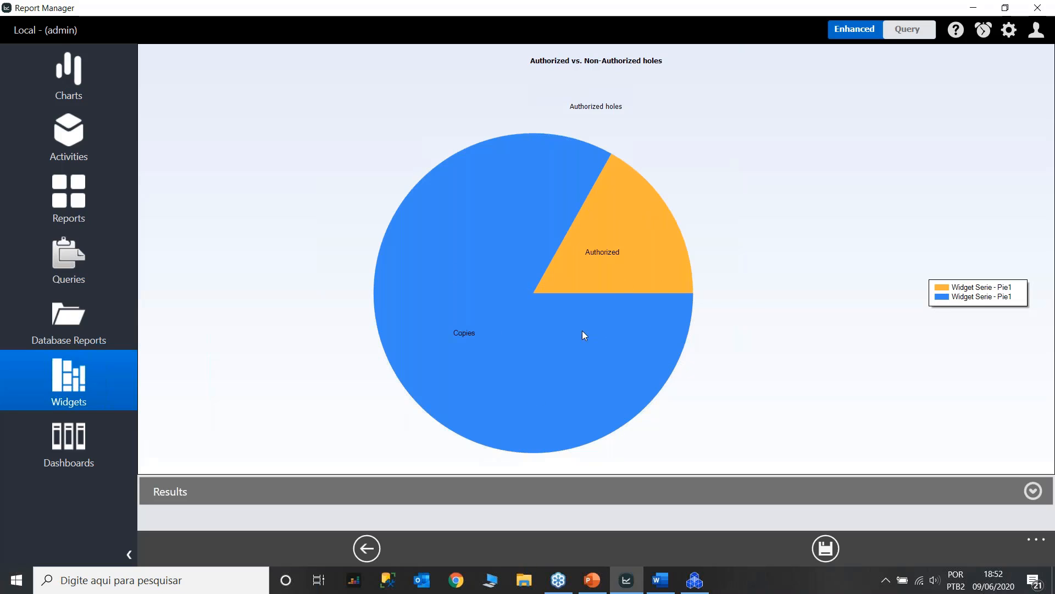
left_click(376, 551)
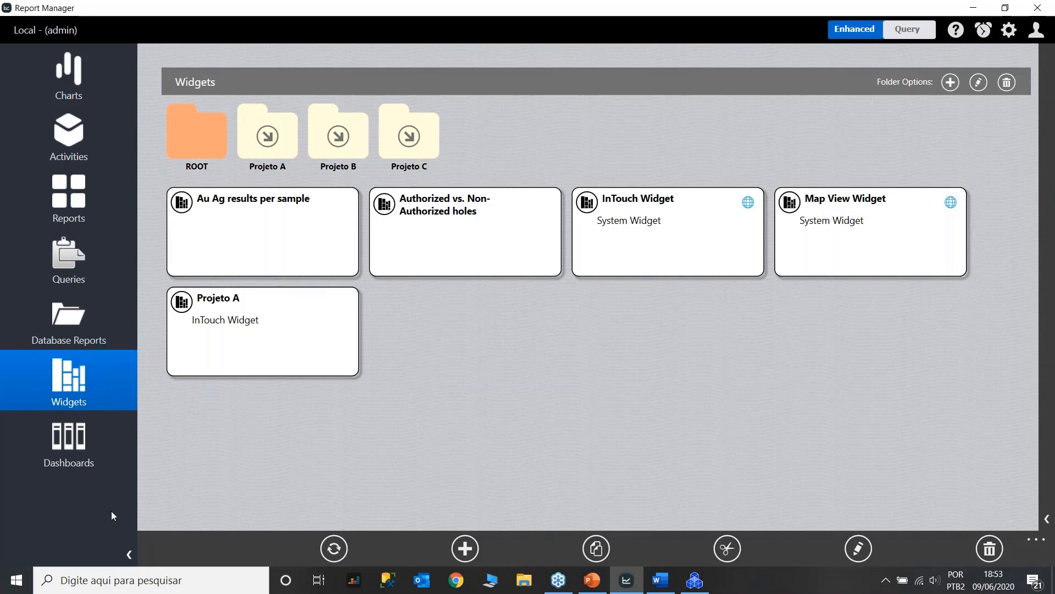
Go to the dashboards and open Dashboard Example 1.
left_click(79, 445)
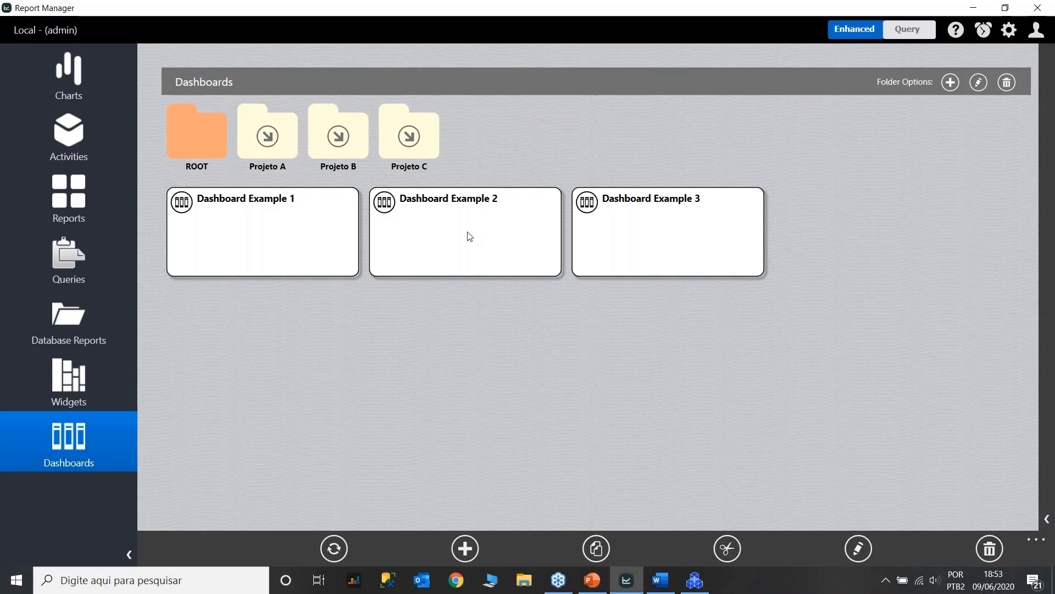
left_click(276, 250)
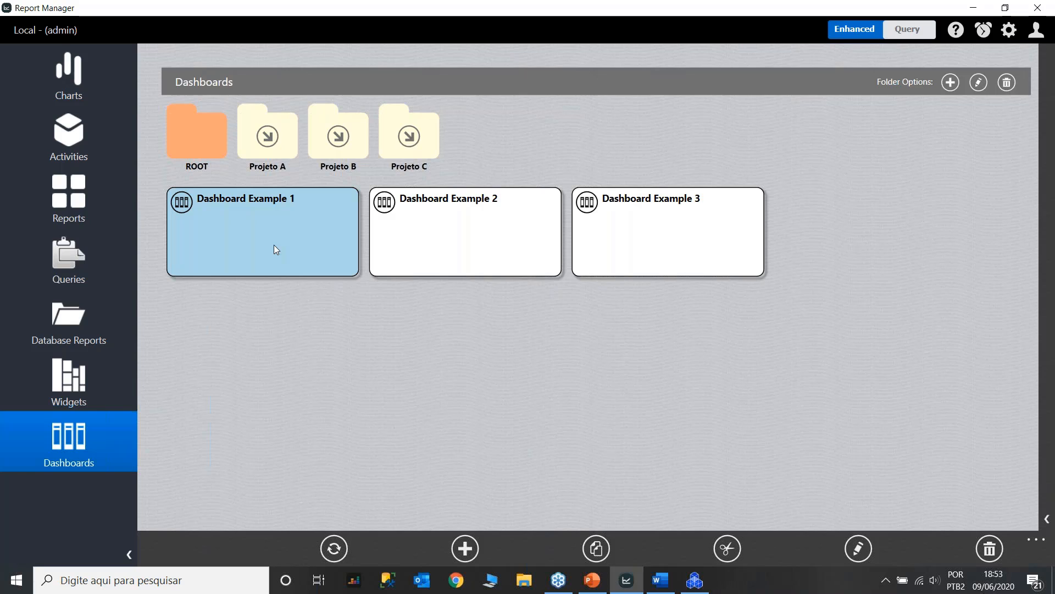
left_click(274, 246)
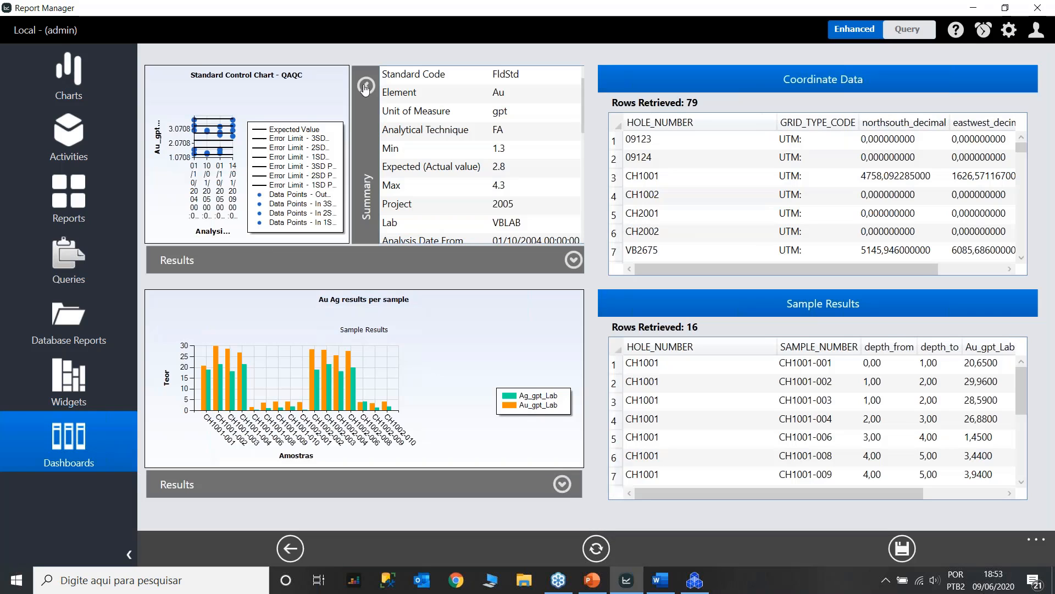
Review the Standard Control Chart's summary and results table in the dashboard, then return to the dashboard list.
left_click(366, 86)
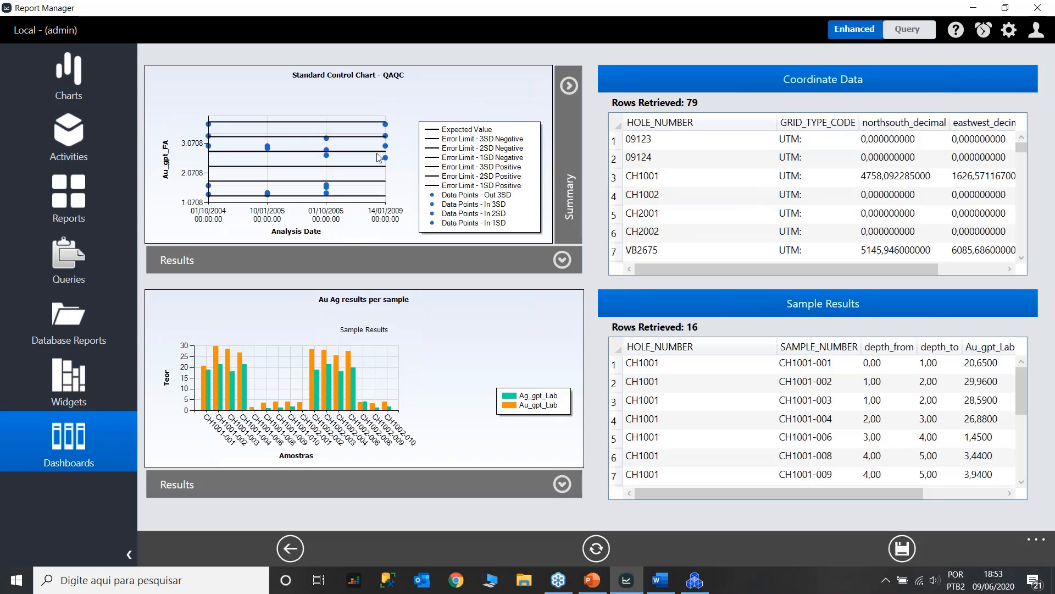
left_click(569, 85)
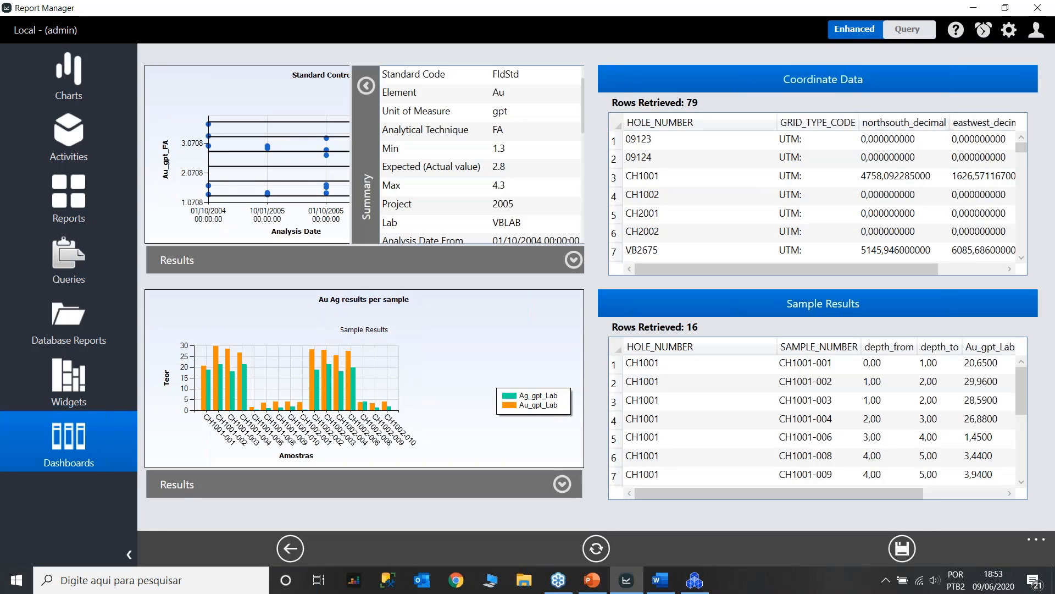
left_click(366, 85)
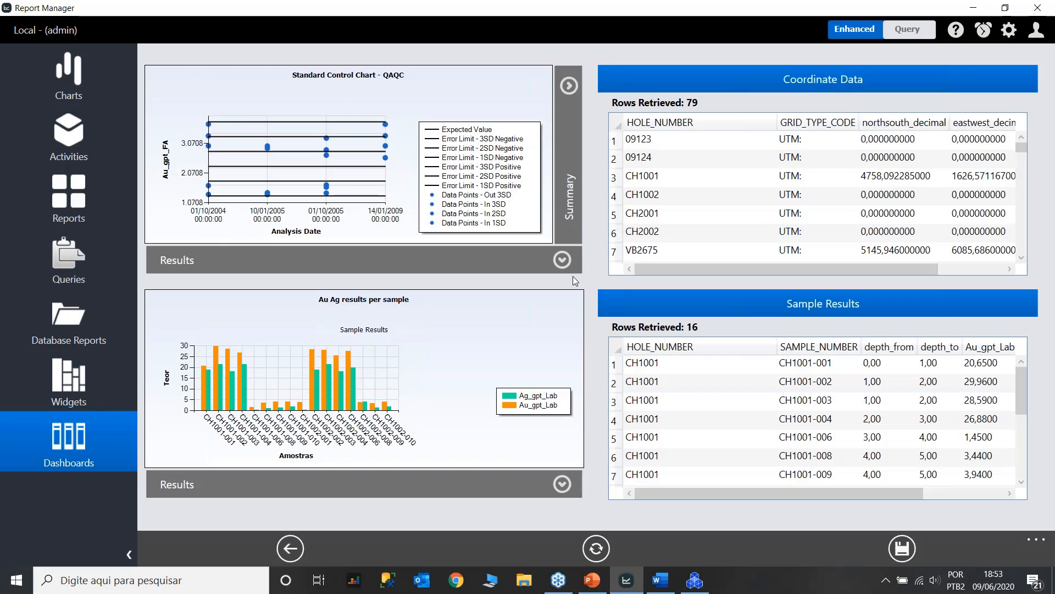
left_click(562, 262)
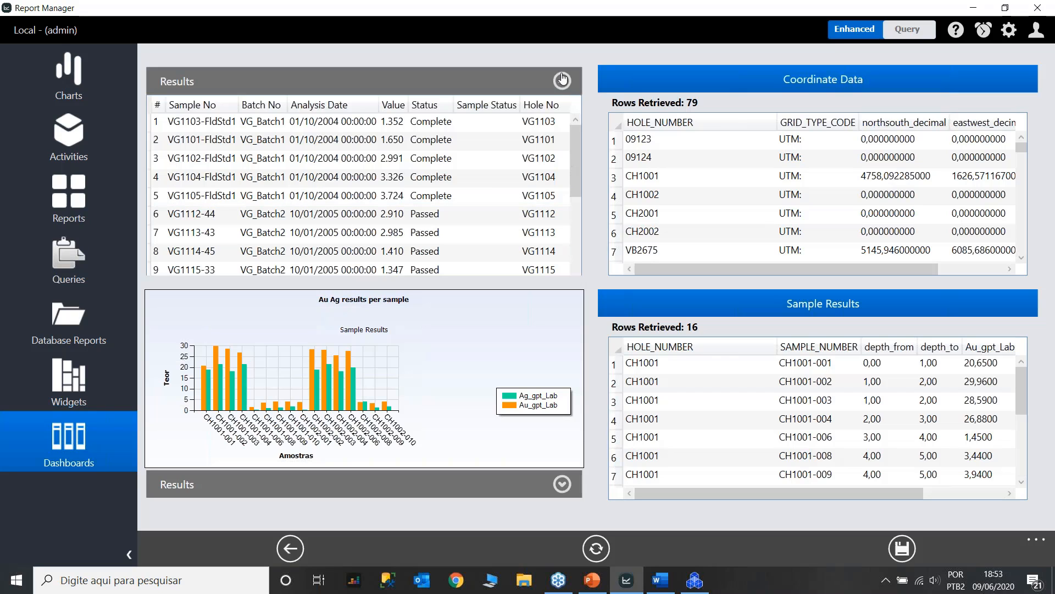
left_click(561, 82)
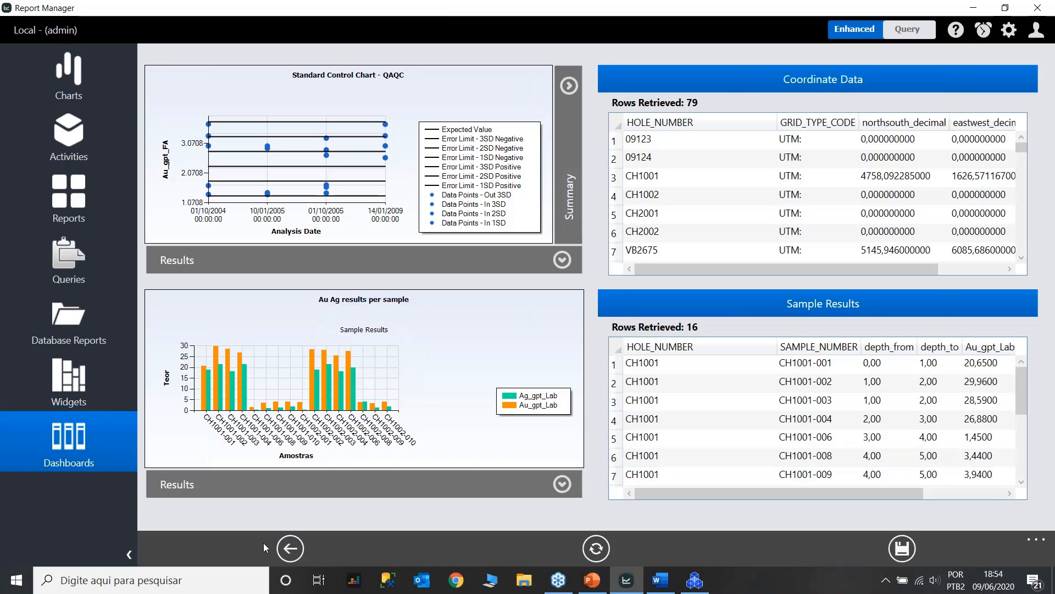
left_click(287, 549)
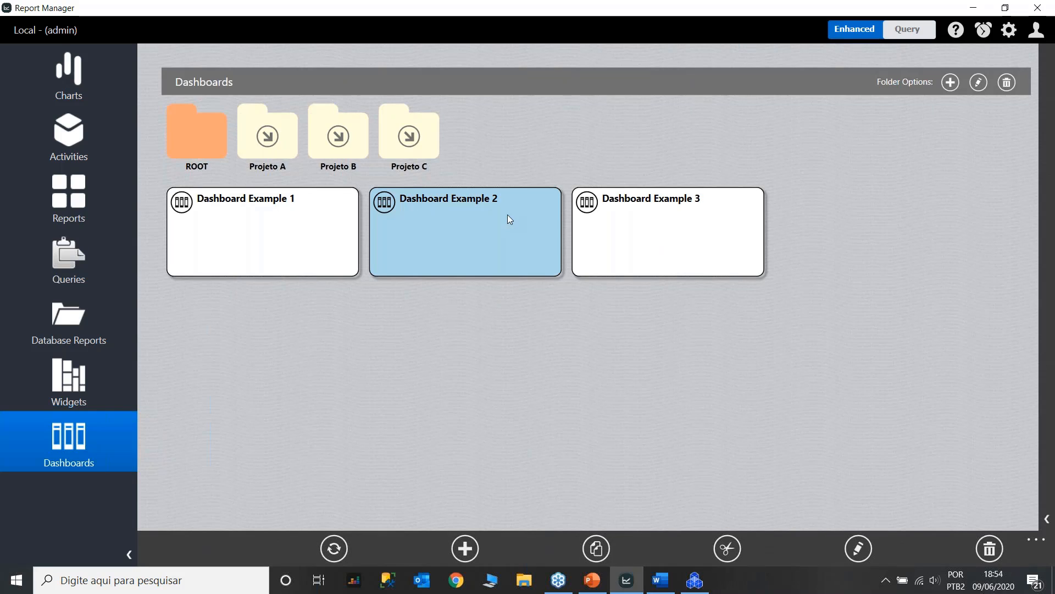
Open Dashboard Example 2 and show the drill holes of project 2004 on its map.
left_click(508, 216)
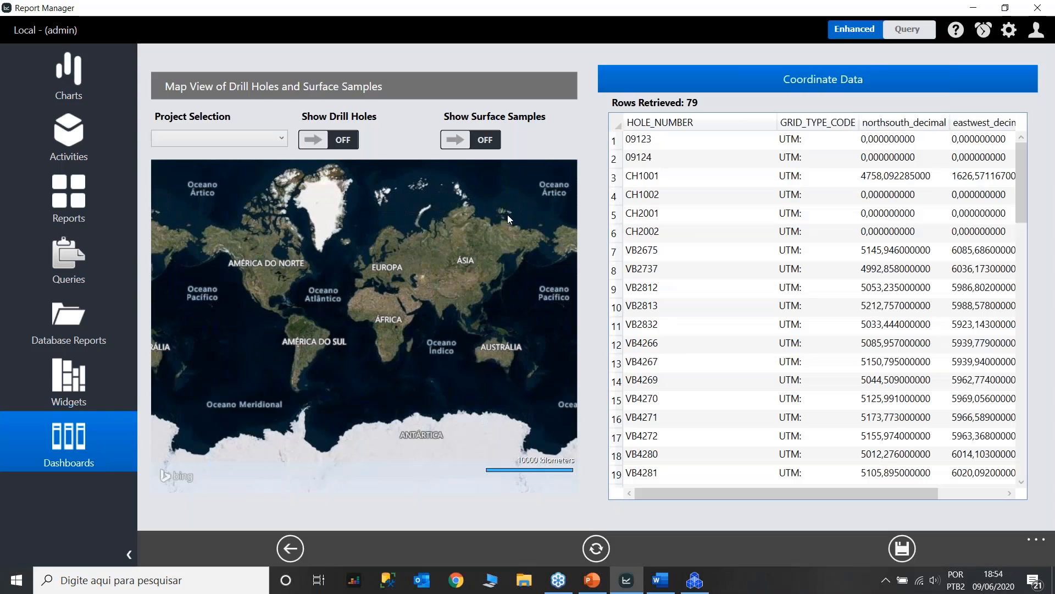
left_click(274, 138)
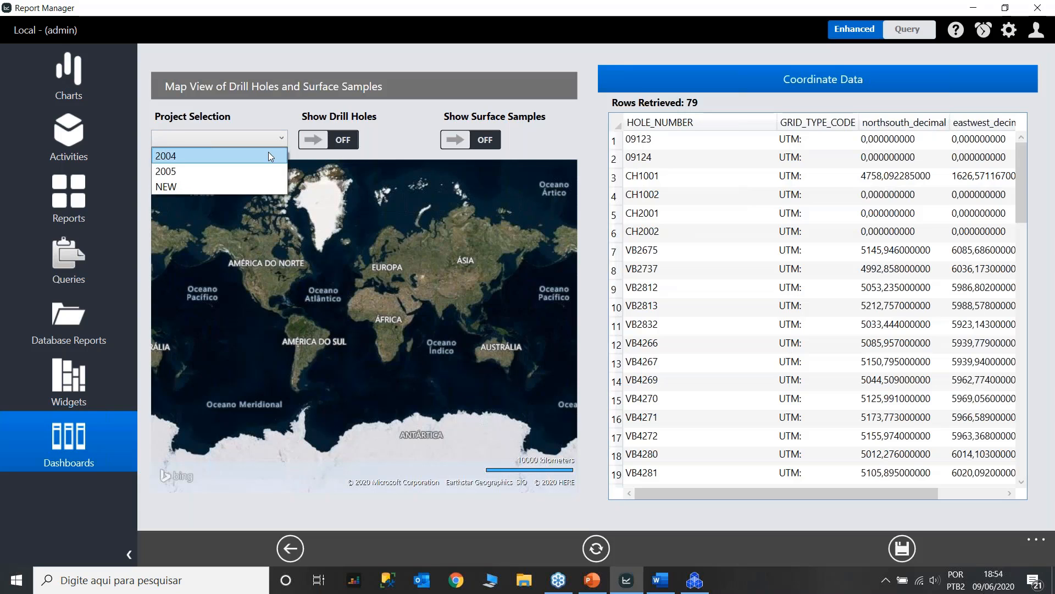
left_click(269, 154)
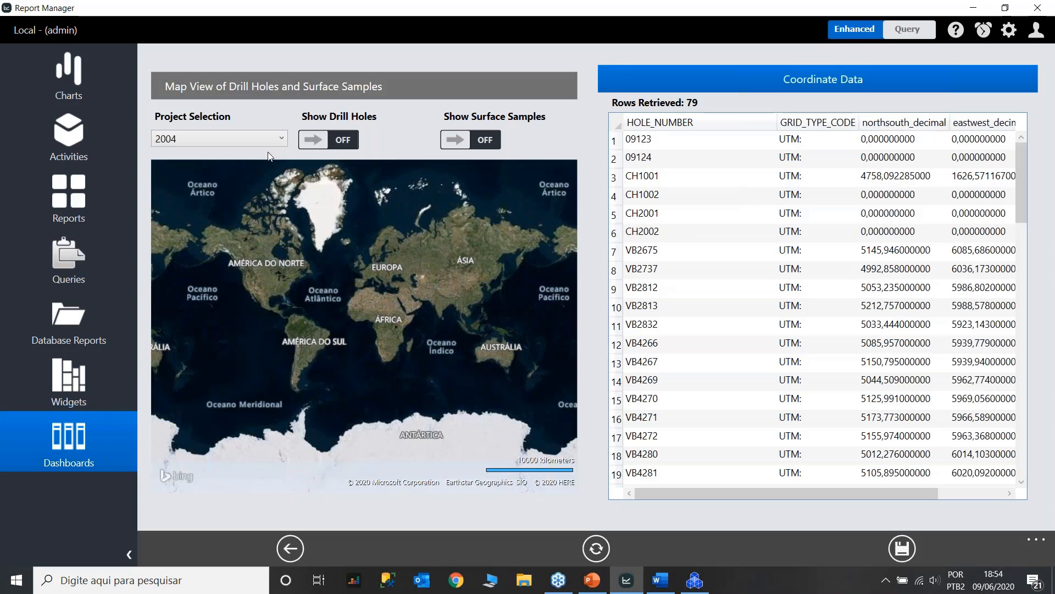
left_click(314, 141)
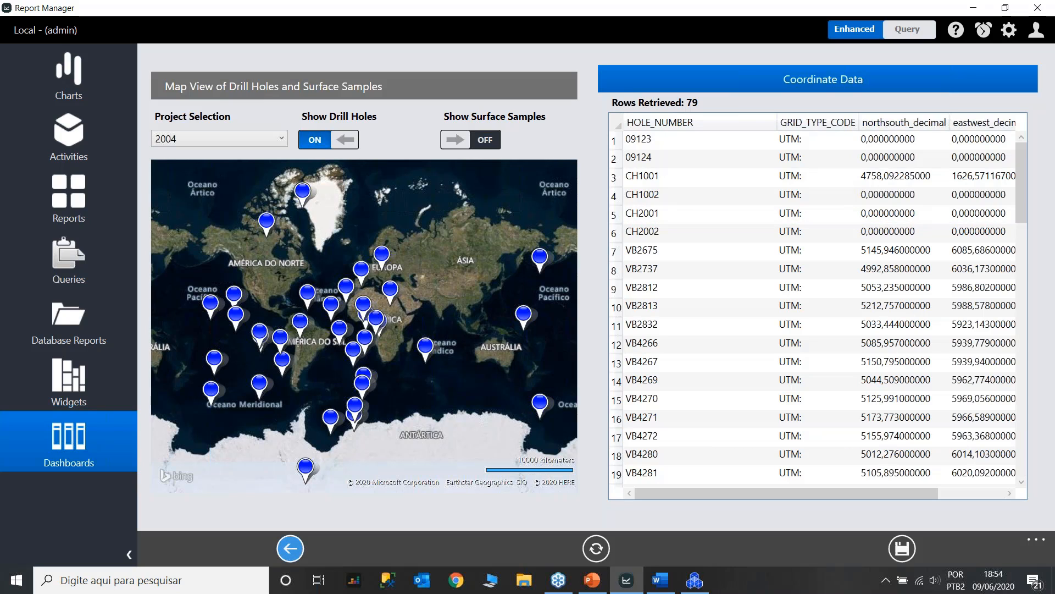
left_click(289, 548)
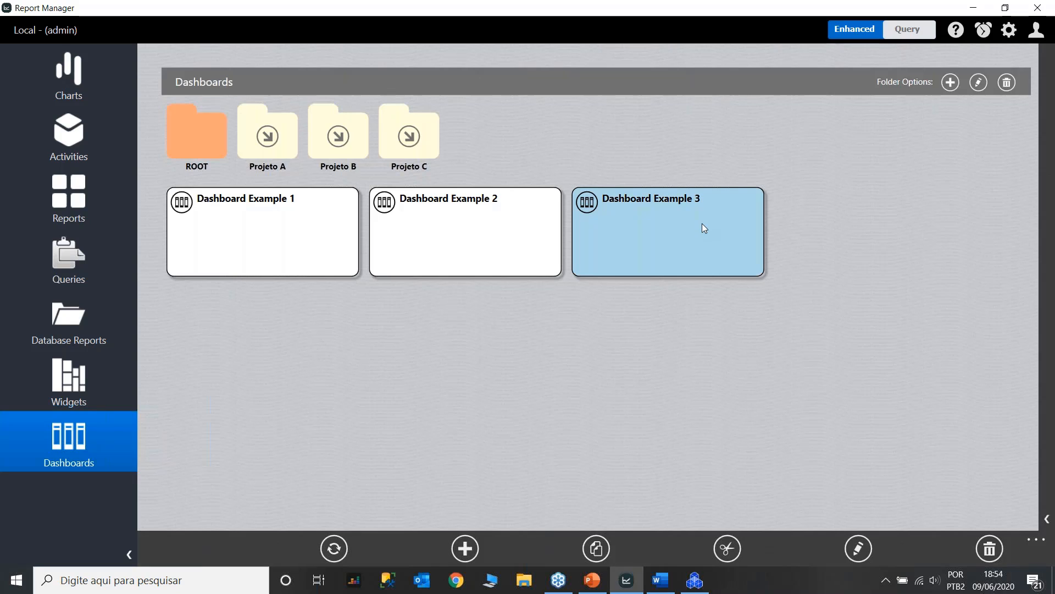
View Dashboard Example 3 with its control chart and authorized holes pie chart.
left_click(701, 223)
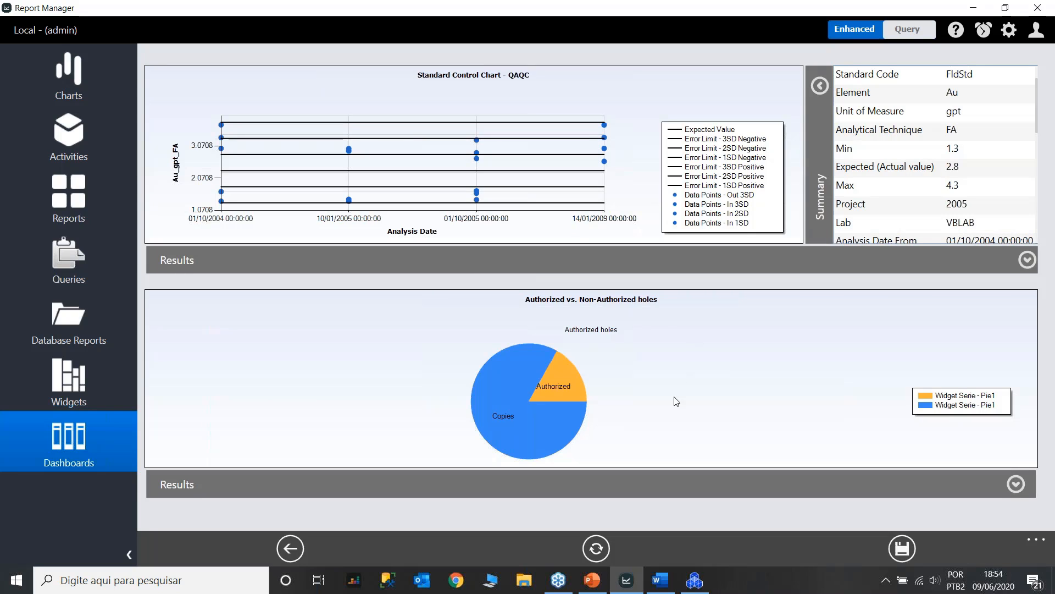
left_click(290, 548)
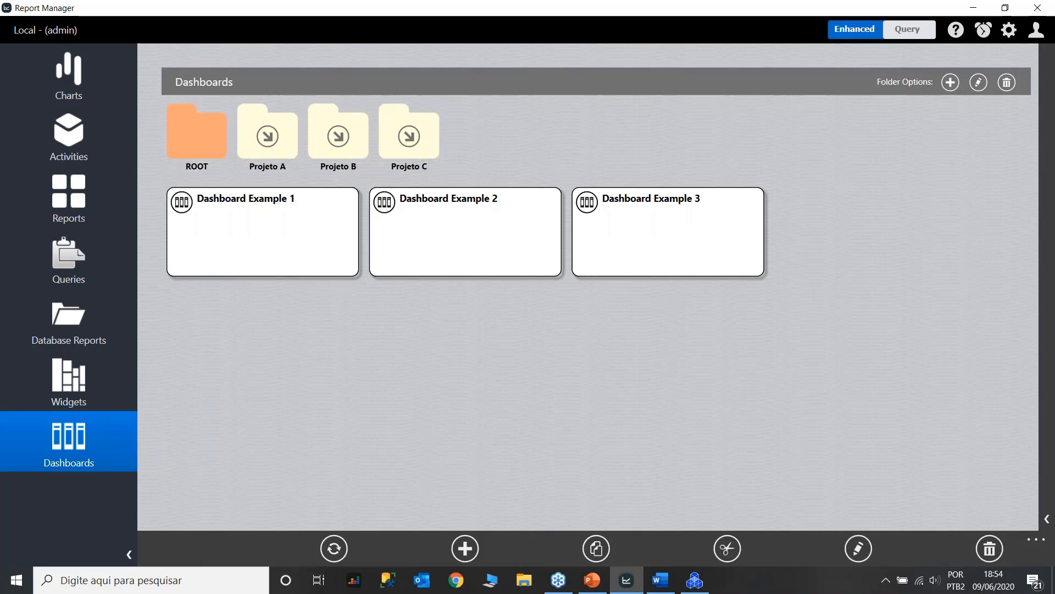
Create a new dashboard with the Quad View layout and name it "Gestão à vista".
left_click(466, 549)
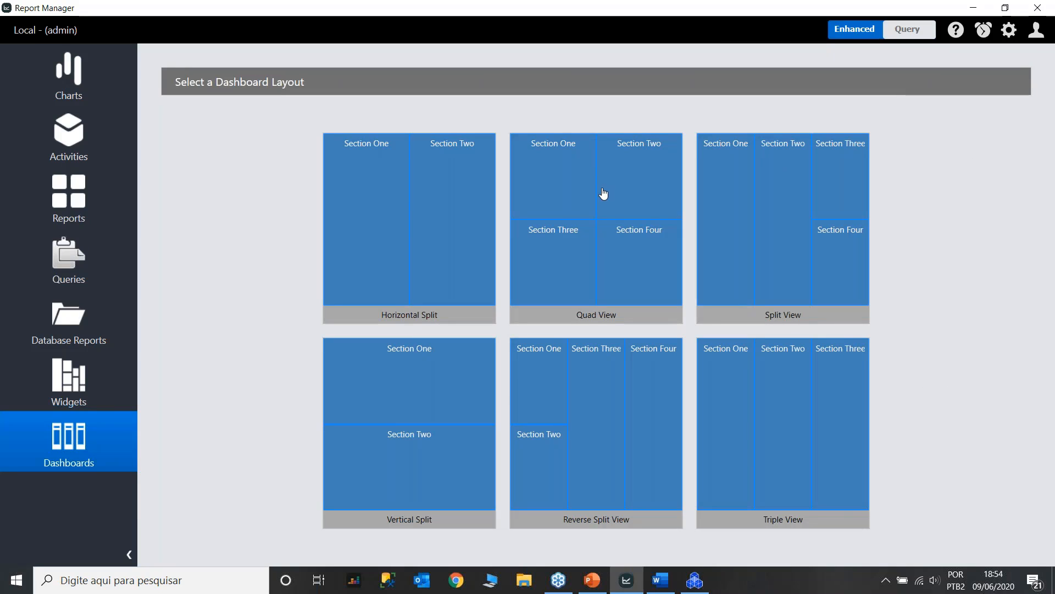
left_click(611, 254)
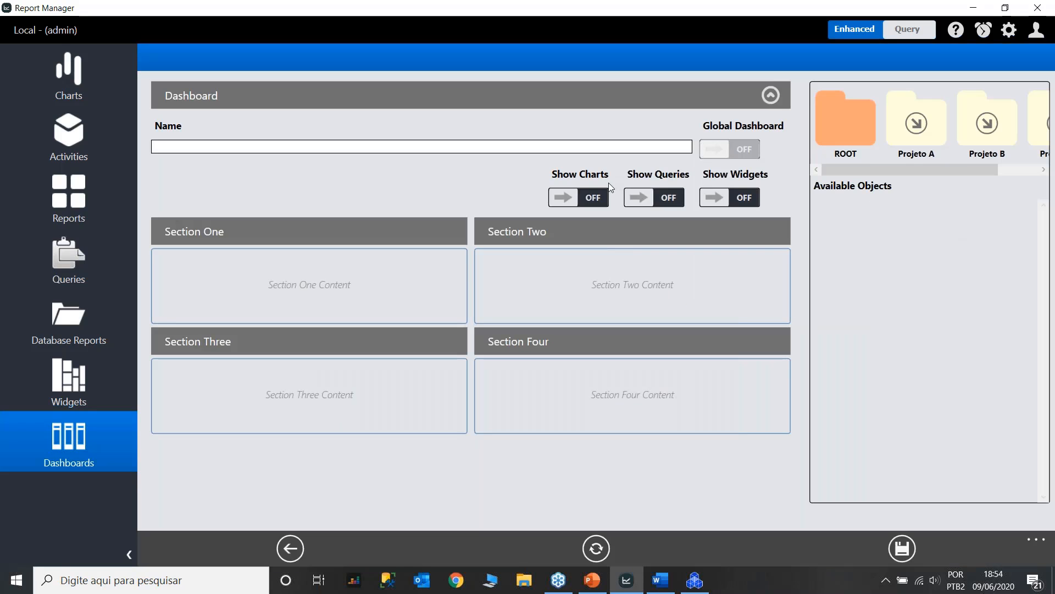
left_click(353, 145)
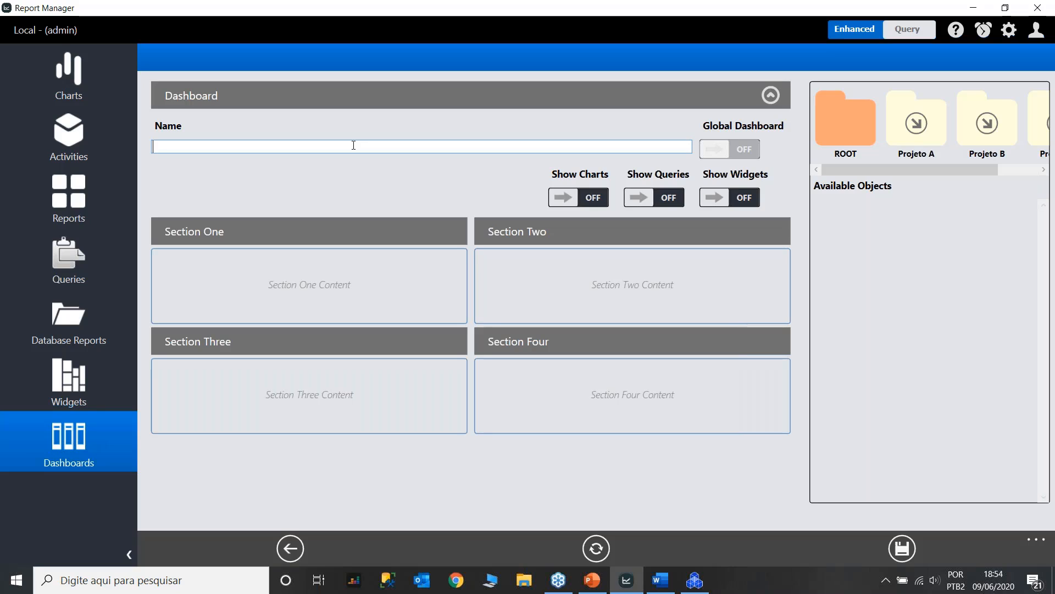
type("Gestão à vista")
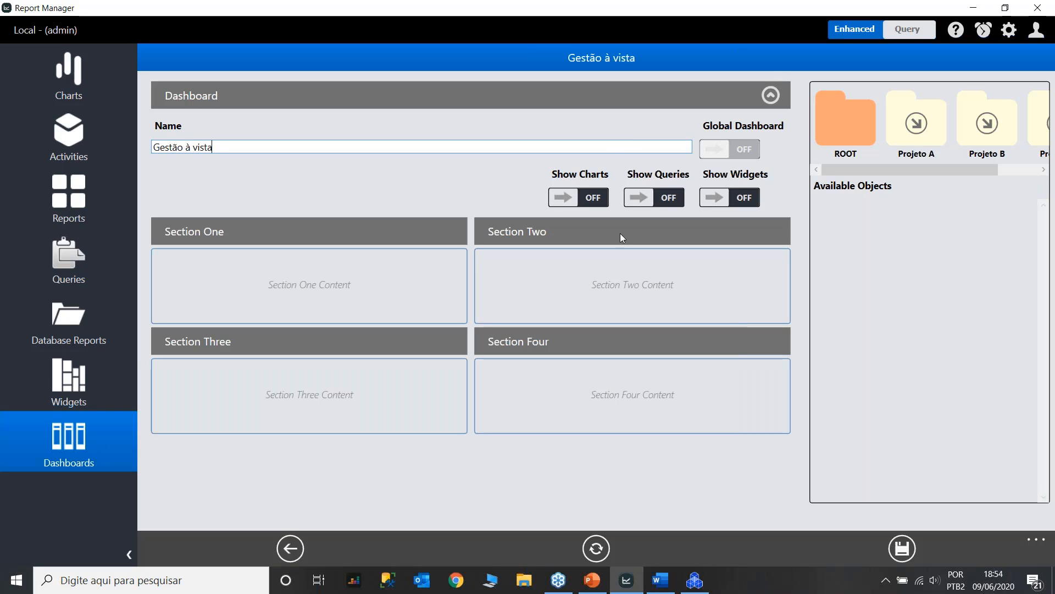
Place the Standard Control Chart in Section One and the Drill_Hole query in Section Two of the dashboard.
left_click(565, 199)
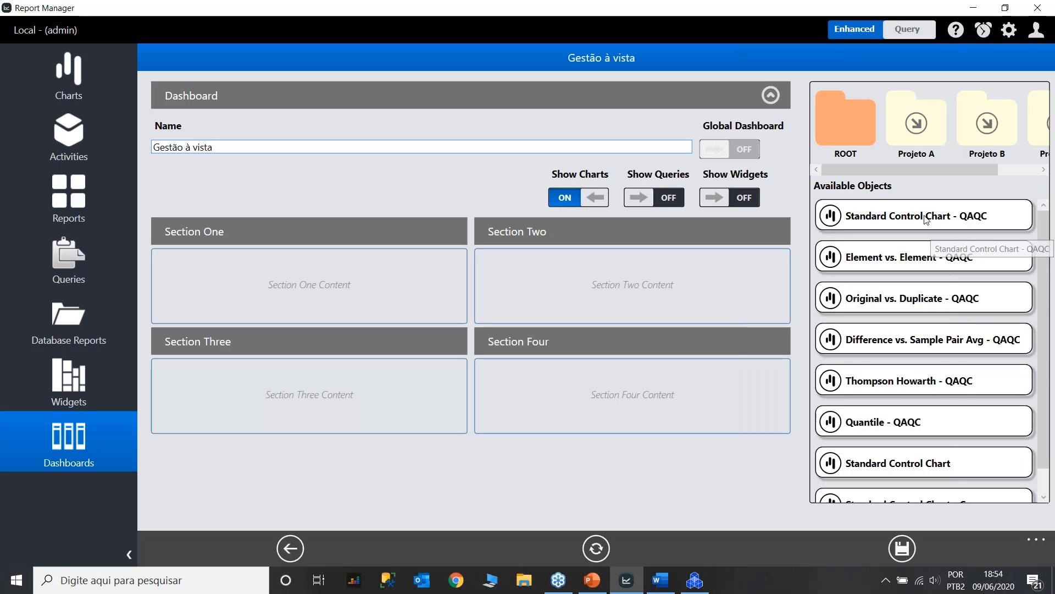
left_click(944, 463)
left_click_drag(292, 270, 276, 274)
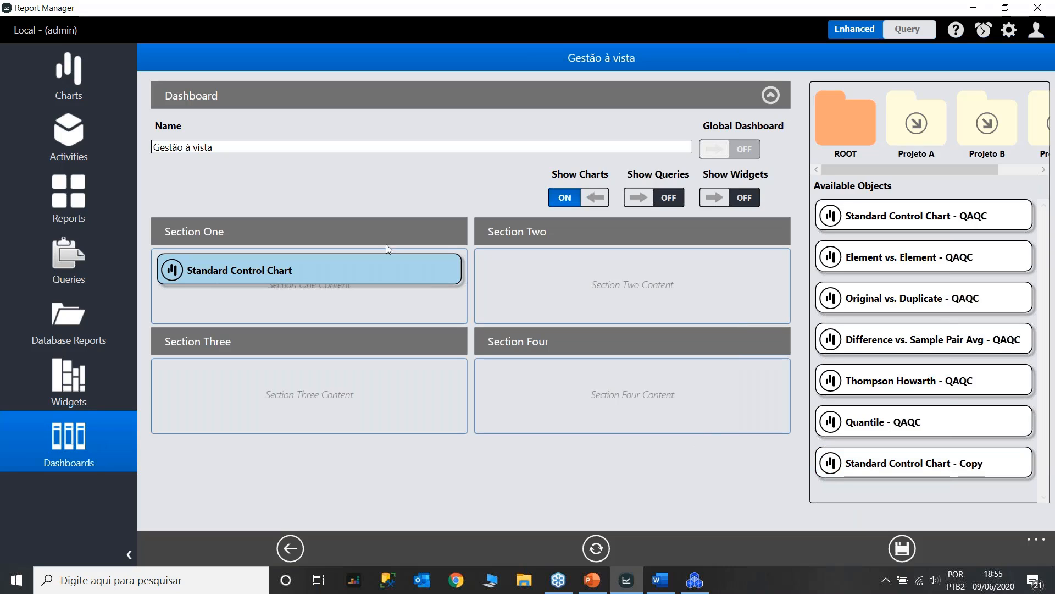
left_click(595, 198)
left_click(640, 197)
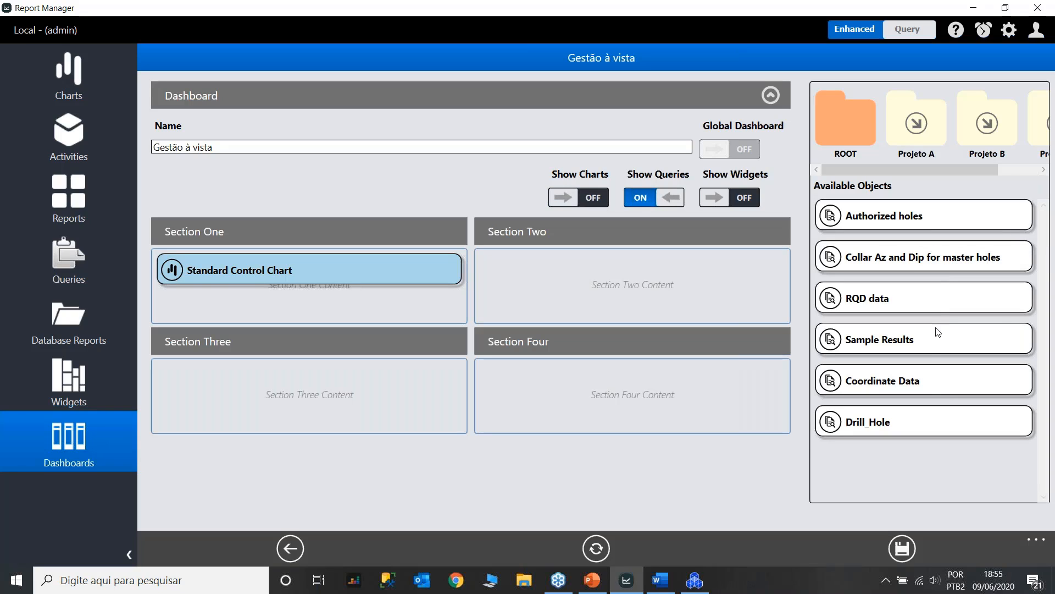
left_click_drag(858, 420, 658, 280)
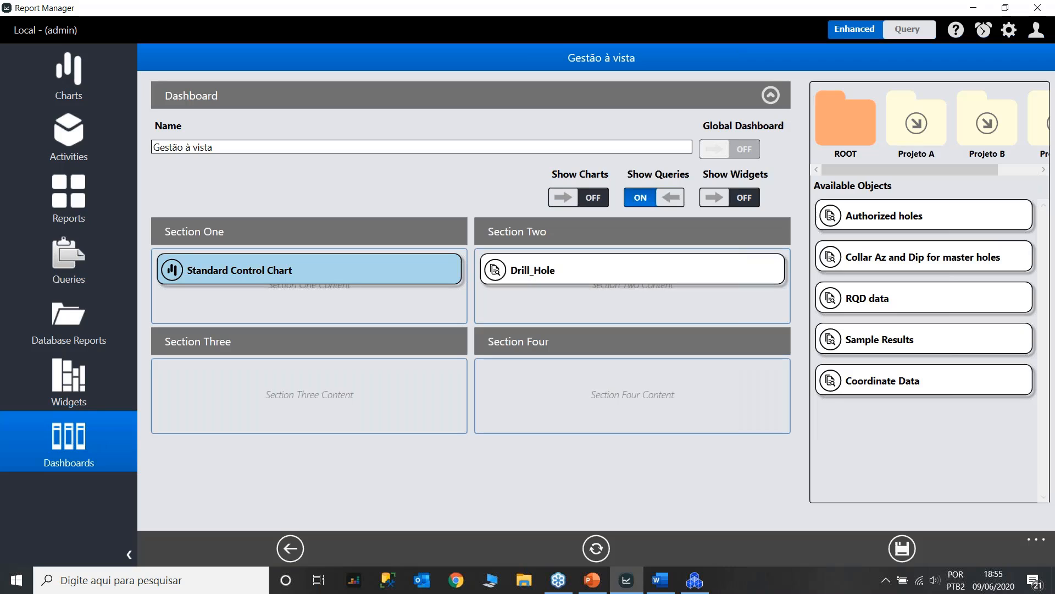
Add the Authorized vs. Non-Authorized holes widget to Section Three and the Au Ag results per sample widget to Section Four.
left_click(646, 198)
left_click(709, 199)
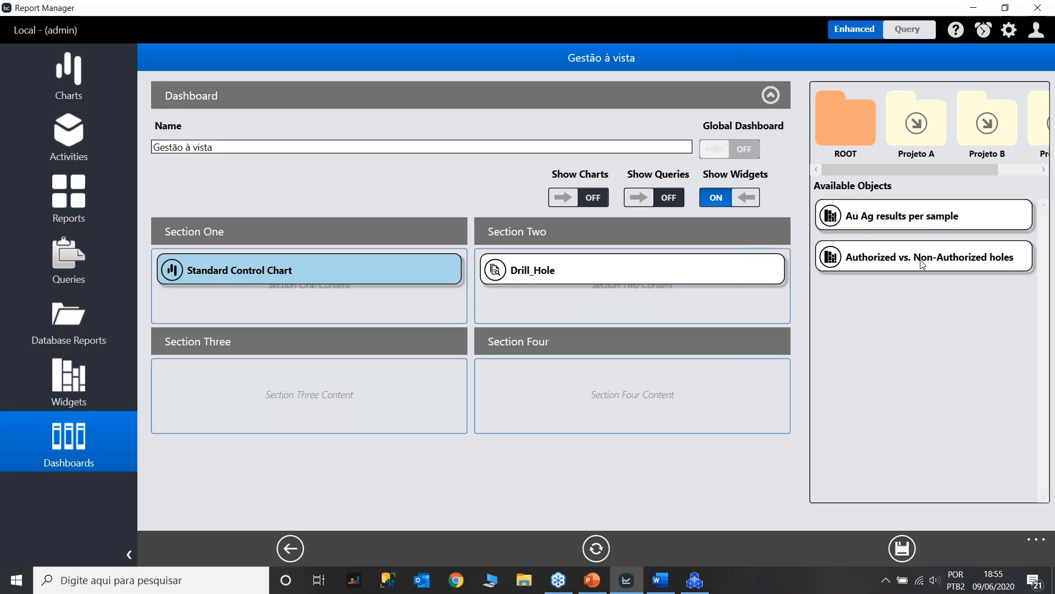
left_click(915, 262)
left_click_drag(374, 408, 352, 399)
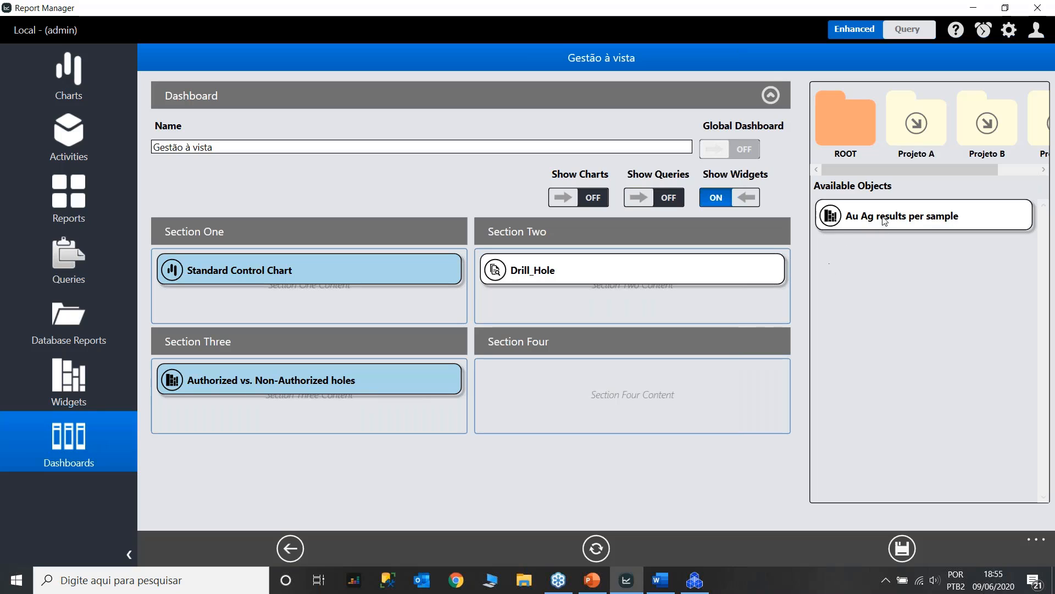
left_click_drag(586, 411, 587, 391)
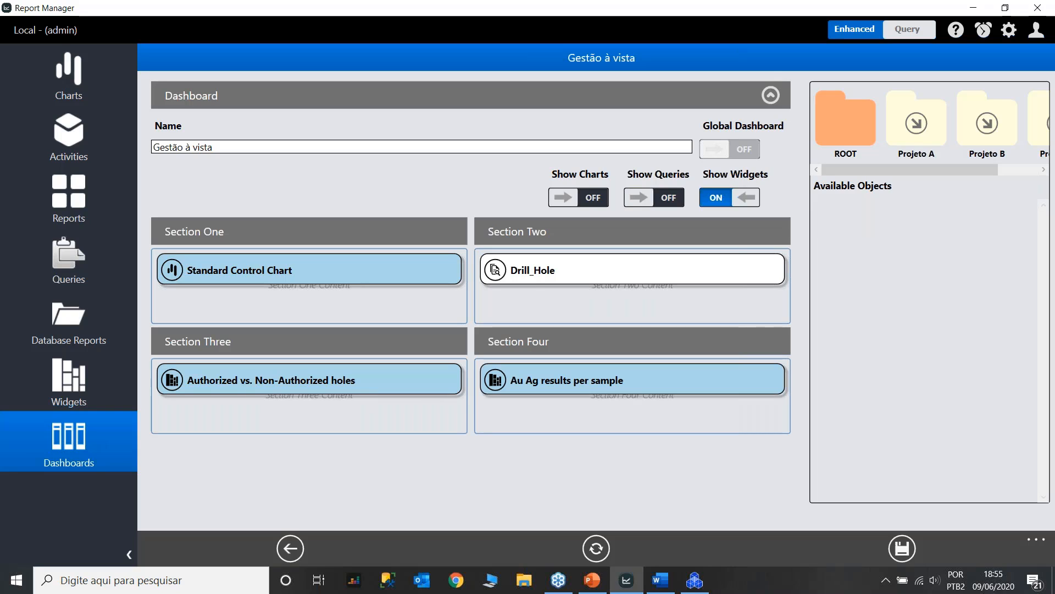
Preview the dashboard, collapse the control chart's summary to reveal the chart, and select the CH1001 row in the Drill_Hole results.
left_click(606, 550)
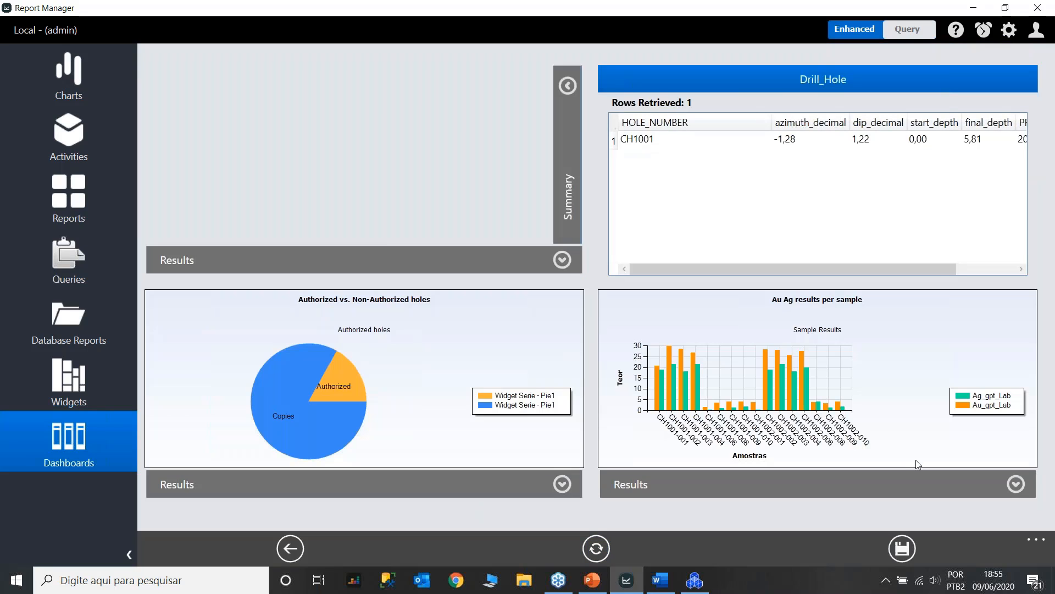
left_click(364, 87)
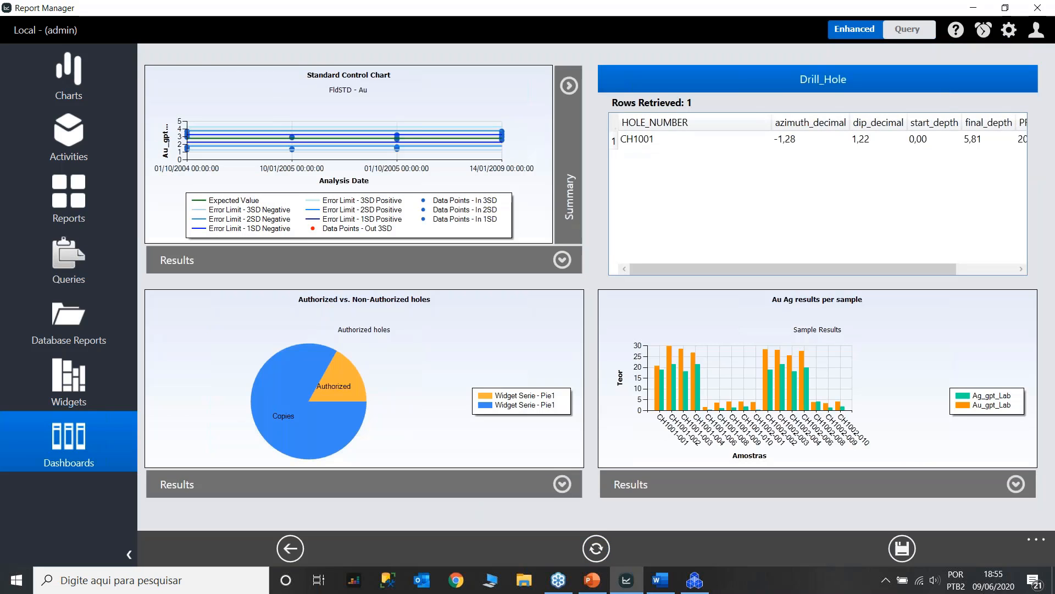
left_click(946, 147)
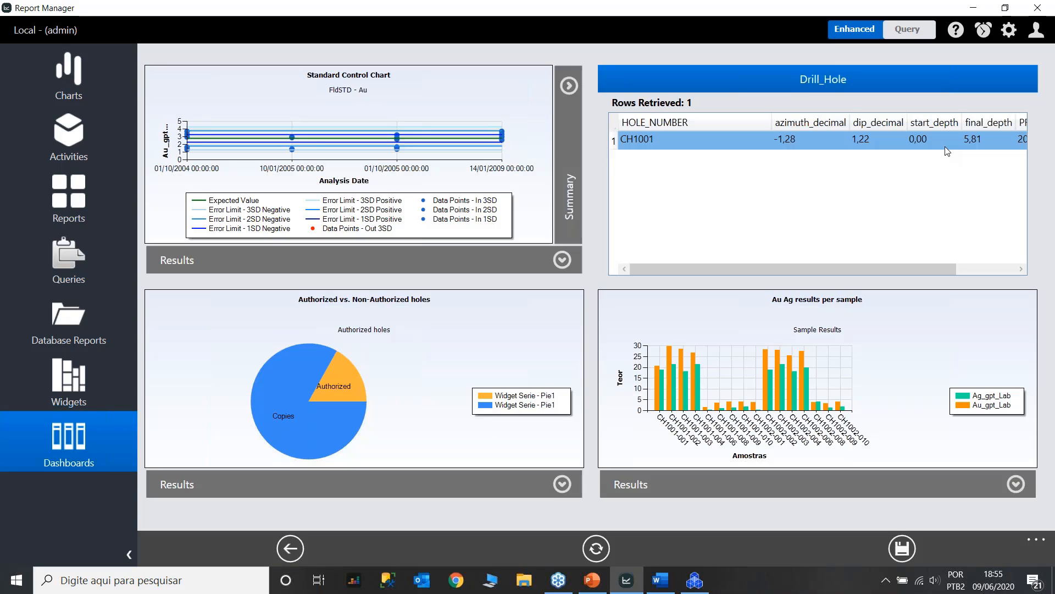
Switch to the PowerPoint presentation and start the slide show from the "Considerações finais" slide.
left_click(593, 582)
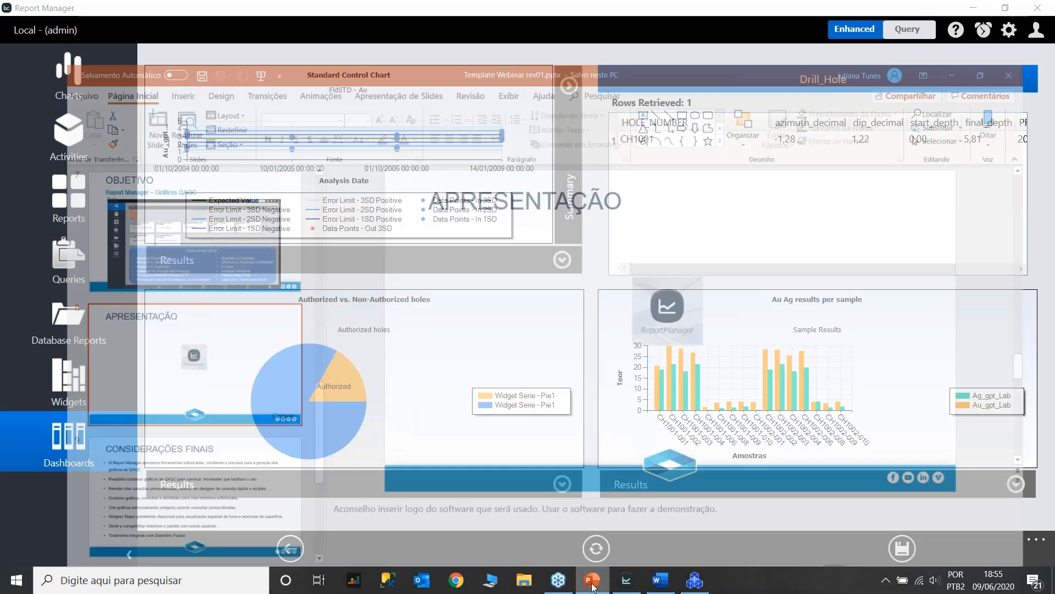
scroll(322, 464, "down", 1)
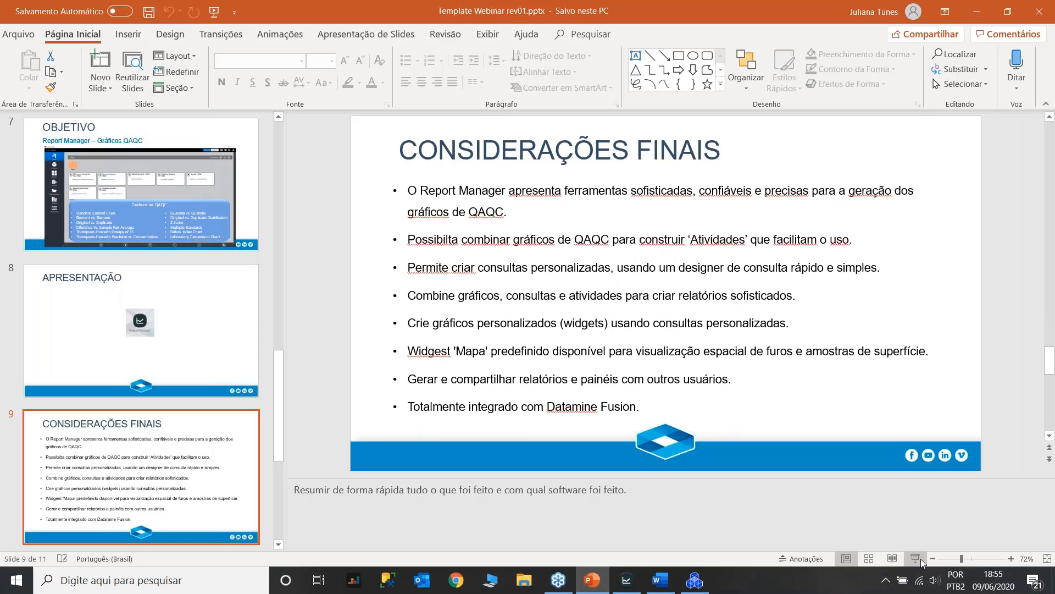
left_click(915, 559)
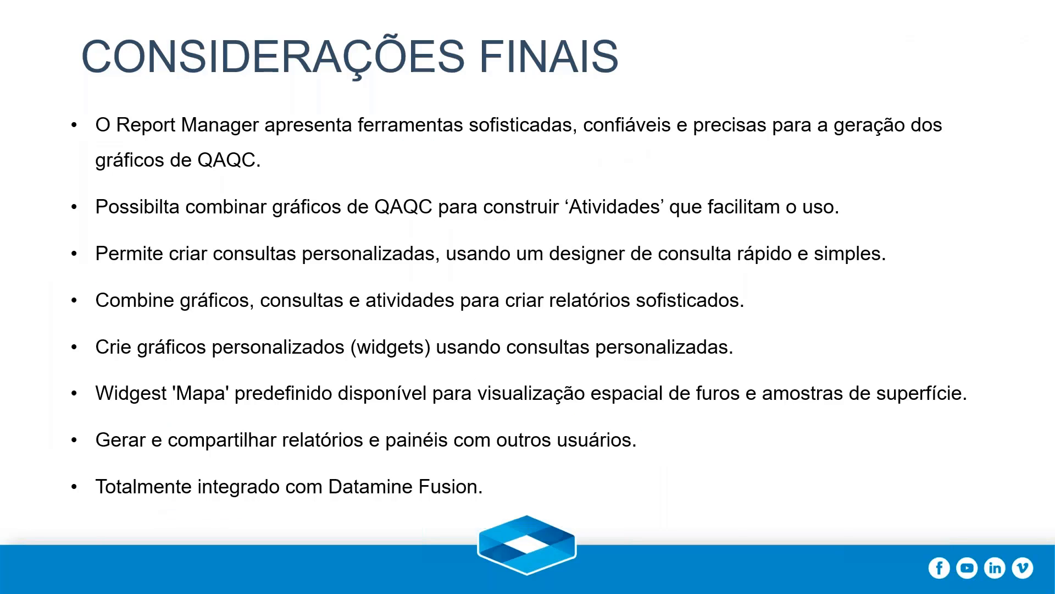